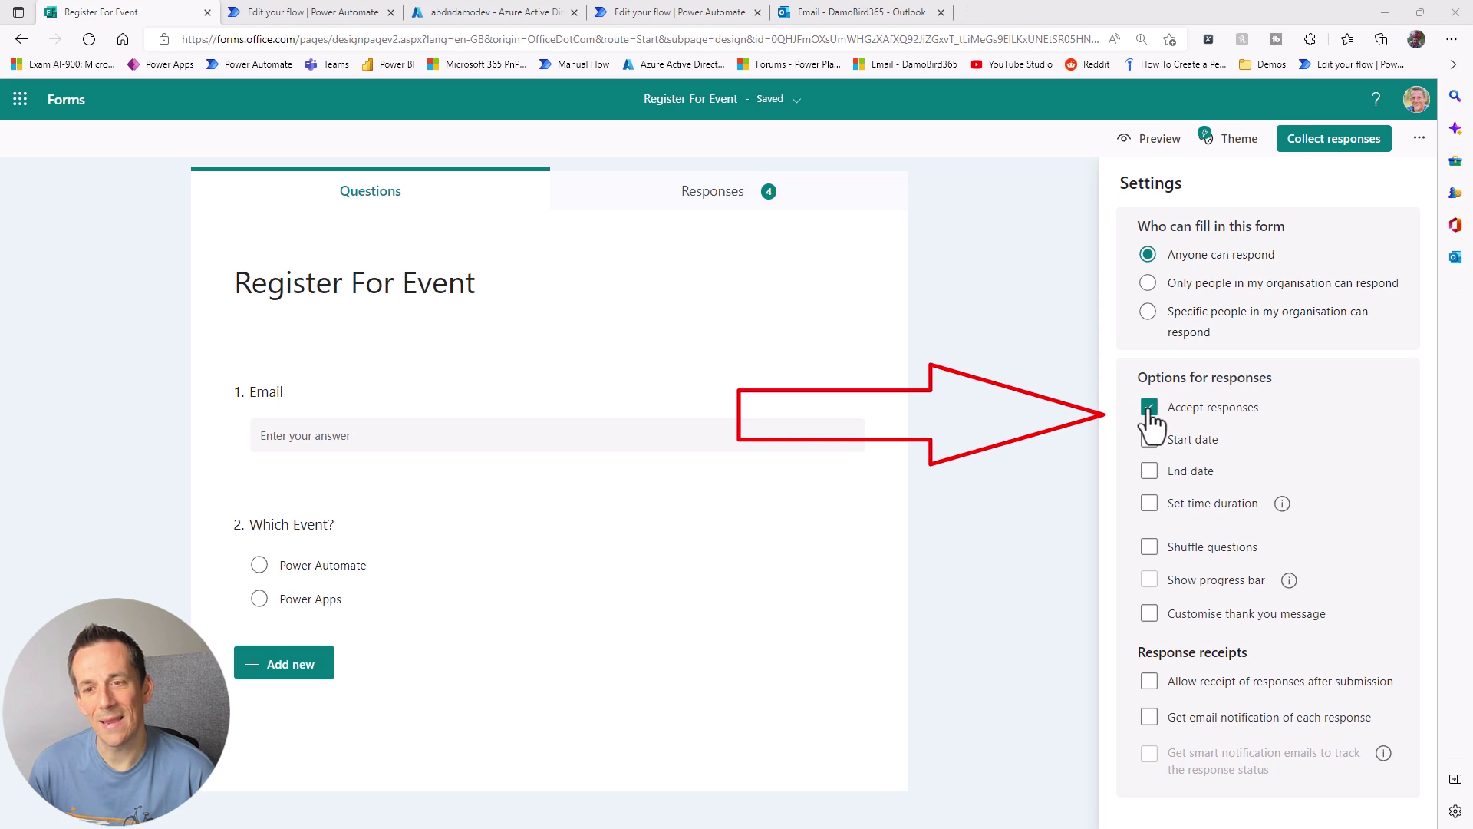
Step: Stop Register For Event accepting responses and reload the public form to see it closed
left_click(1148, 409)
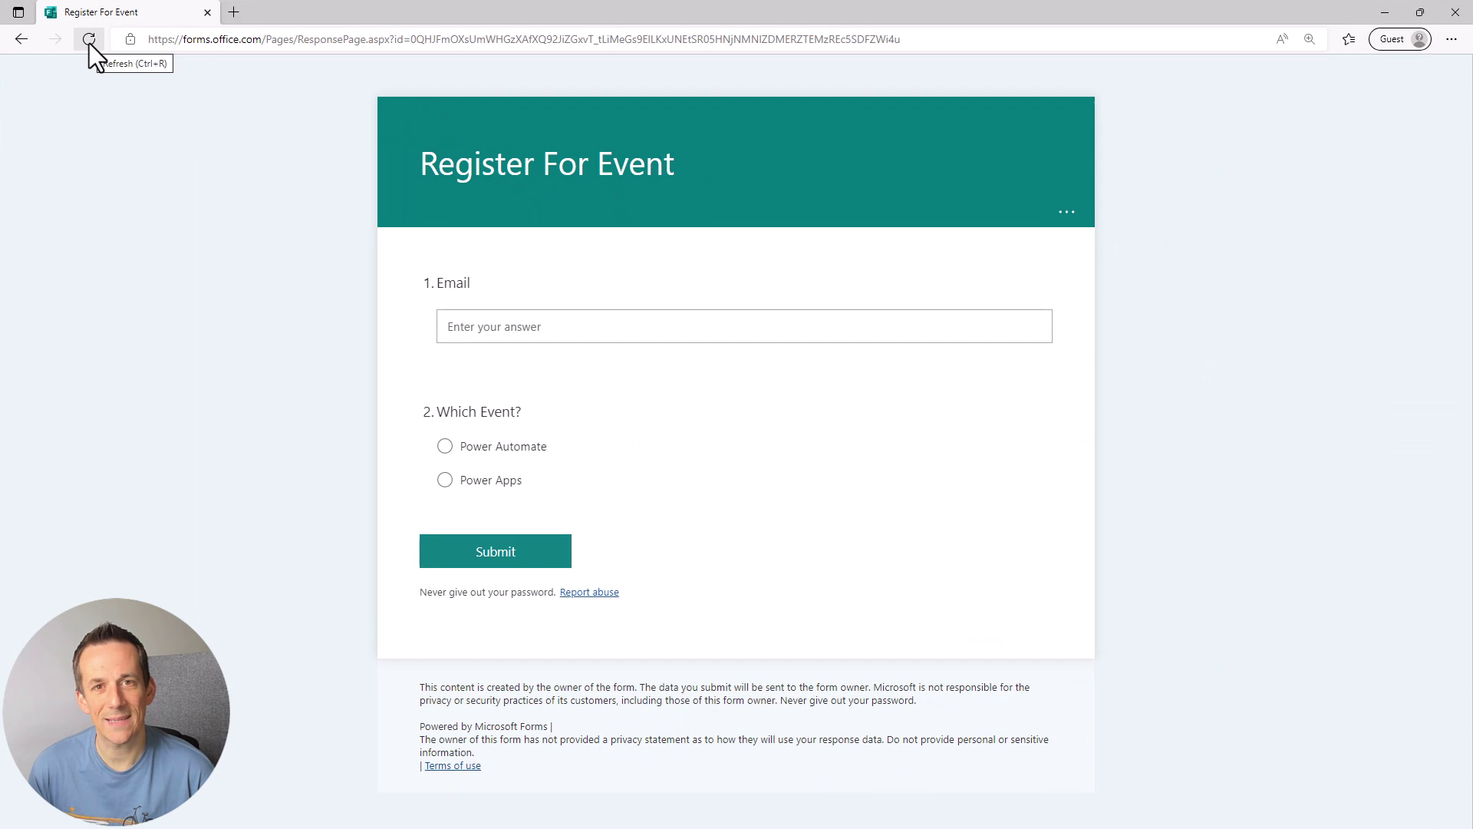
left_click(89, 39)
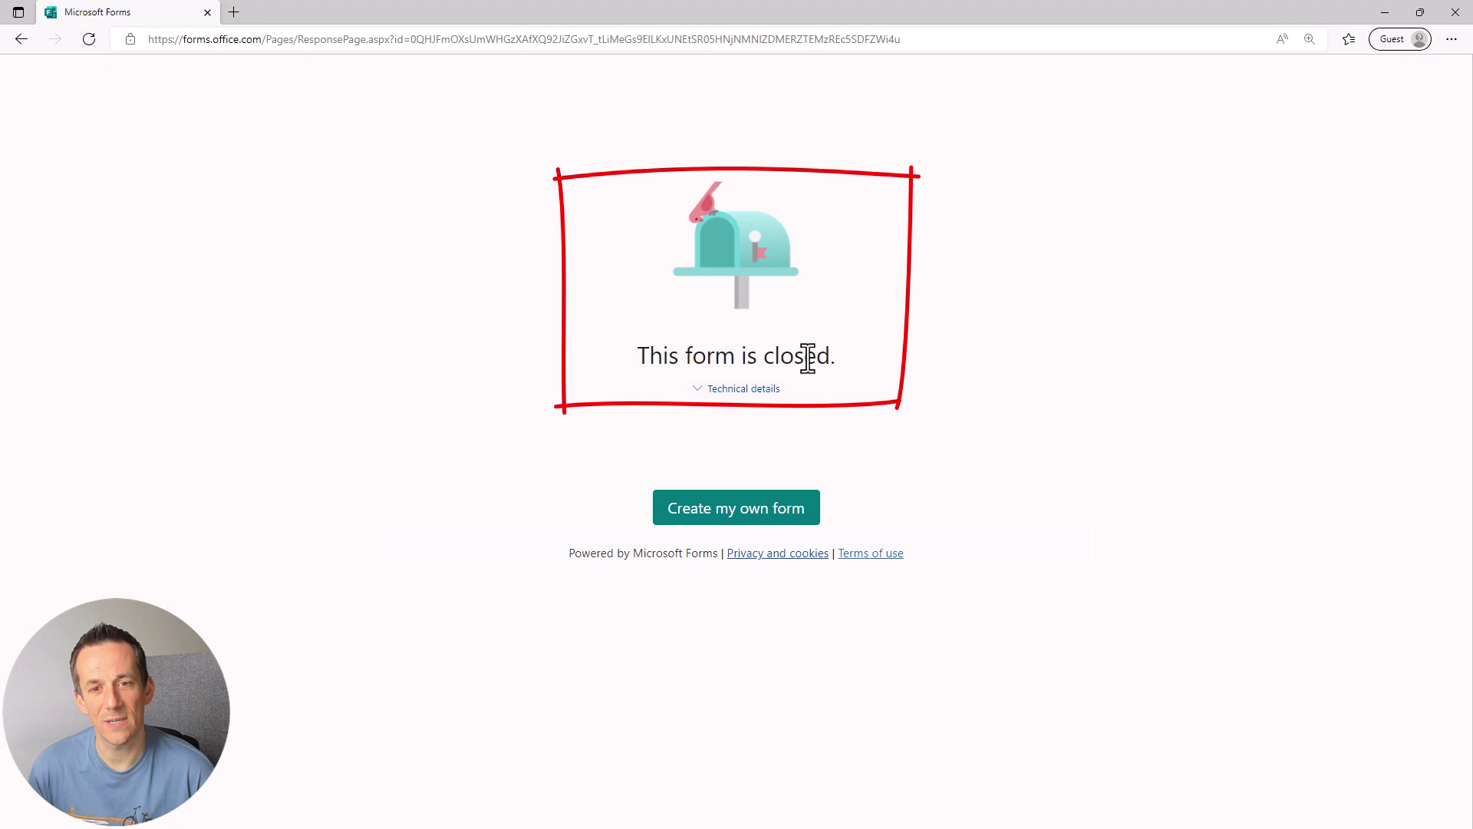
left_click(1386, 14)
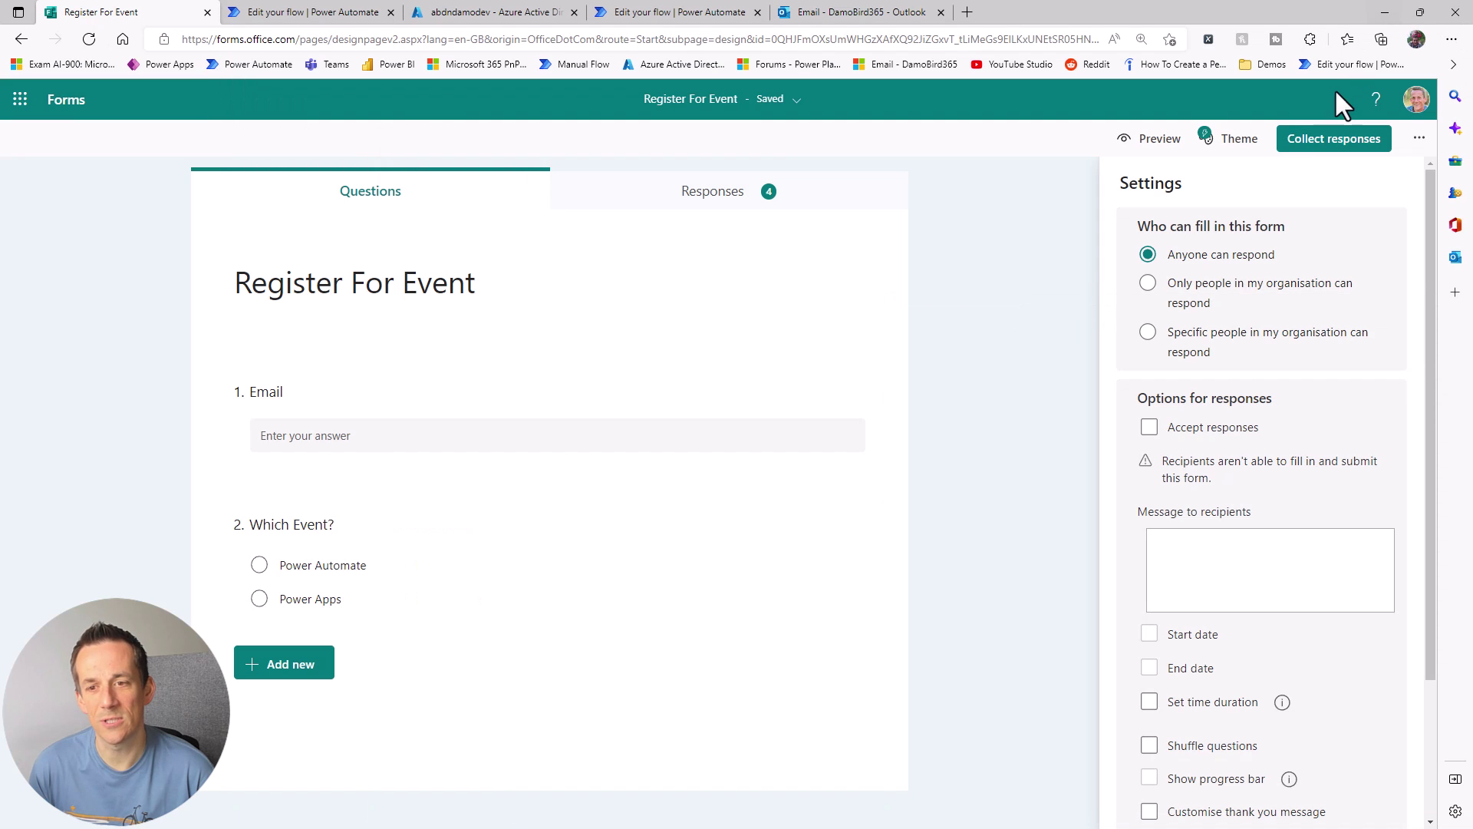
Step: Re-tick Accept responses and reload the public form to confirm it loads again
left_click(1149, 407)
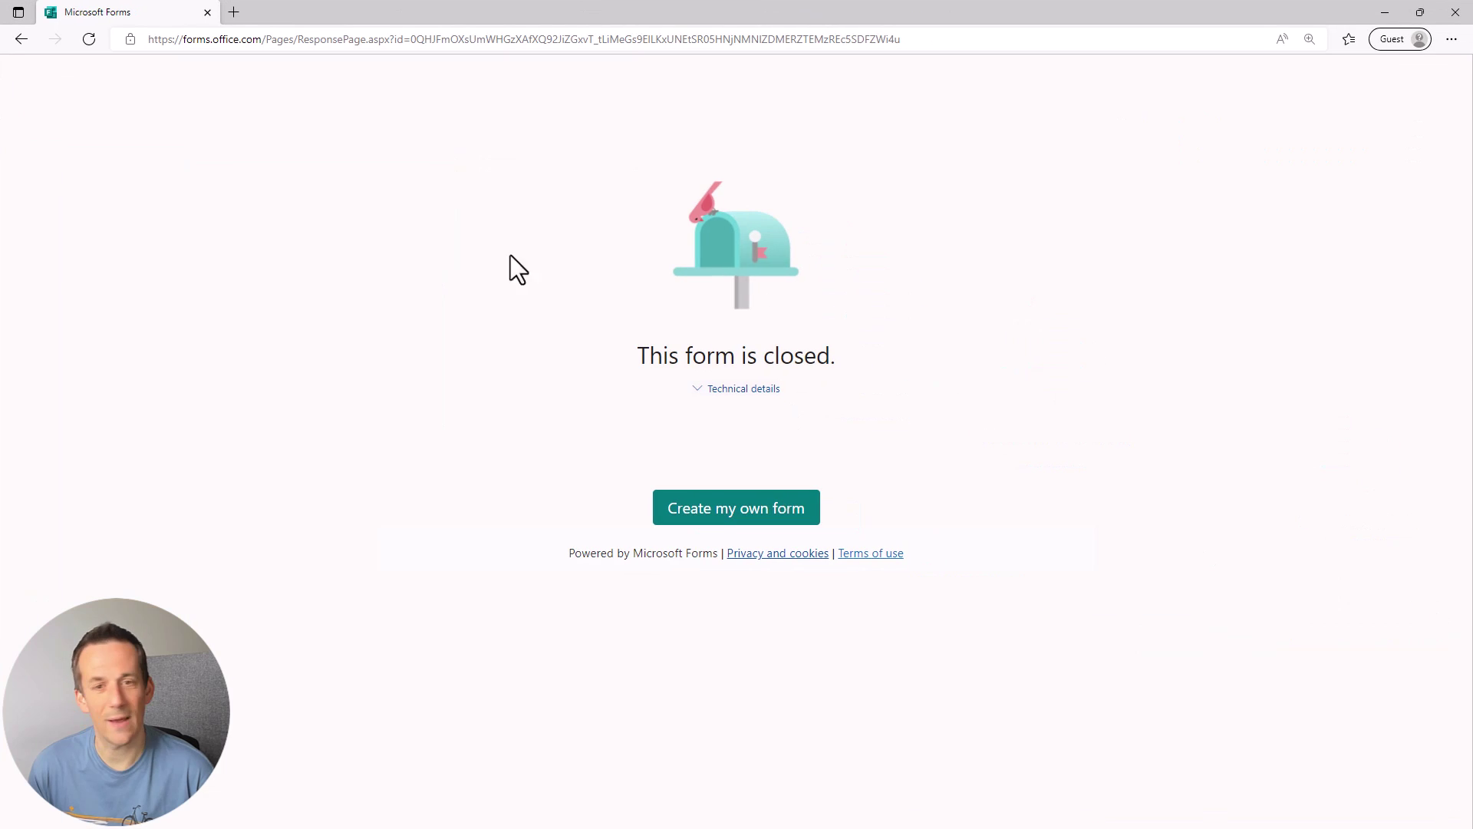
left_click(86, 40)
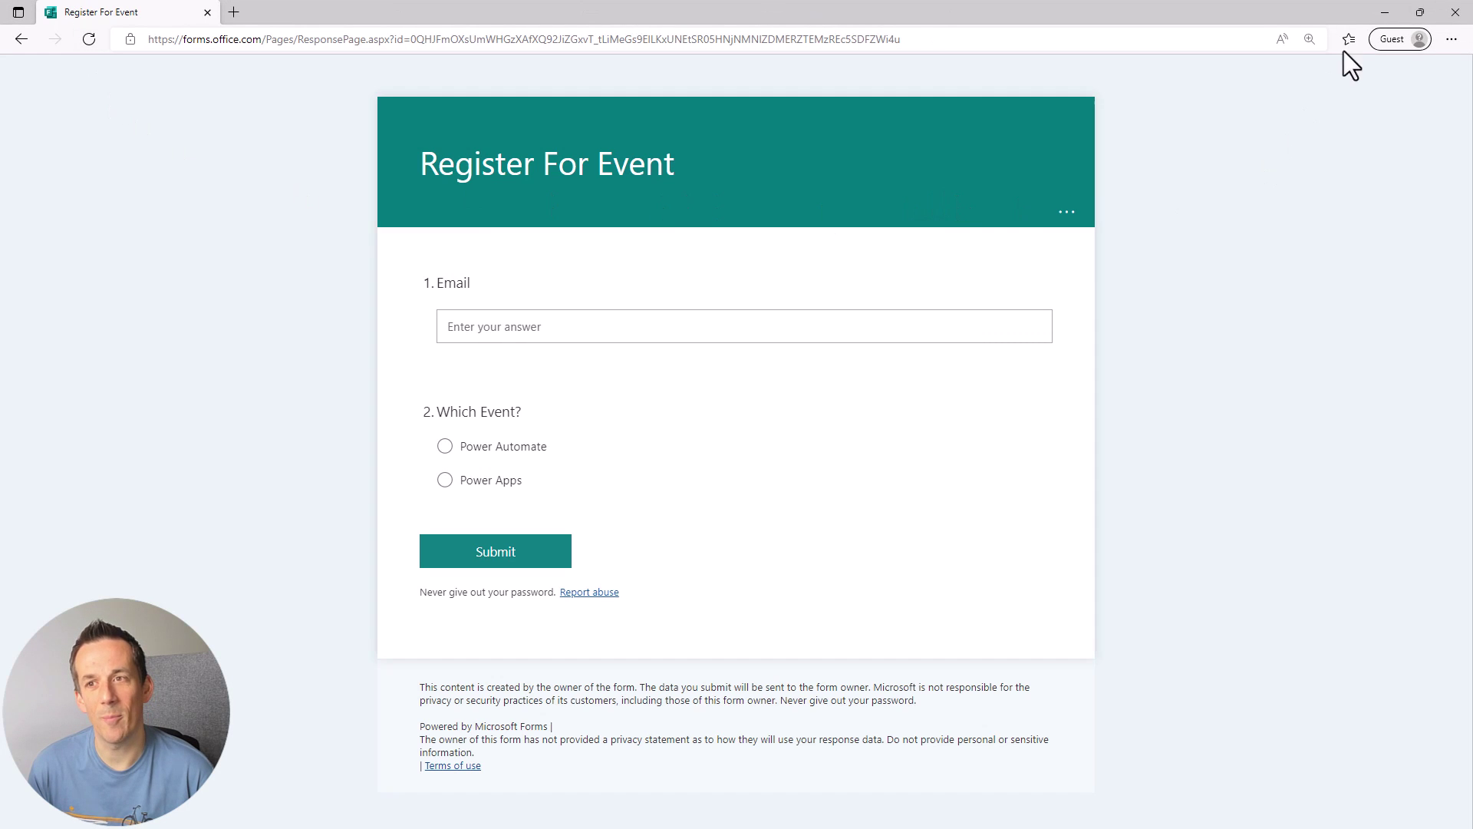
left_click(1385, 14)
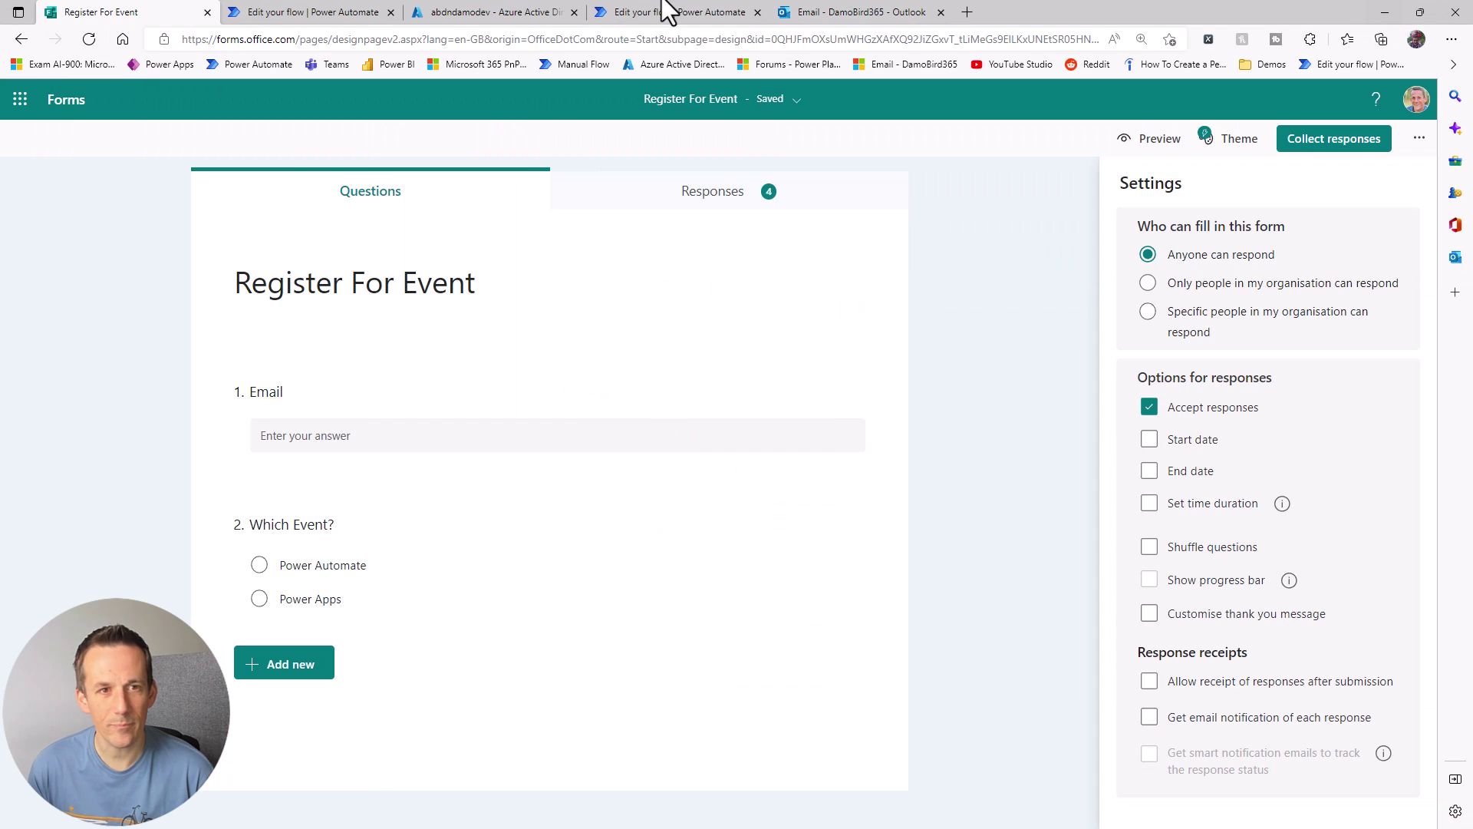
Step: Expand the Send an HTTP request to SharePoint step to review its PATCH settings
left_click(321, 11)
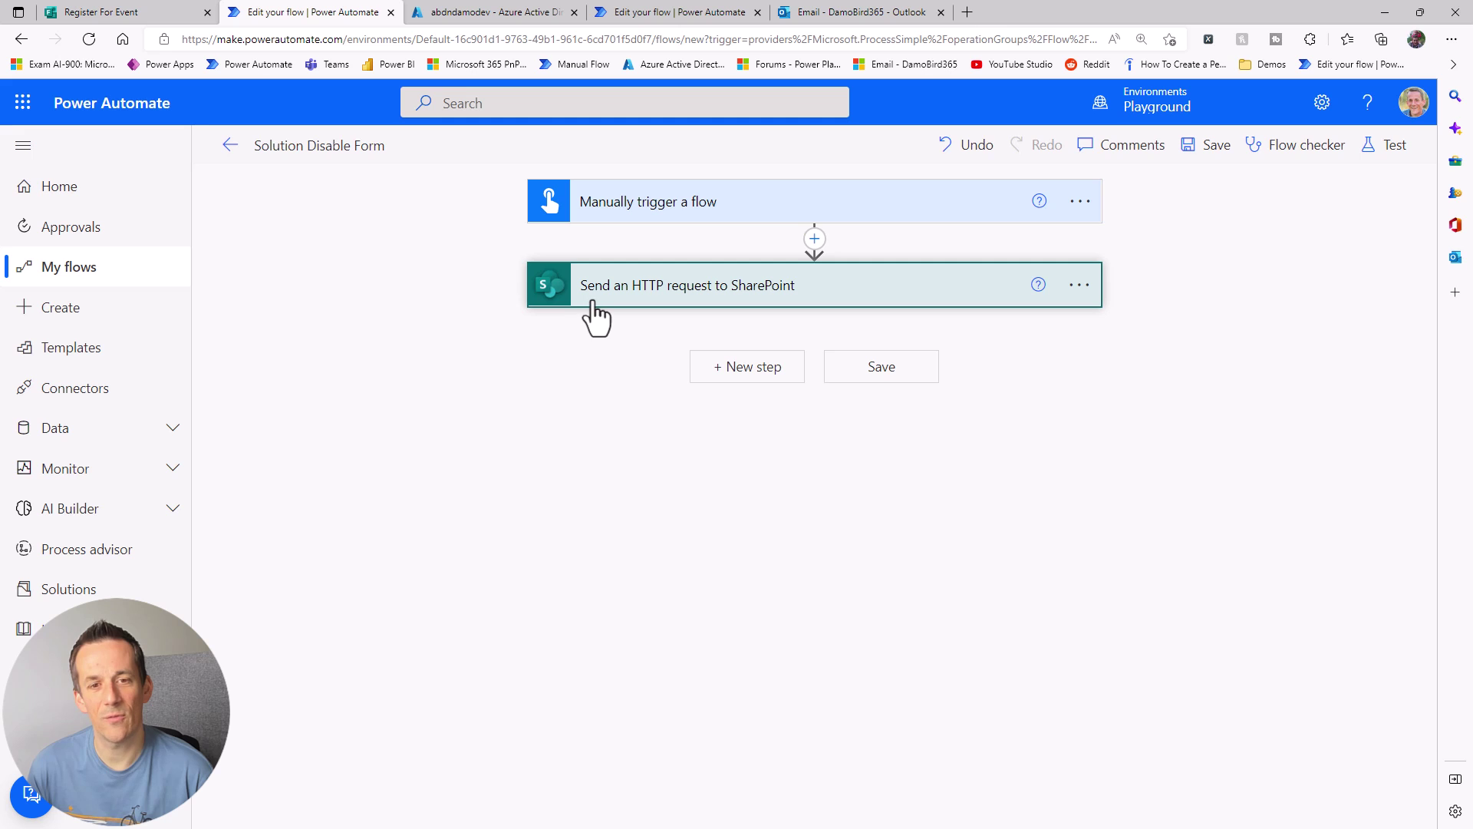
left_click(775, 288)
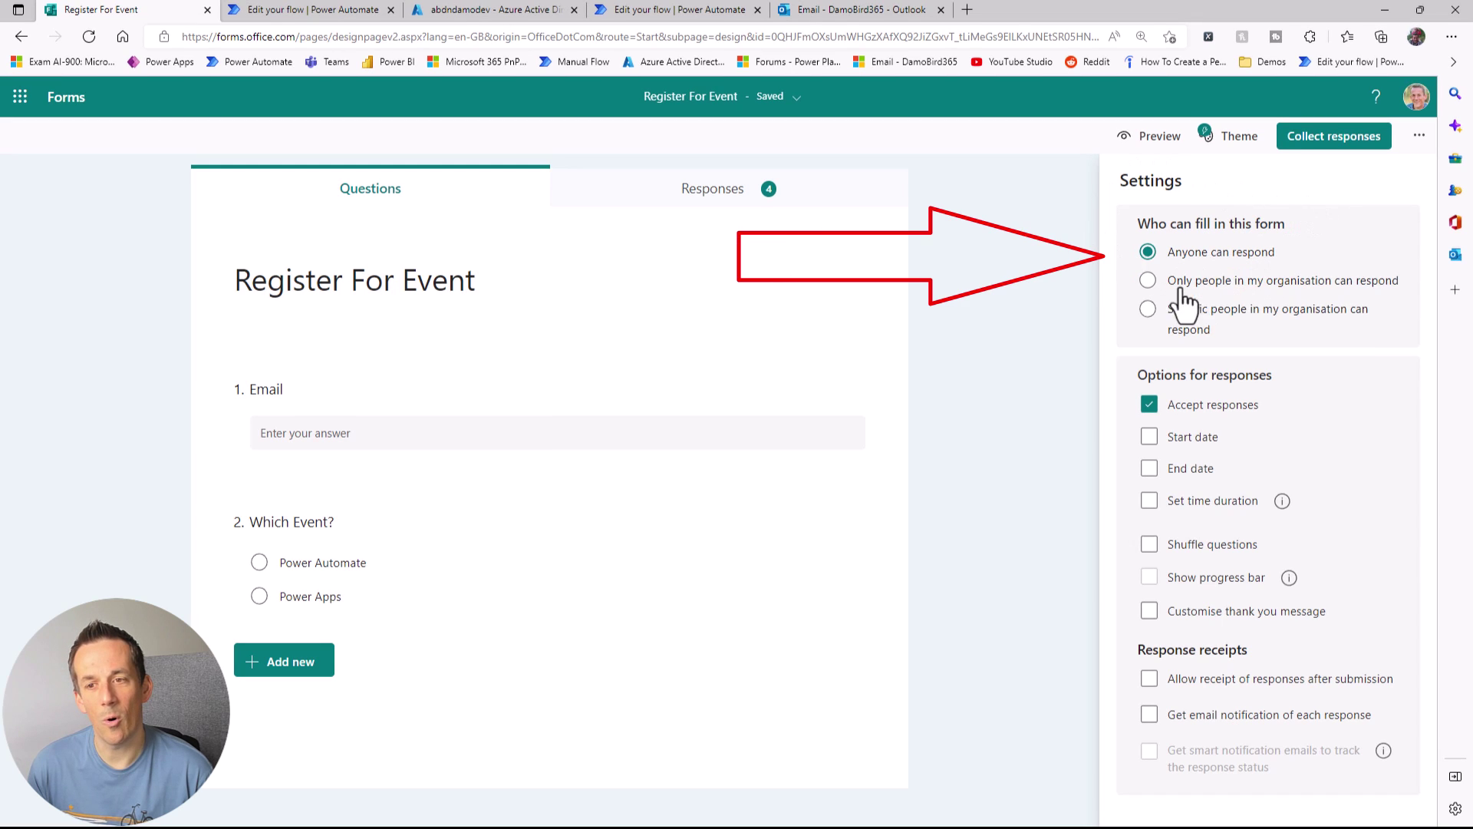
Step: Highlight "IsAnonymous":true in the request body and compare it with the form's anyone-can-respond setting
left_click(305, 12)
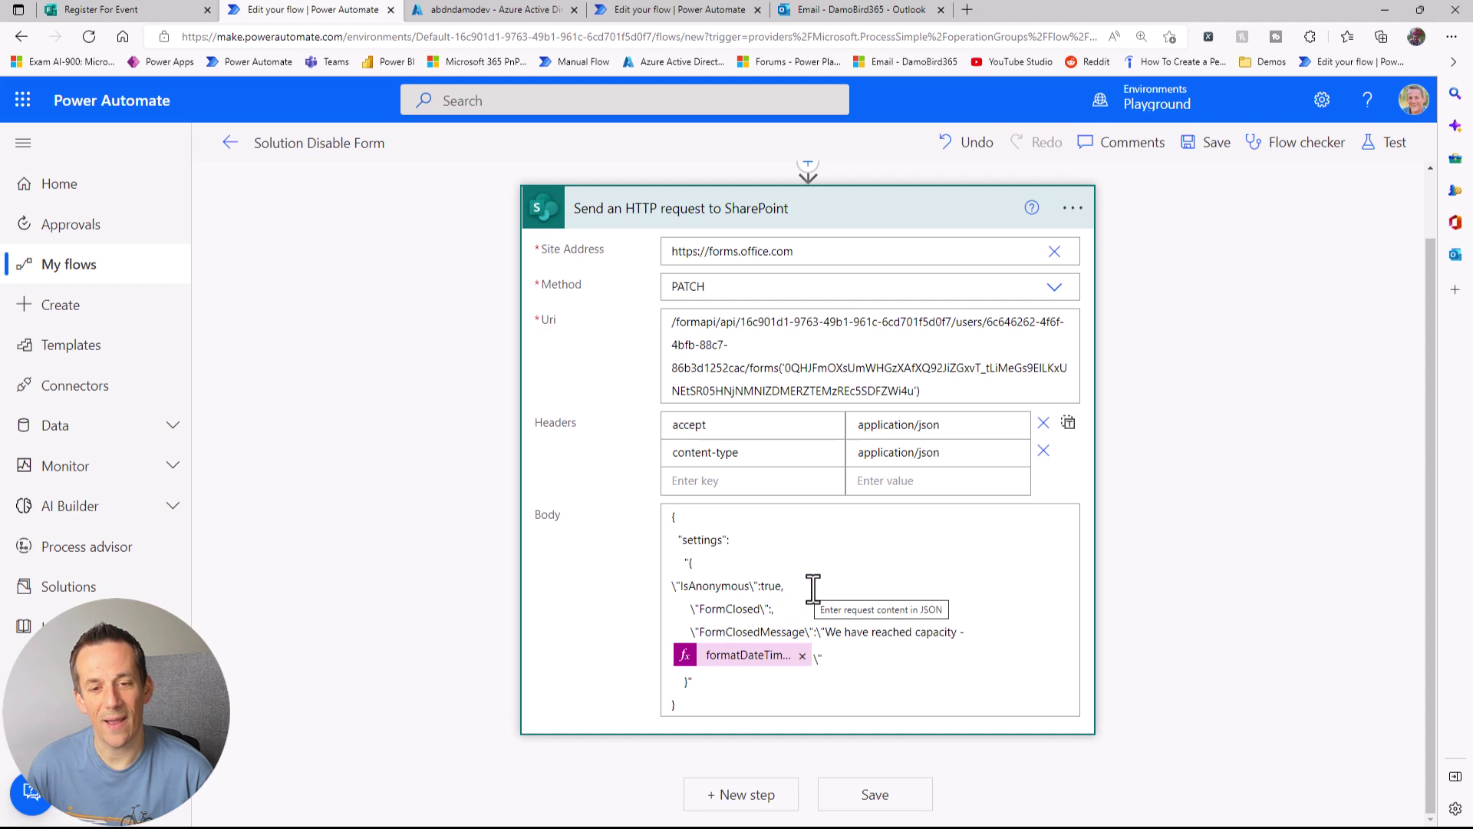
left_click_drag(784, 587, 655, 593)
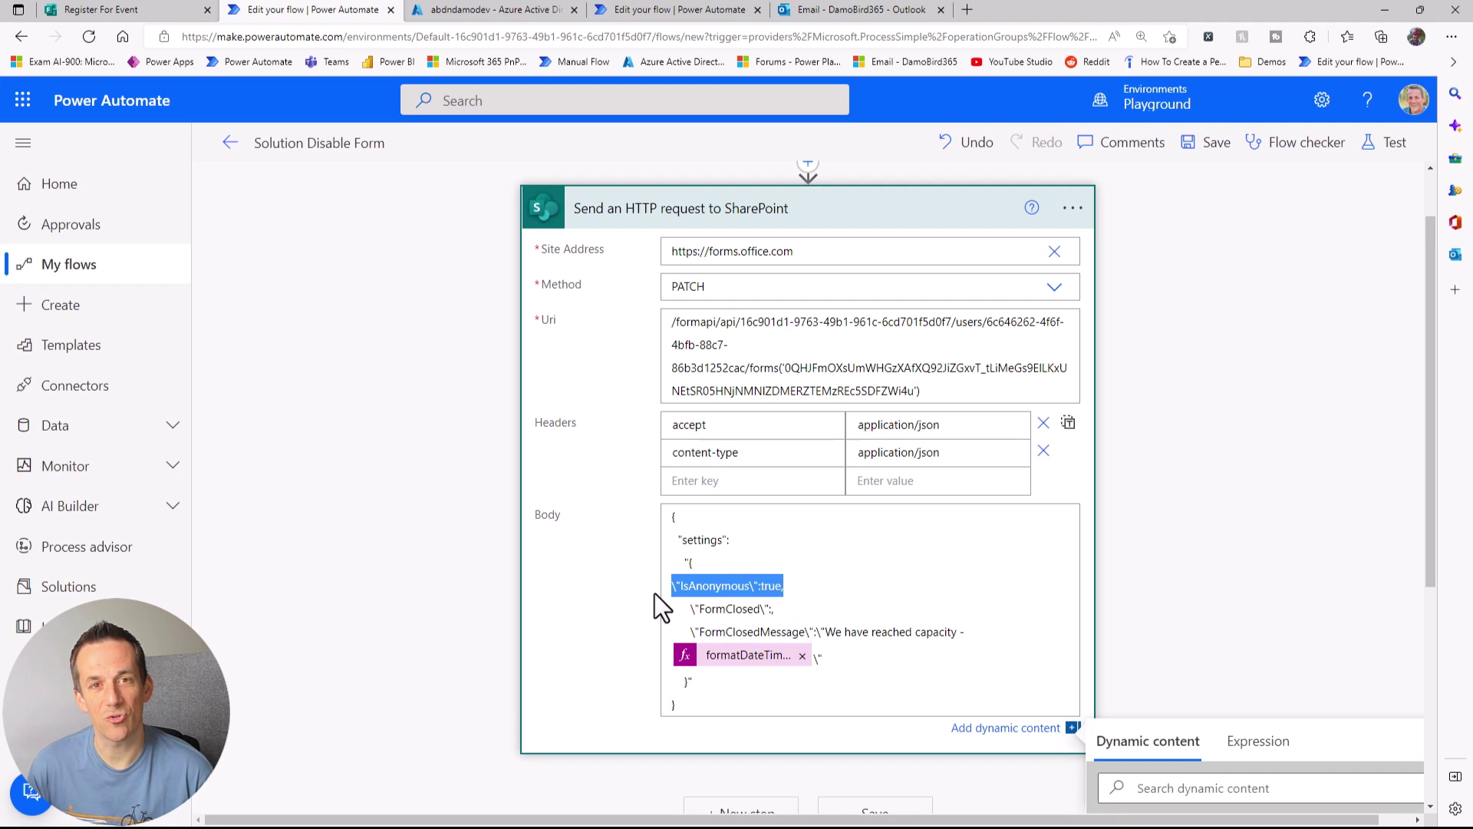
left_click(74, 10)
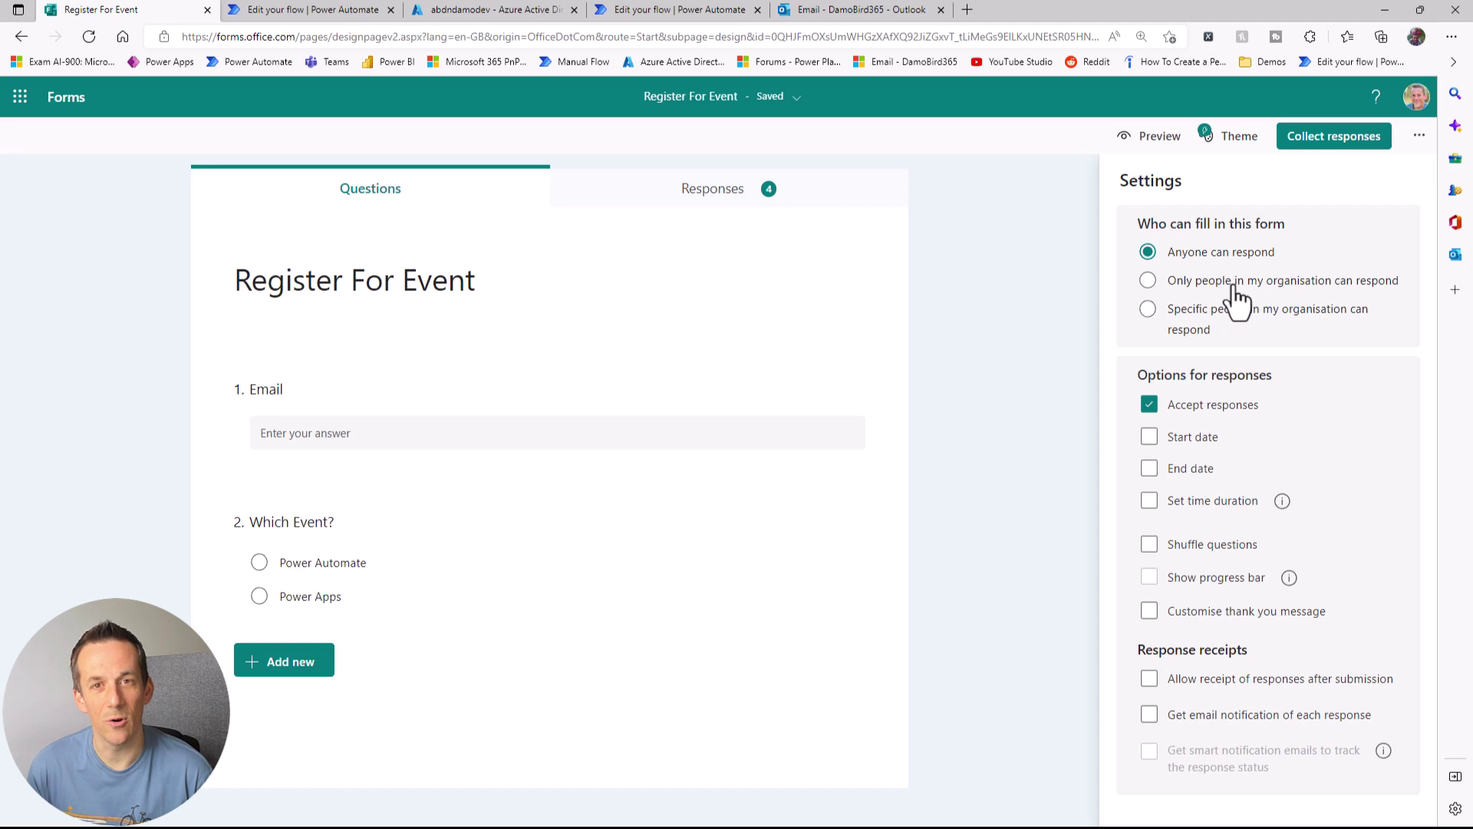
left_click(321, 12)
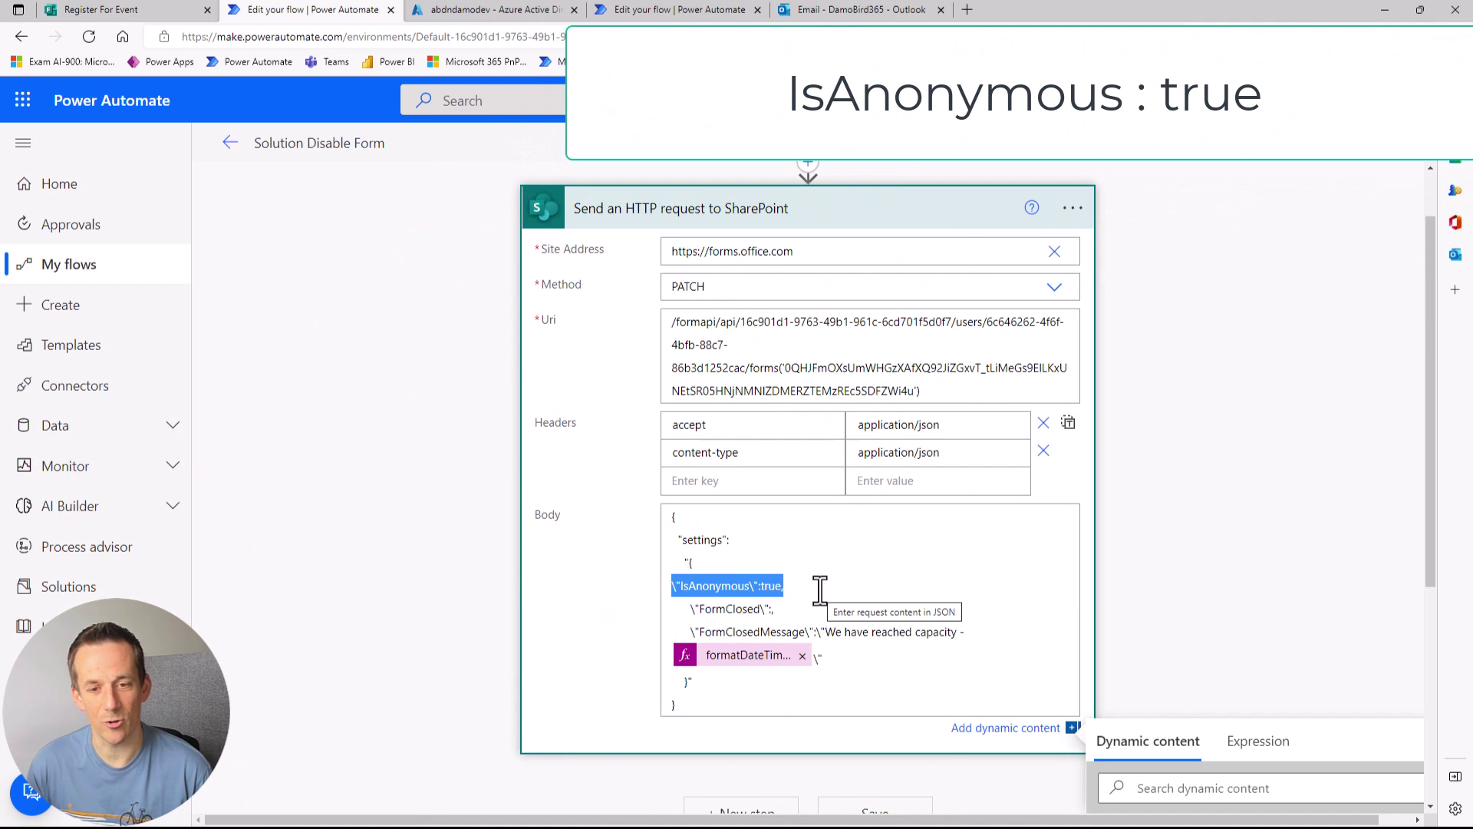
left_click(813, 609)
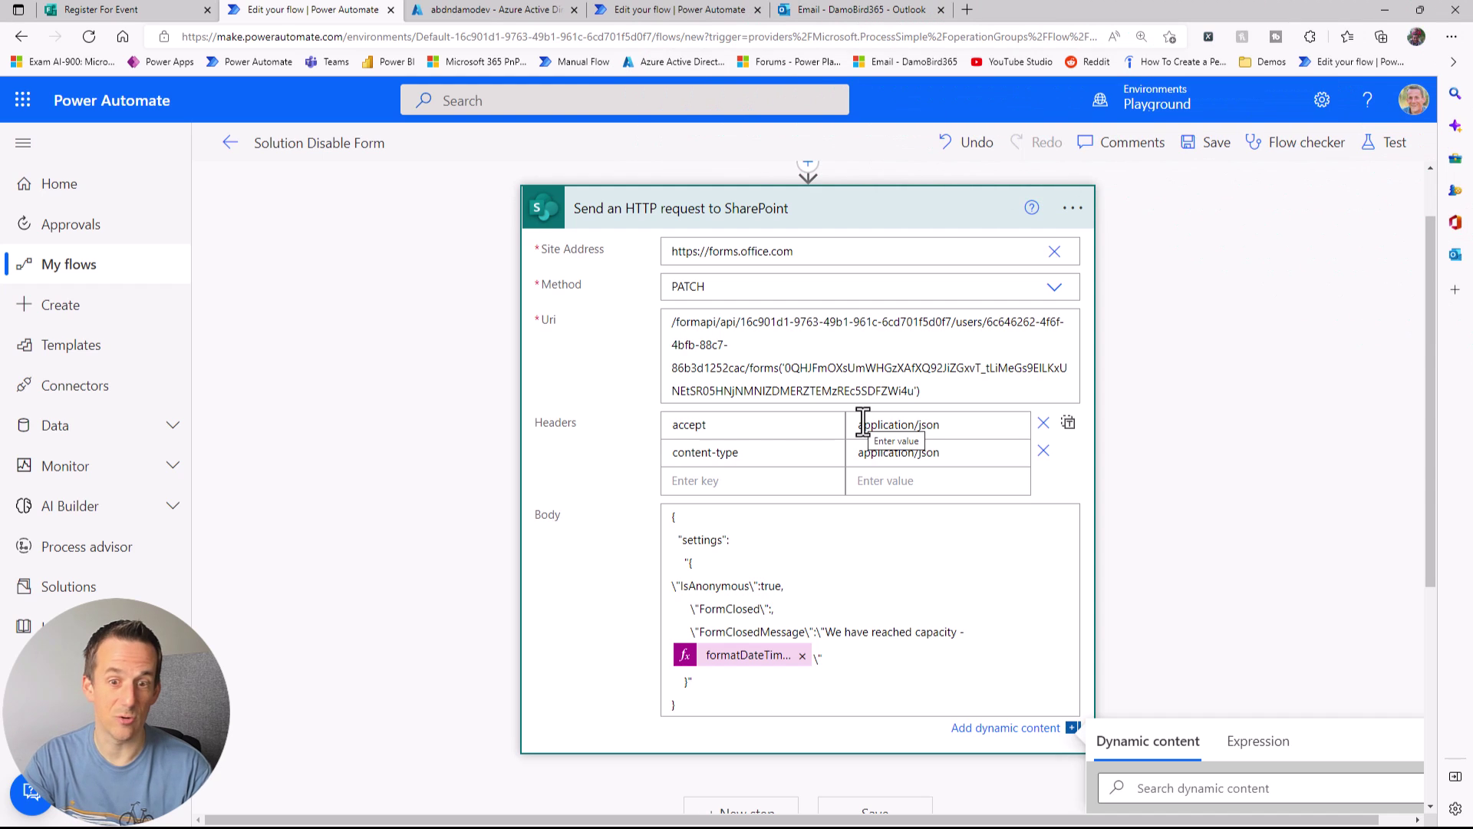
Step: Enter true as the FormClosed value in the PATCH body, then save and run a manual test
type("TR")
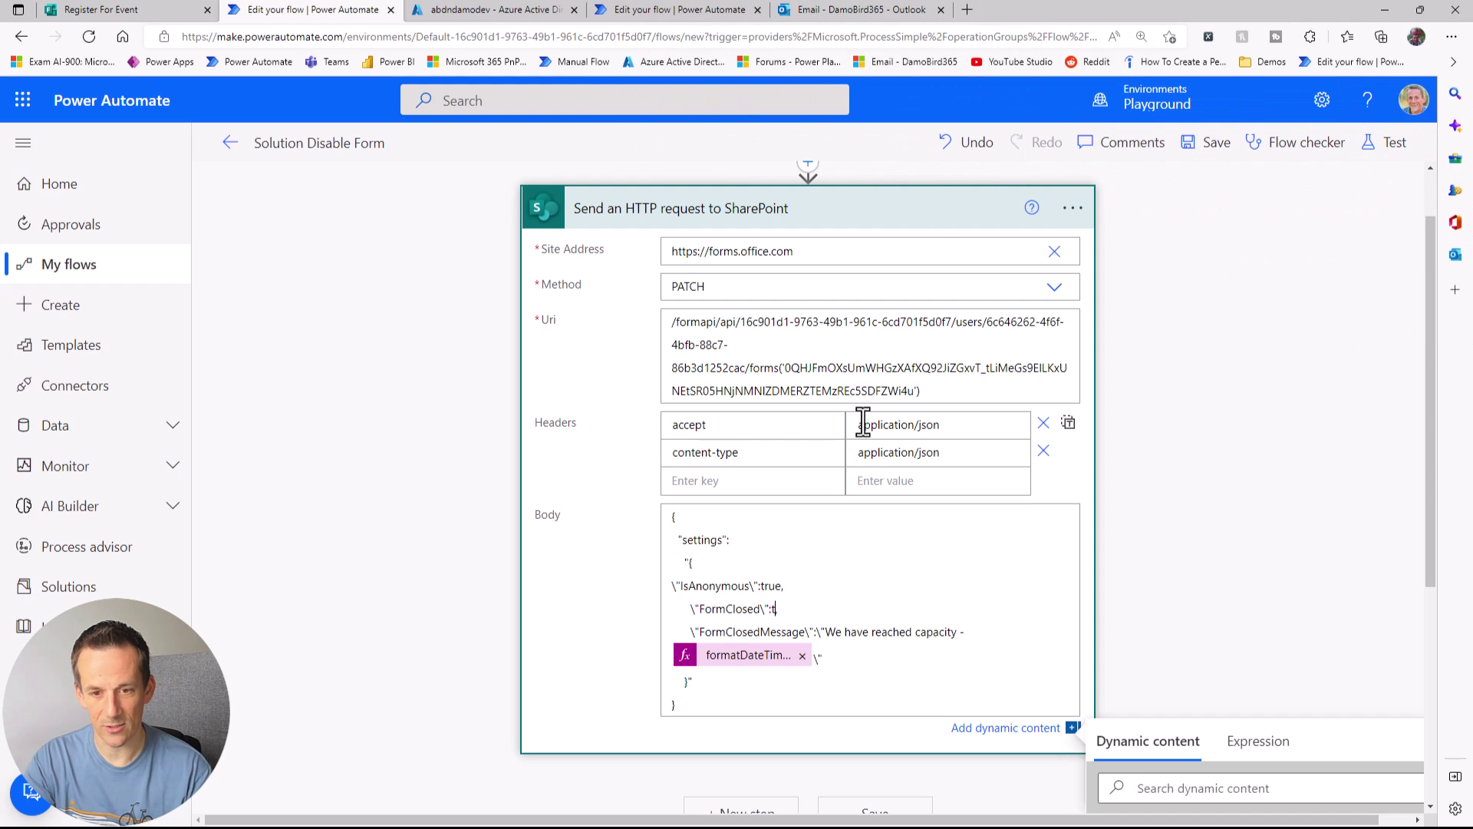
type("ue,")
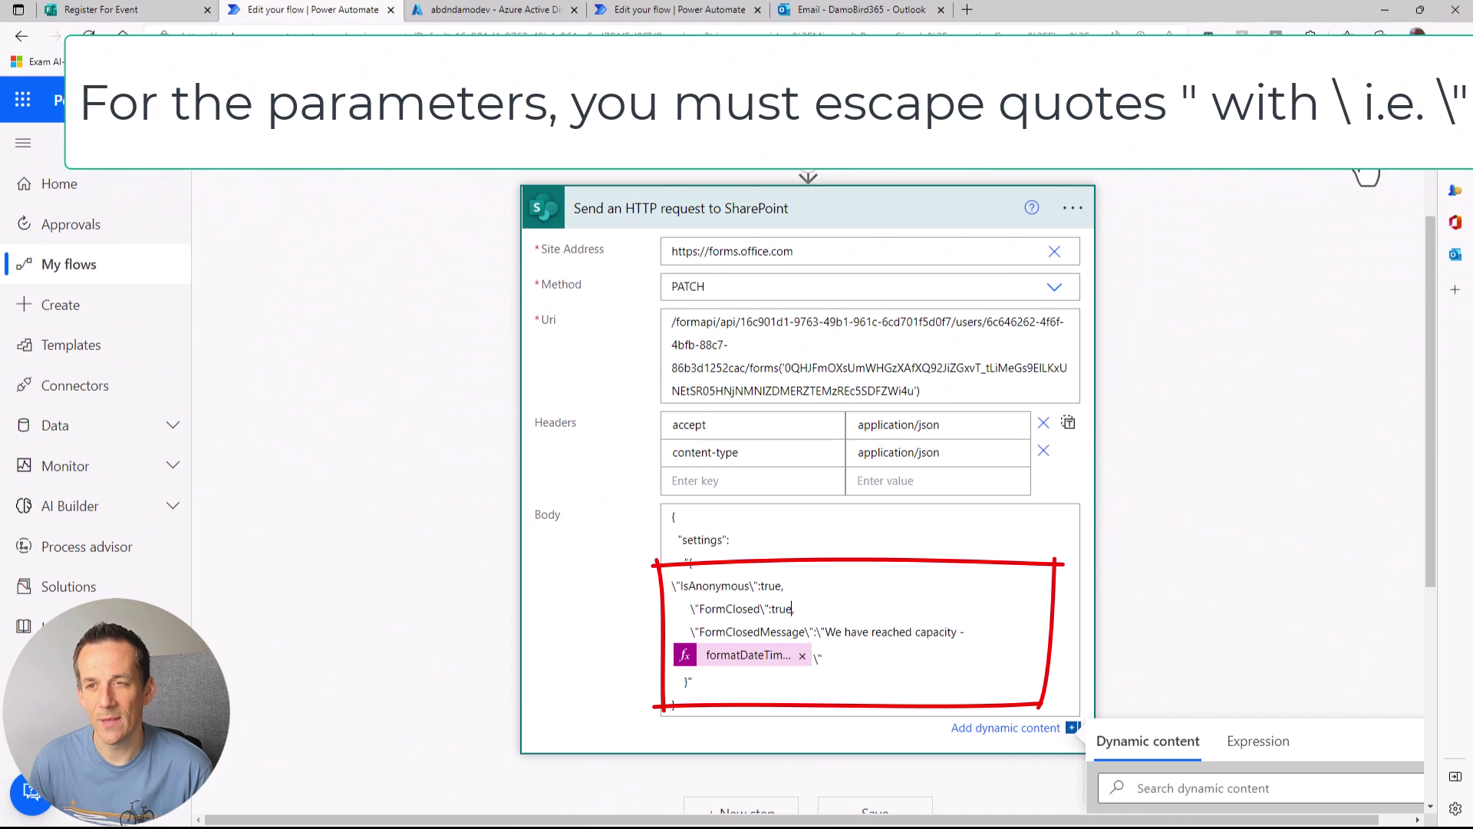
left_click(1392, 142)
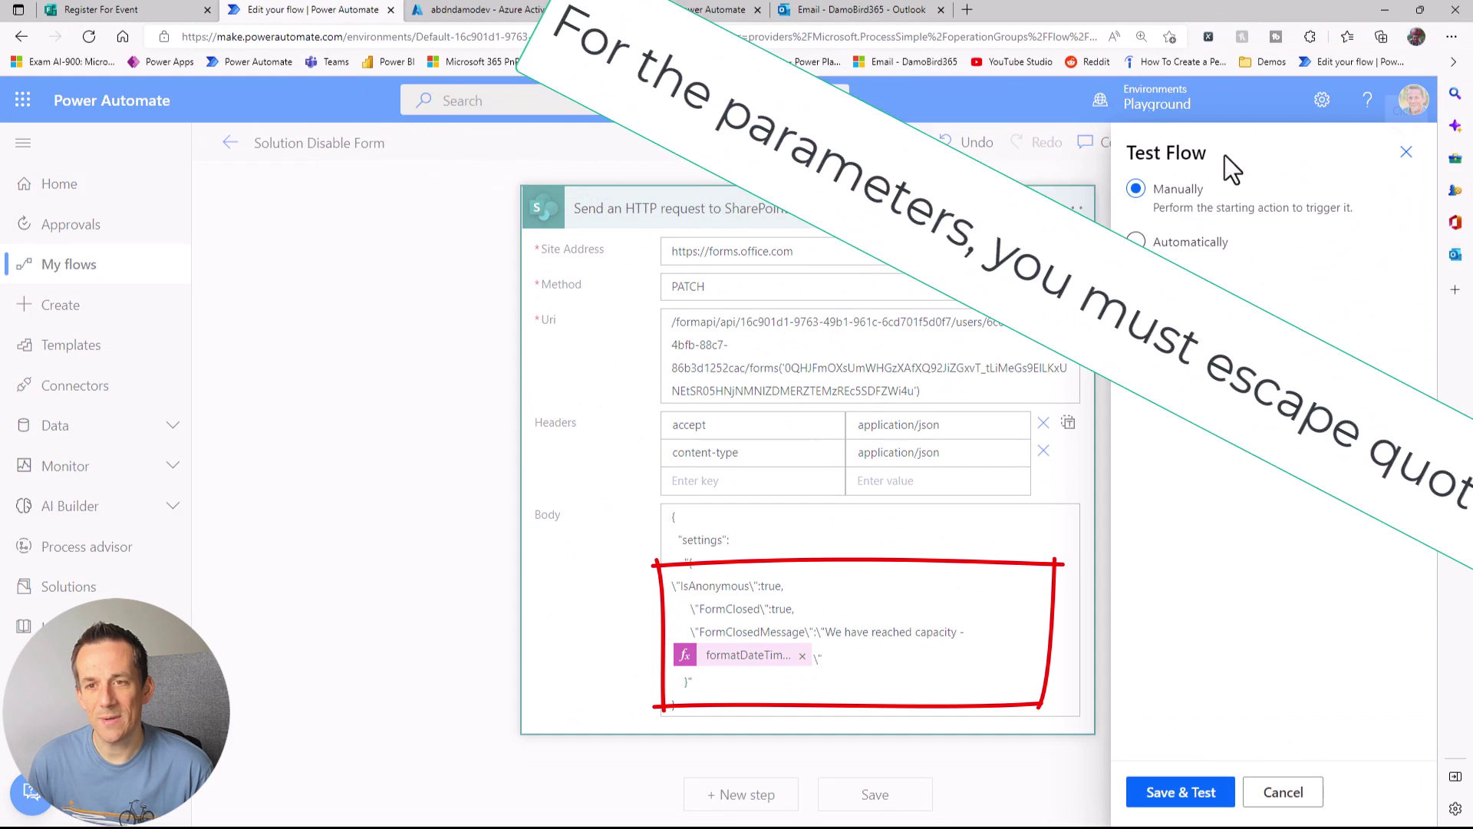
left_click(1182, 794)
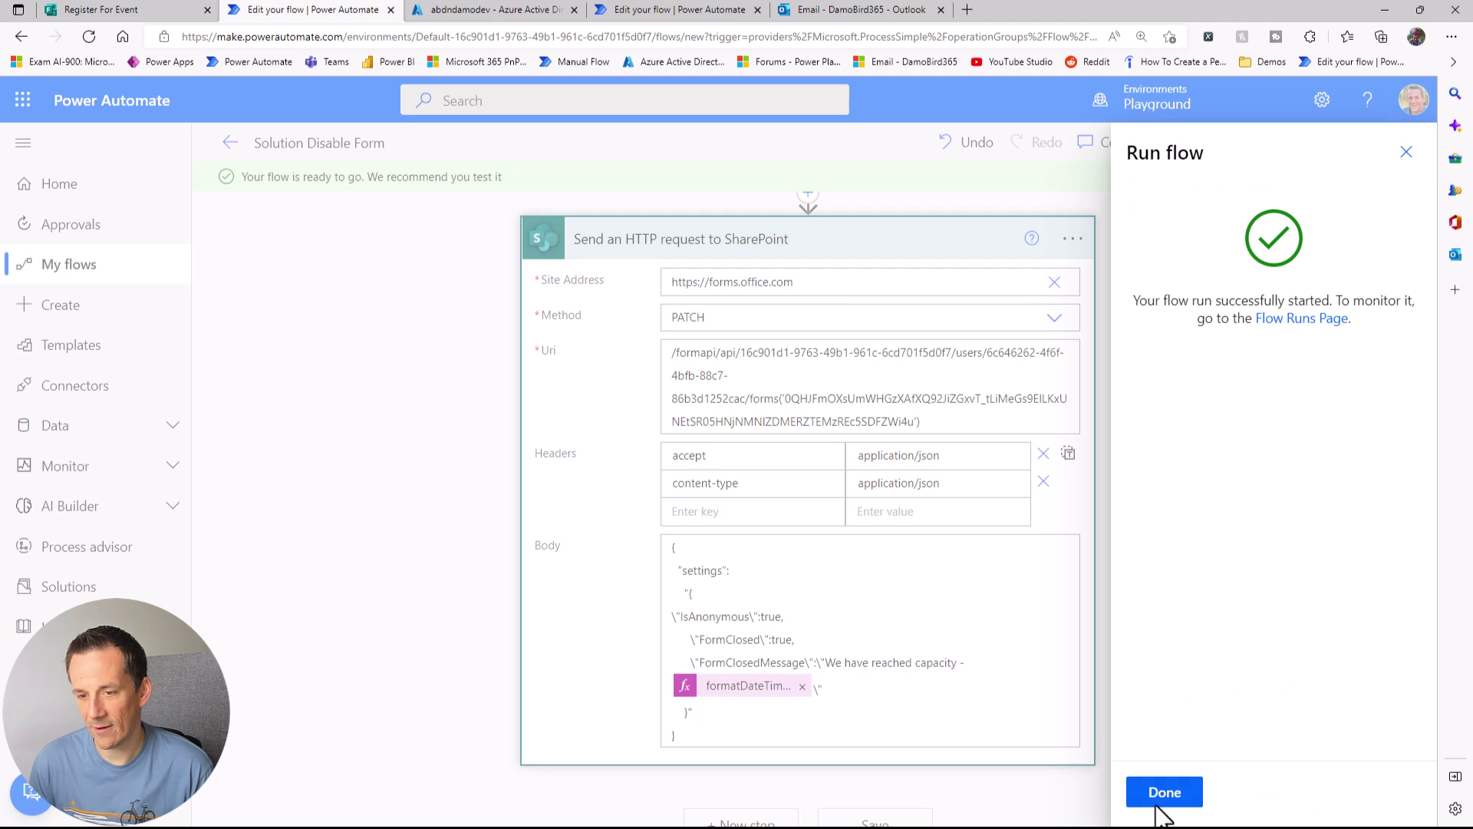
Step: Confirm the public form shows 'We have reached capacity' with date and time, then reopen the flow for editing
left_click(1164, 792)
key("alt+Tab")
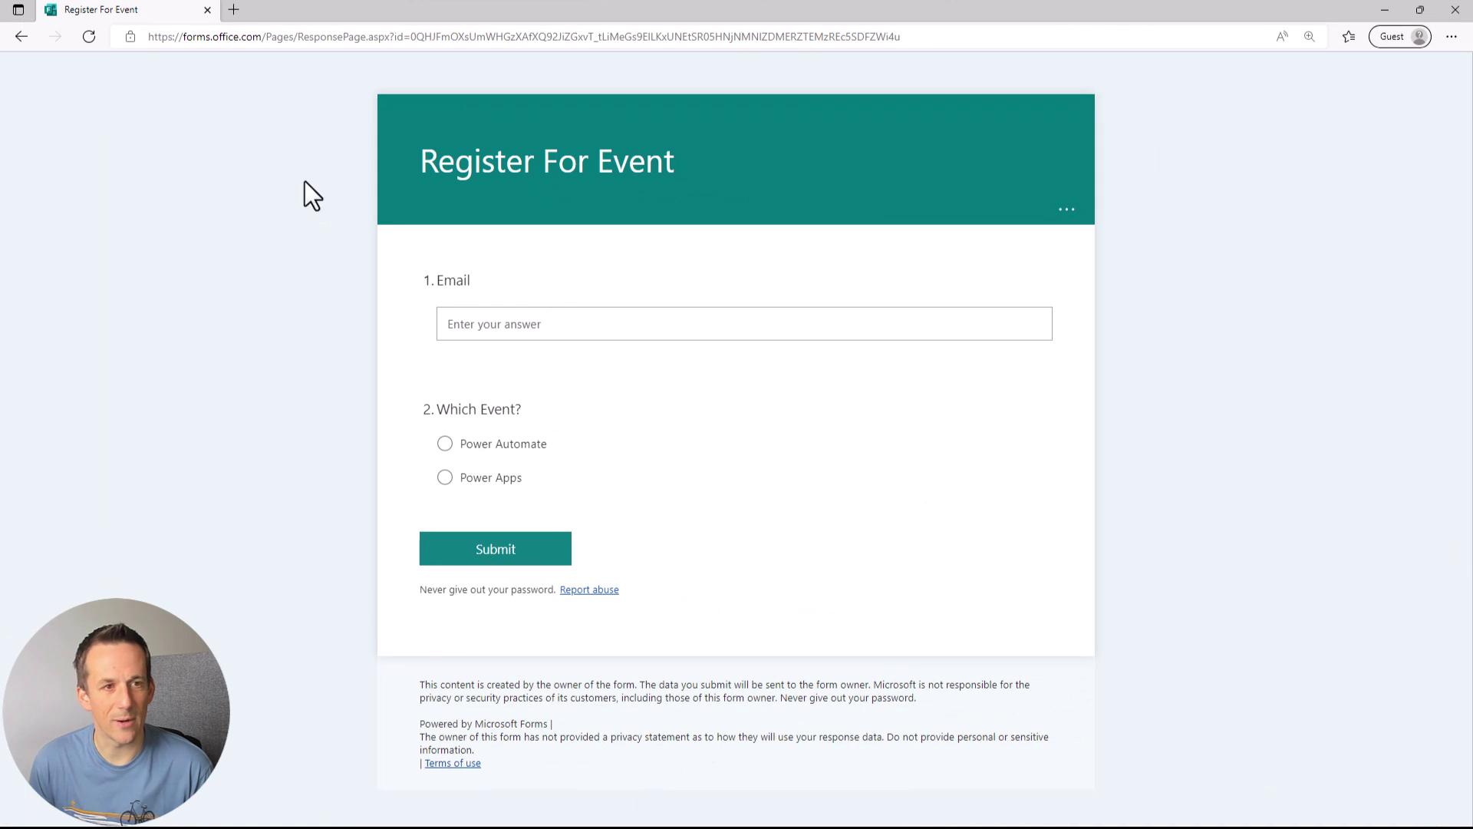
left_click(89, 36)
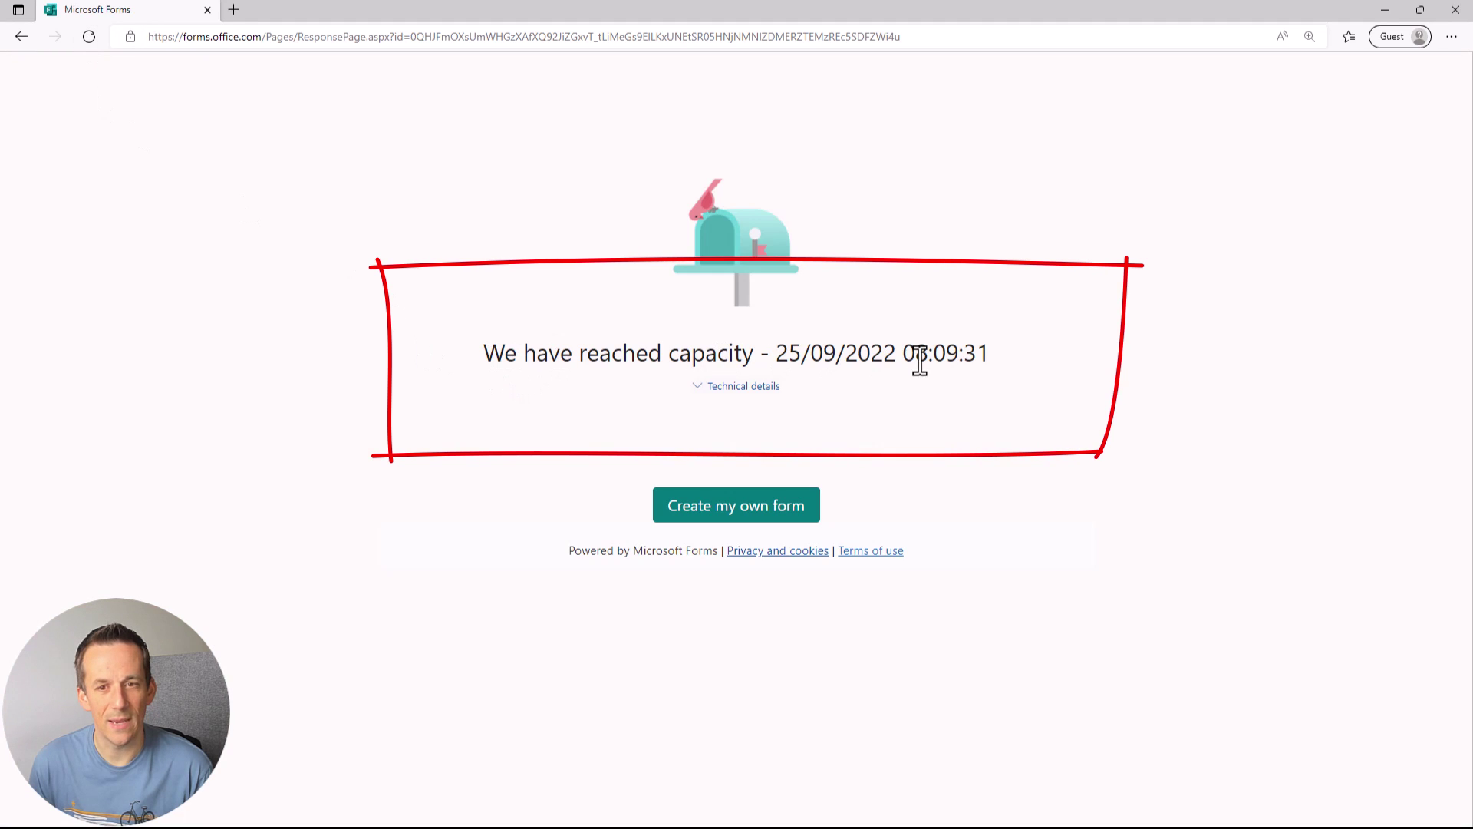
left_click(1388, 10)
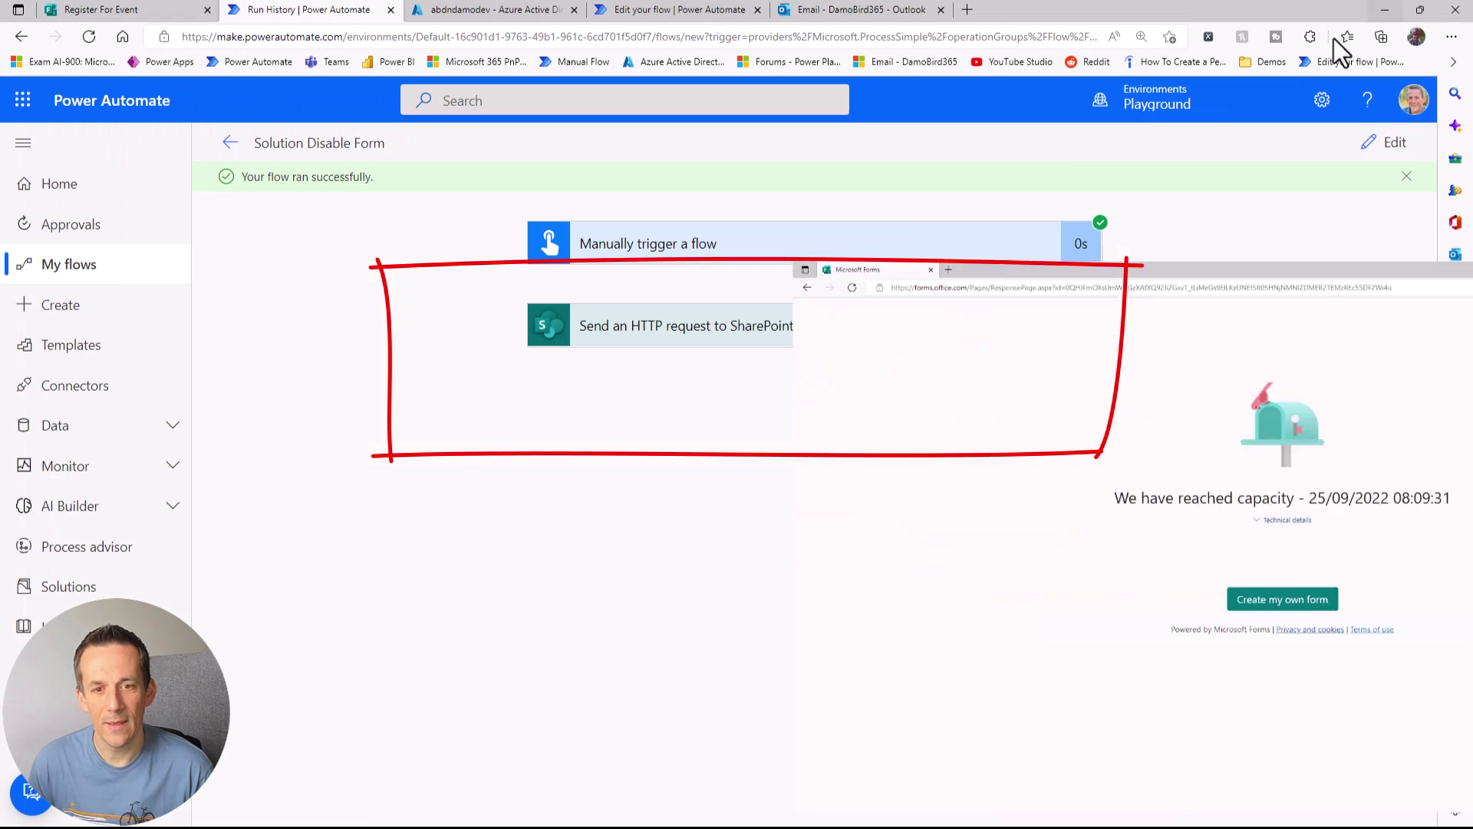
left_click(1391, 148)
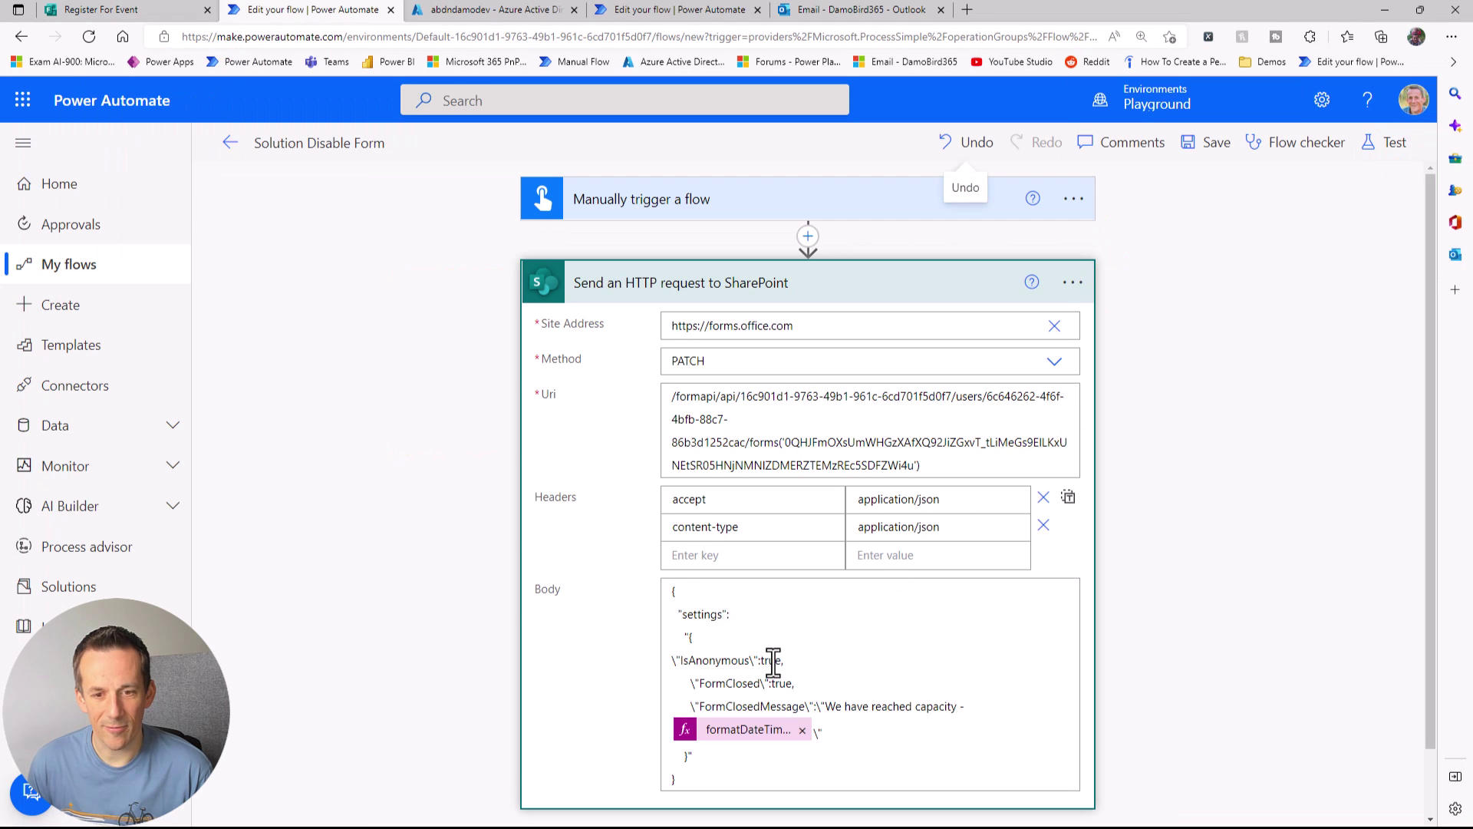
Step: Change FormClosed to false, then save and run the Solution Disable Form flow
double_click(777, 683)
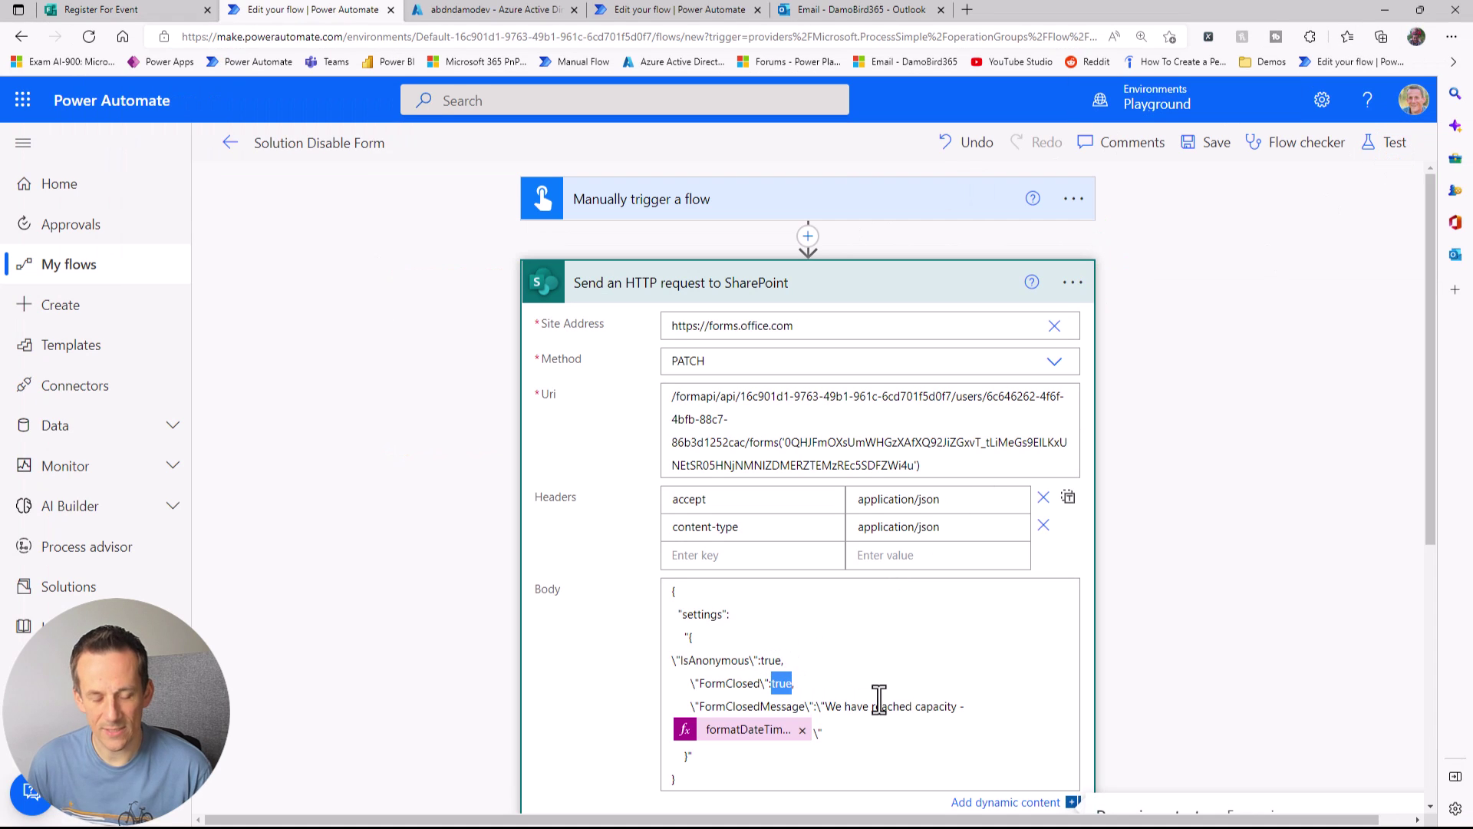
type("false")
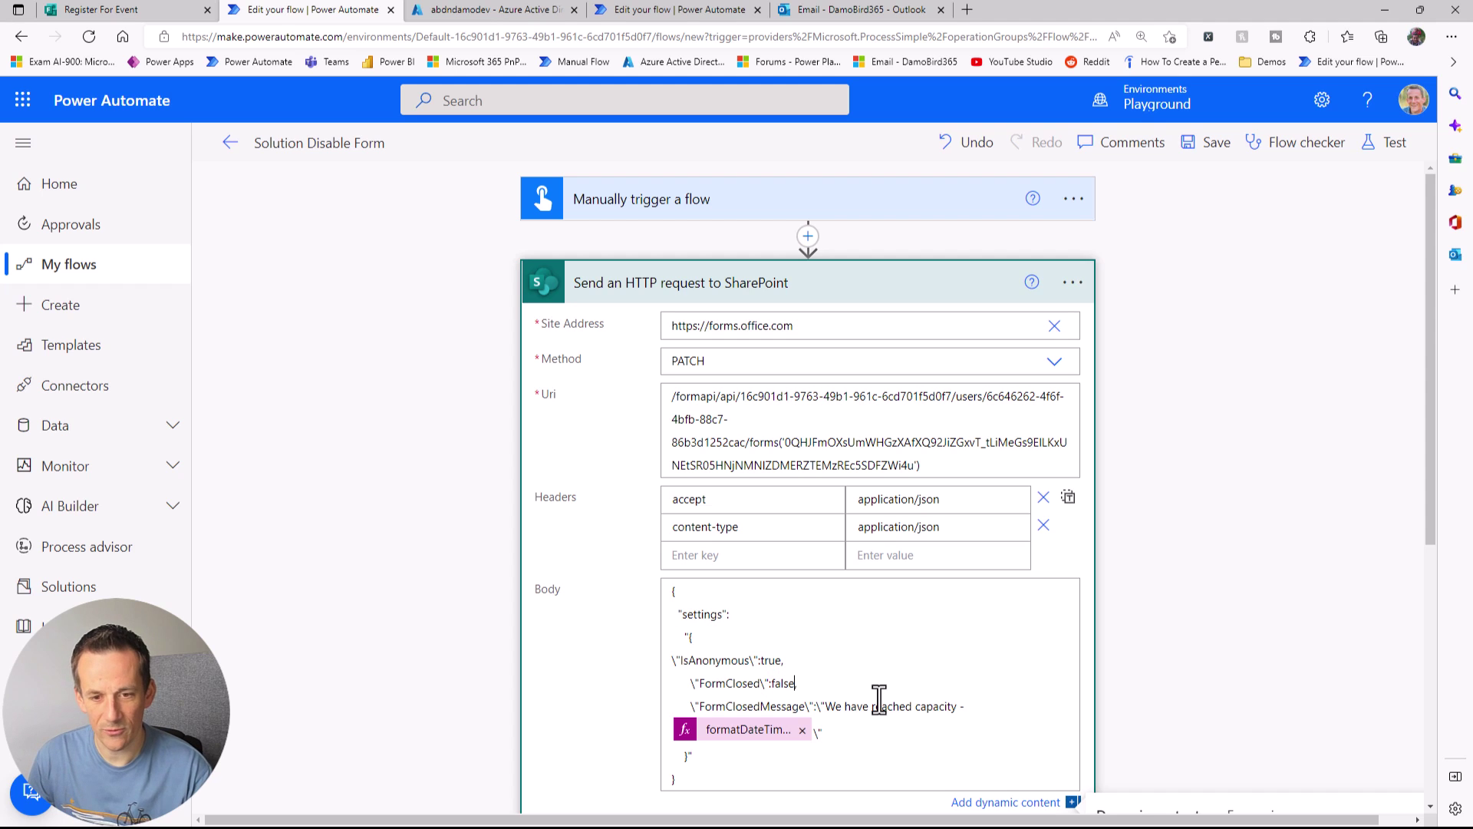
left_click(1387, 144)
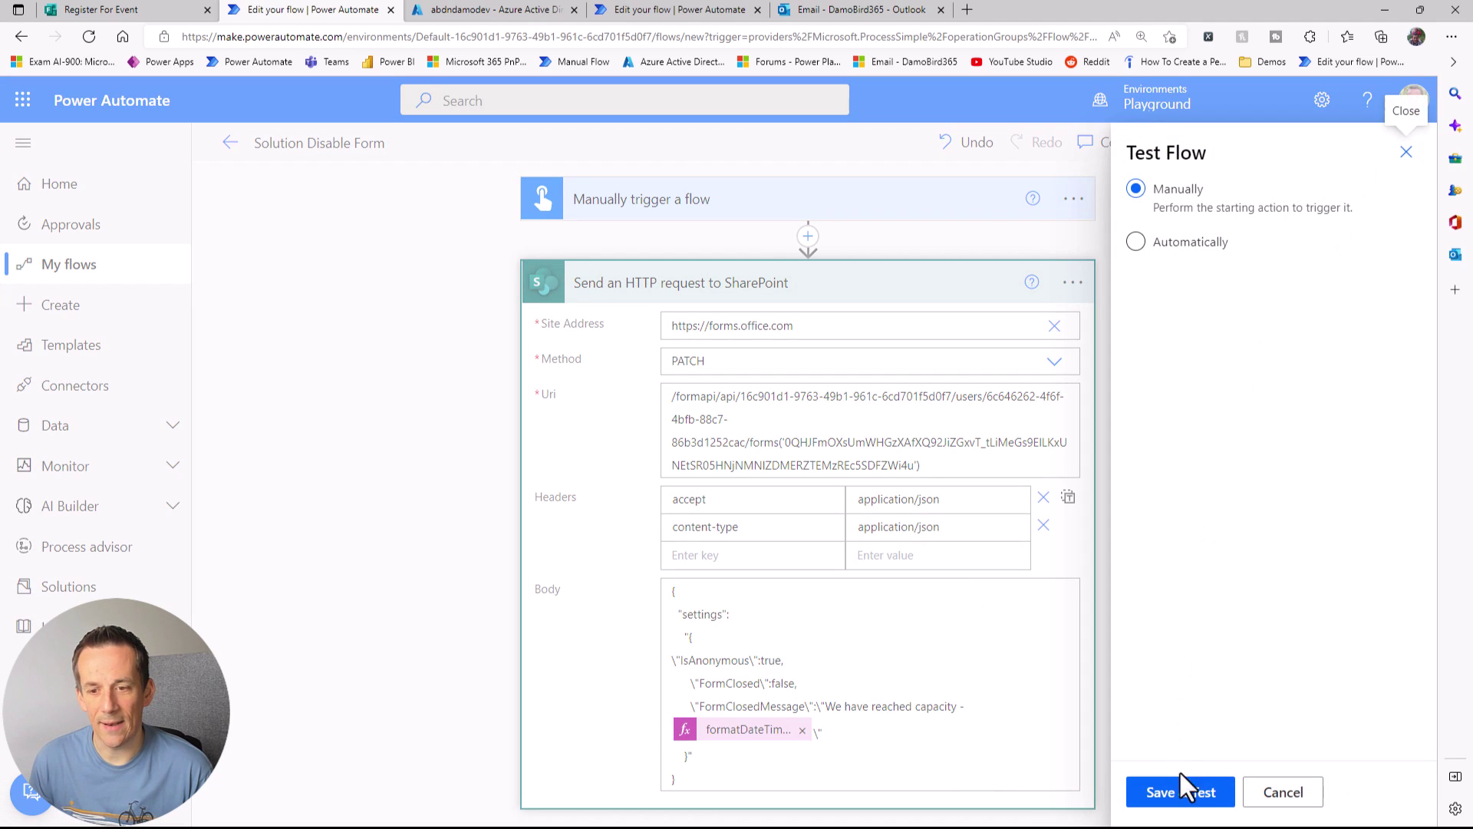
left_click(1185, 792)
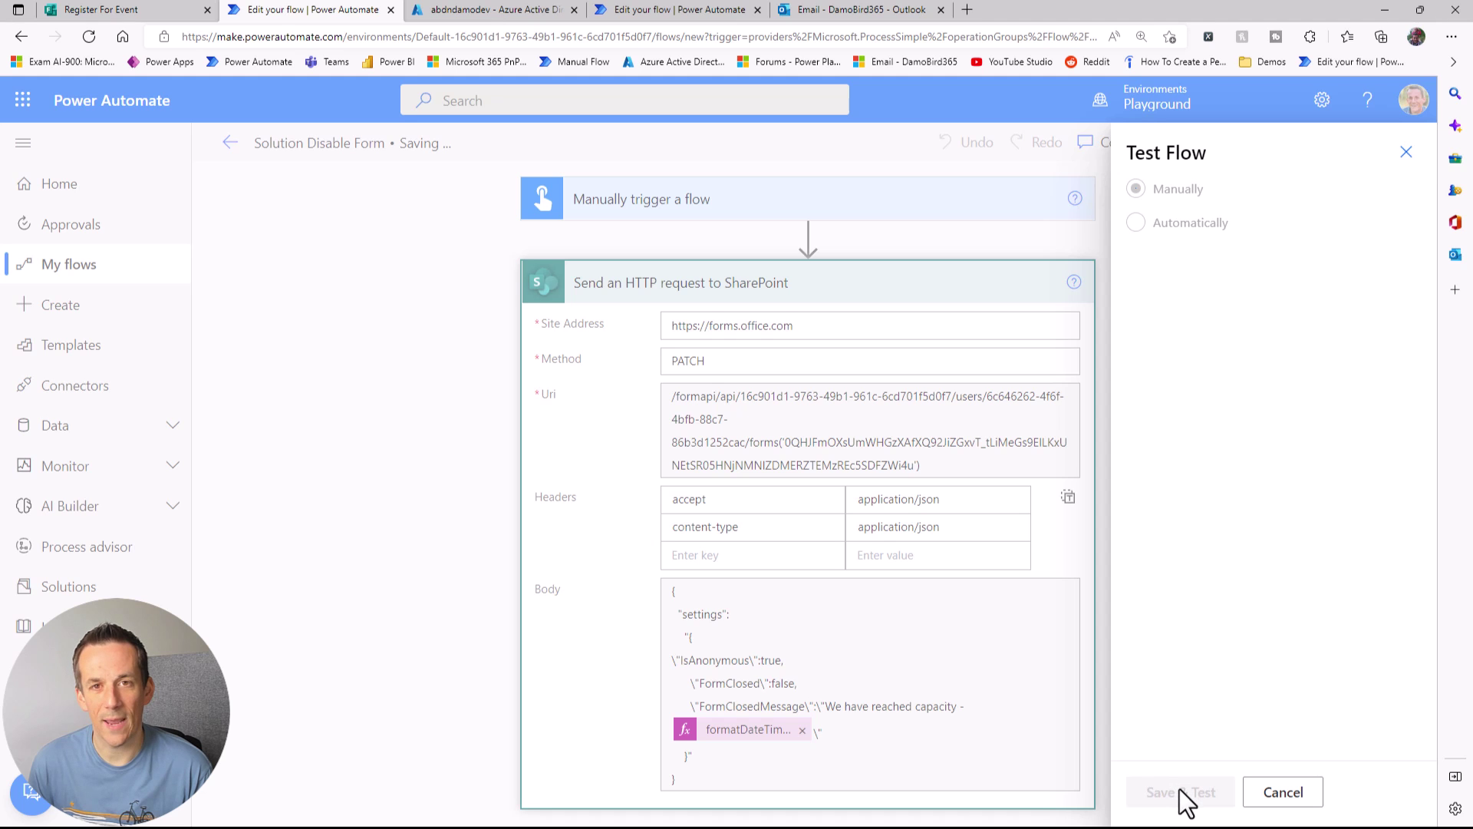
left_click(1175, 790)
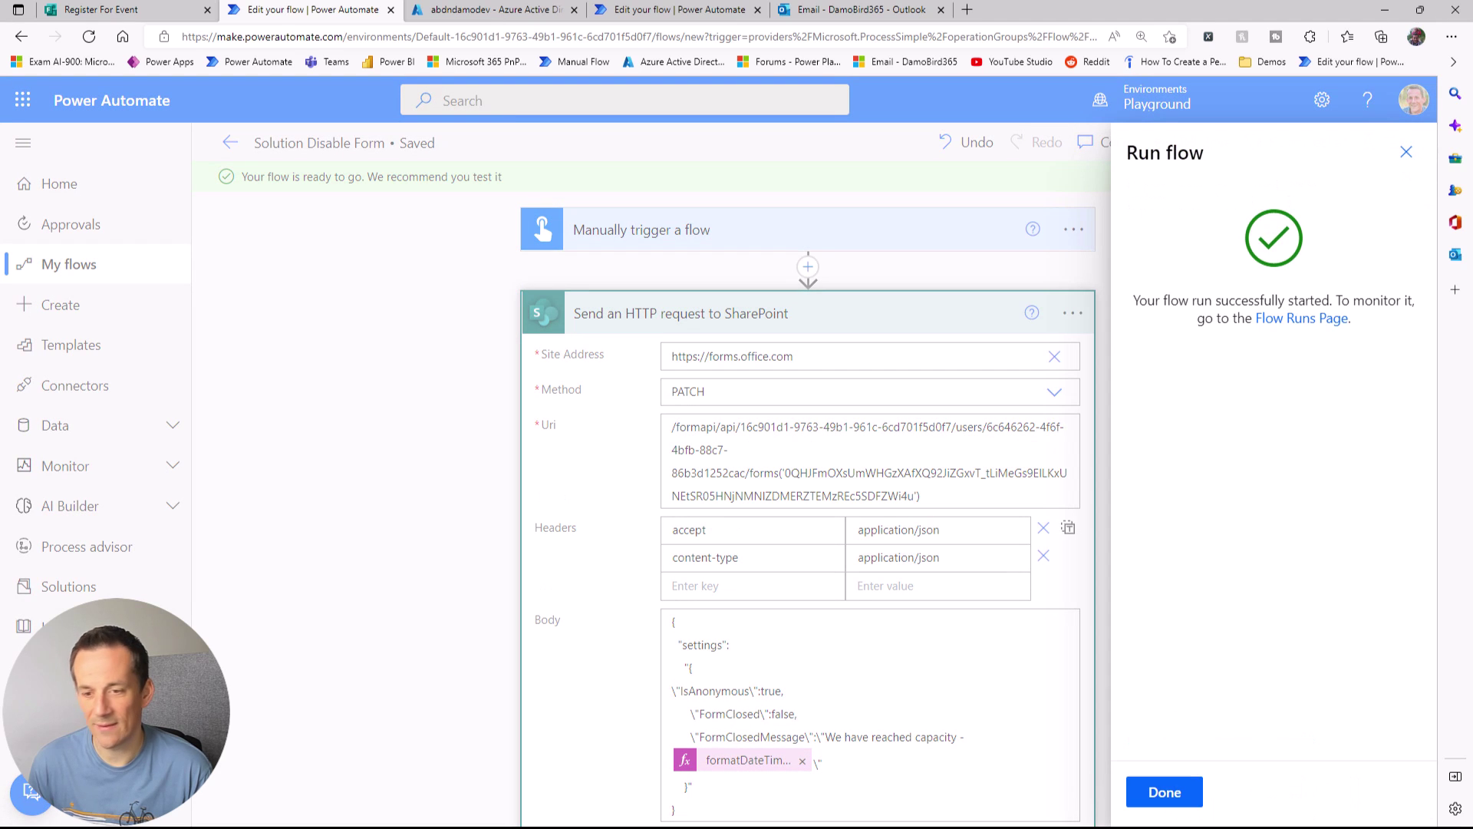
Step: Reload the public Register For Event form to confirm it accepts responses again
left_click(1163, 792)
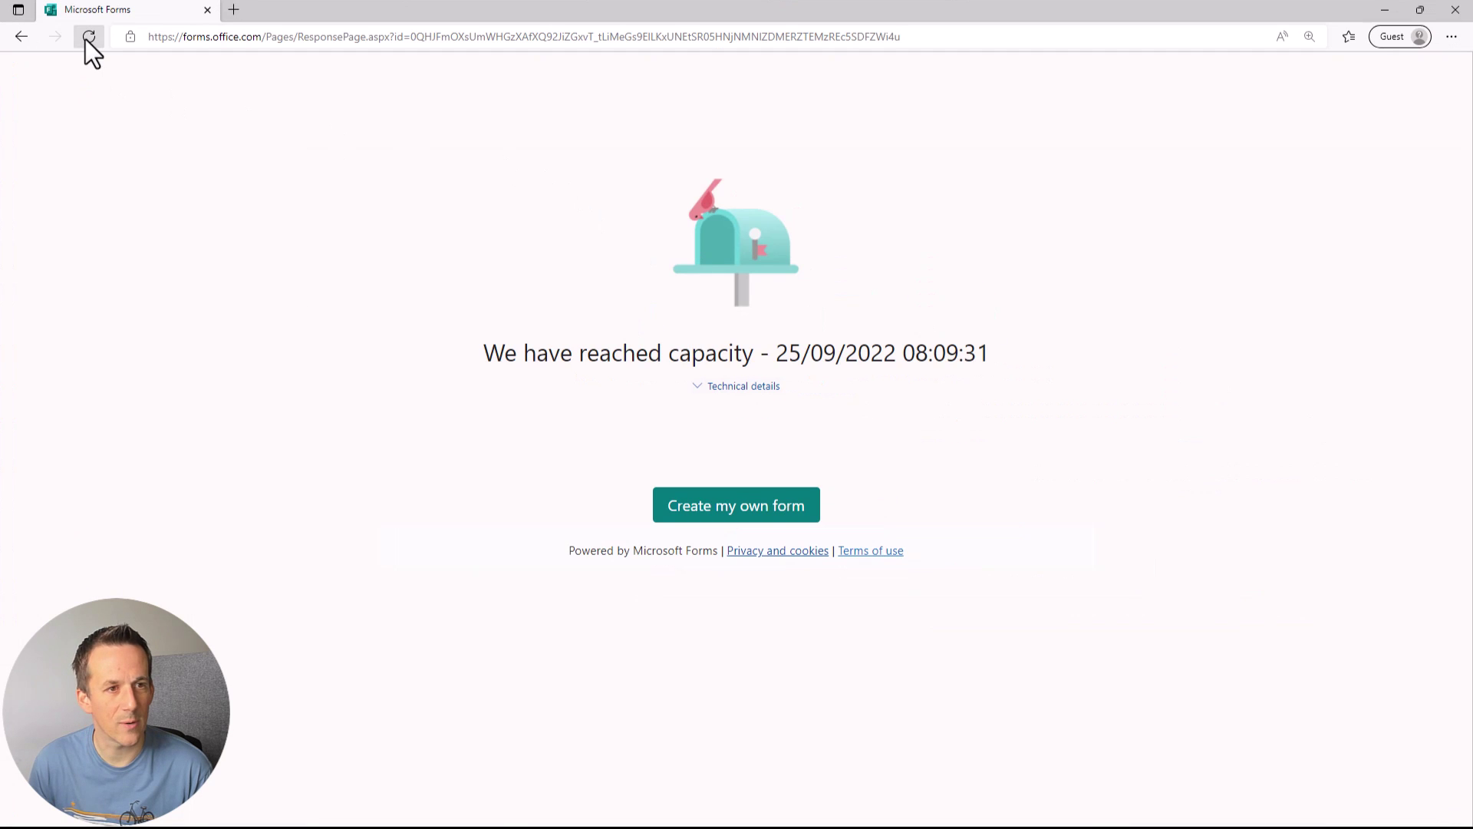
left_click(87, 37)
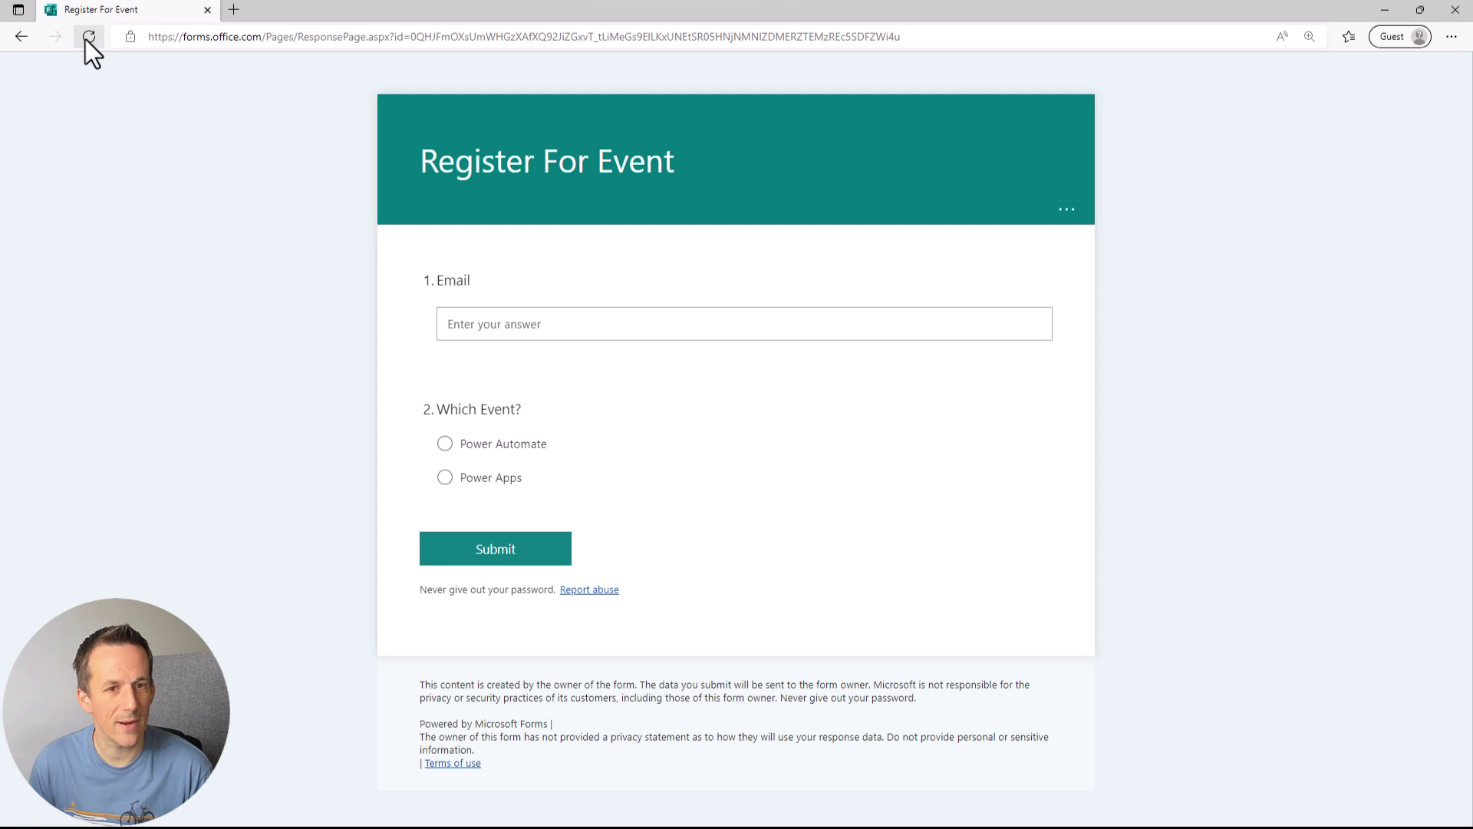
left_click(1376, 5)
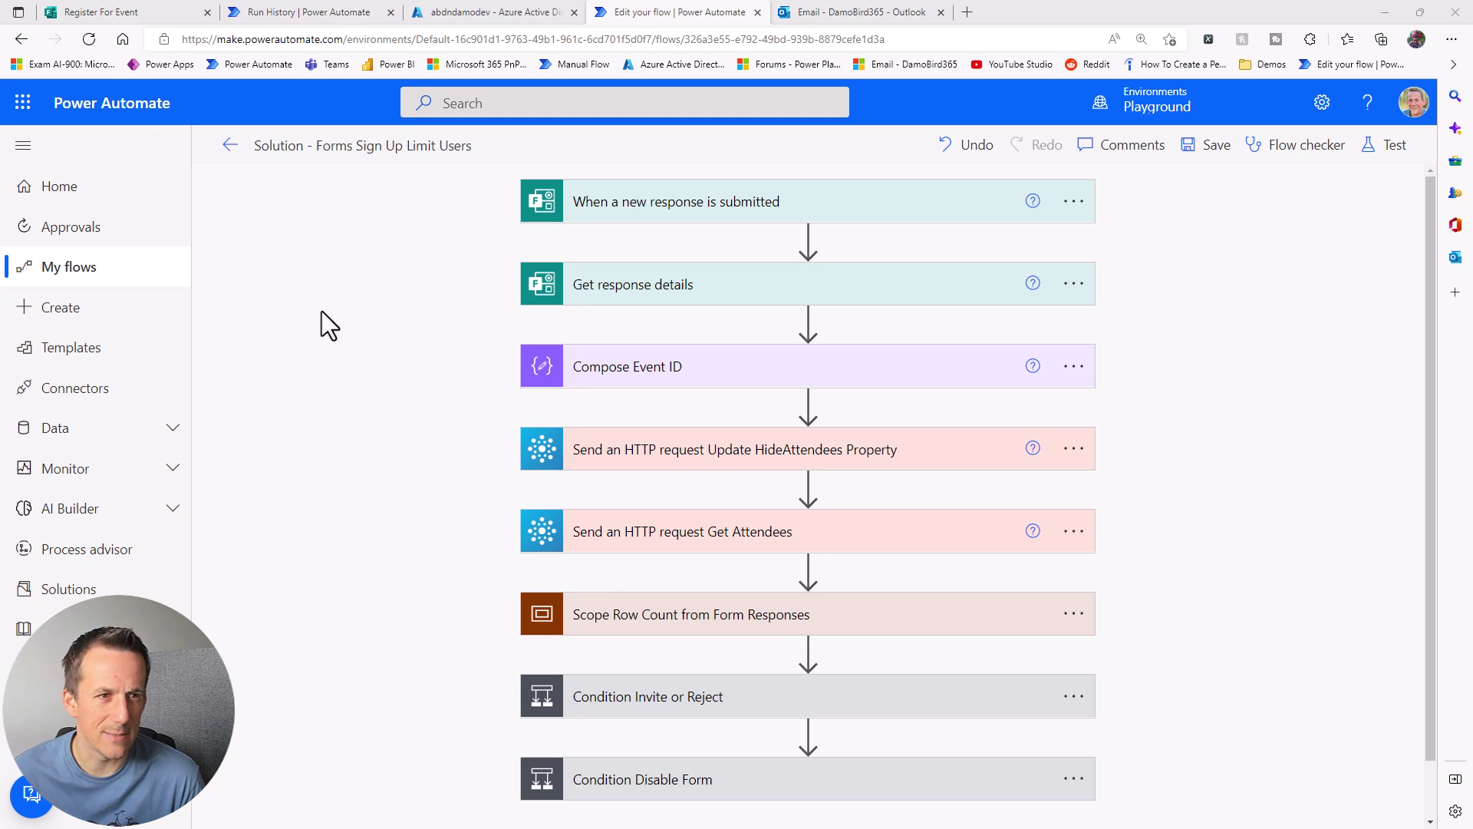
left_click(128, 13)
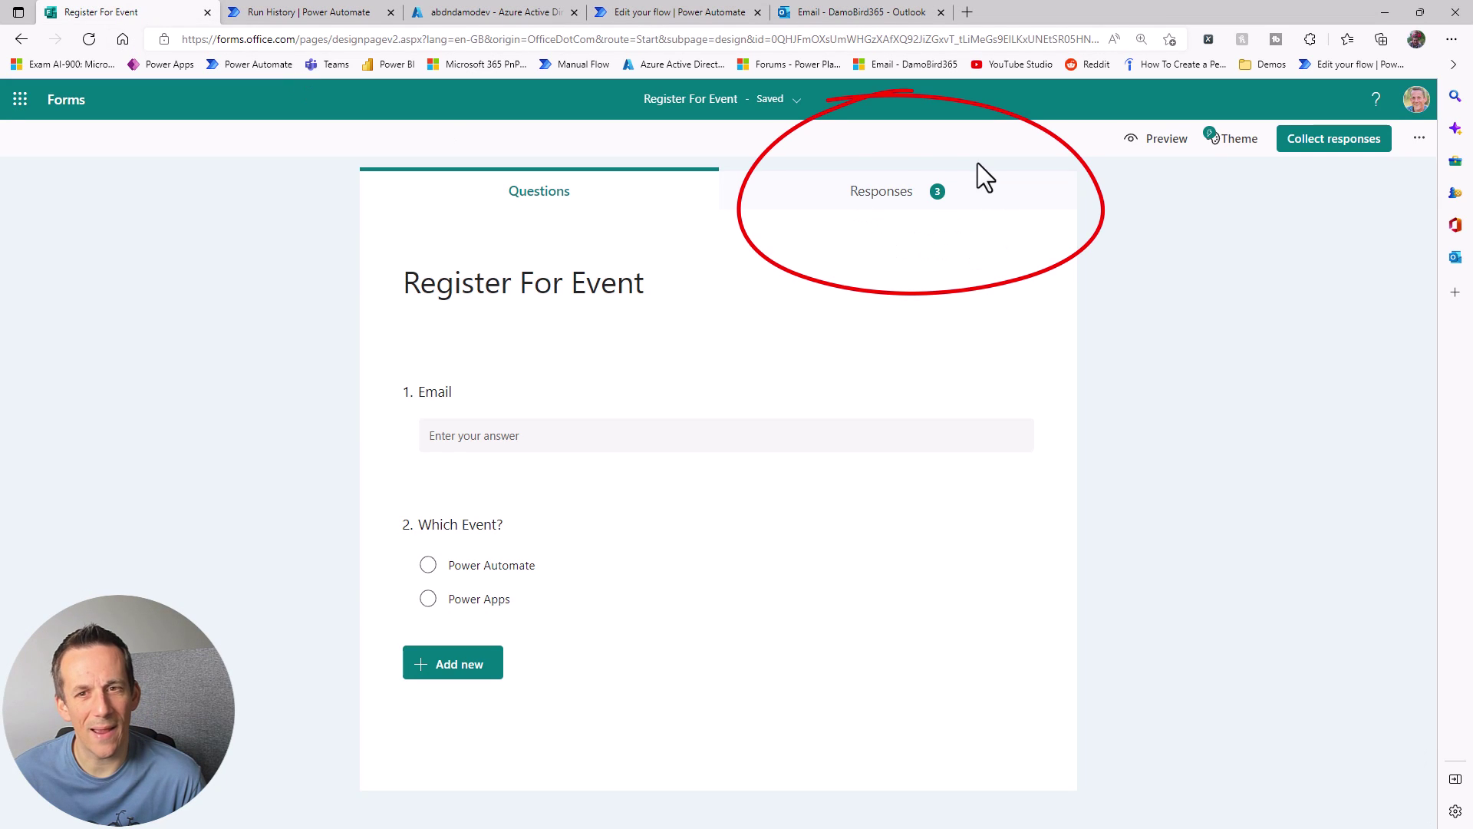
left_click(649, 15)
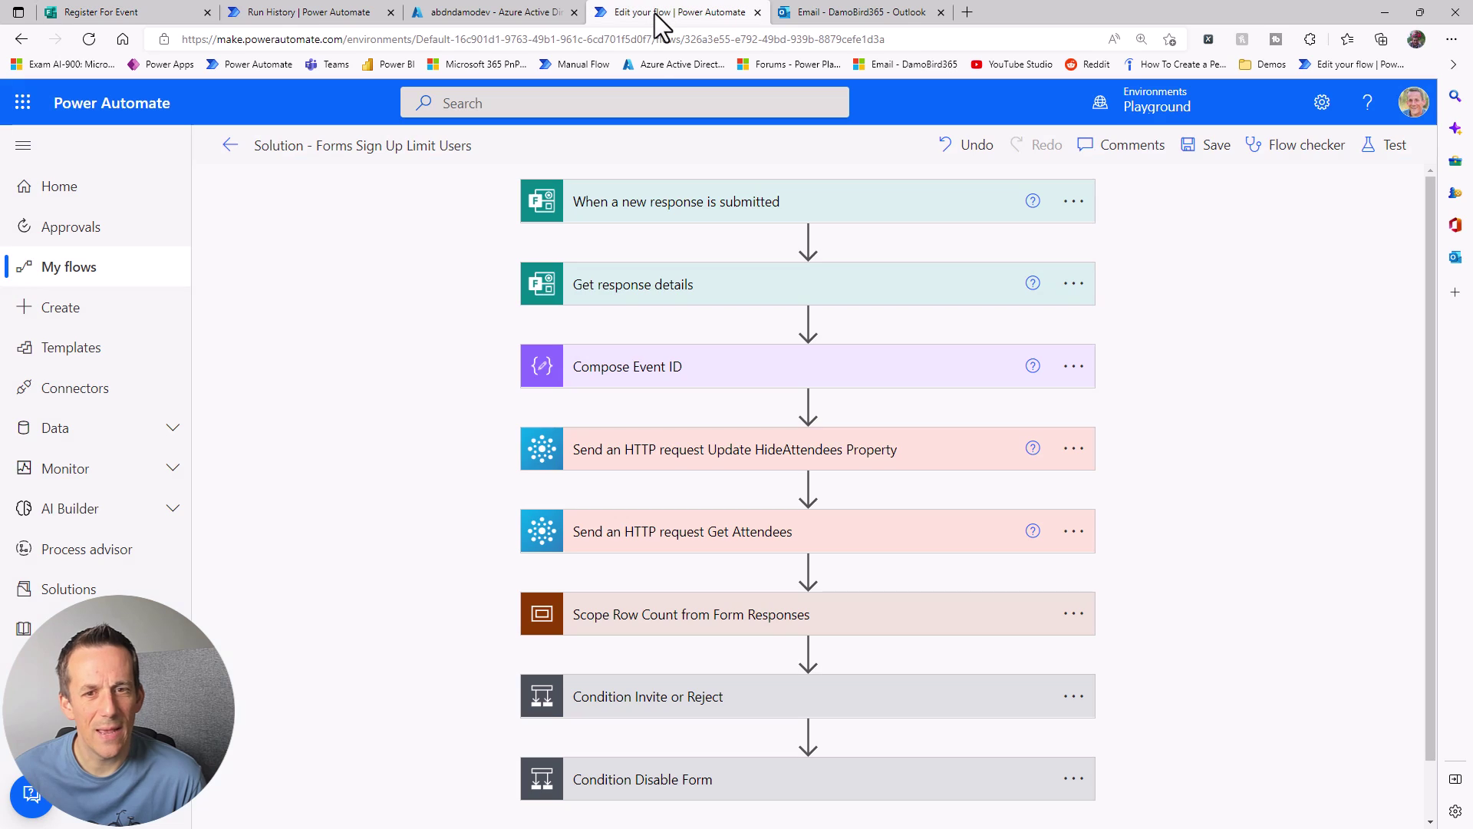
Step: Expand Scope Row Count, its SharePoint RowCount GET request to forms.office.com, and Compose Row Count's rowcount expression
left_click(660, 628)
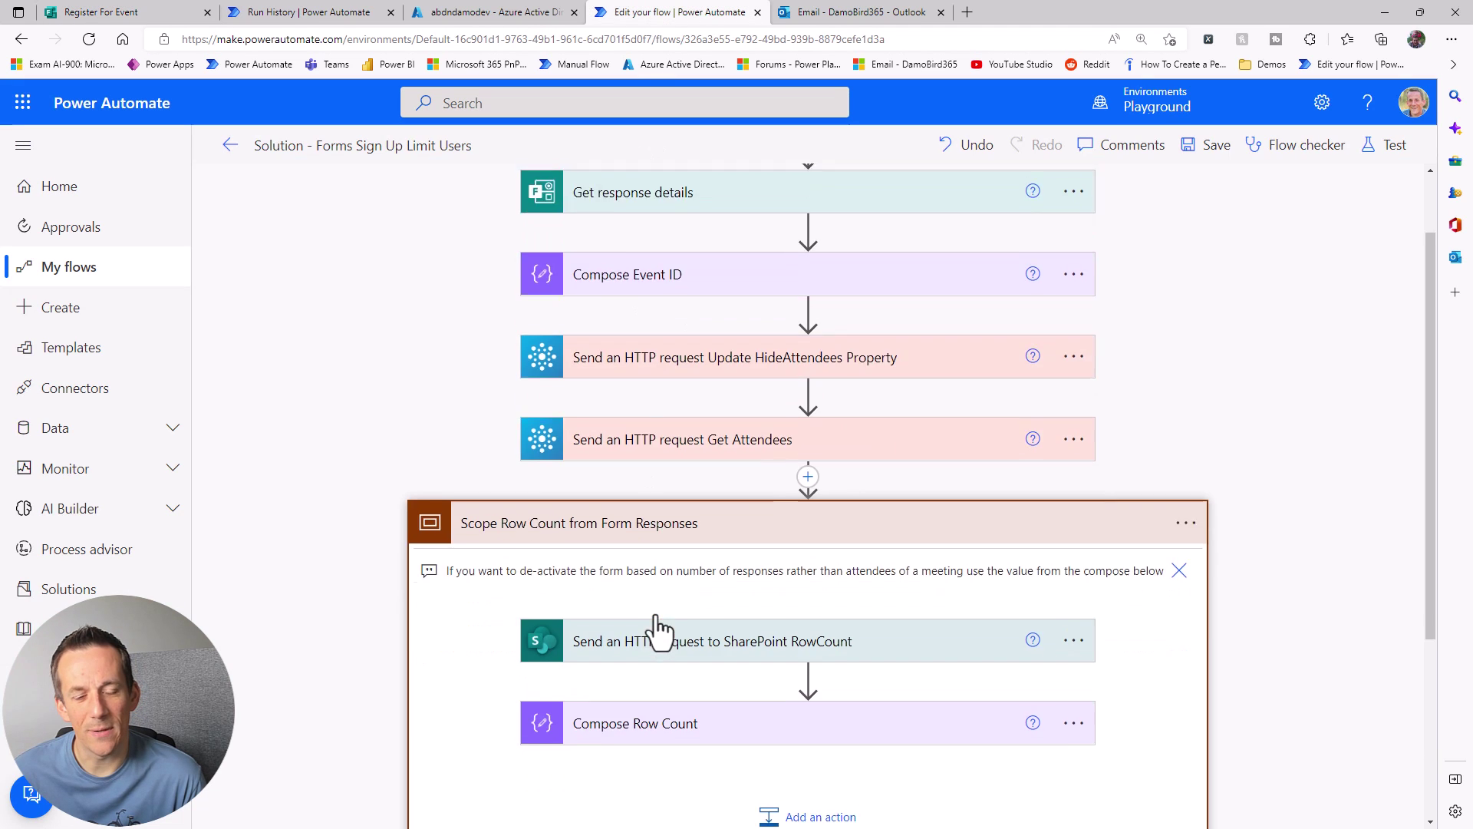
scroll(657, 623, "down", 4)
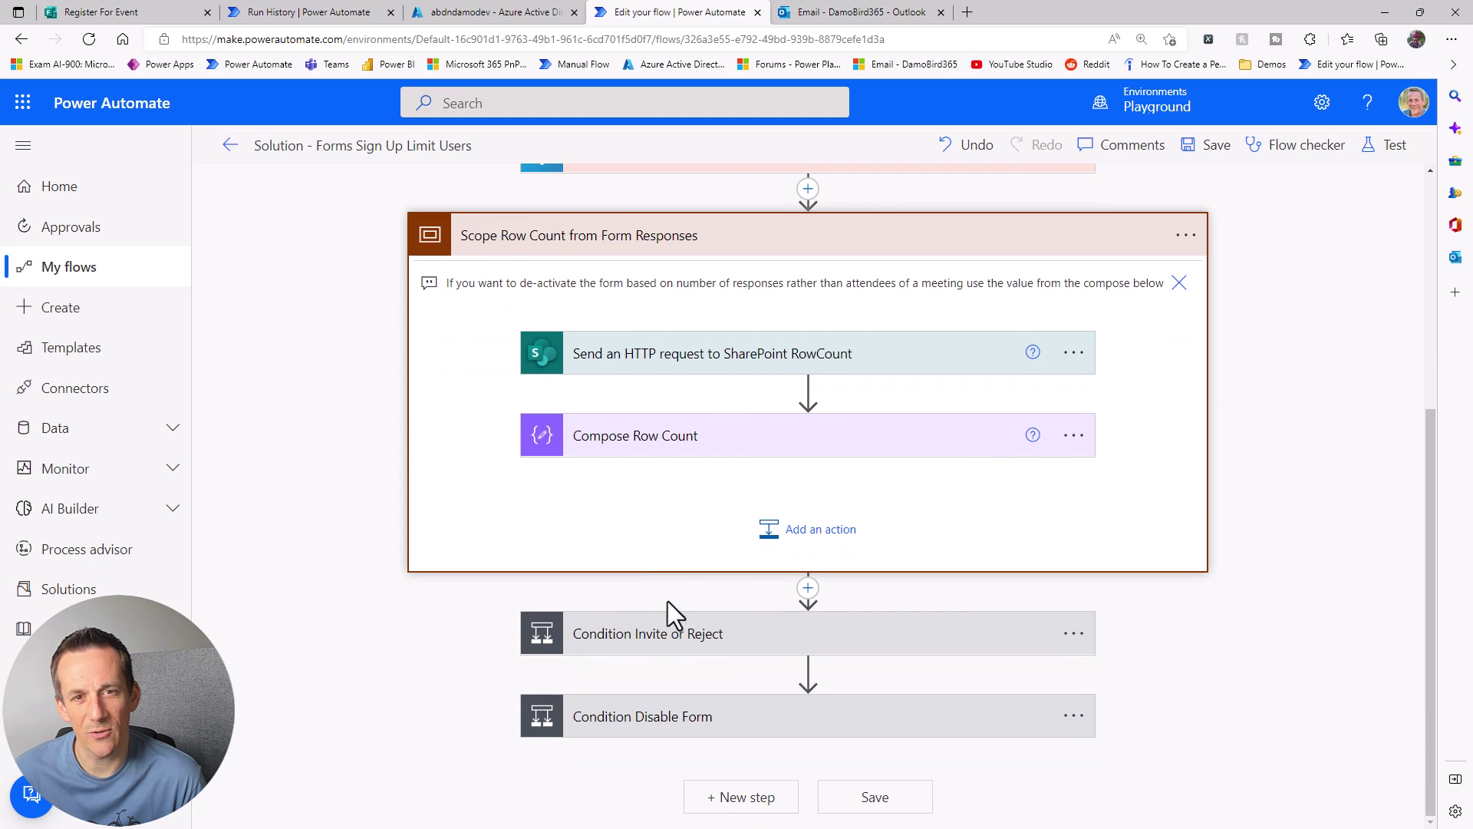
left_click(594, 365)
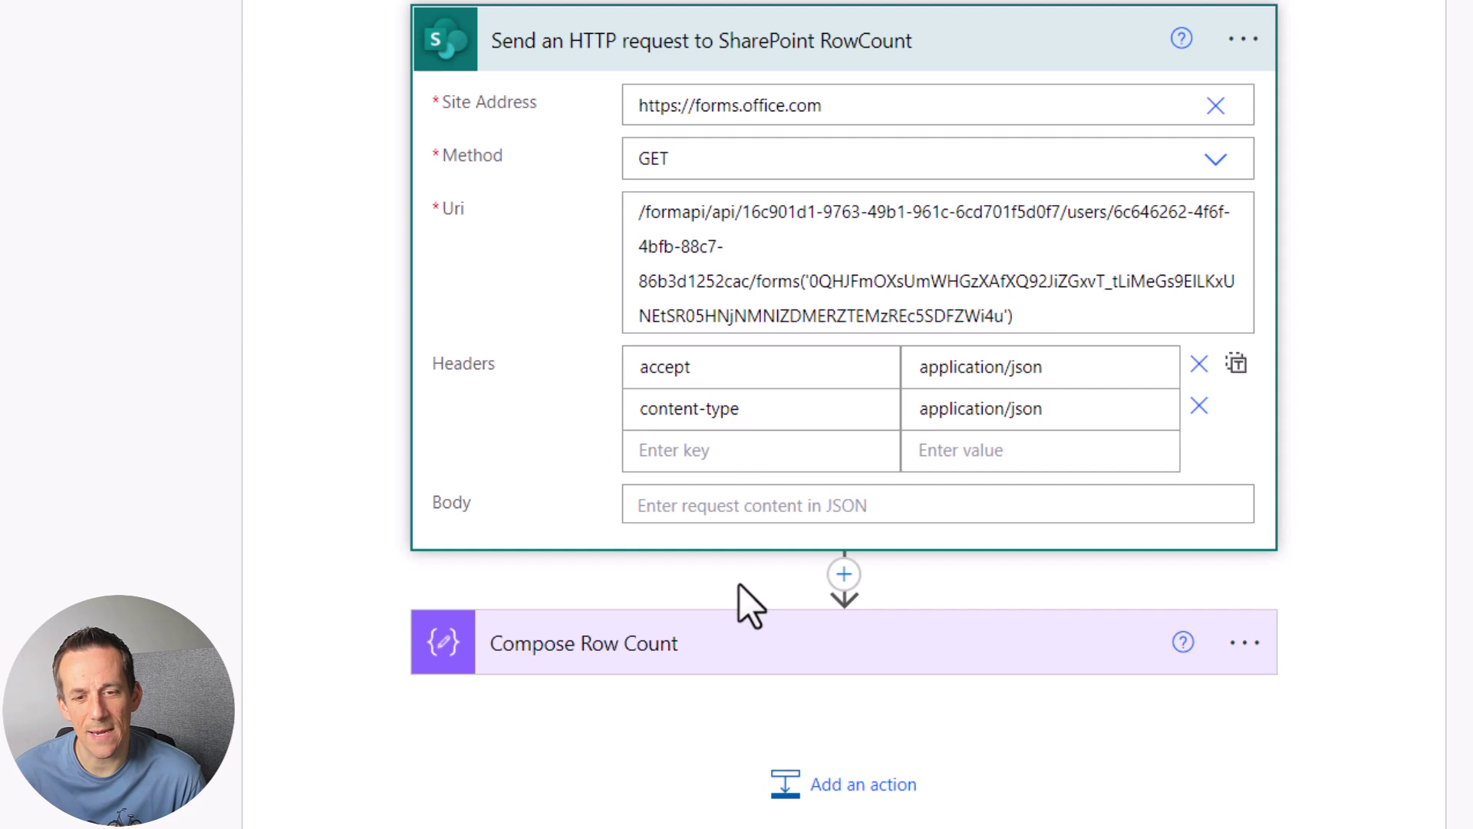
left_click(714, 647)
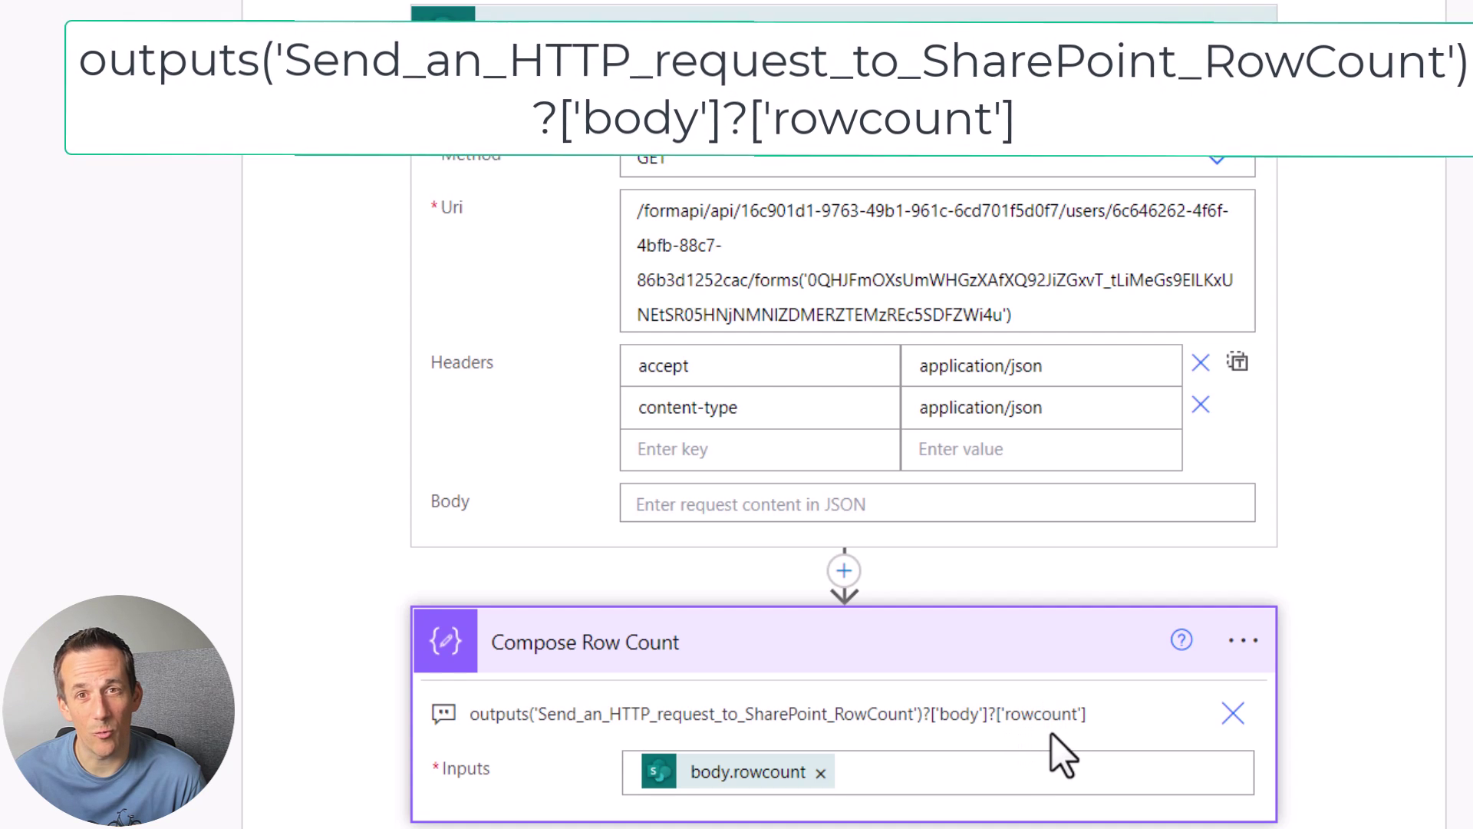
scroll(1013, 717, "down", 2)
scroll(1010, 714, "down", 4)
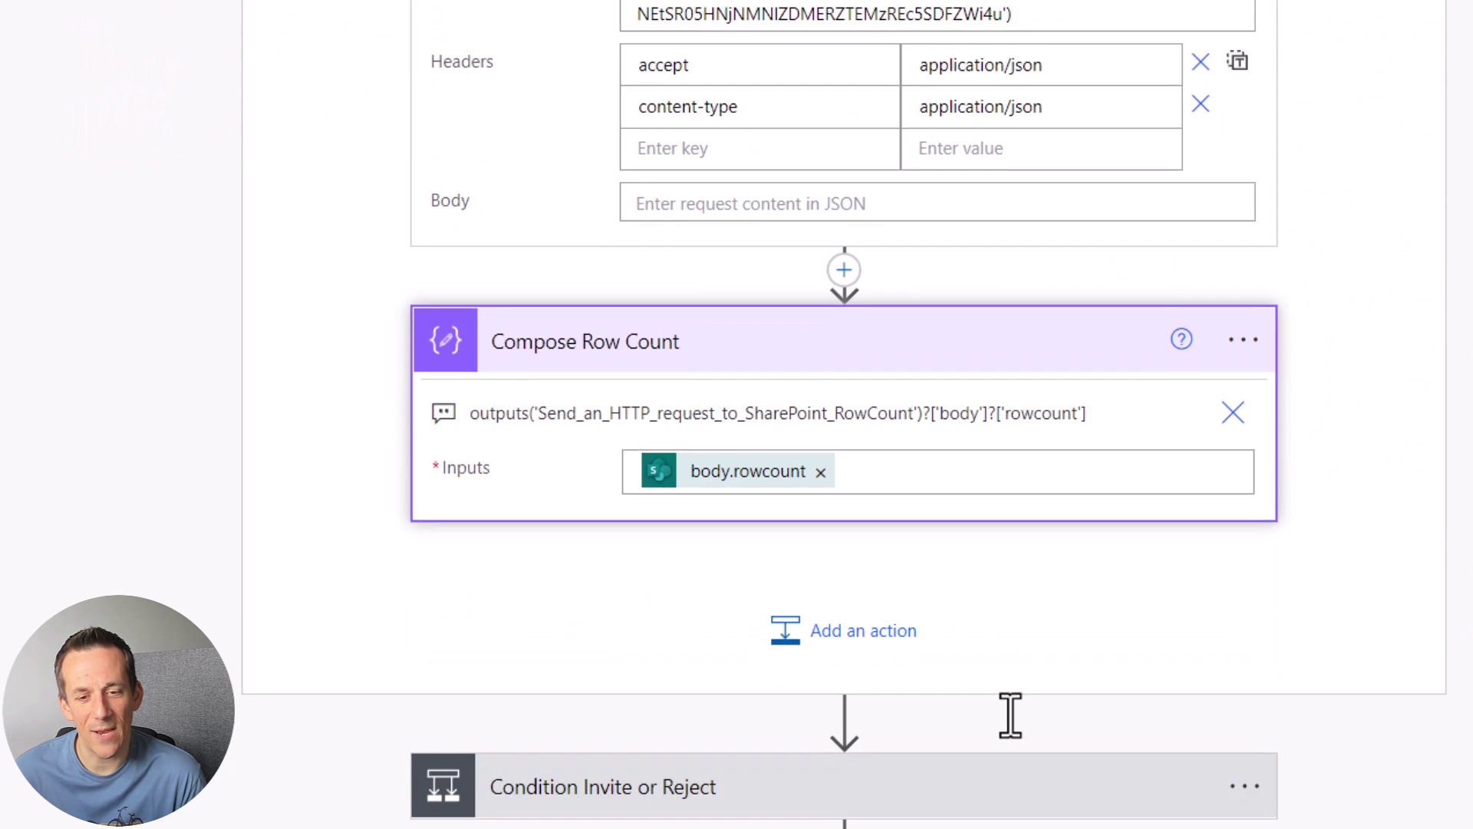
Step: Expand Condition Invite or Reject and its If no Send an email (V2) capacity message
left_click(714, 646)
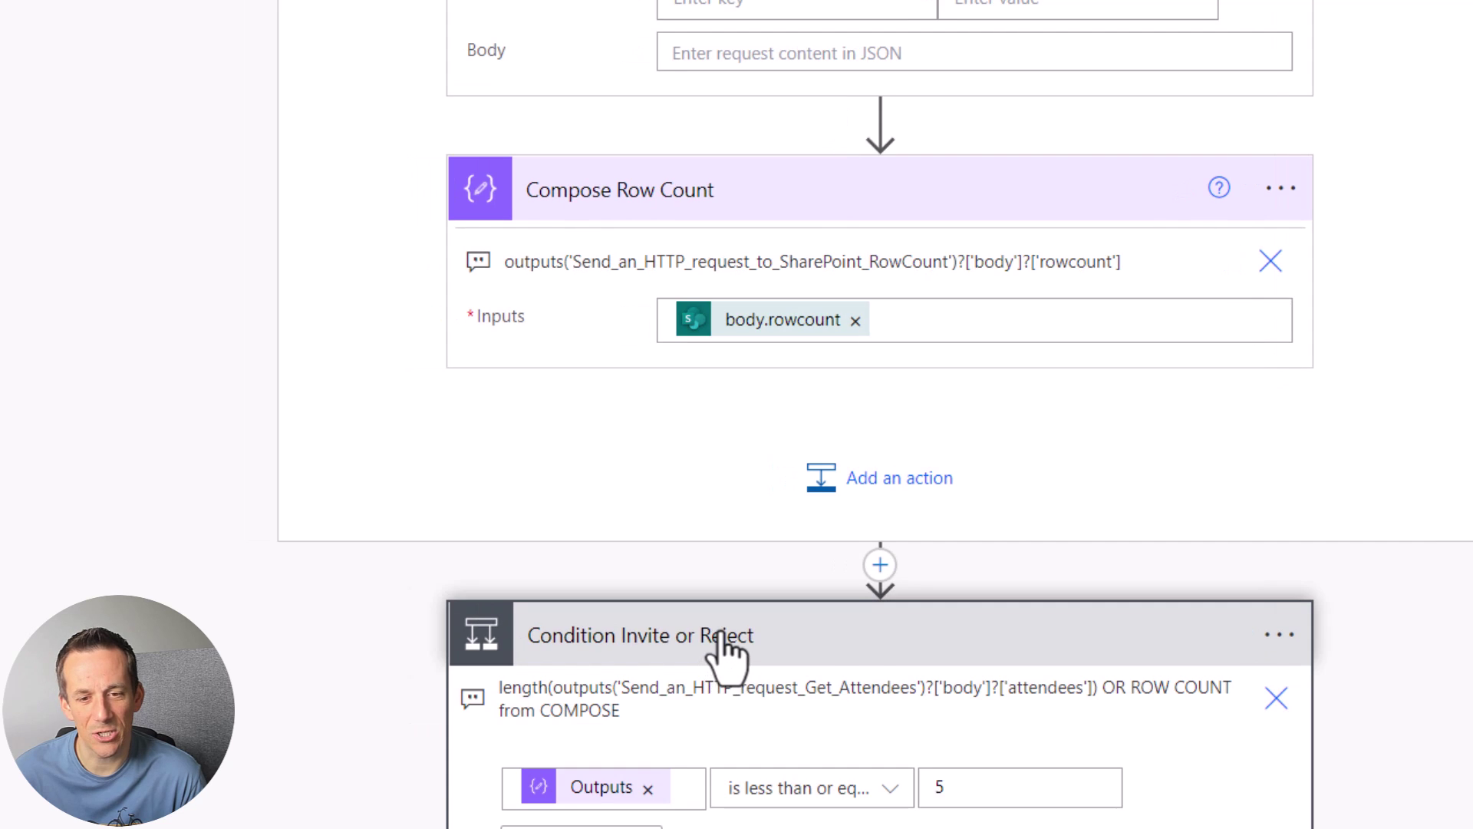
scroll(729, 658, "down", 4)
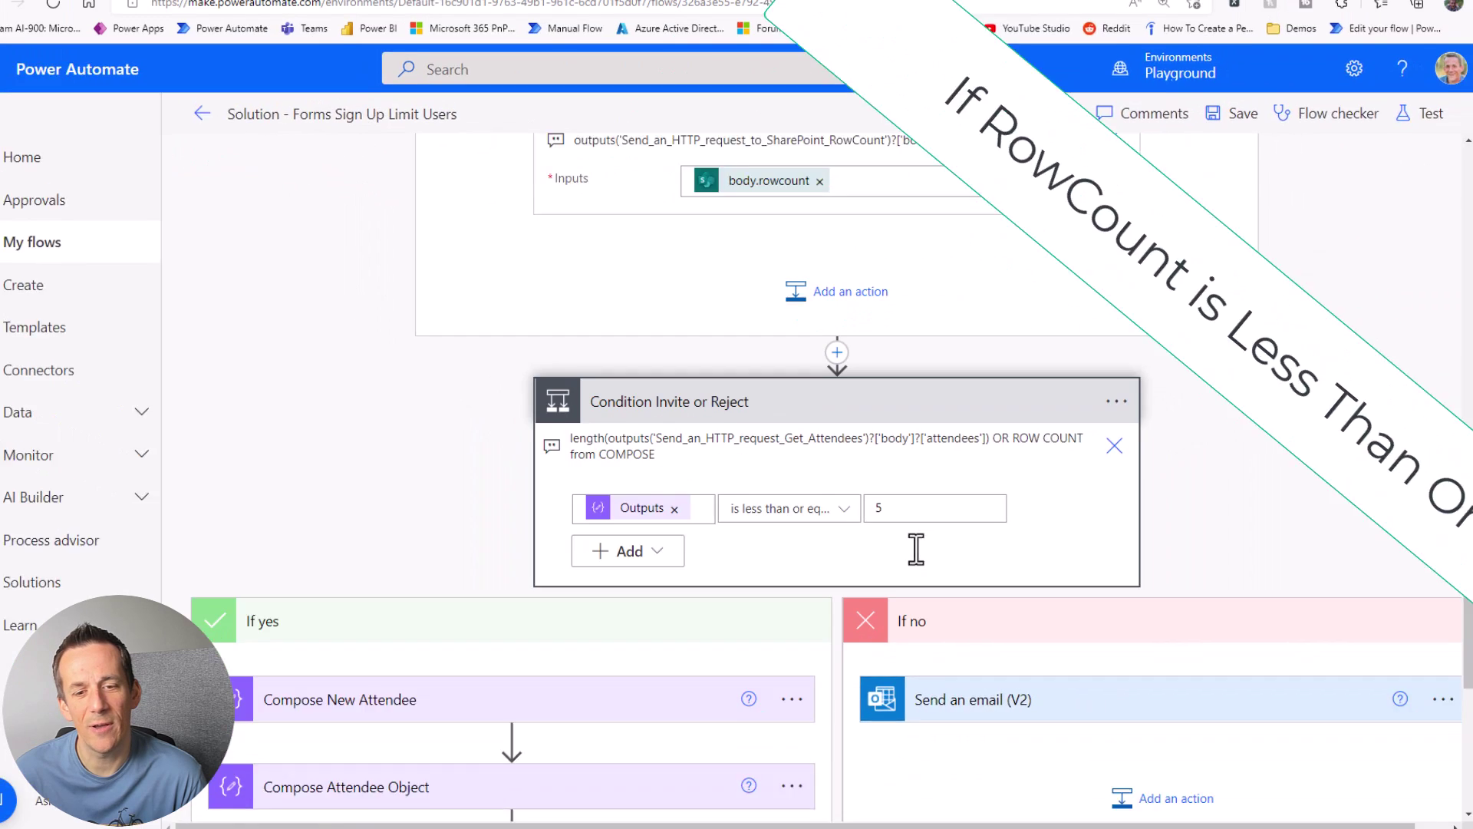
scroll(620, 532, "down", 2)
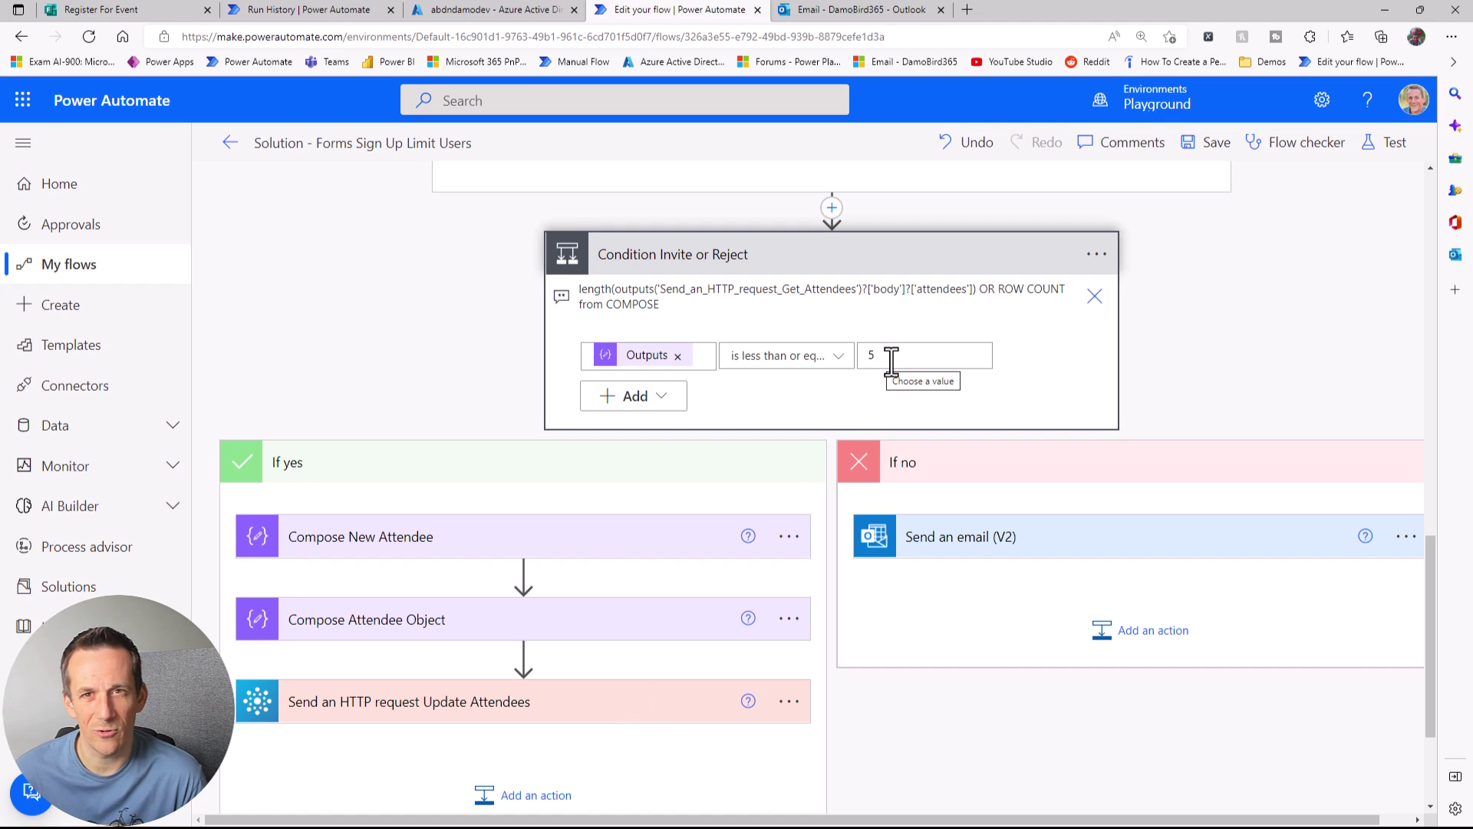
left_click(933, 537)
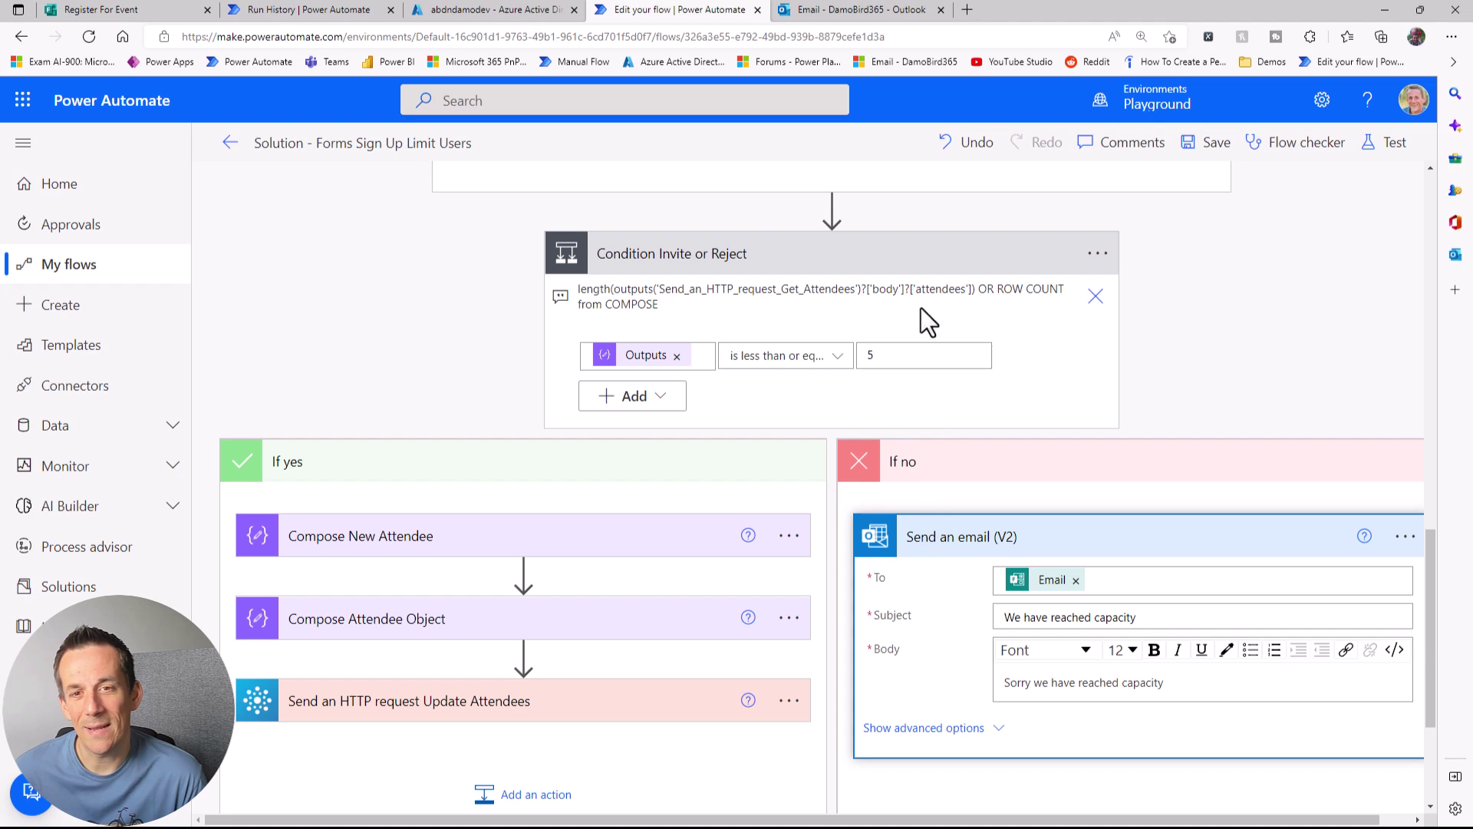
Step: Expand Condition Disable Form, which checks Compose Row Count outputs is at least 5
scroll(848, 300, "down", 3)
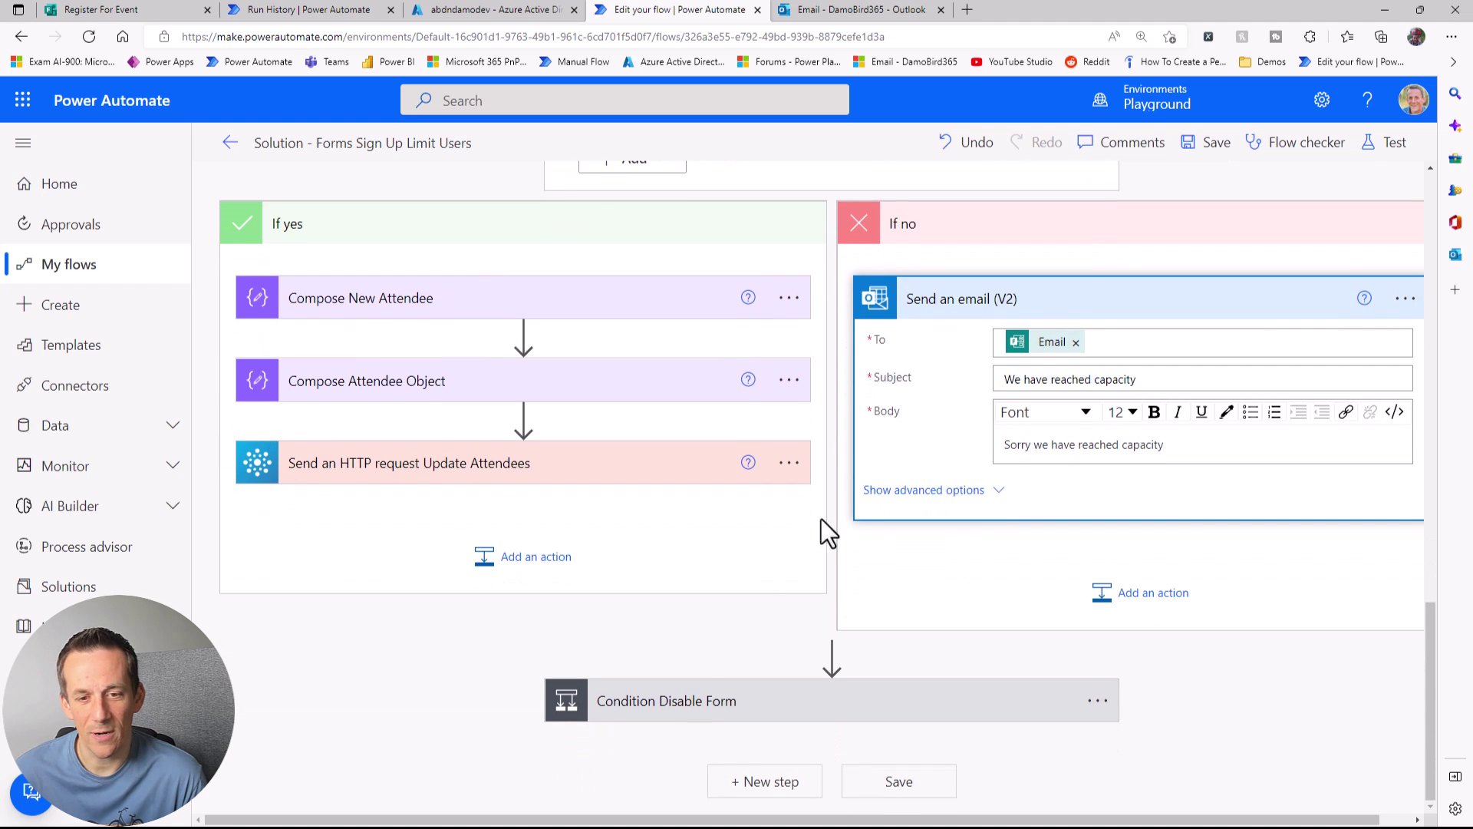
left_click(698, 698)
scroll(702, 674, "down", 3)
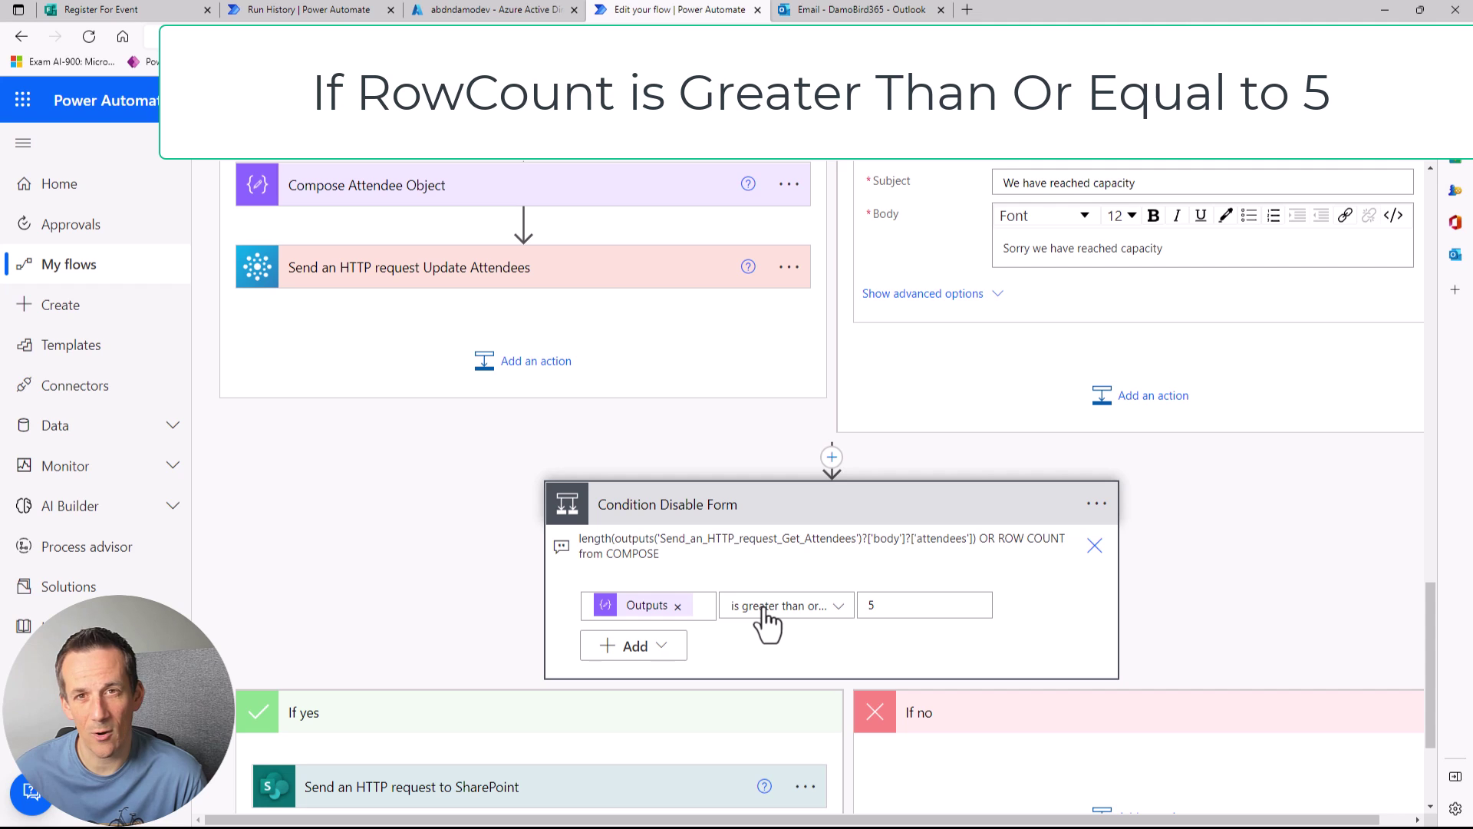
Step: Expand the If yes SharePoint PATCH request showing Site Address, Method, Uri, Headers and FormClosed true body
scroll(645, 678, "down", 3)
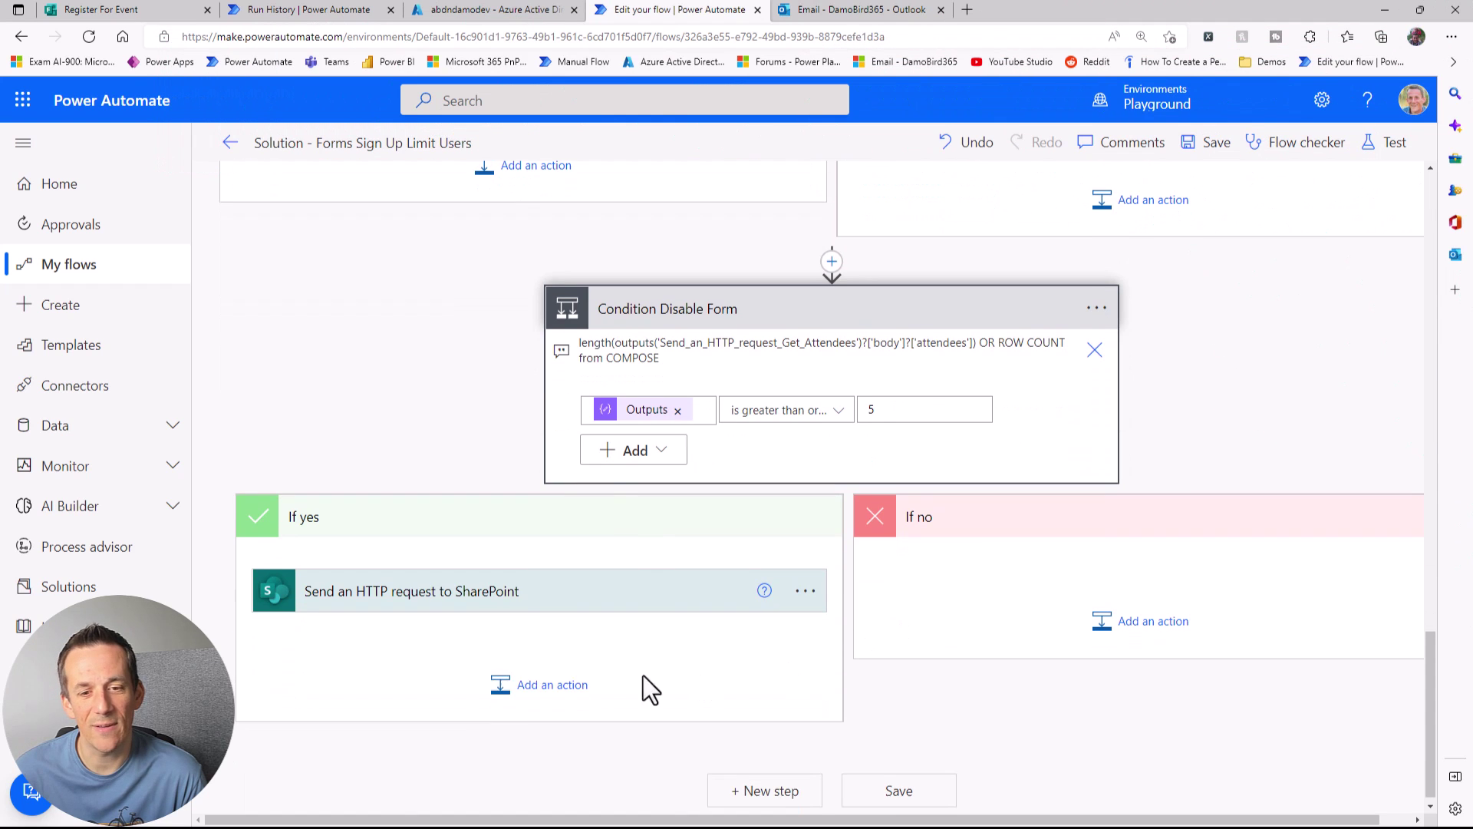
left_click(520, 594)
scroll(546, 613, "down", 4)
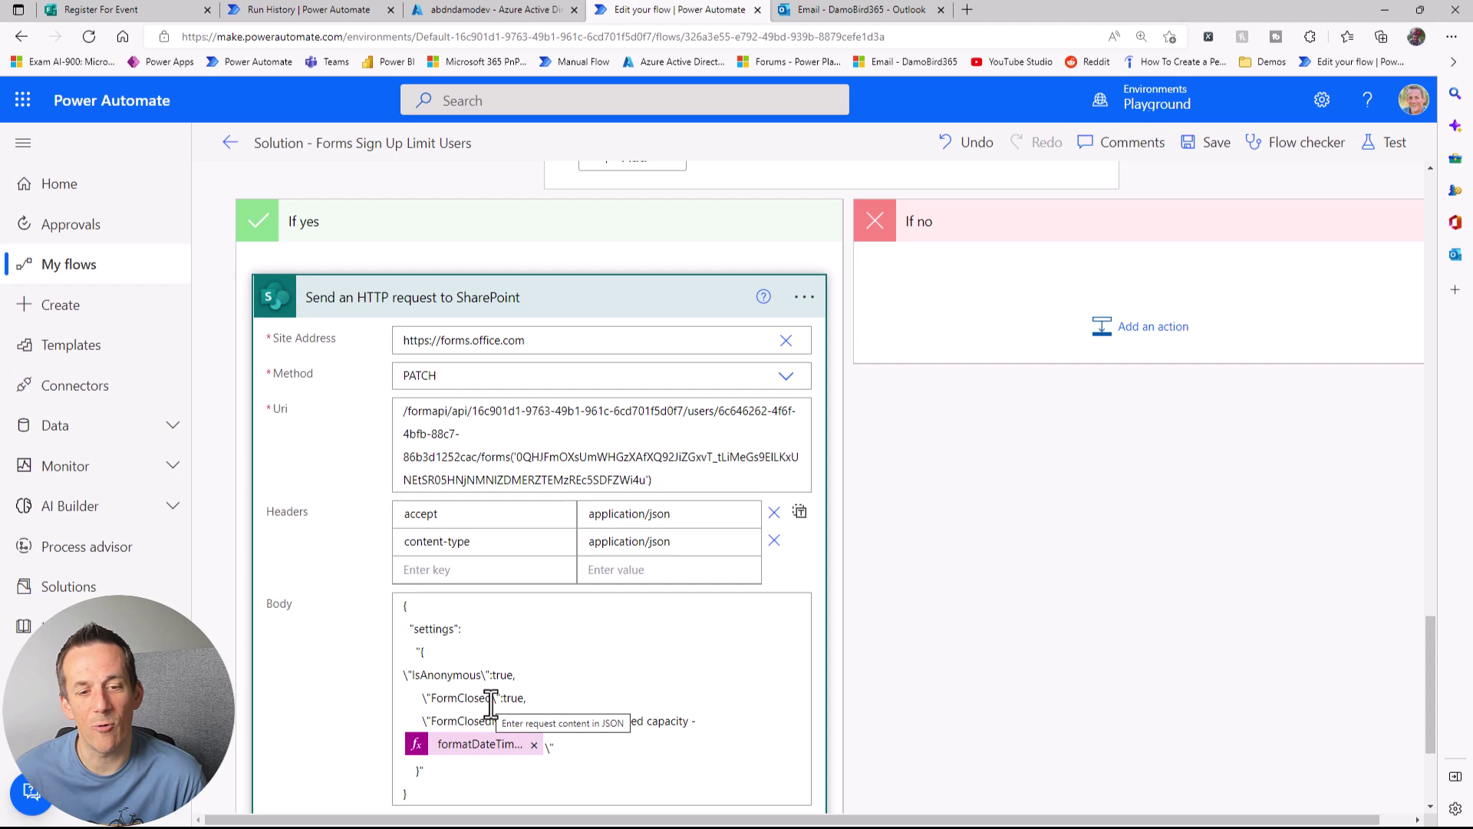
scroll(684, 699, "up", 15)
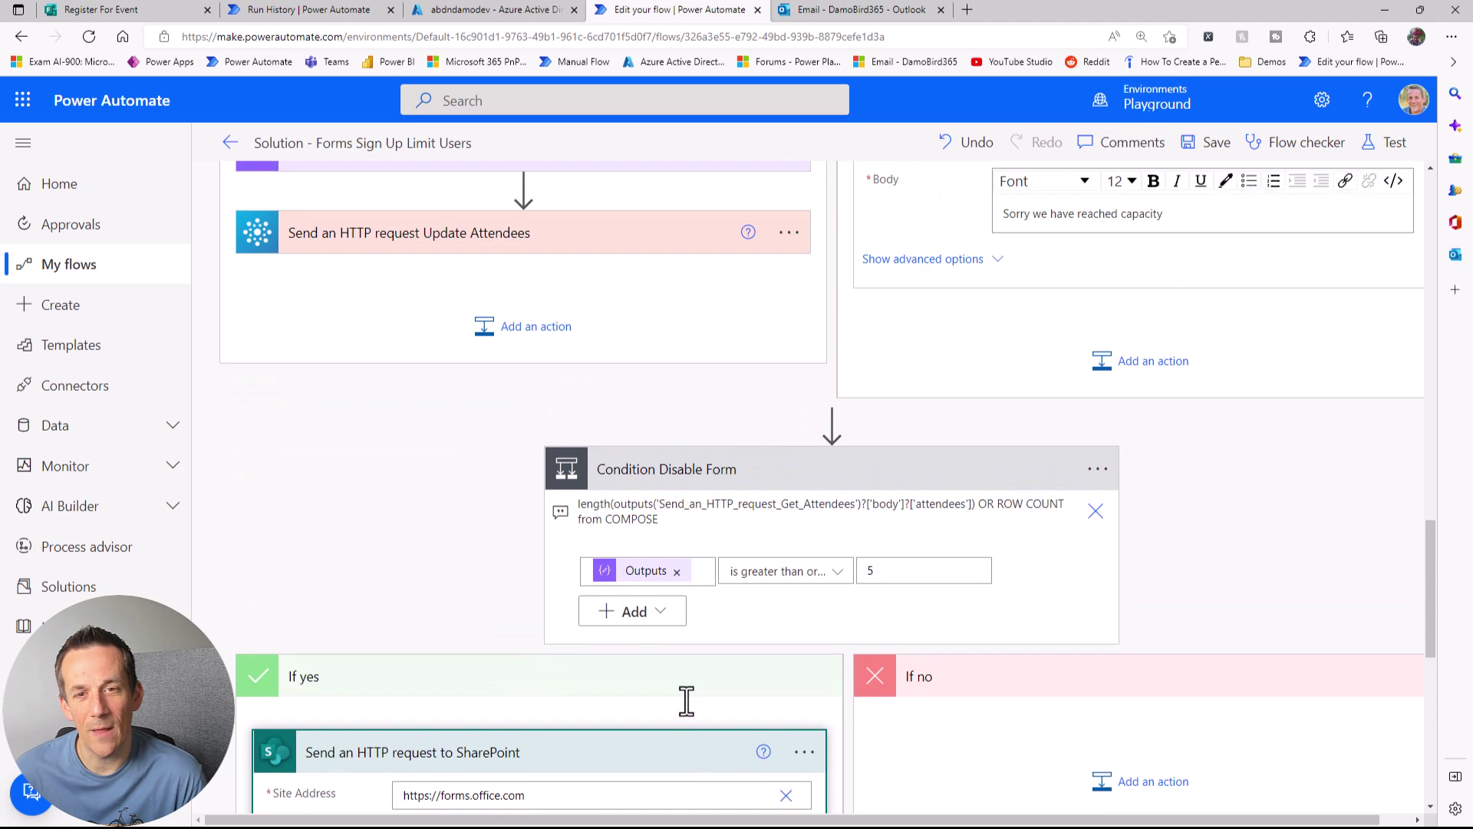
scroll(692, 721, "up", 3)
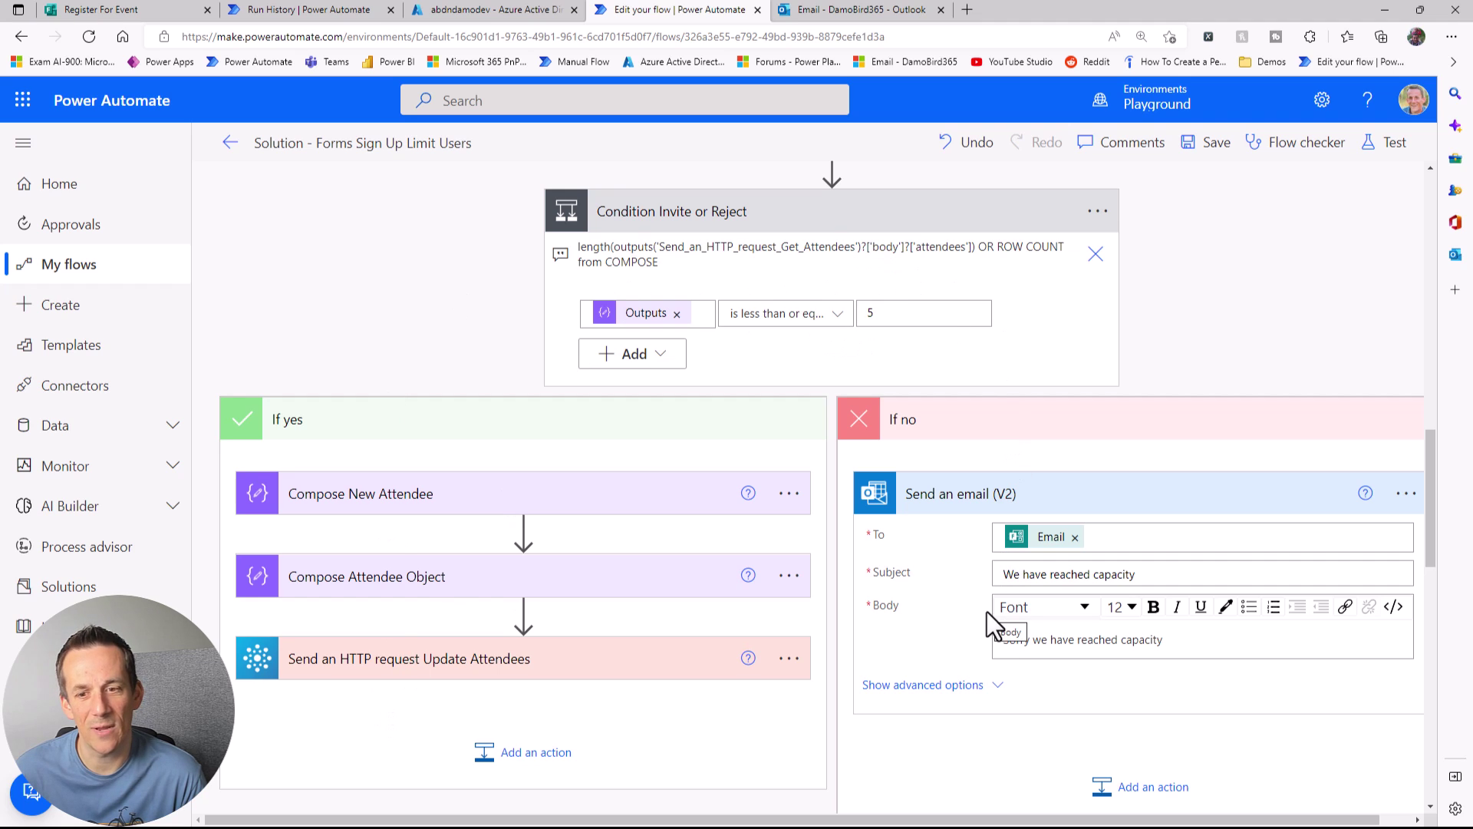
scroll(951, 600, "down", 9)
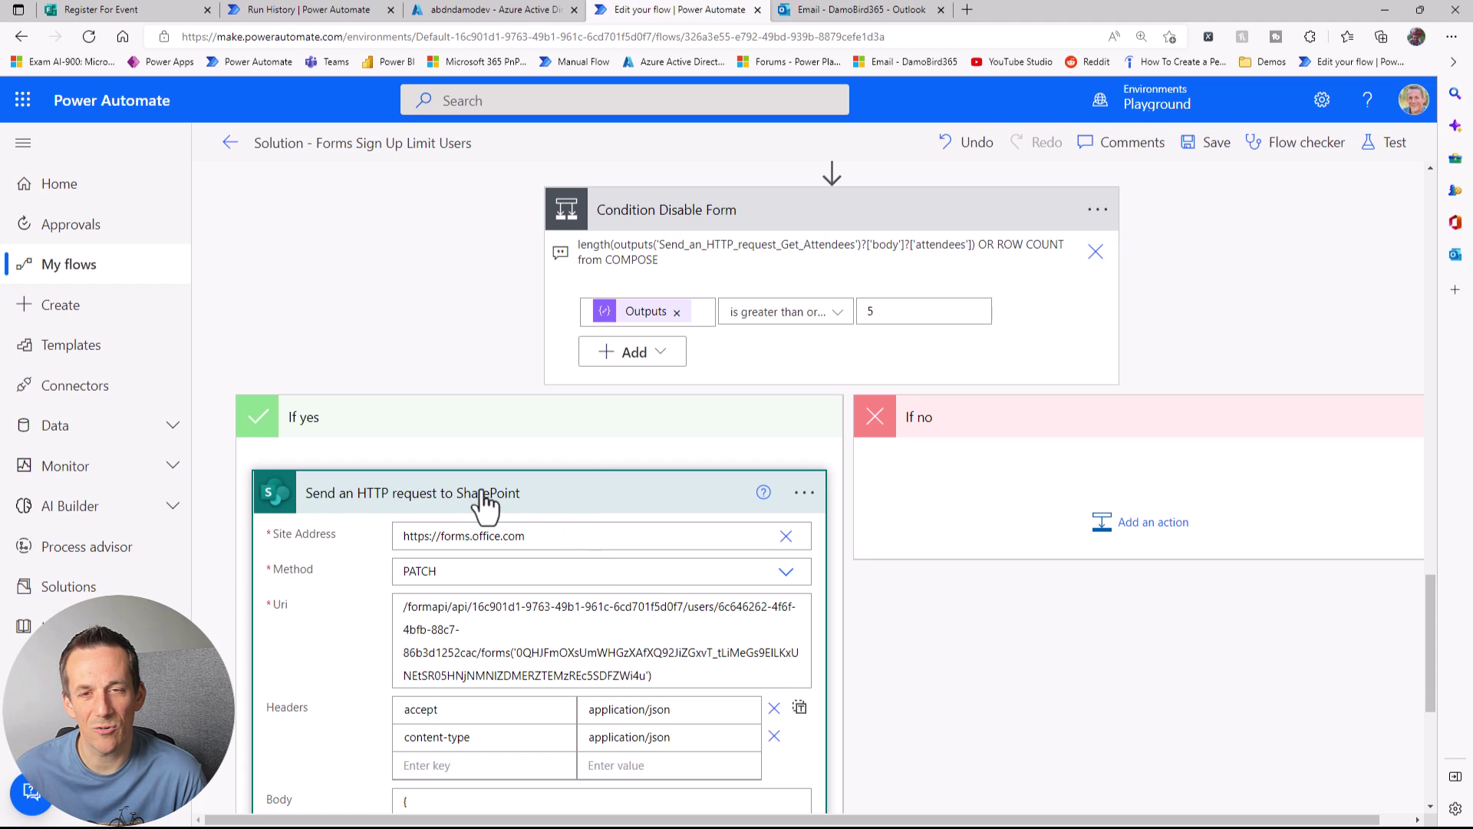
scroll(558, 522, "up", 6)
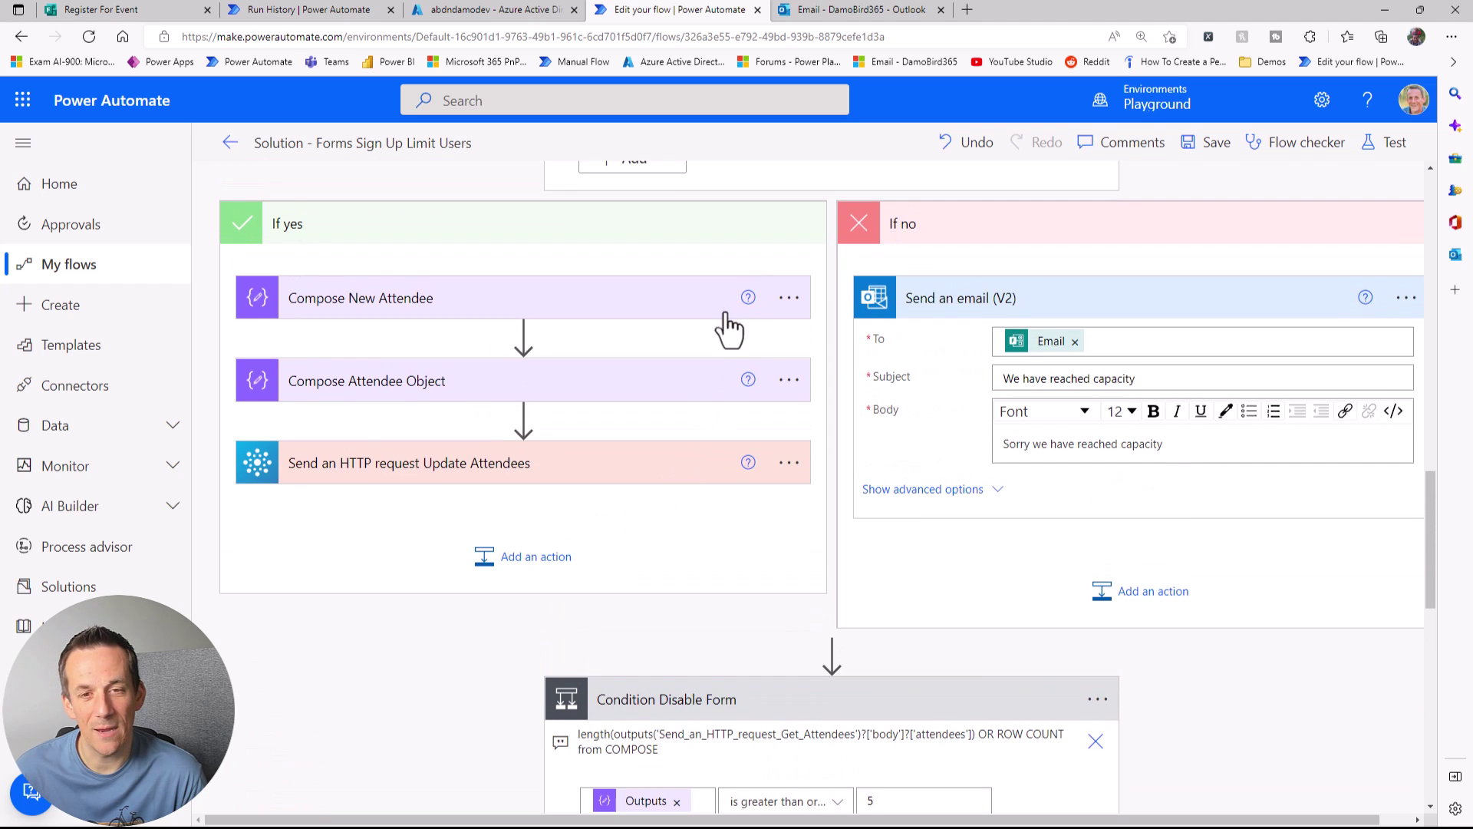
mouse_move(610, 337)
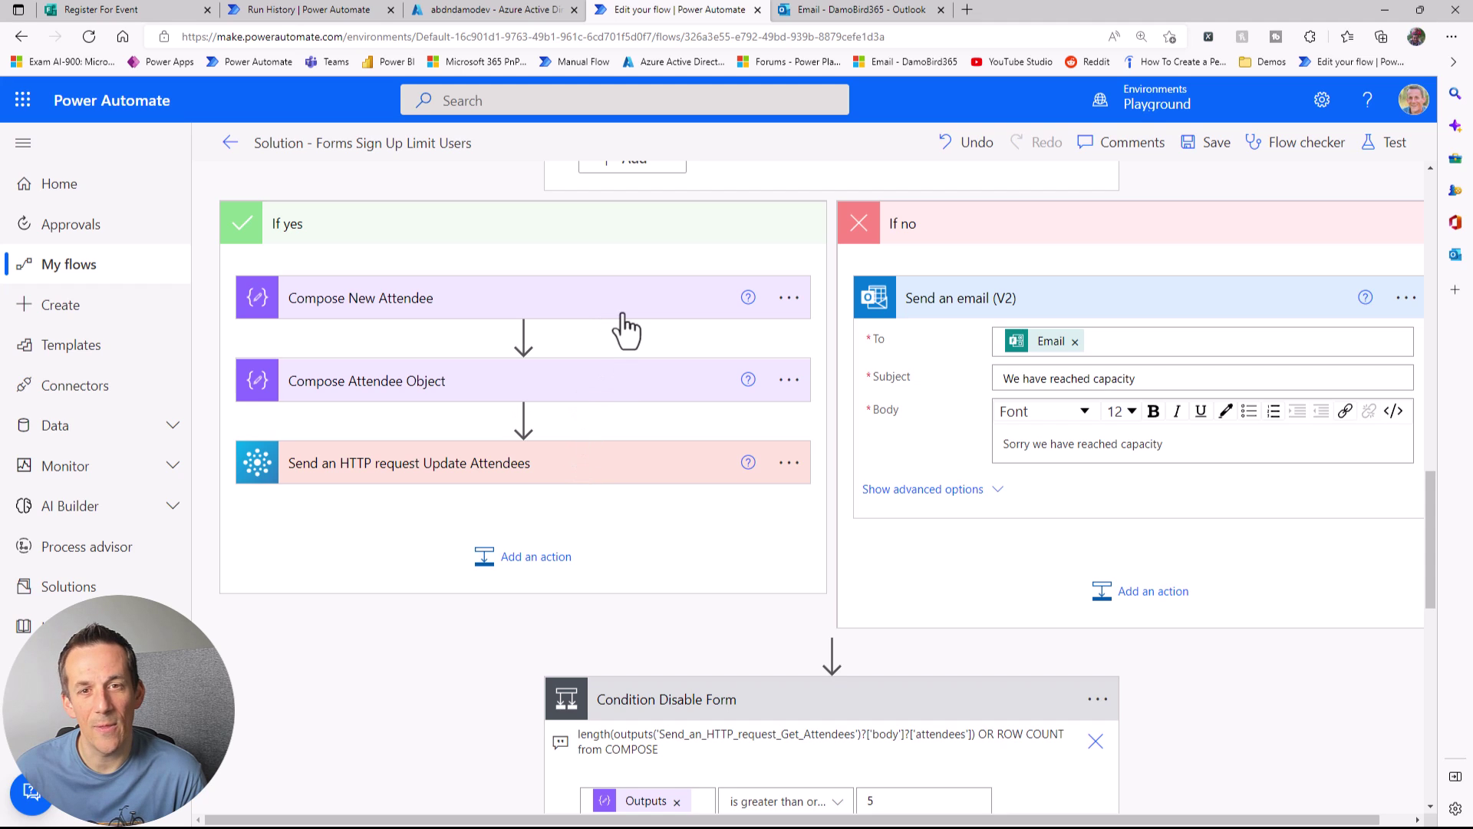
scroll(566, 478, "down", 4)
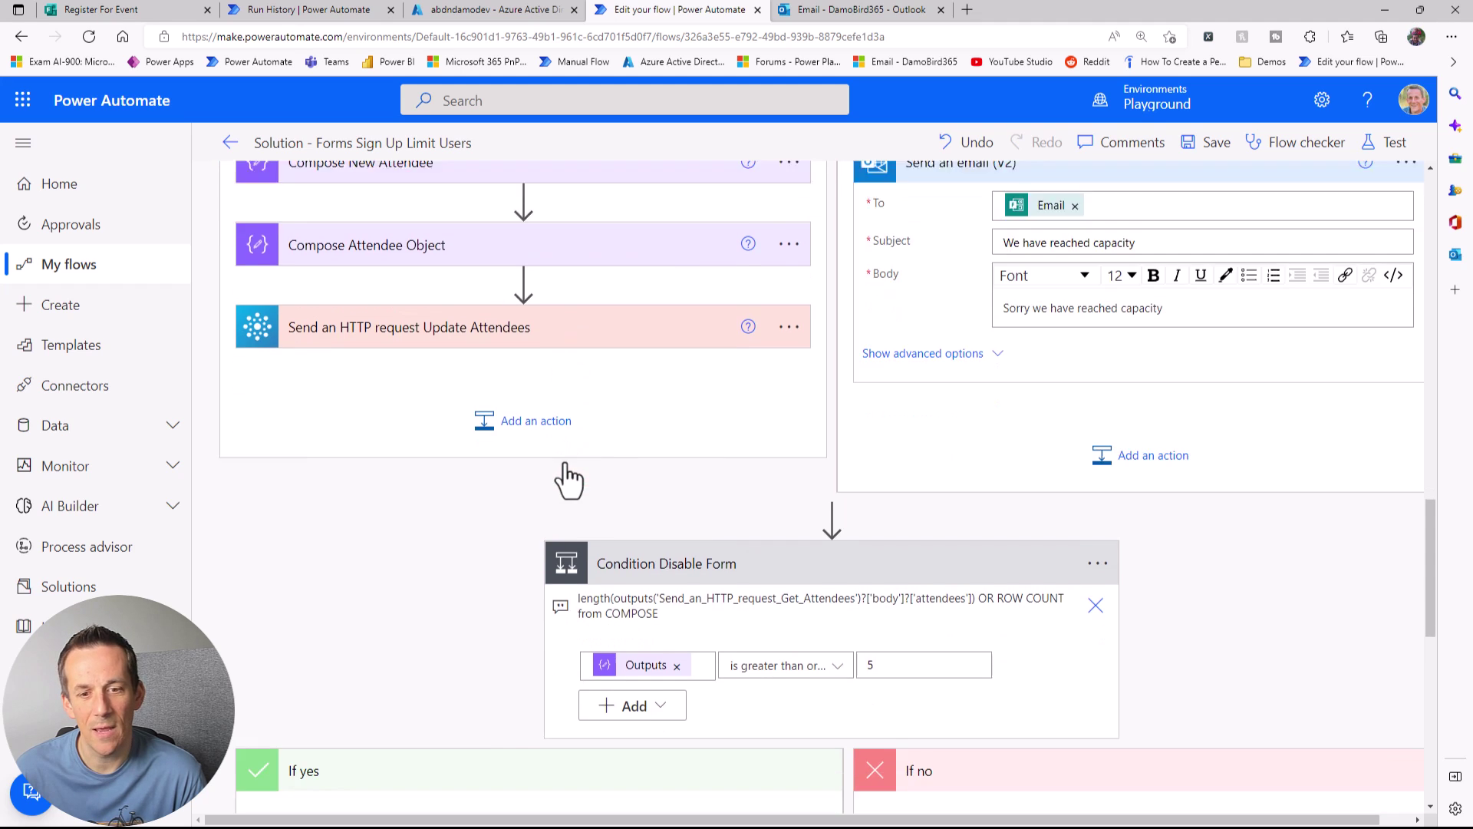
scroll(568, 461, "down", 1)
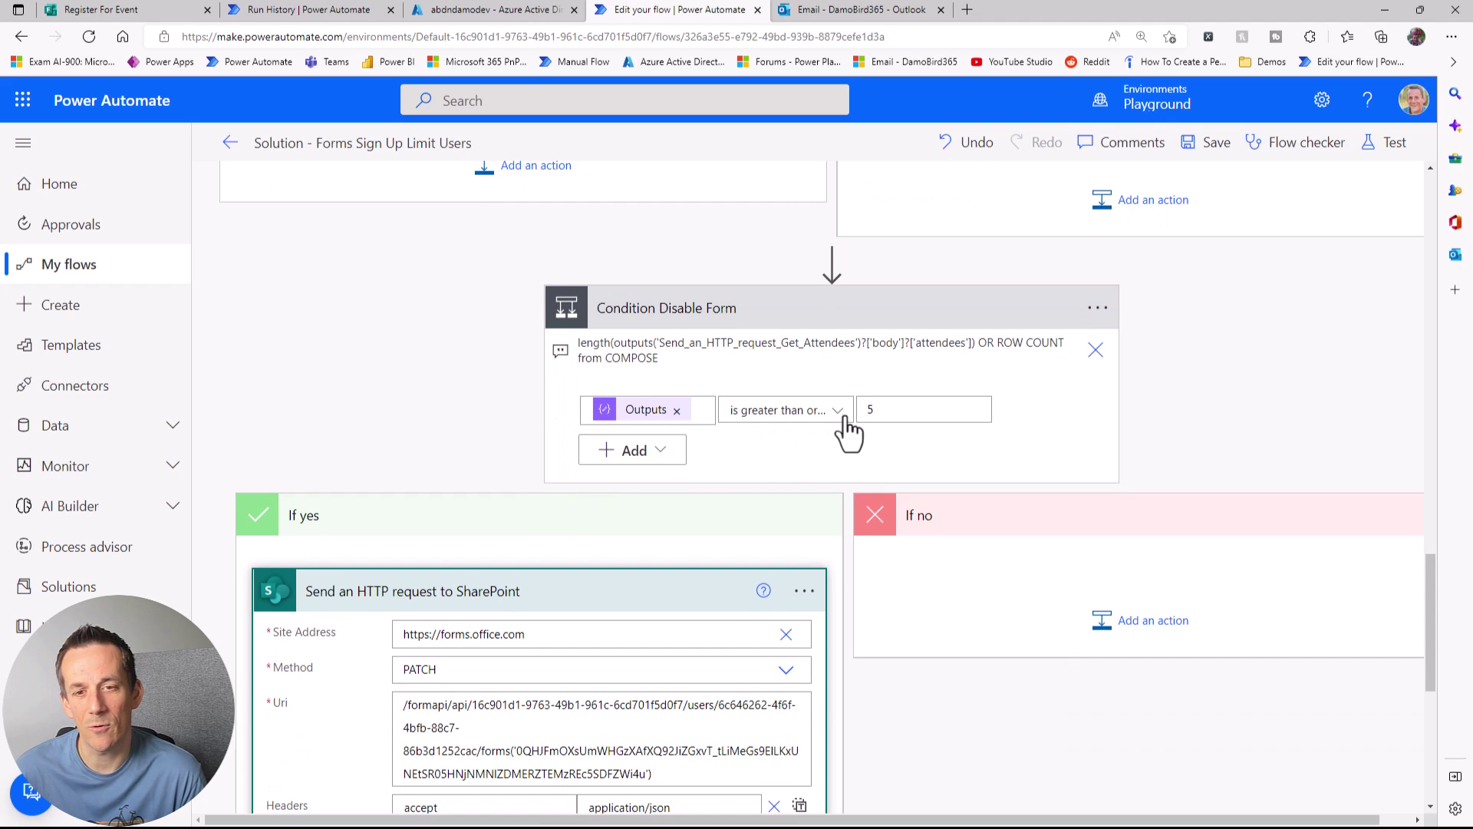
scroll(841, 450, "down", 2)
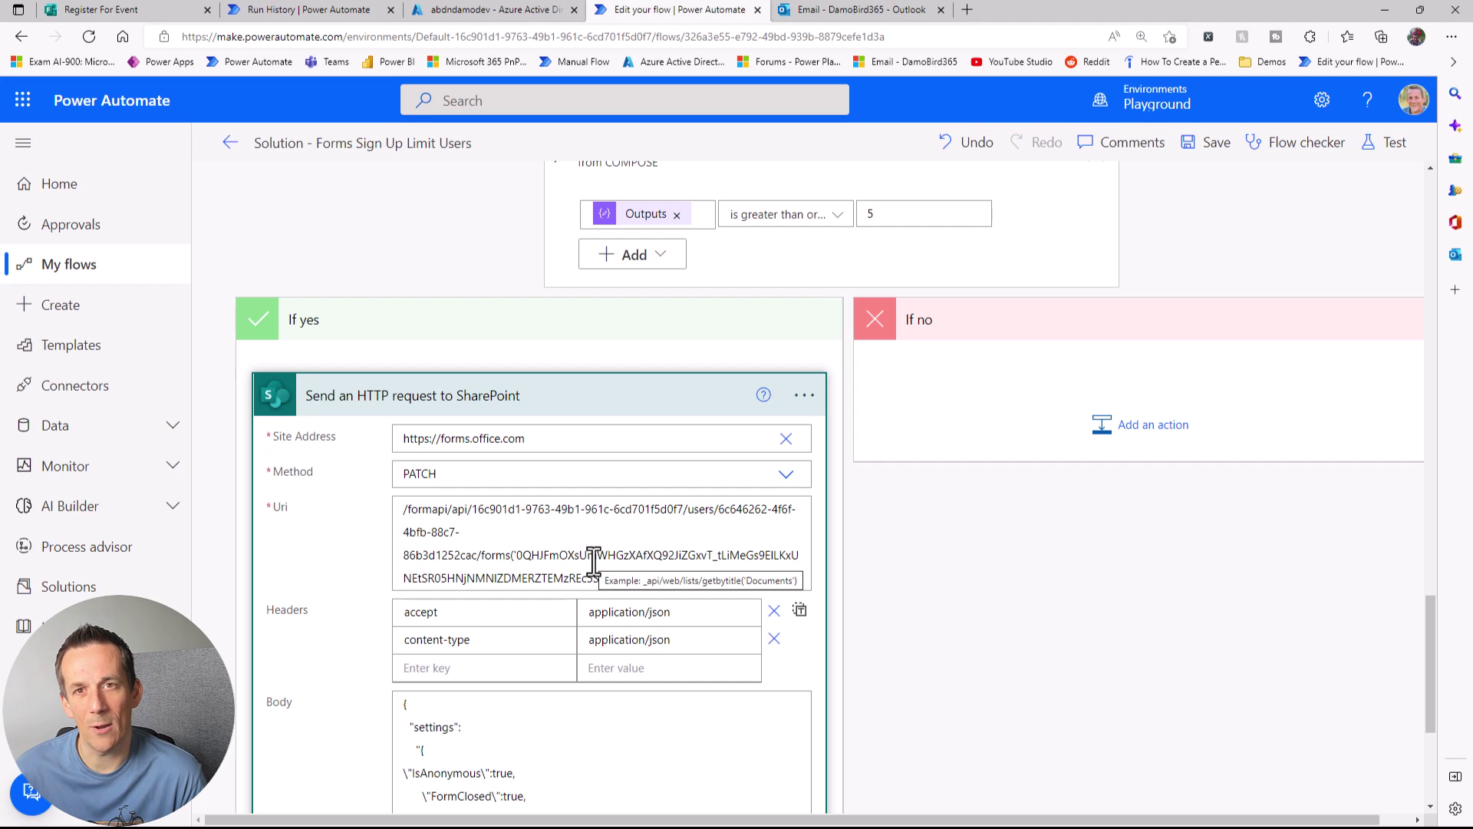
scroll(593, 564, "down", 2)
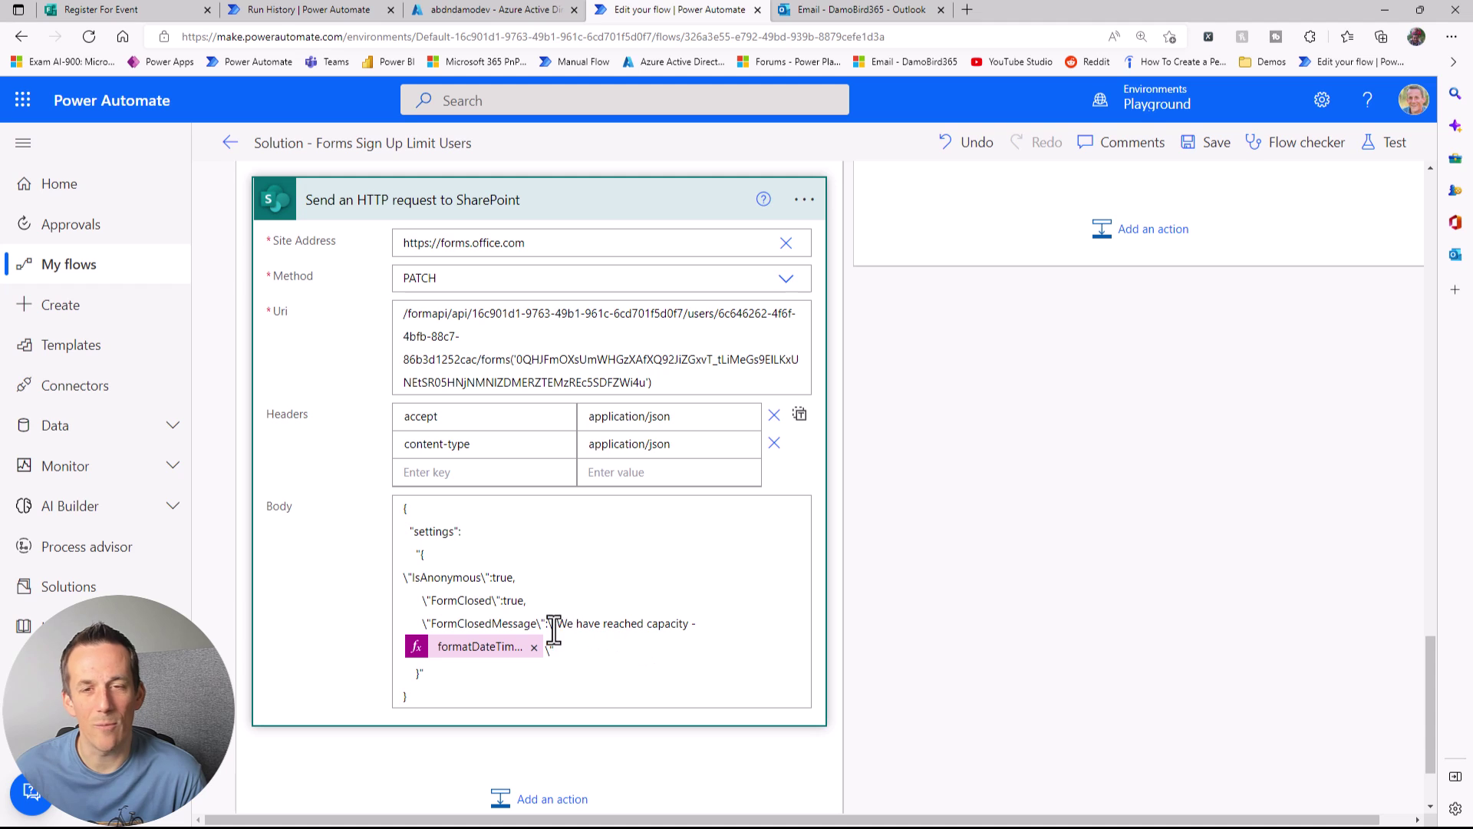
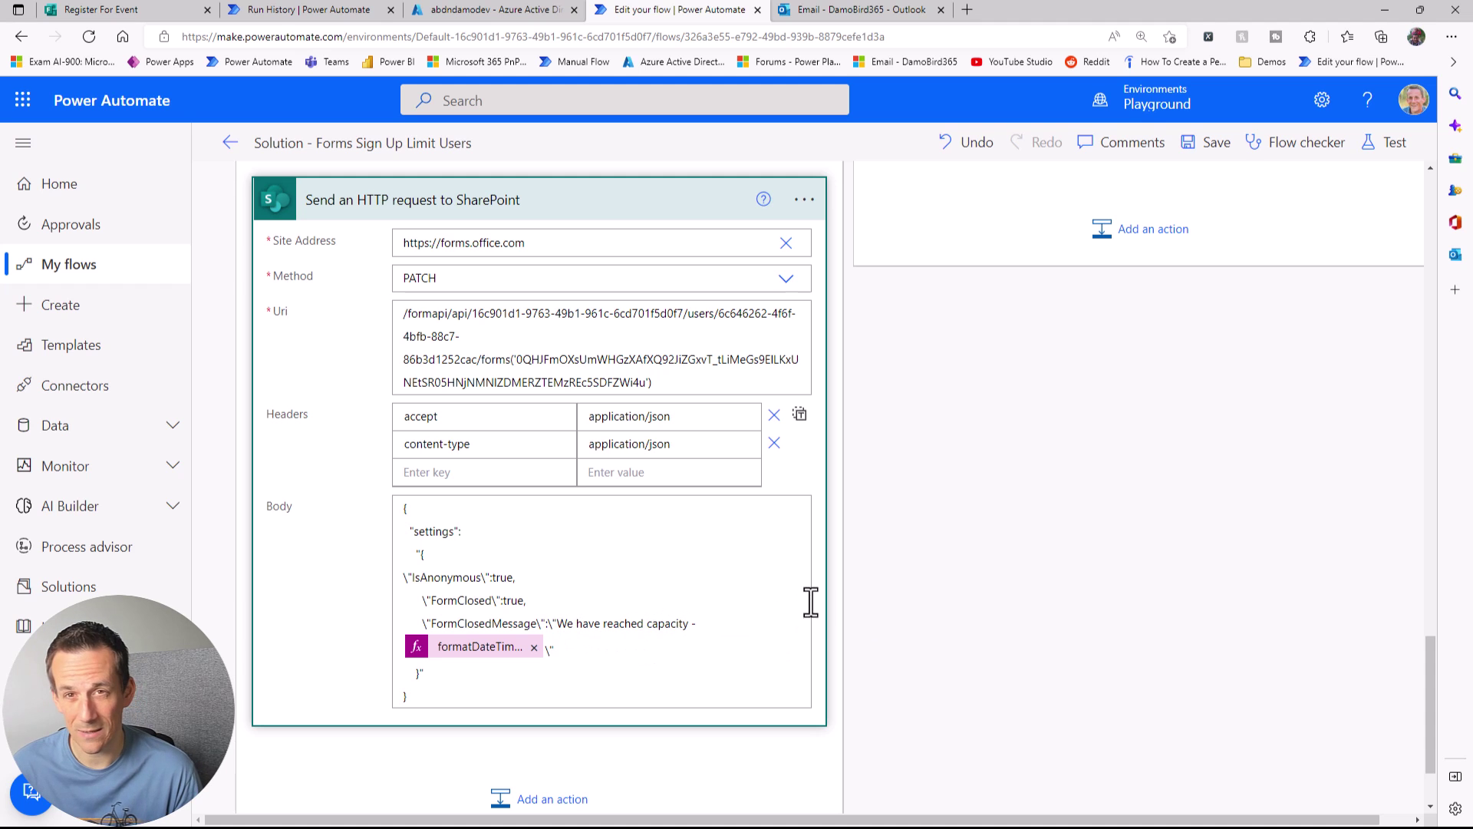
Step: Scroll back up over the SharePoint PATCH request configuration
scroll(927, 579, "up", 10)
scroll(933, 568, "up", 15)
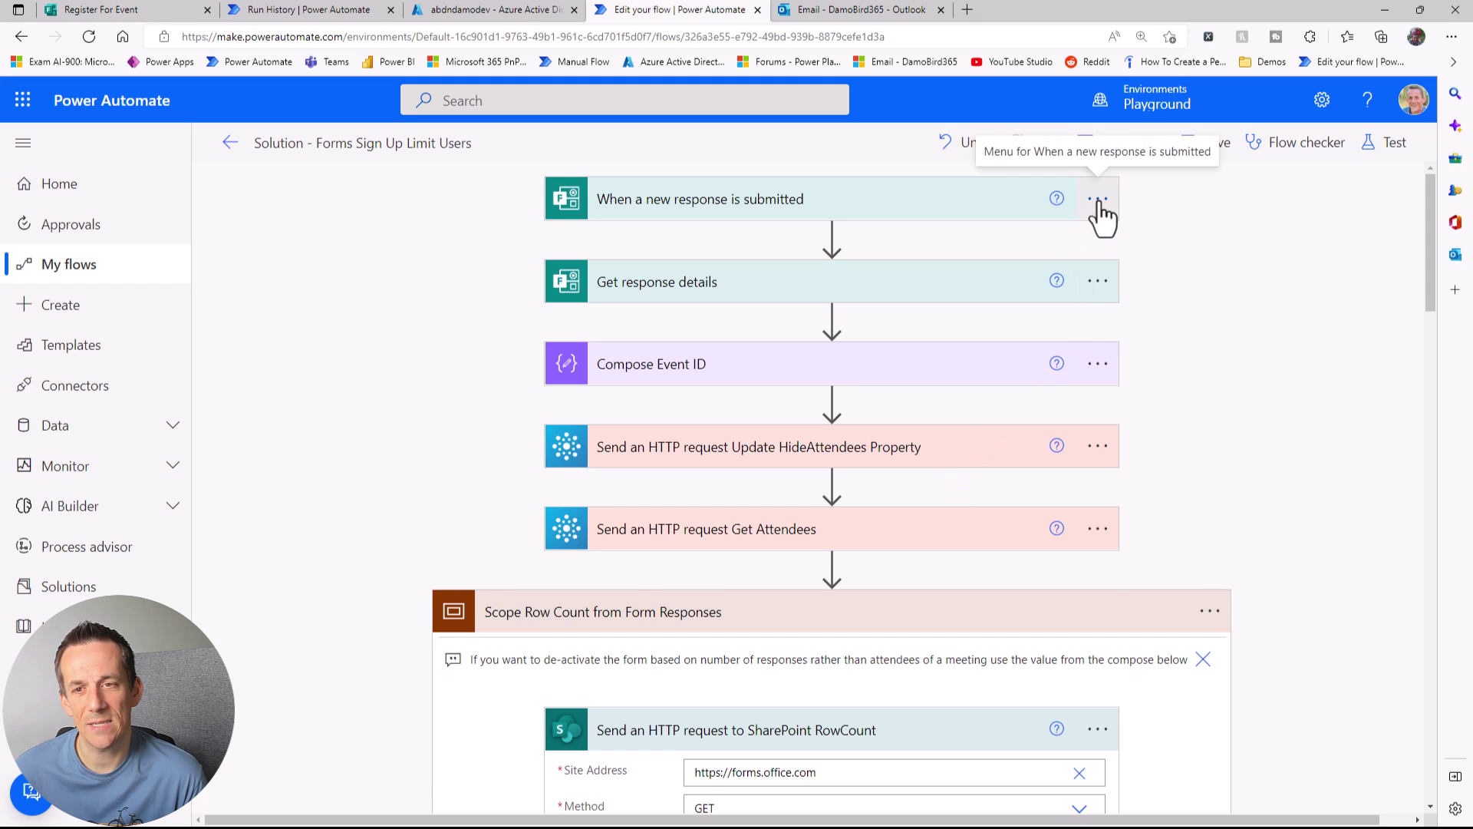
left_click(1099, 201)
left_click(1178, 377)
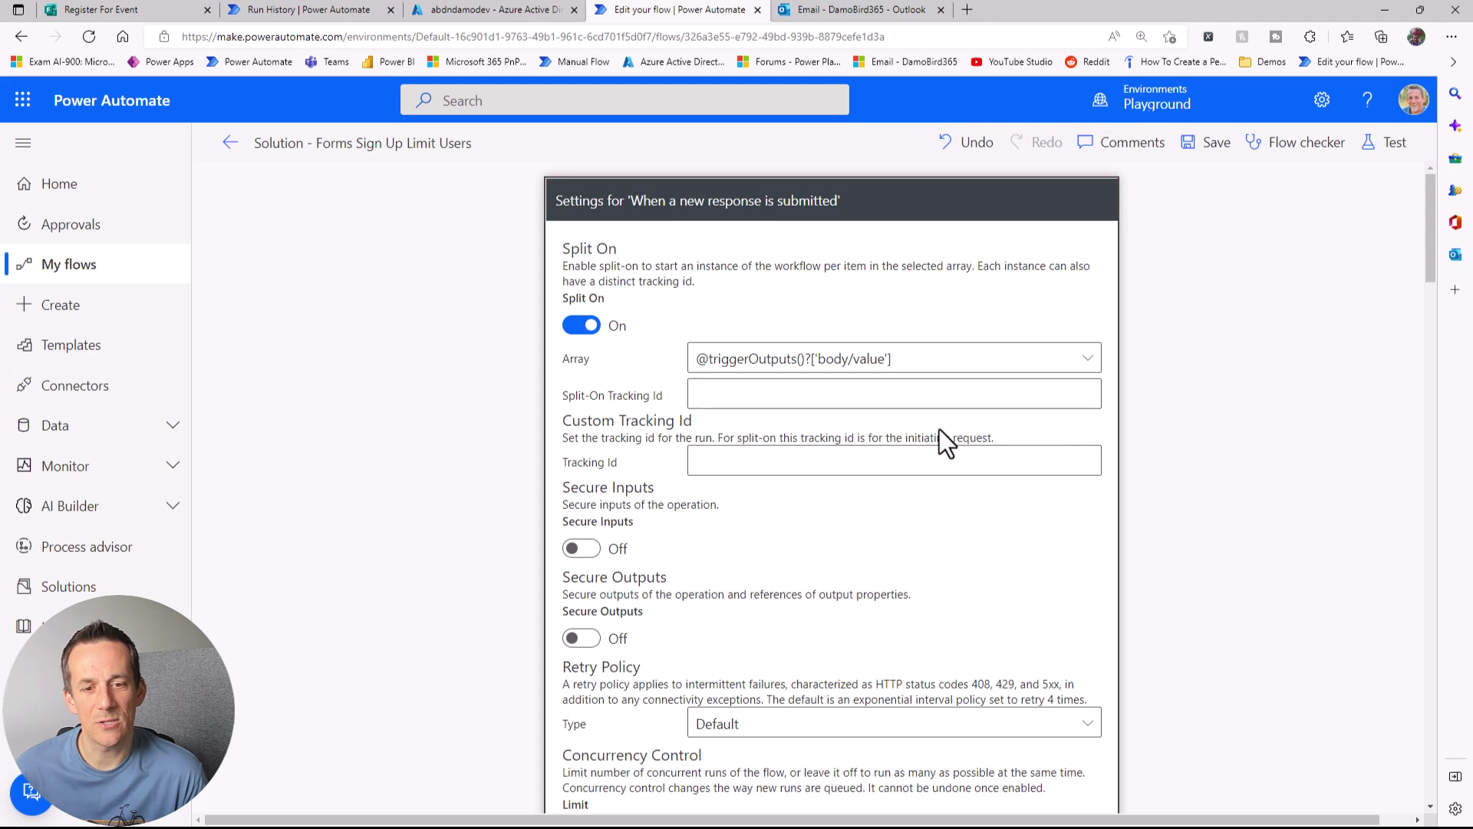
scroll(949, 418, "down", 5)
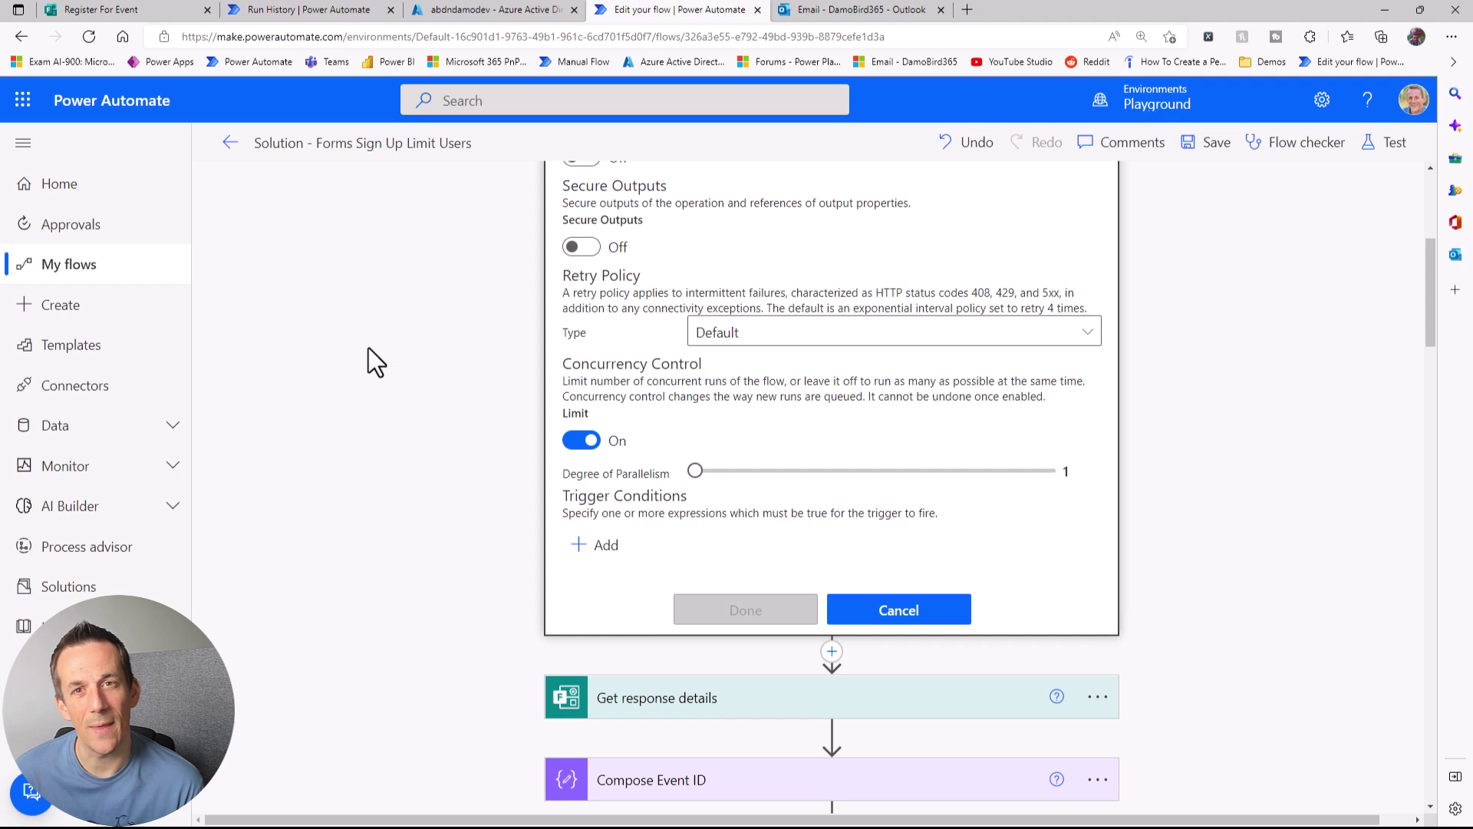
left_click(899, 607)
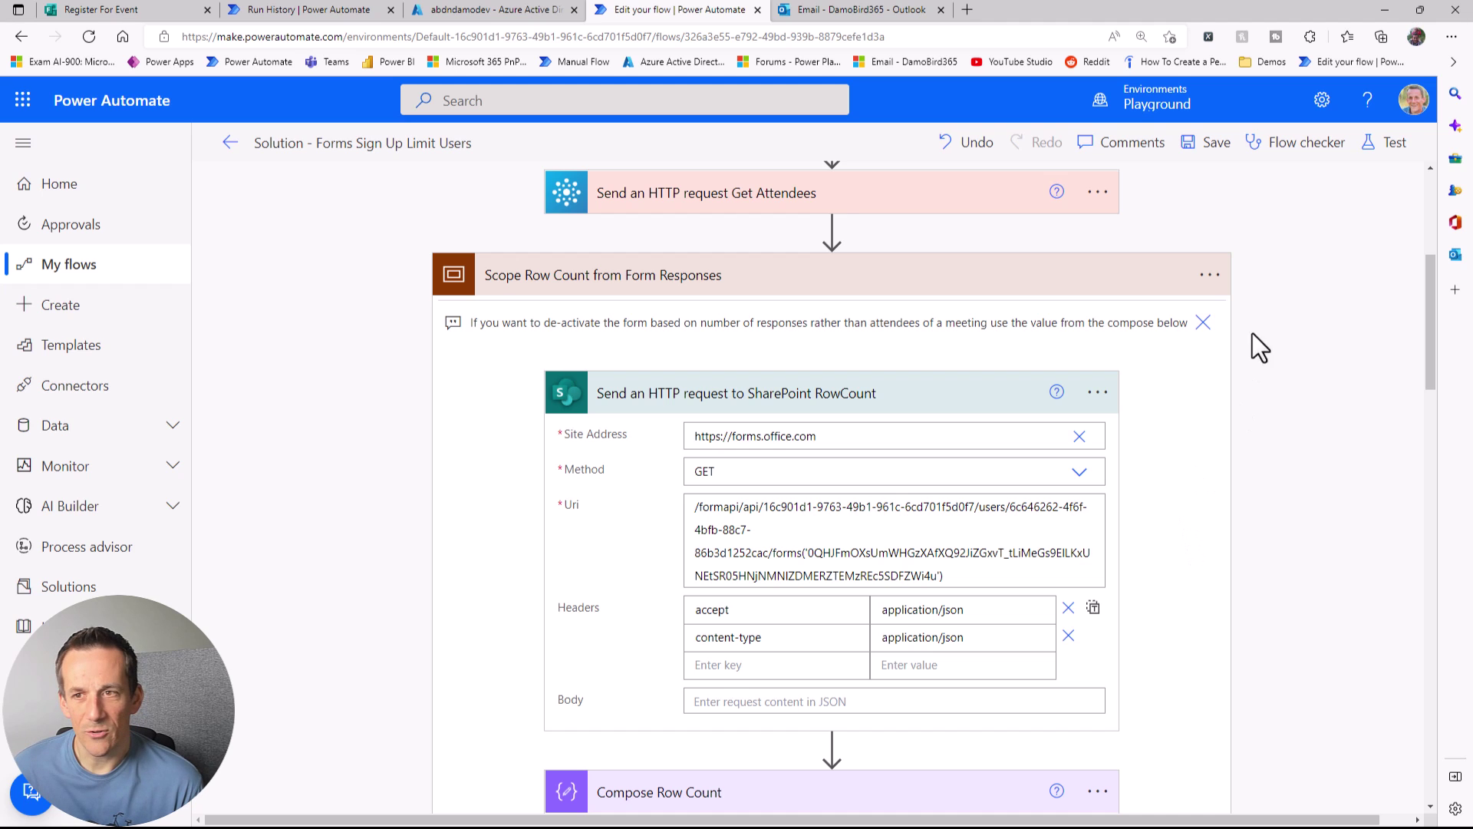
left_click(1392, 144)
Step: Save and start a manual test, then fill in an attendee email and pick the Power Automate event
left_click(1157, 201)
left_click(1178, 790)
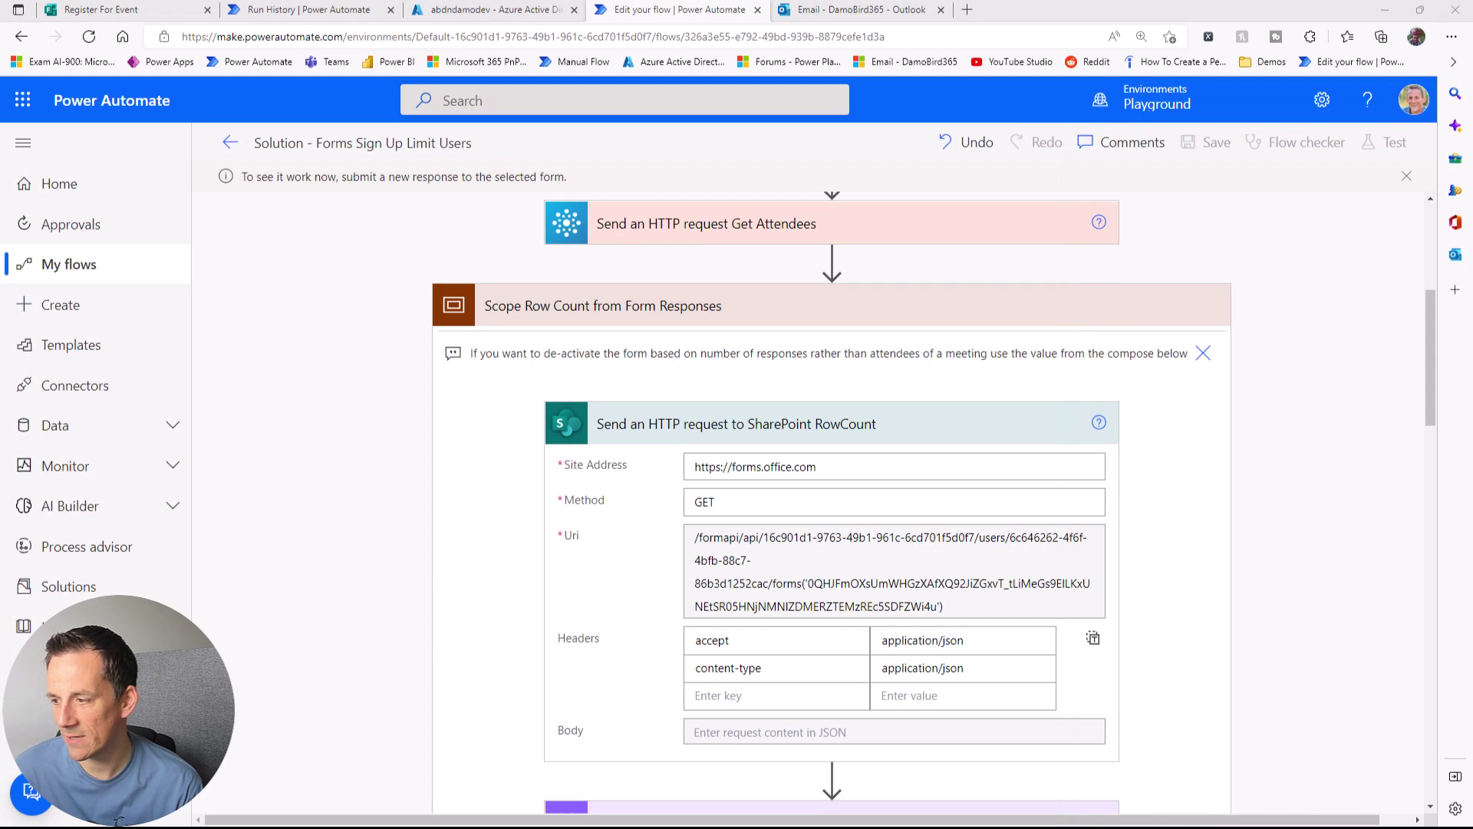
key("alt+Tab")
left_click(531, 323)
key("ctrl+v")
left_click(463, 448)
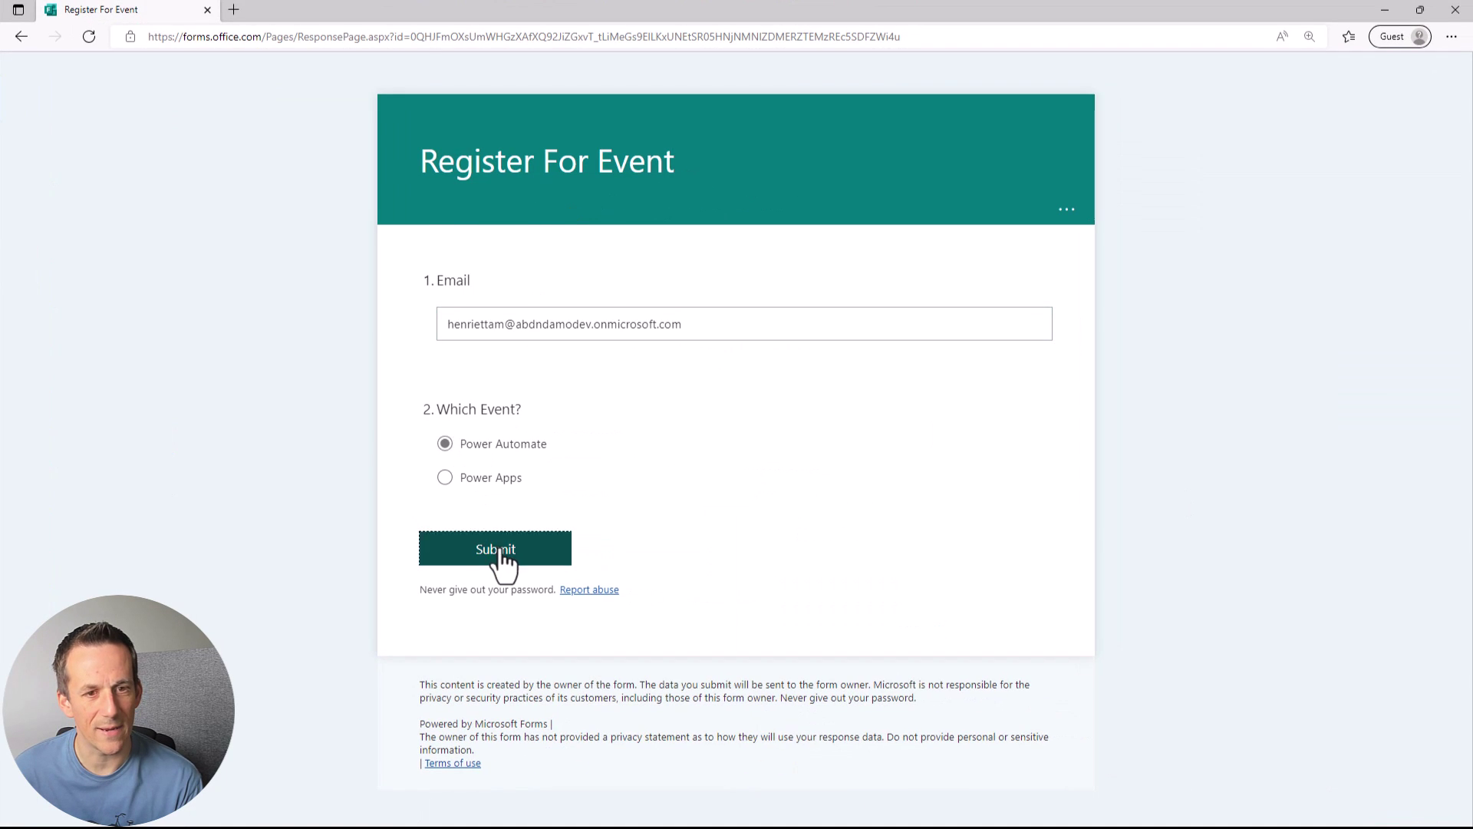
Step: Submit two Power Automate sign-ups, reloading until the form shows 'We have reached capacity'
left_click(507, 551)
left_click(89, 36)
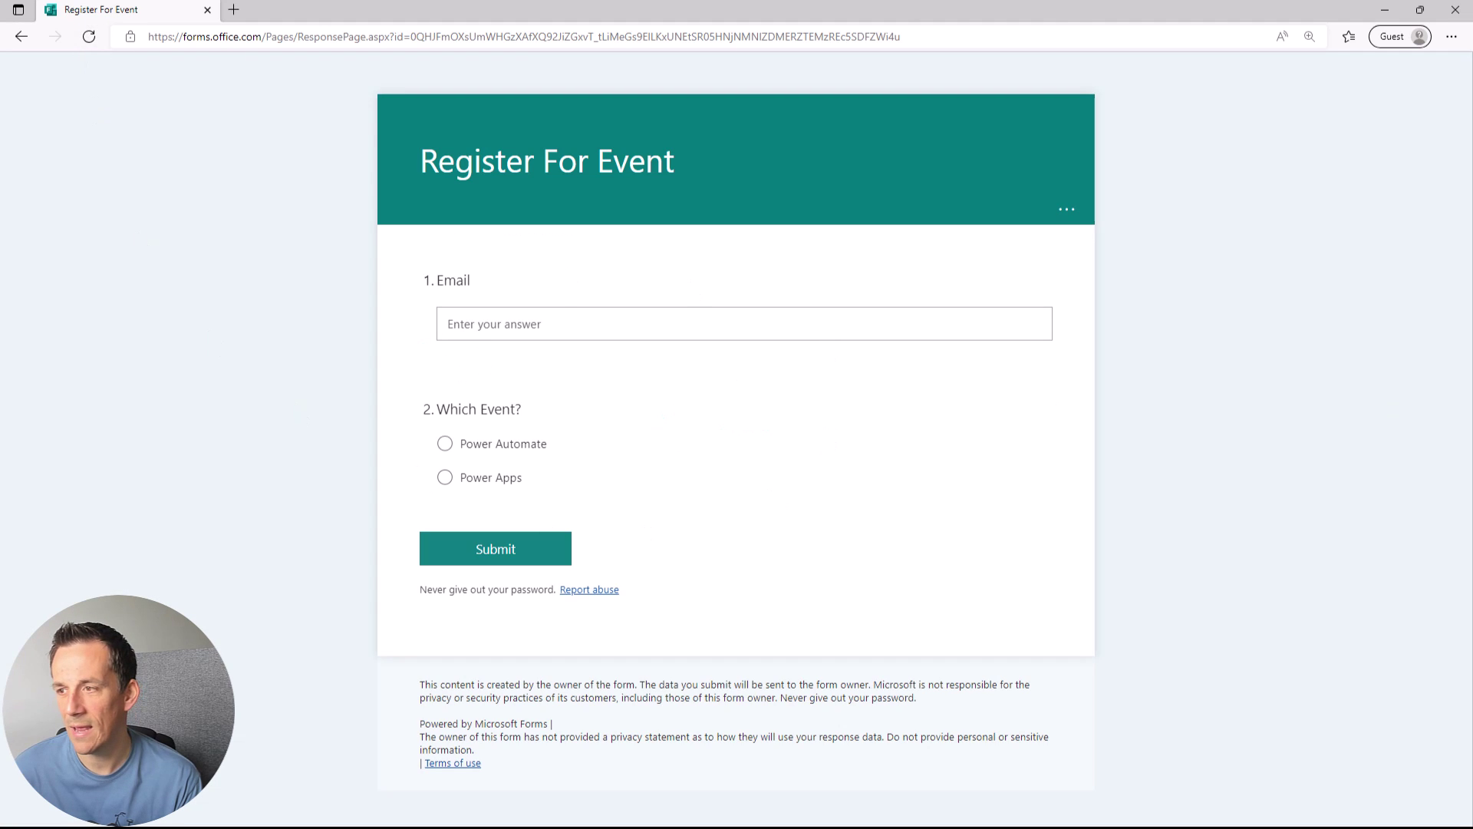
left_click(478, 324)
key("ctrl+v")
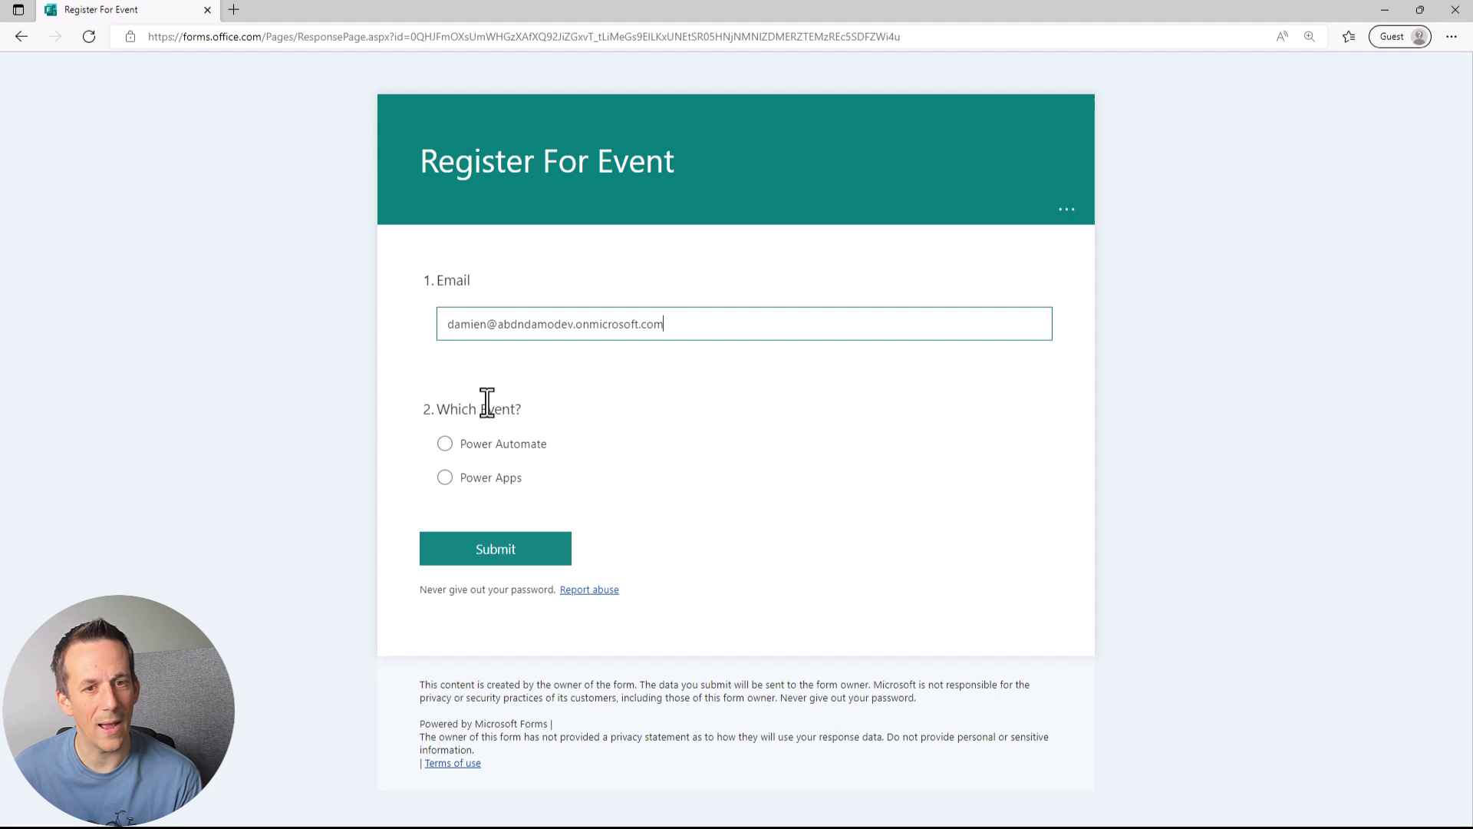
left_click(477, 449)
left_click(529, 547)
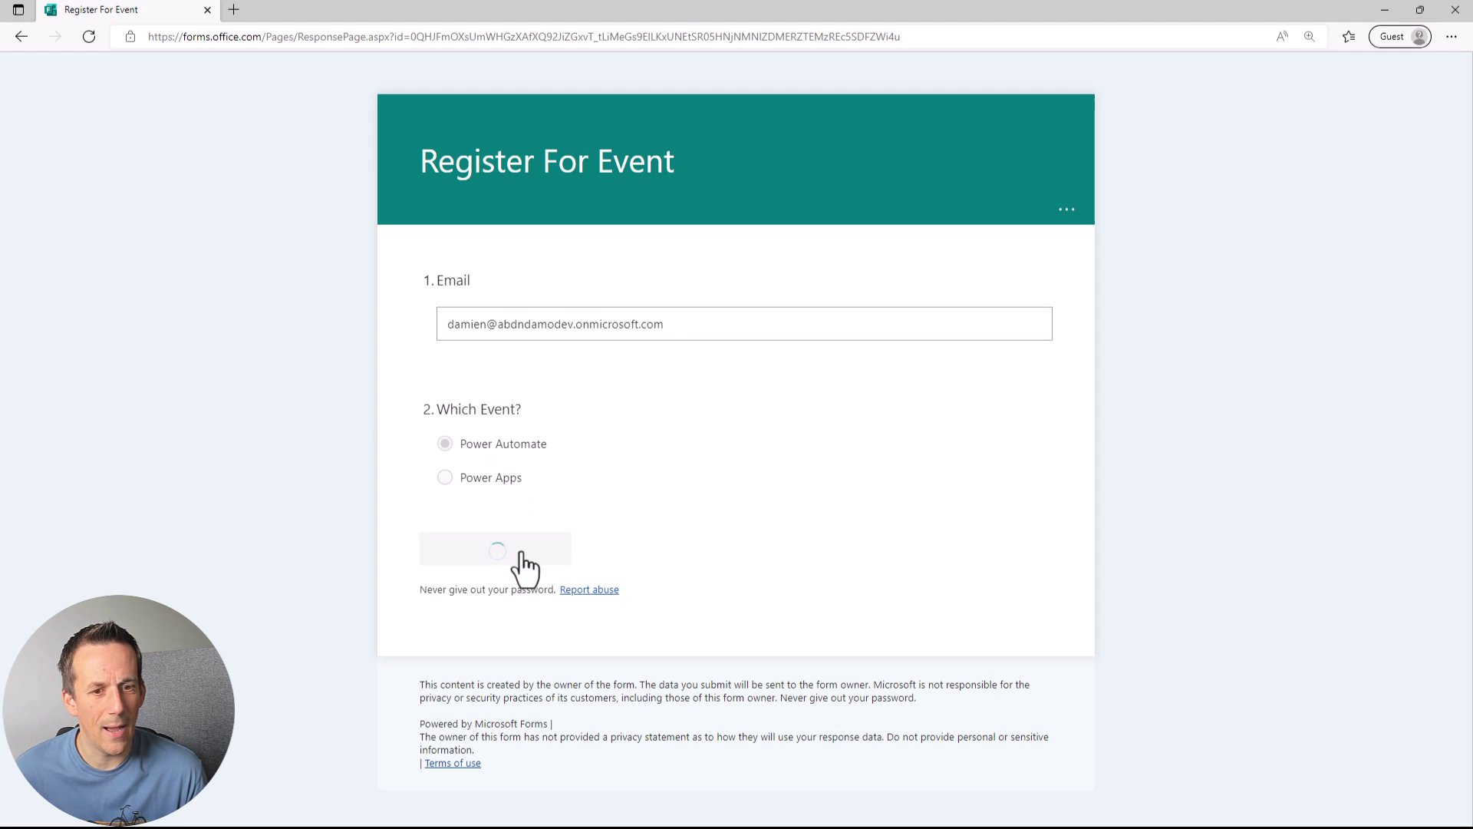
left_click(88, 37)
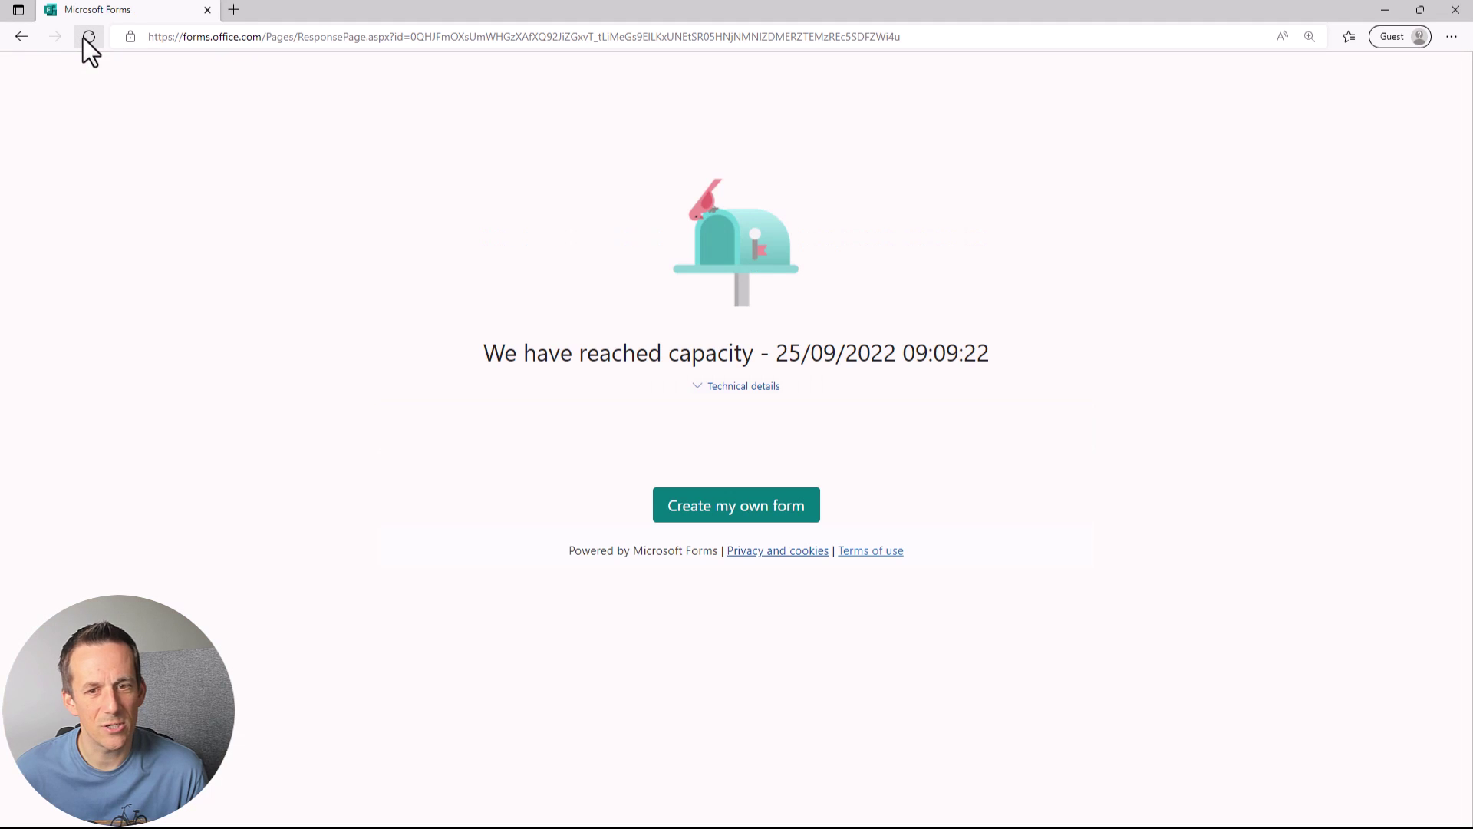
left_click(1382, 10)
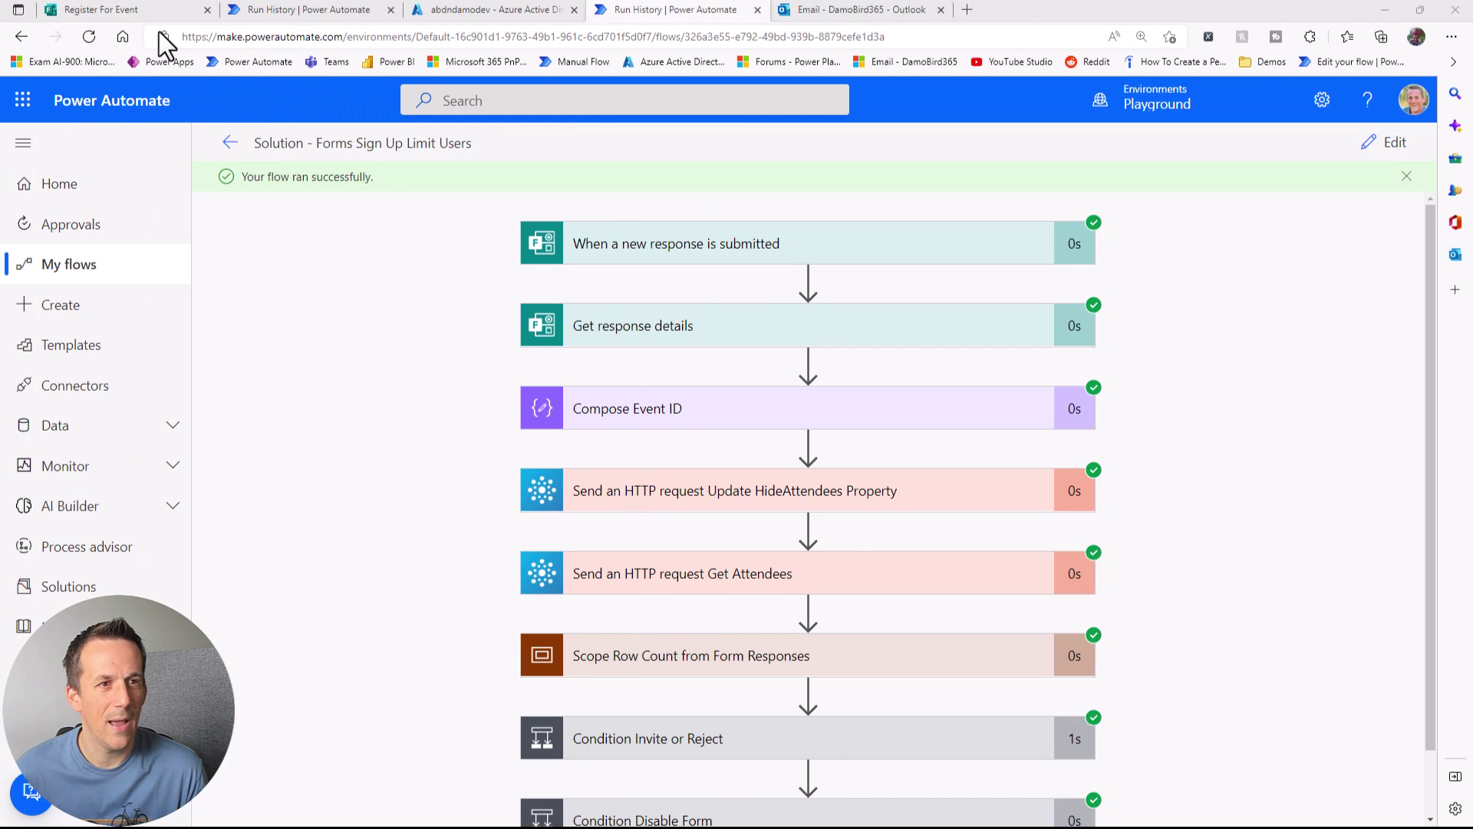
Step: Check the Forms response count, then expand the row-count scope and Compose Row Count result of 4
left_click(145, 6)
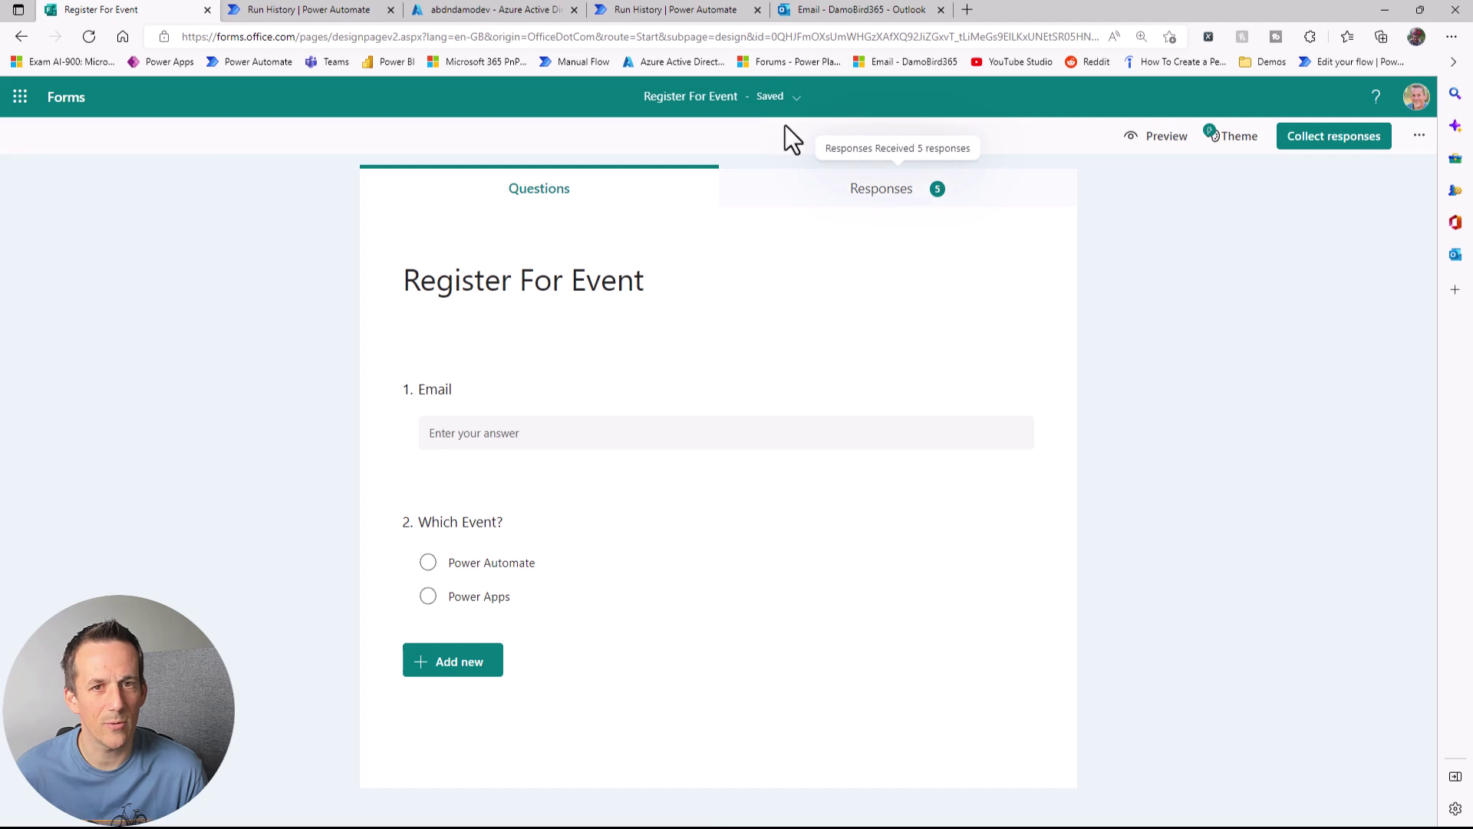
left_click(686, 11)
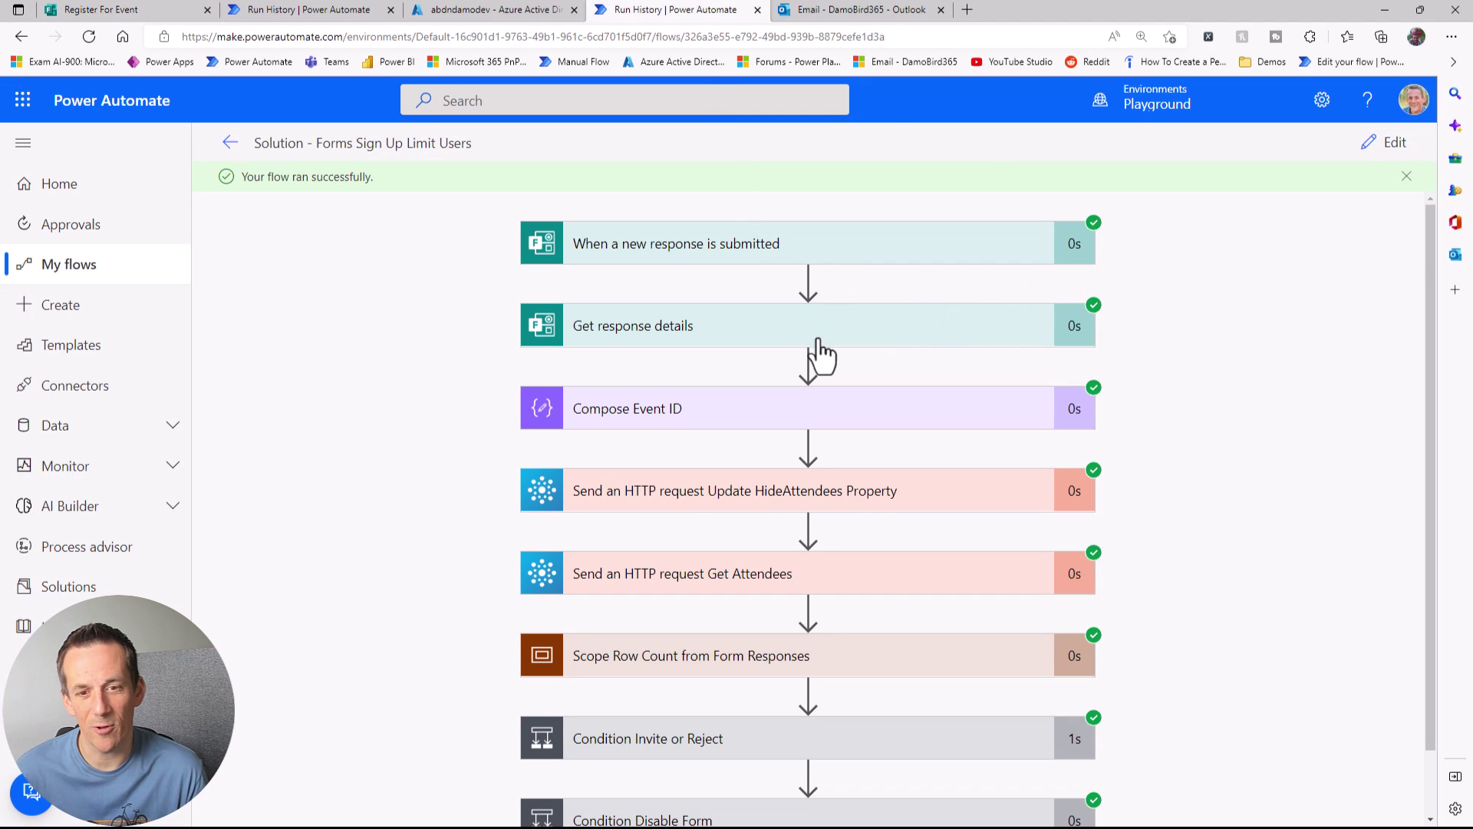
scroll(817, 368, "down", 1)
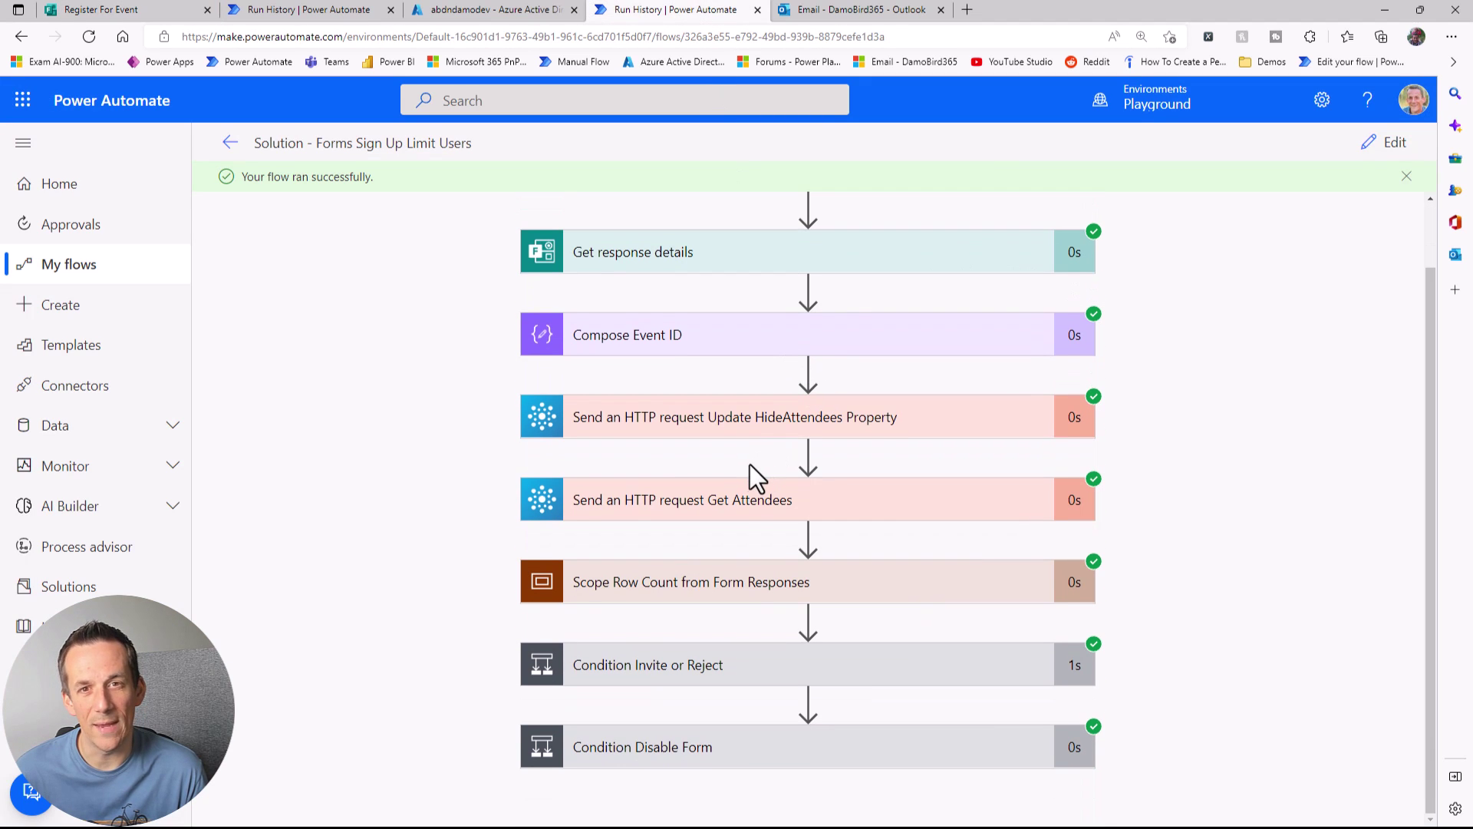
left_click(697, 586)
left_click(710, 530)
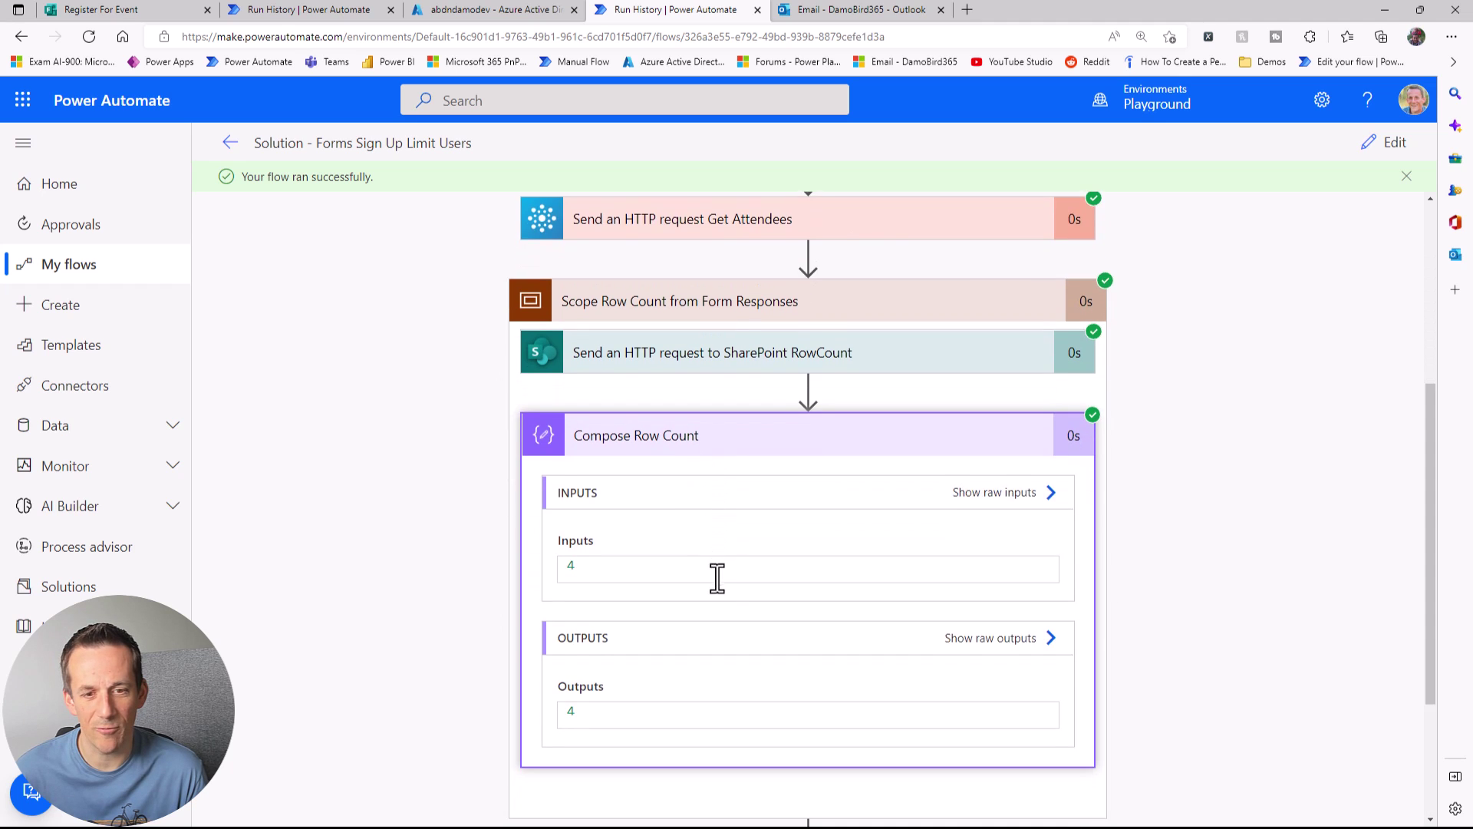
scroll(719, 575, "down", 1)
left_click_drag(649, 614, 508, 601)
scroll(757, 639, "down", 2)
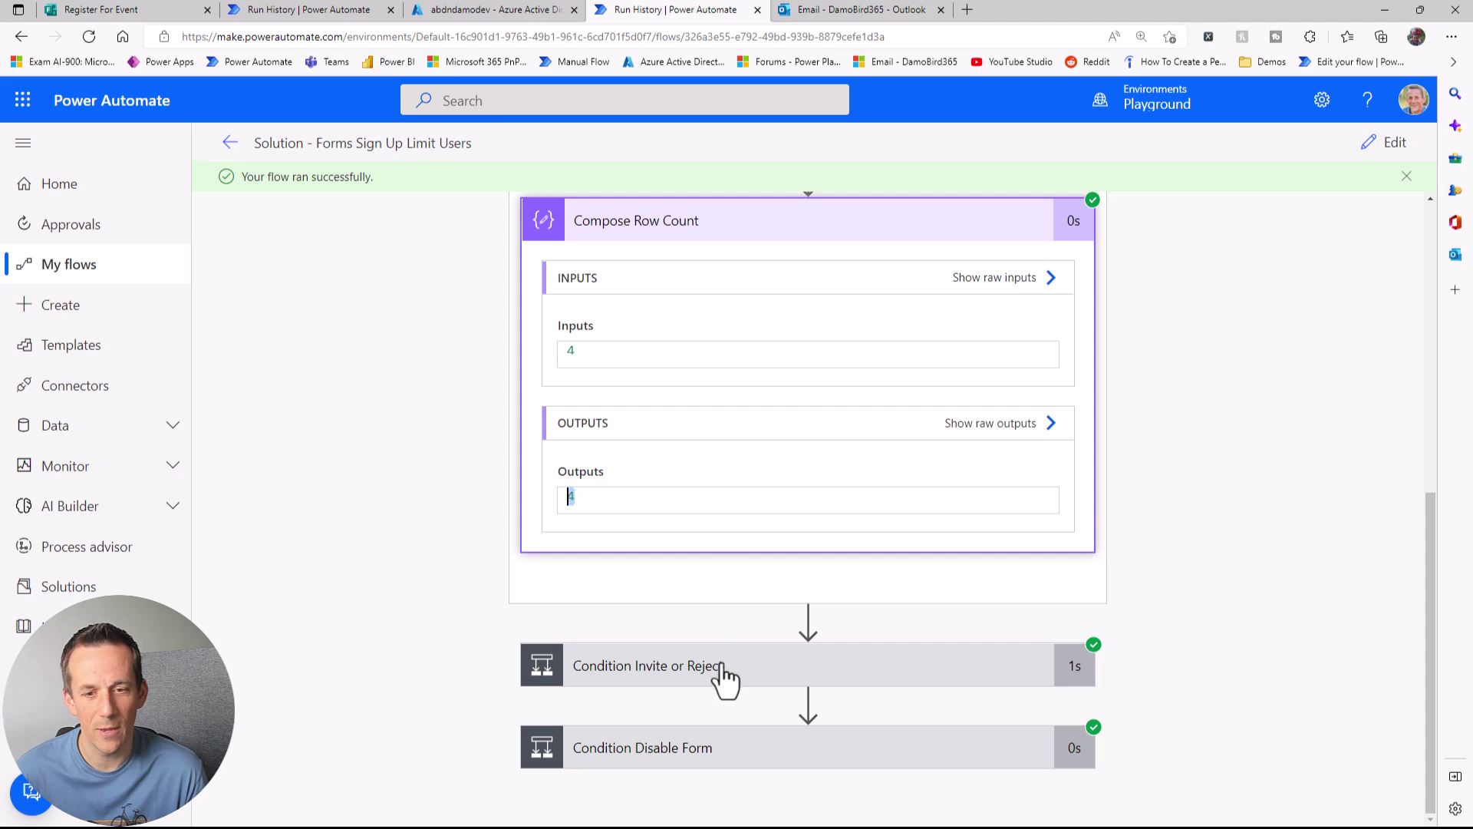
Step: Expand Condition Invite or Reject and Condition Disable Form (false), then return to the flow's details page
left_click(750, 660)
scroll(724, 418, "down", 5)
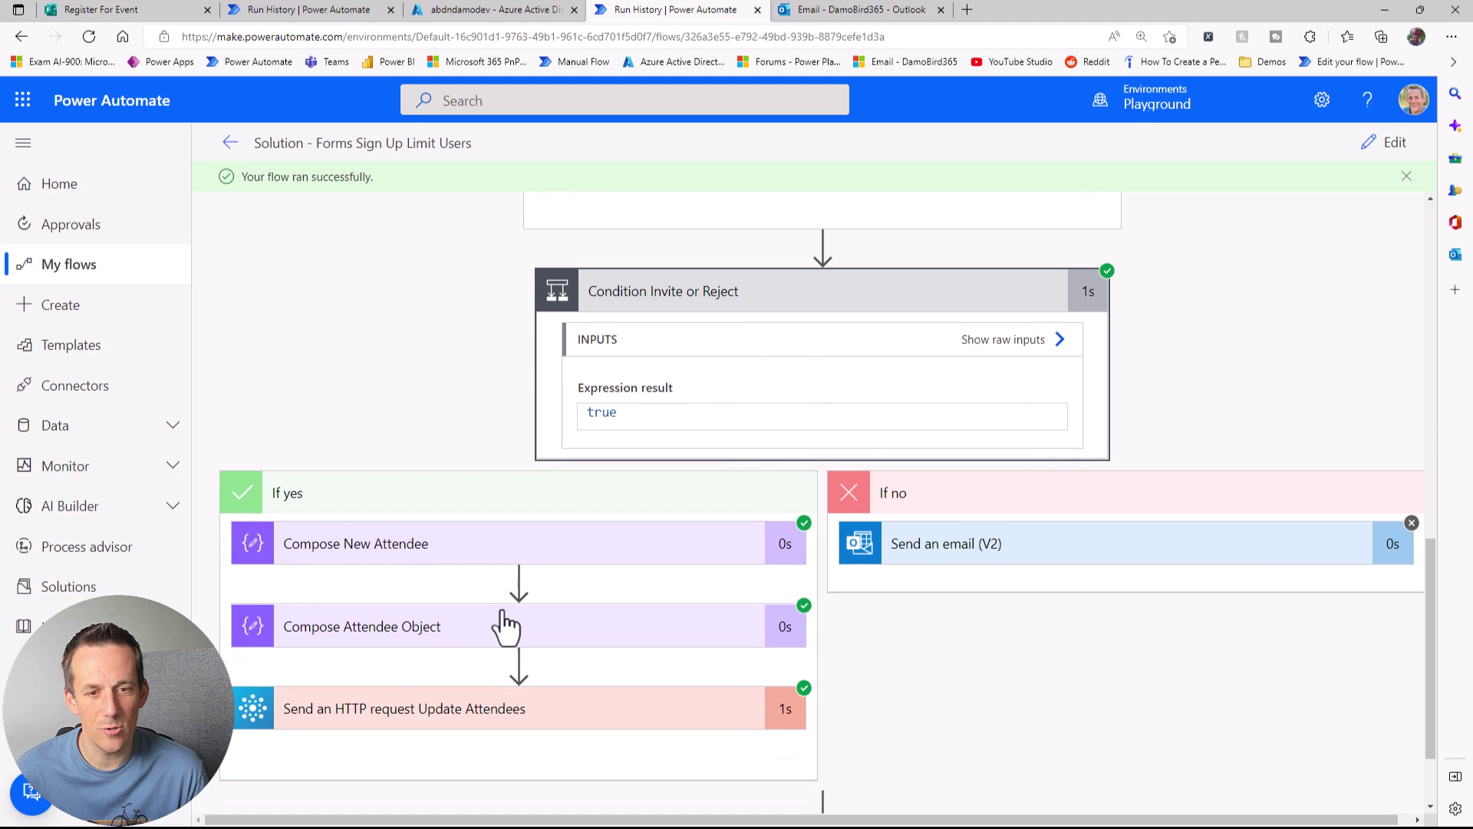
scroll(503, 625, "down", 2)
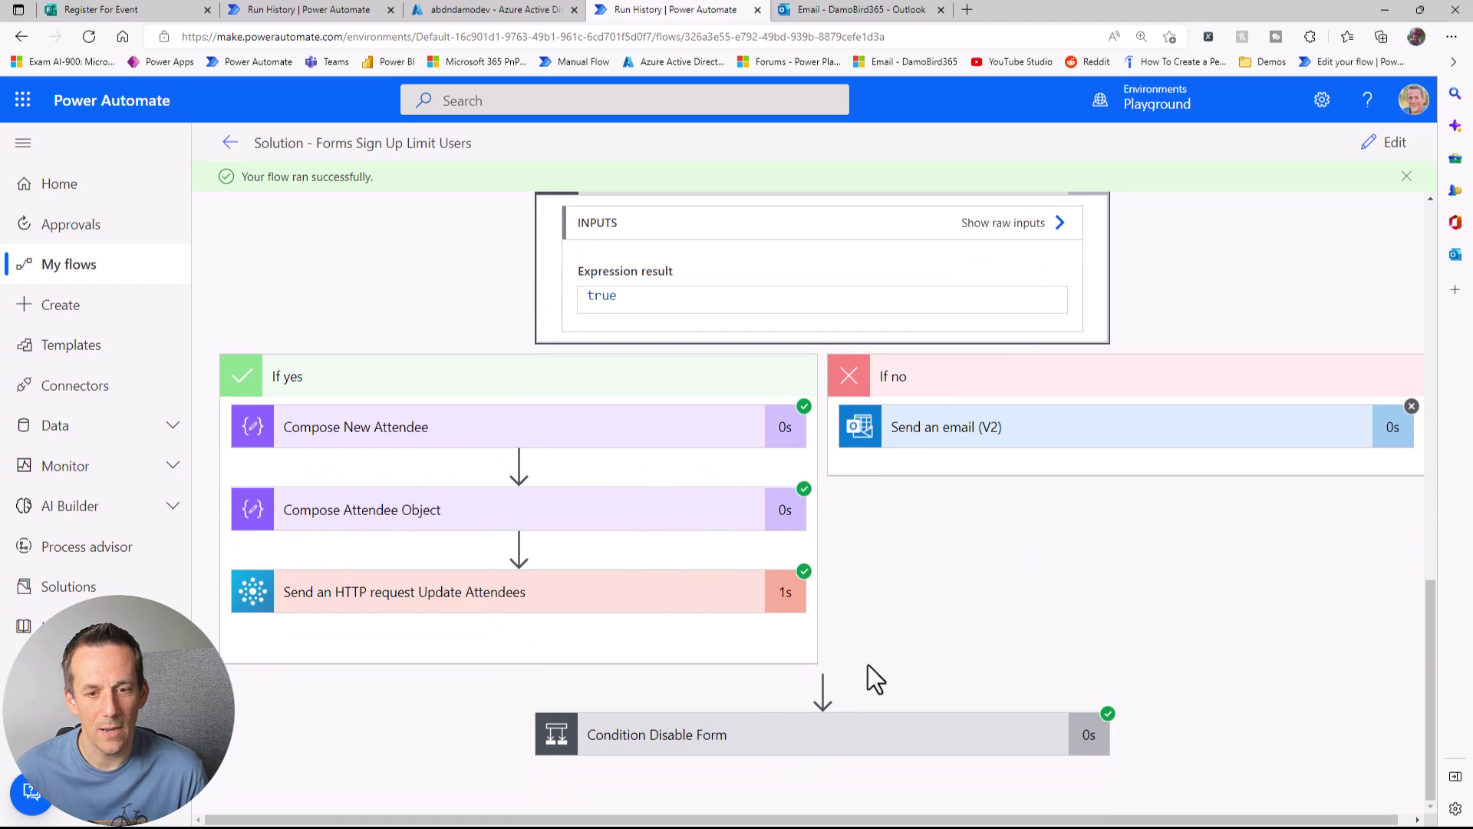
left_click(836, 725)
scroll(882, 675, "down", 5)
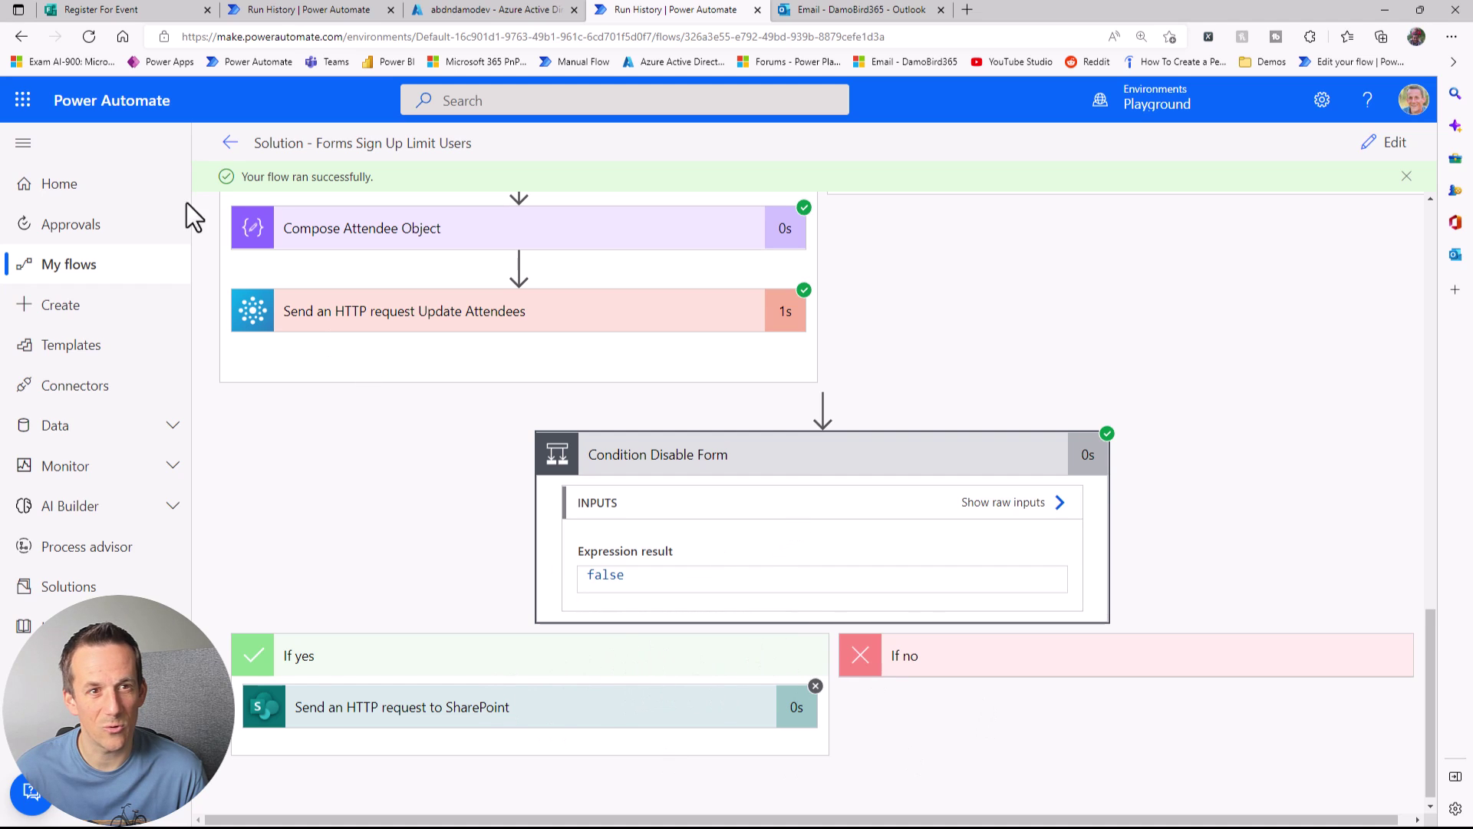
left_click(229, 143)
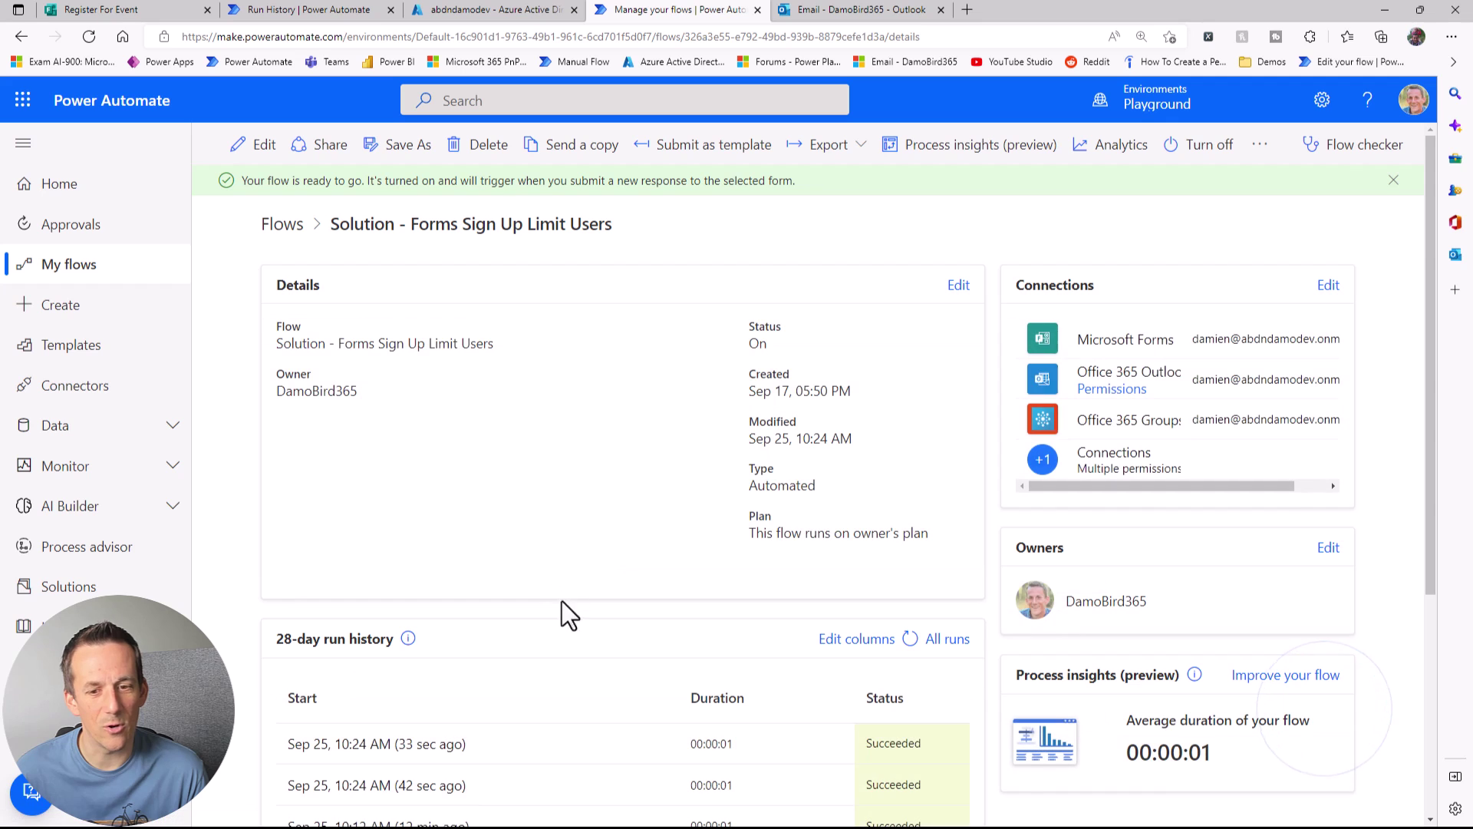
Step: Open the latest run and expand the row-count scope, Compose Row Count and both conditions
left_click(402, 738)
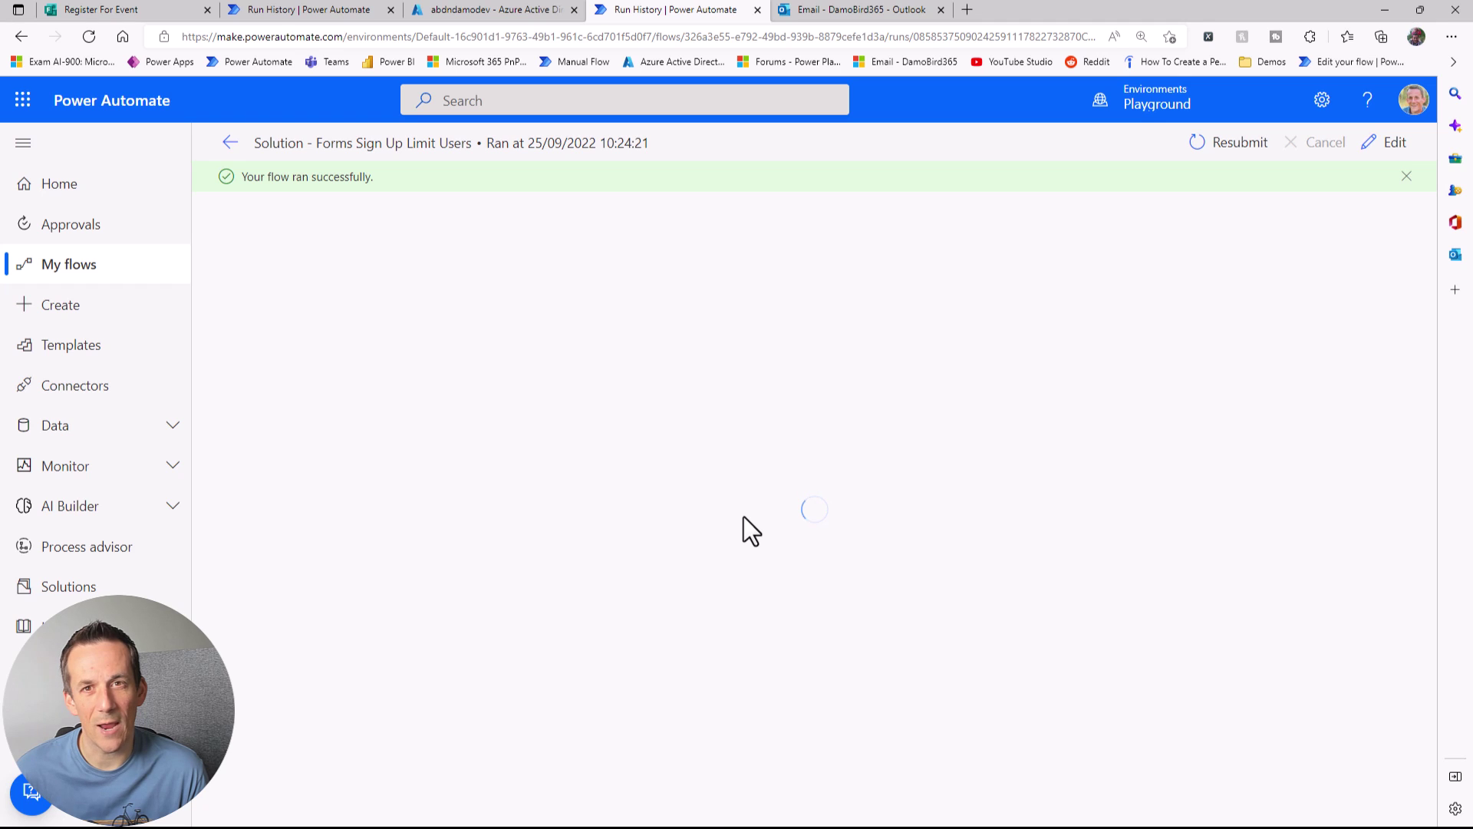
scroll(844, 595, "down", 1)
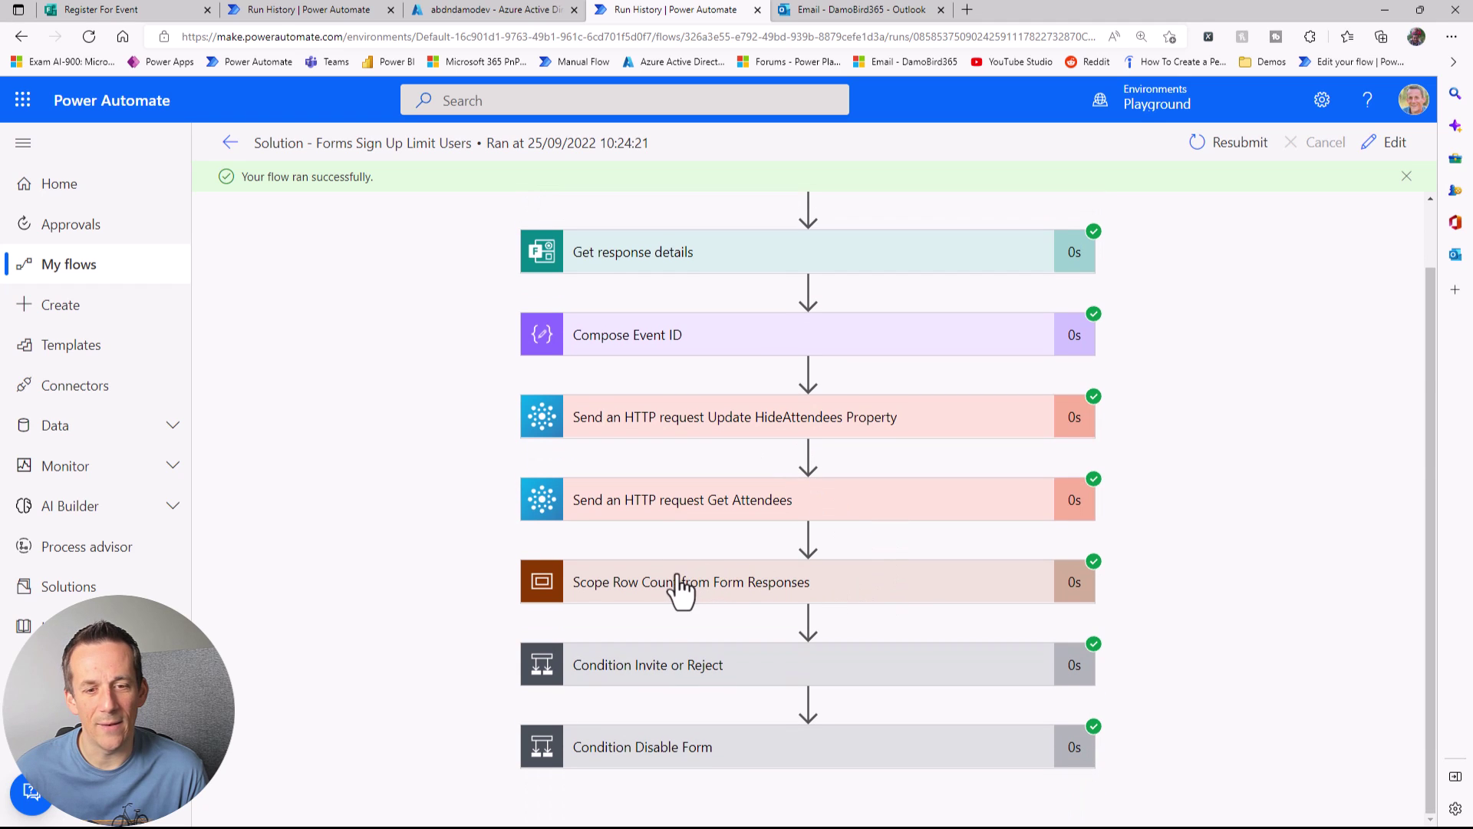
left_click(683, 583)
scroll(704, 595, "down", 2)
left_click(679, 548)
scroll(716, 602, "down", 3)
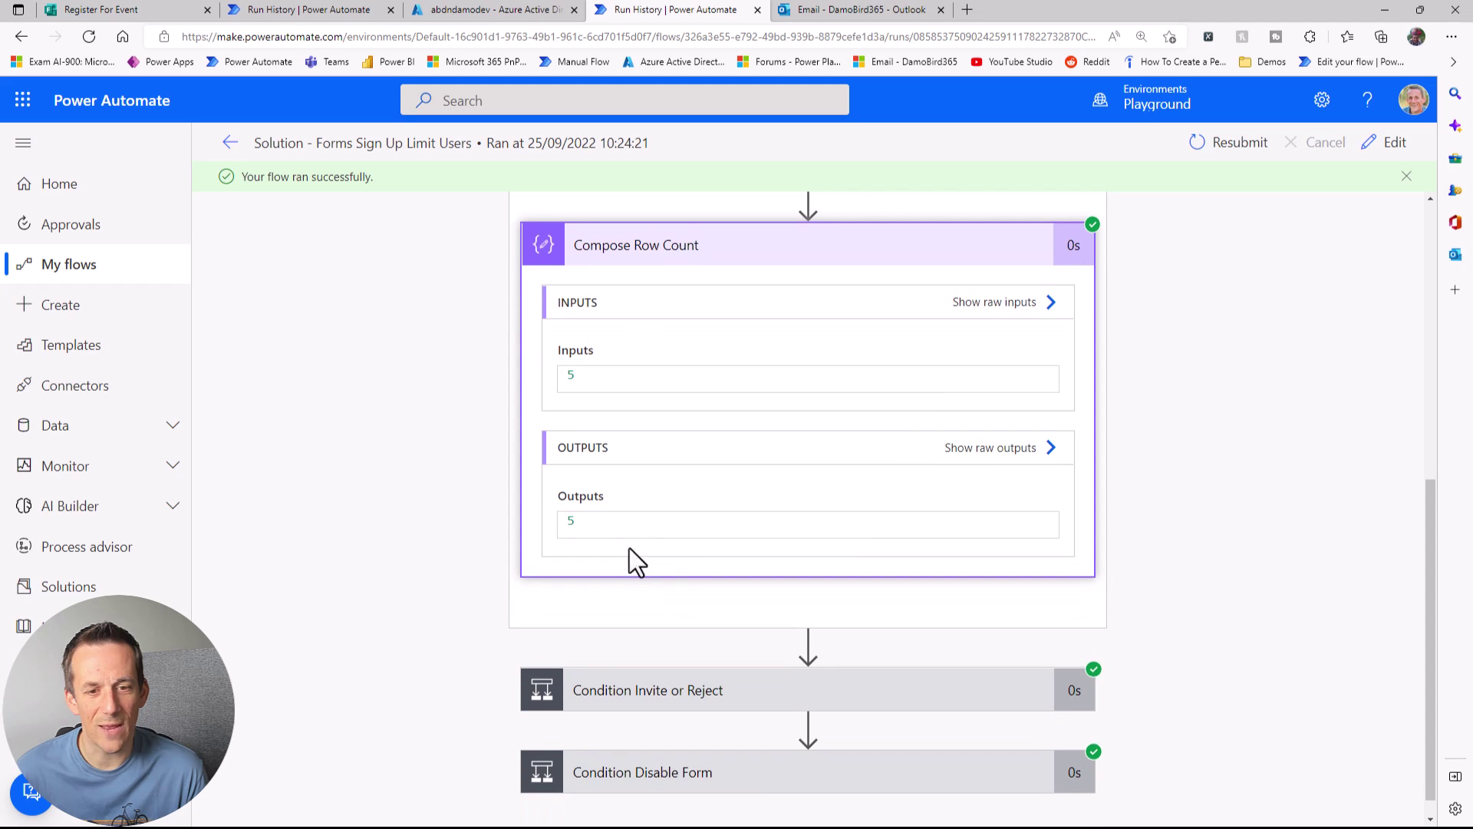
left_click_drag(641, 519, 480, 536)
scroll(559, 601, "down", 1)
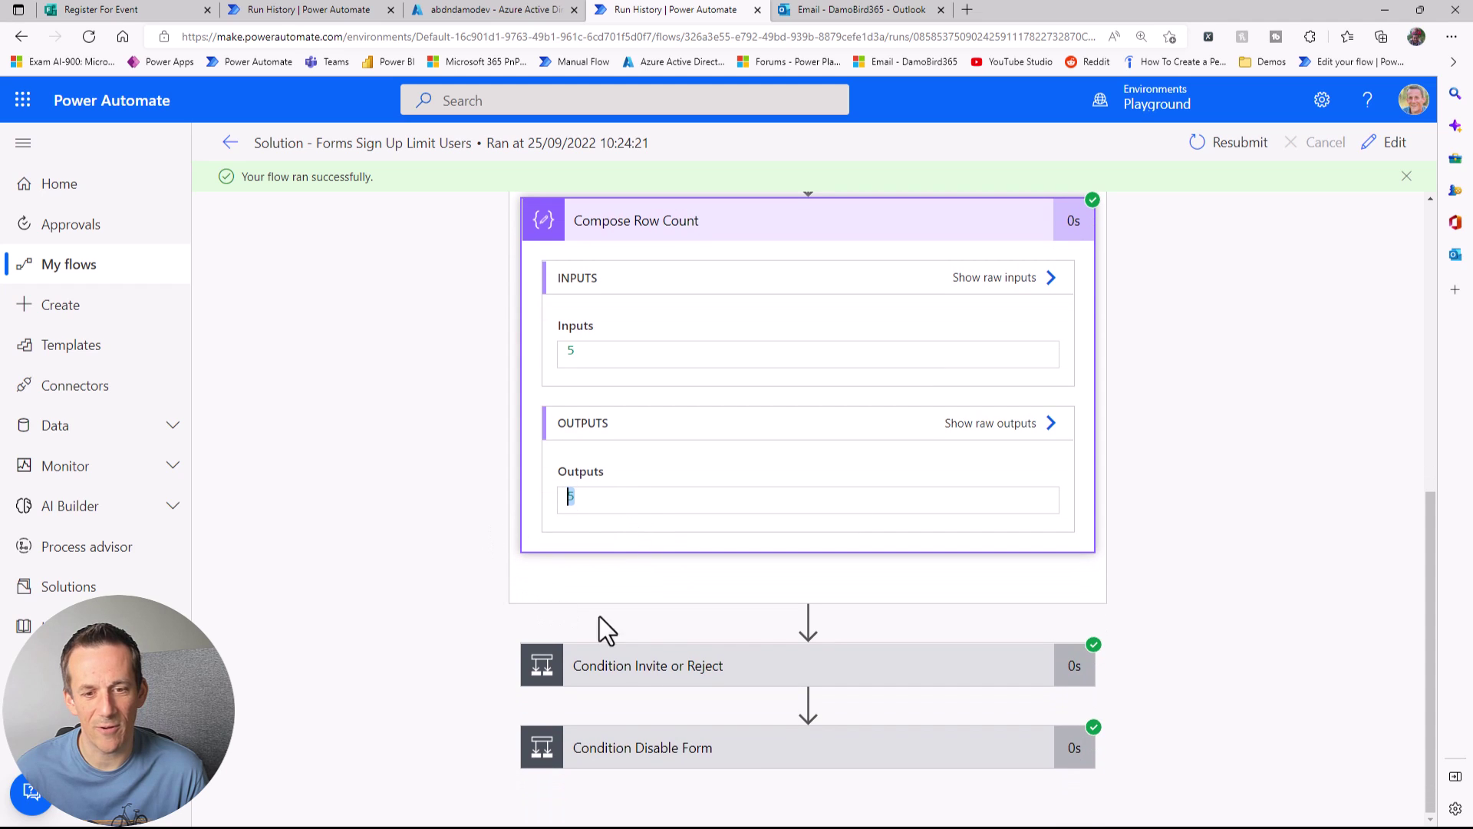
left_click(651, 673)
scroll(844, 514, "down", 3)
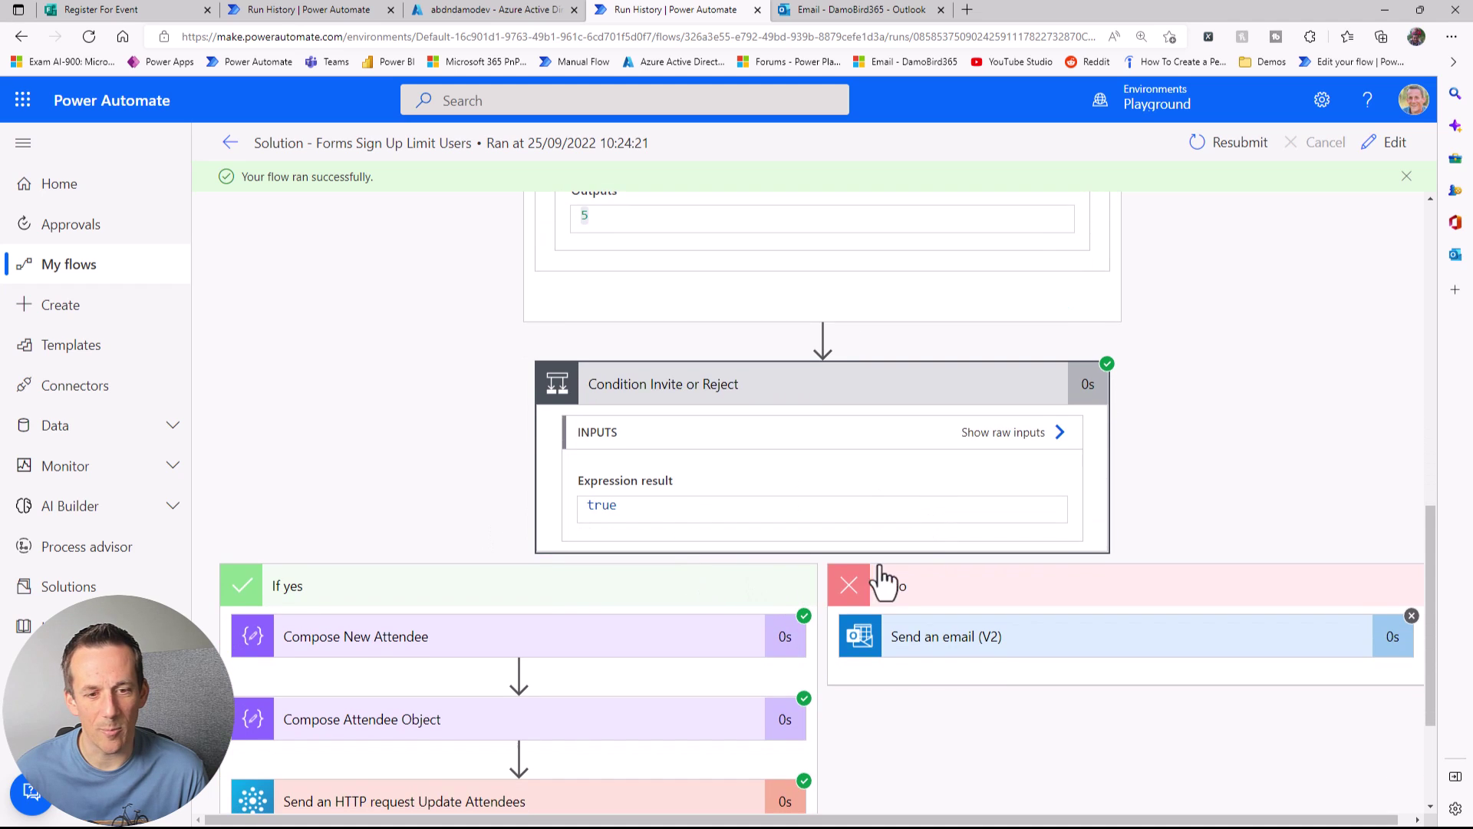
scroll(694, 553, "down", 3)
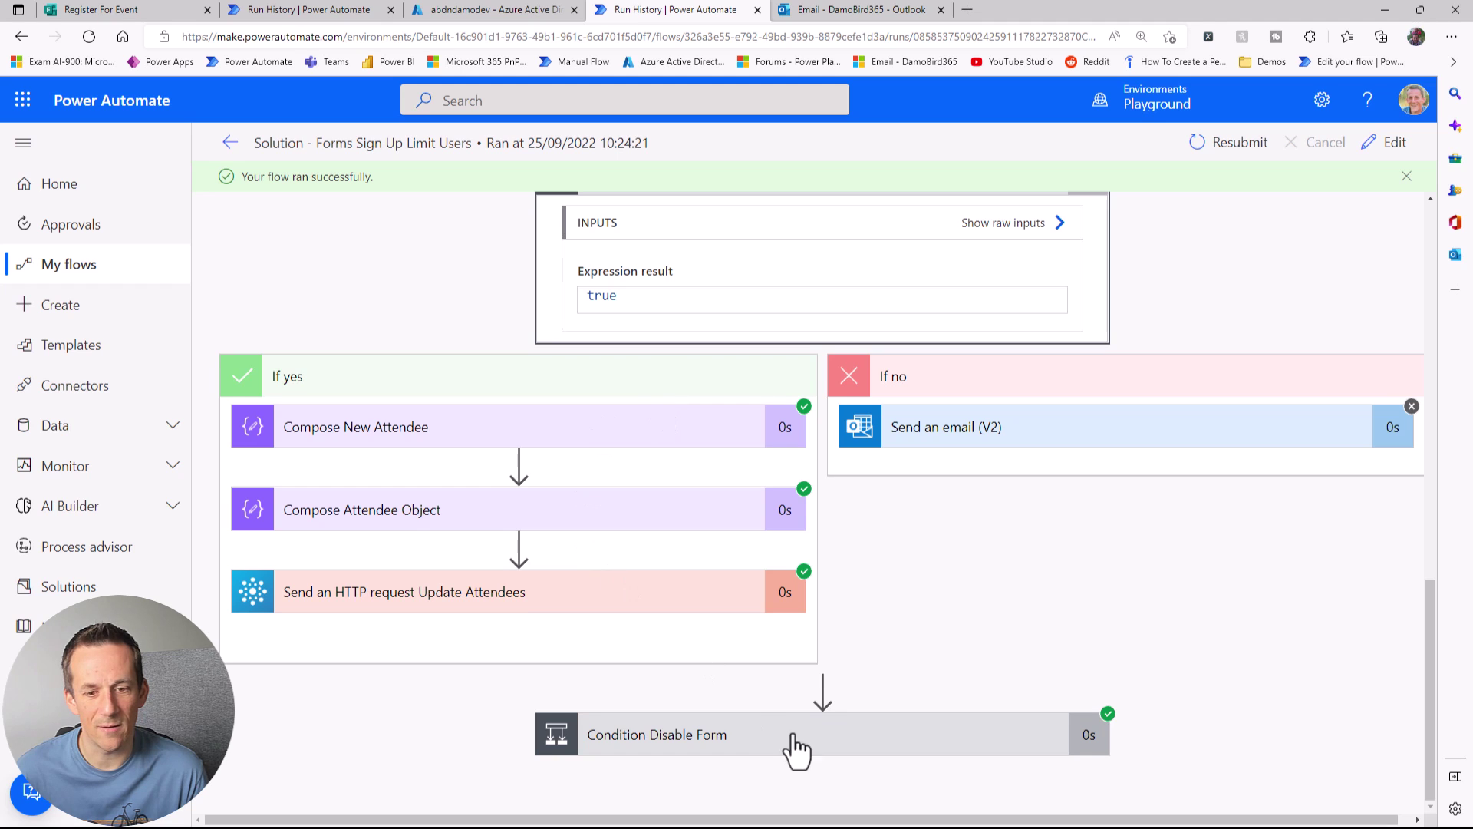
left_click(788, 744)
scroll(909, 560, "down", 3)
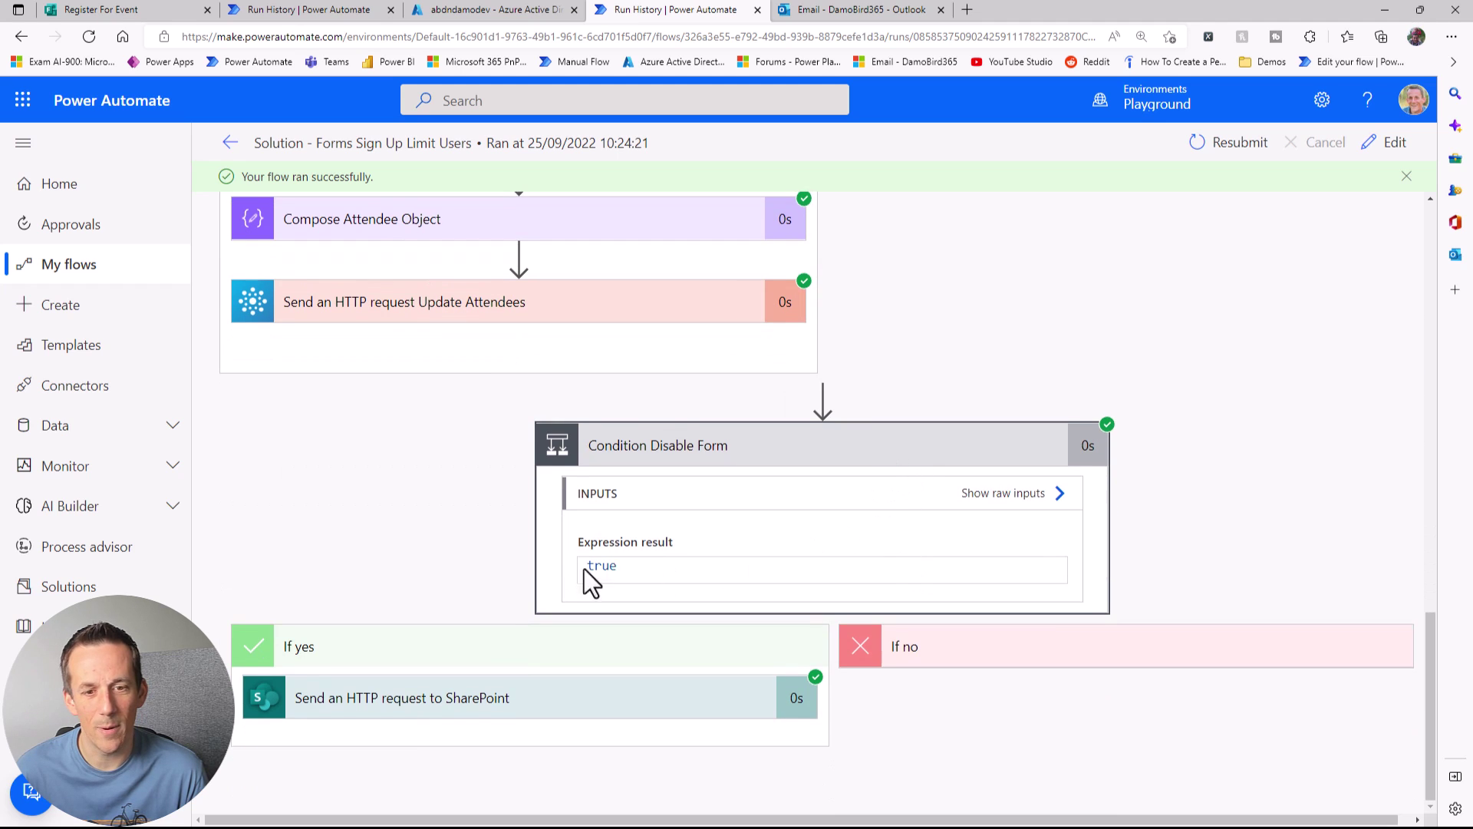
Step: Inspect the run's SharePoint request inputs, then open Forms Sign Up Limit Users in the designer
left_click(520, 680)
scroll(525, 679, "down", 5)
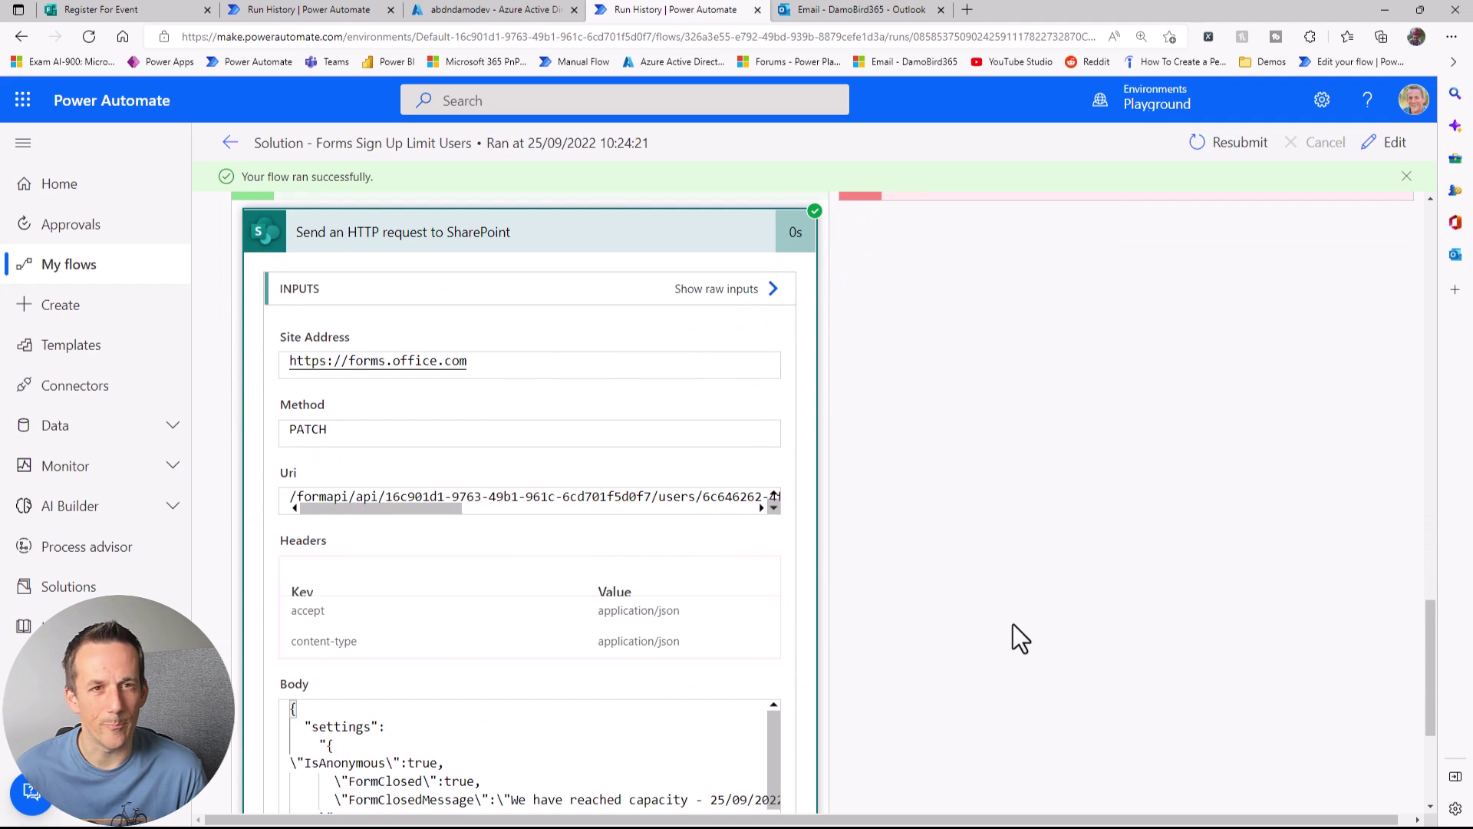
scroll(1010, 622, "down", 1)
scroll(996, 618, "up", 4)
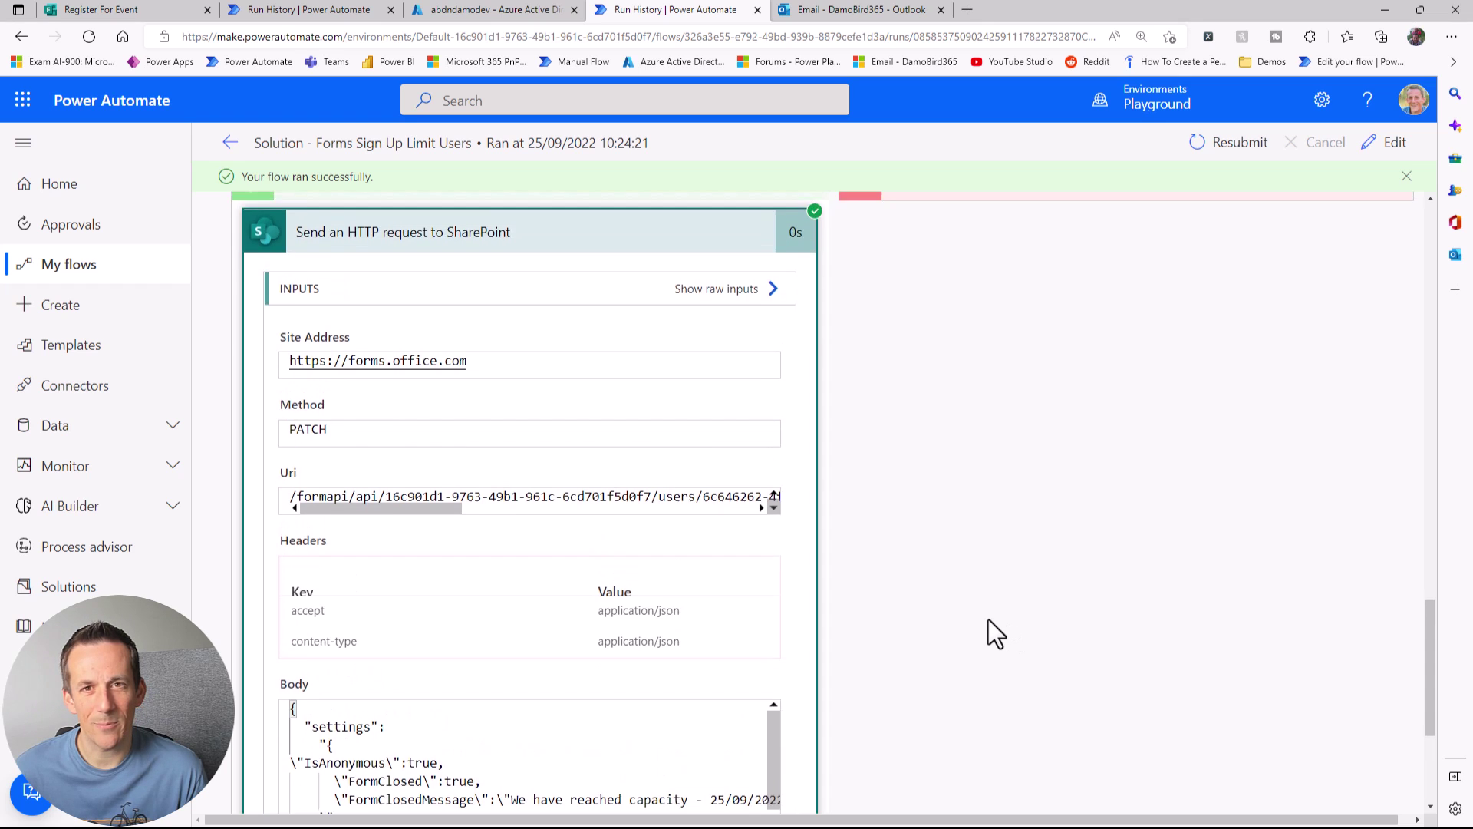
scroll(983, 623, "up", 12)
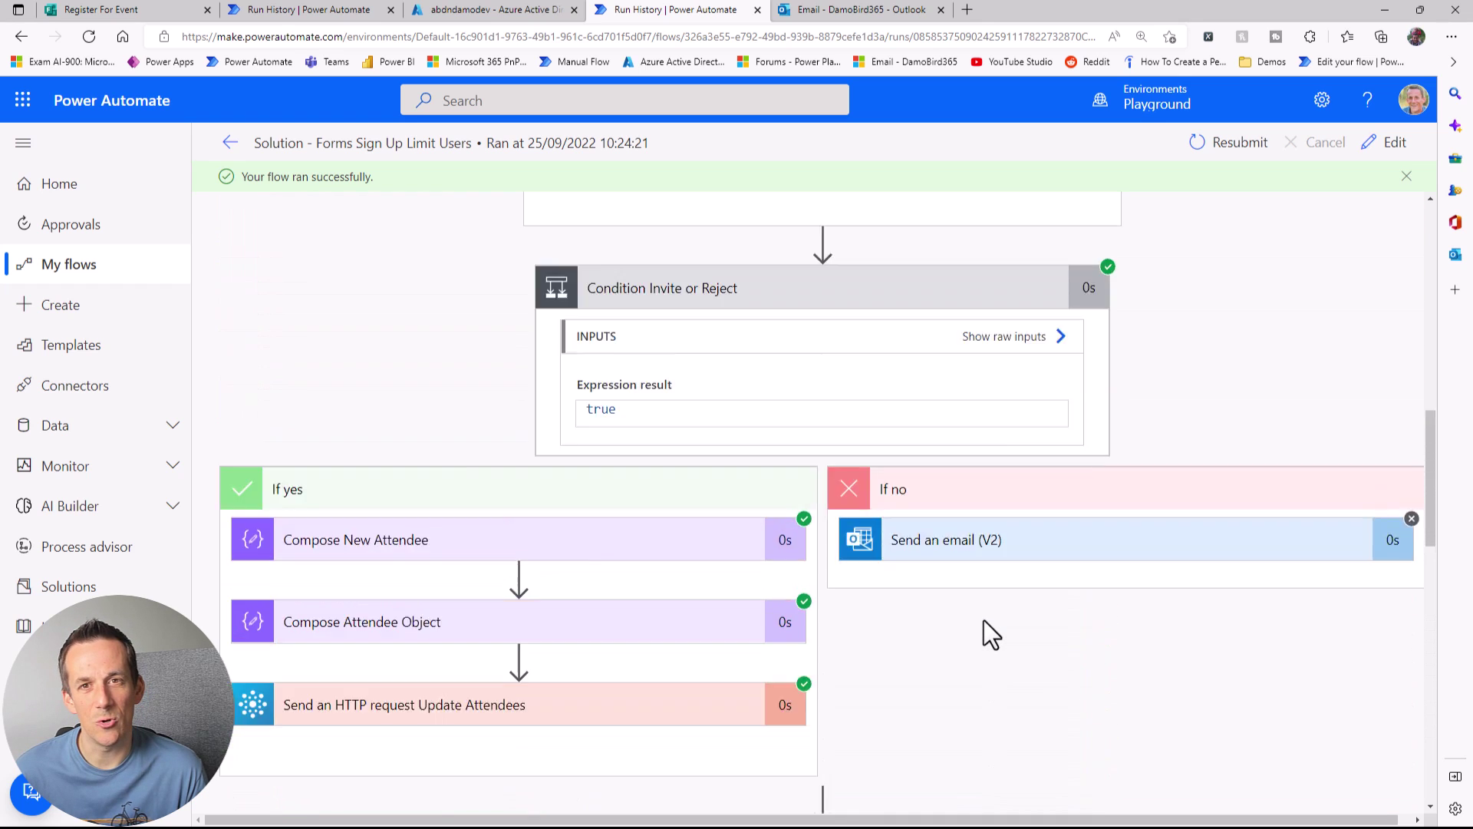
scroll(985, 623, "up", 10)
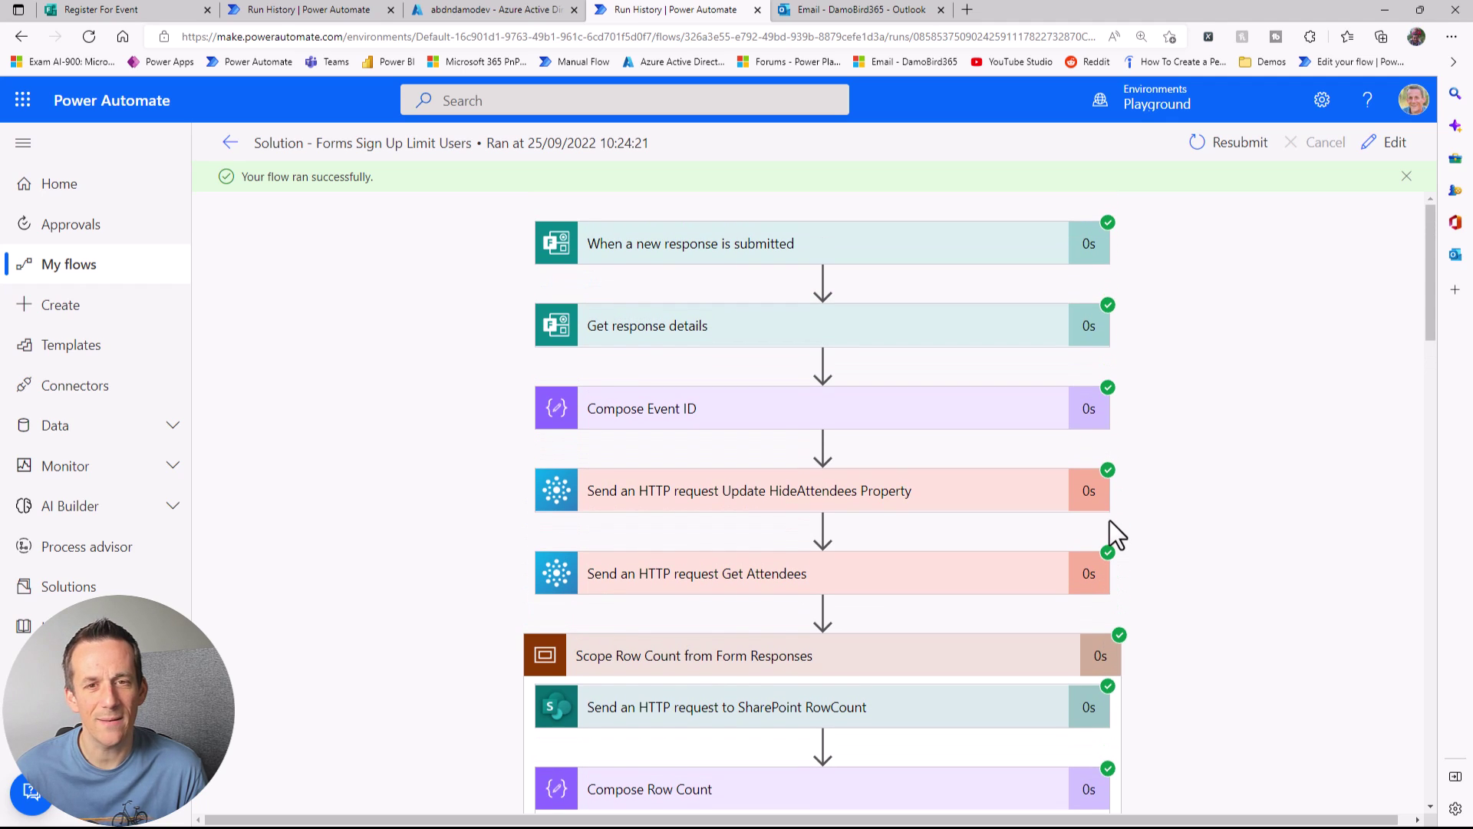
left_click(1382, 148)
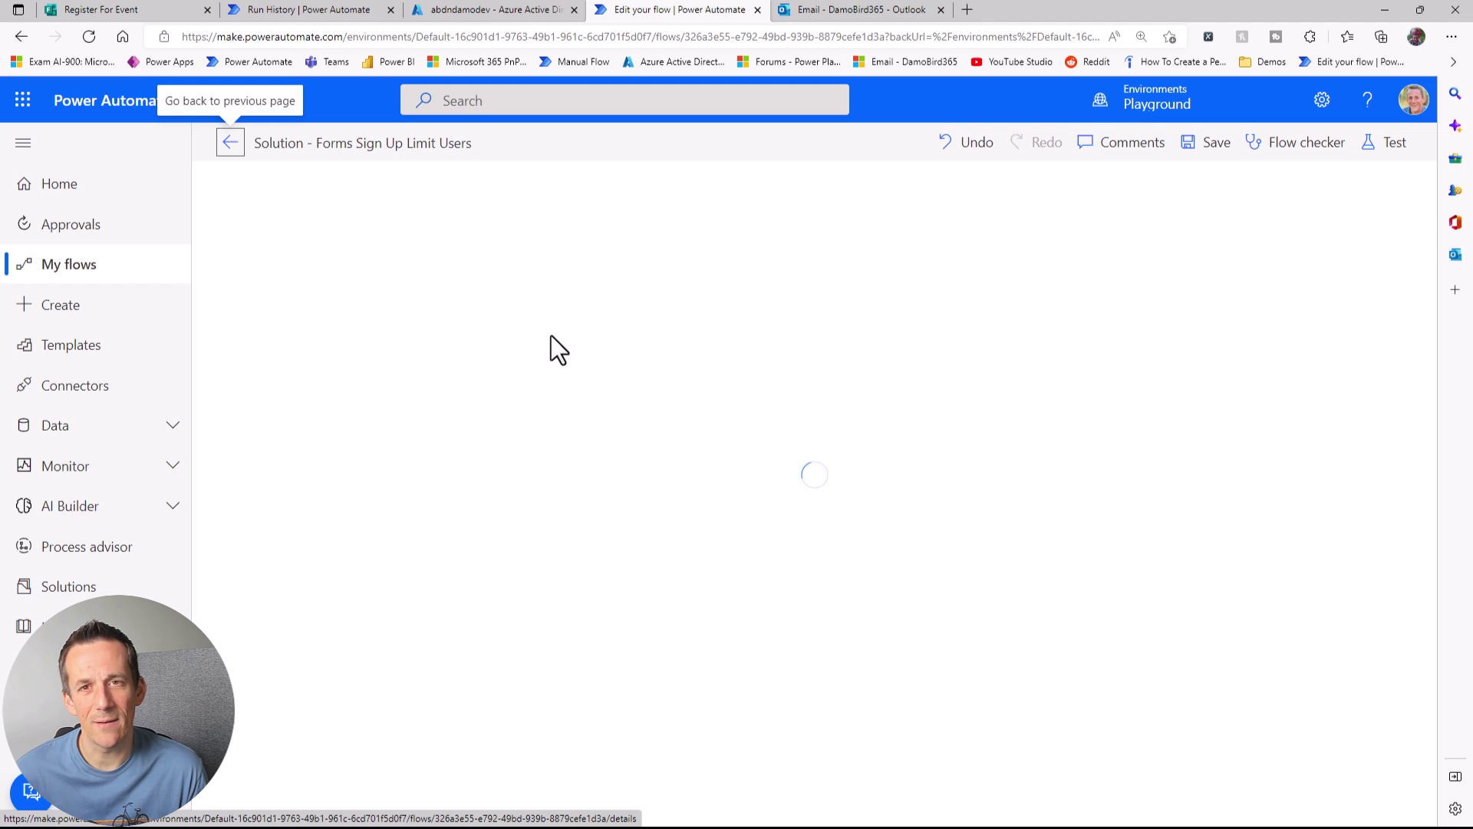
scroll(614, 430, "down", 2)
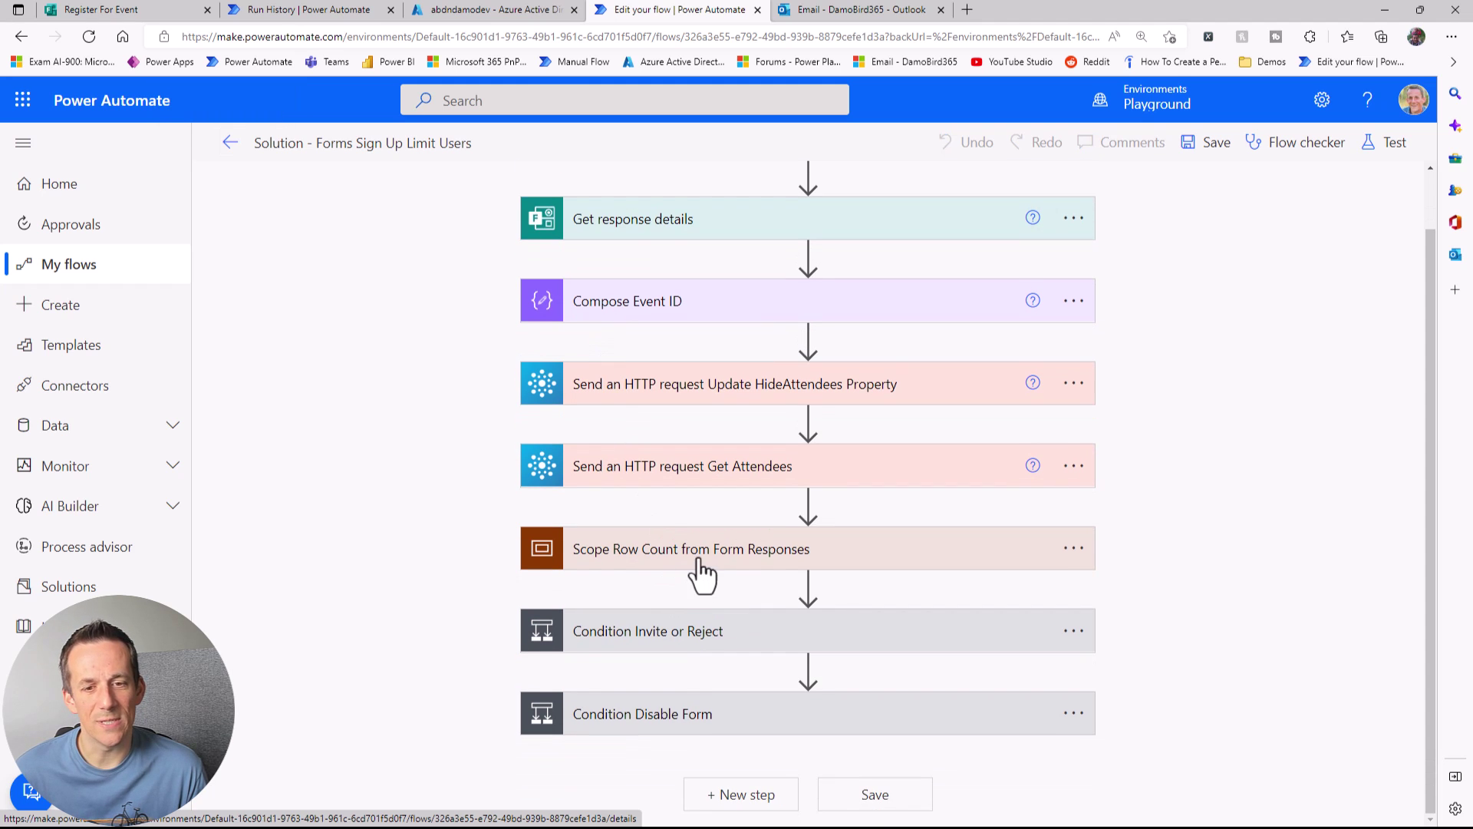
Step: Expand the row-count Scope and review the RowCount SharePoint request settings
left_click(700, 550)
scroll(706, 565, "down", 2)
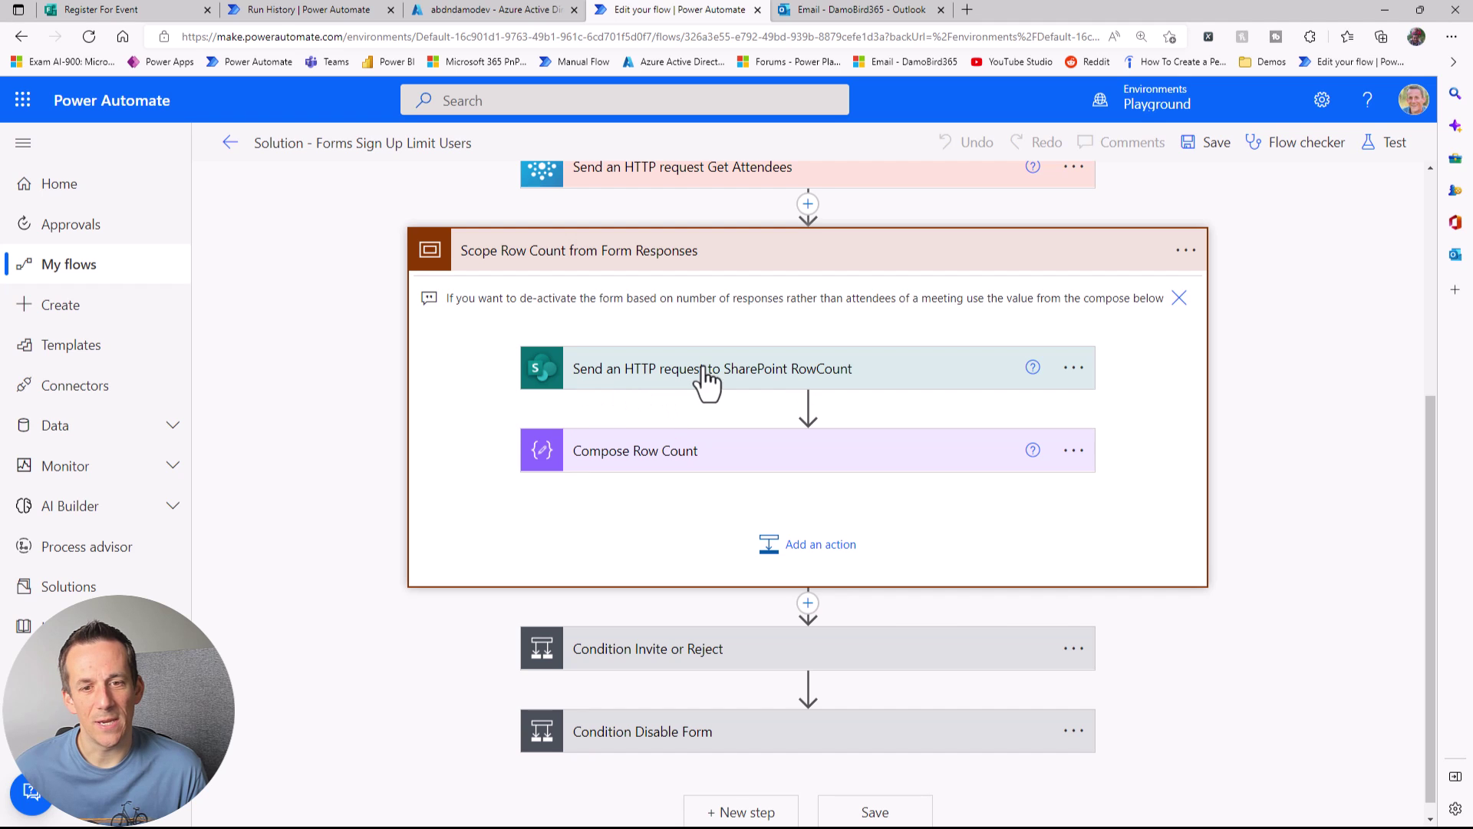
left_click(706, 384)
scroll(674, 418, "down", 2)
scroll(677, 591, "up", 3)
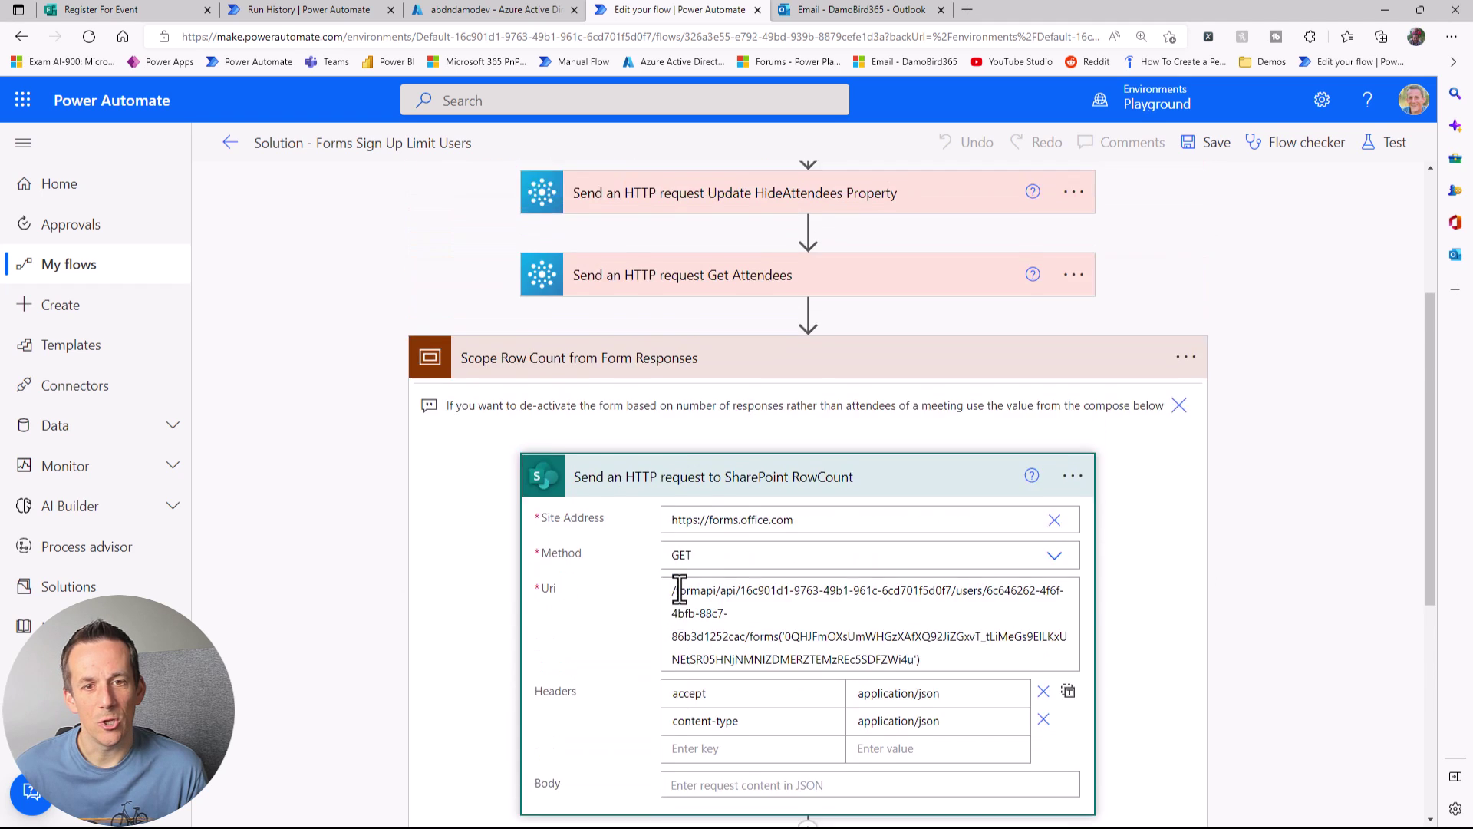
scroll(680, 587, "up", 3)
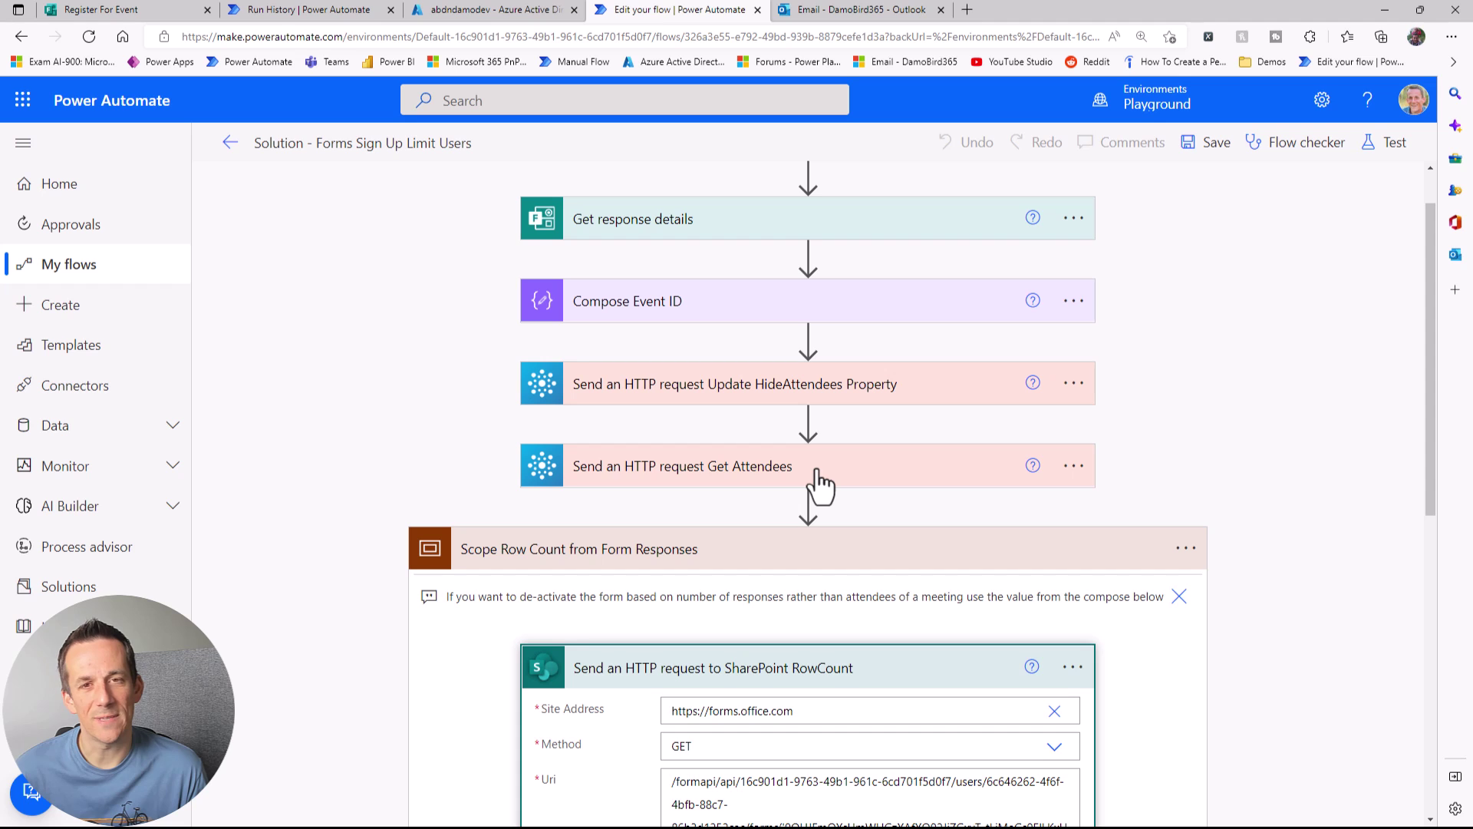
scroll(739, 476, "down", 9)
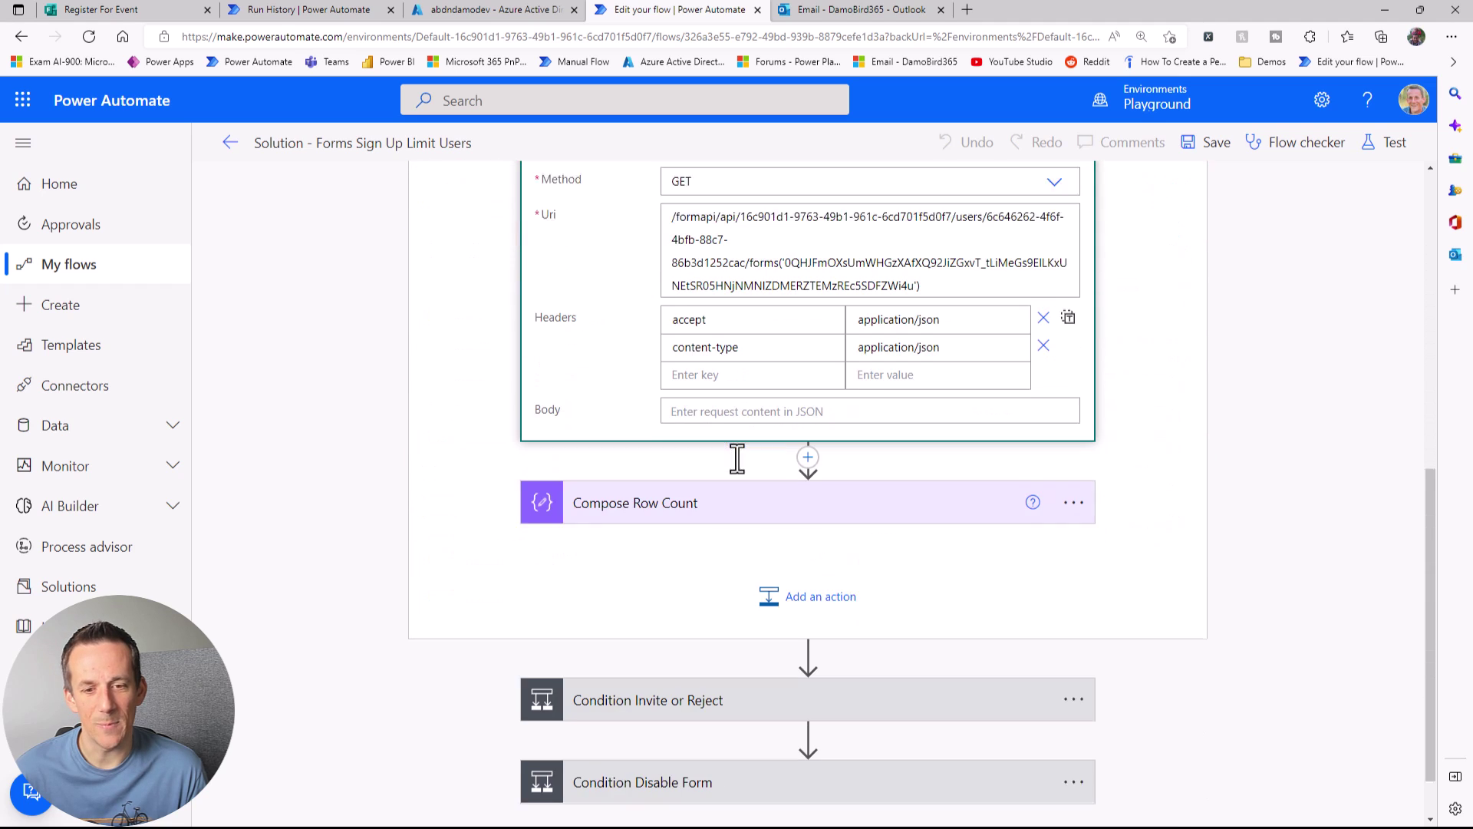
Step: Expand Condition Invite or Reject to show its rule, Outputs less than or equal to 5
left_click(755, 619)
left_click(750, 606)
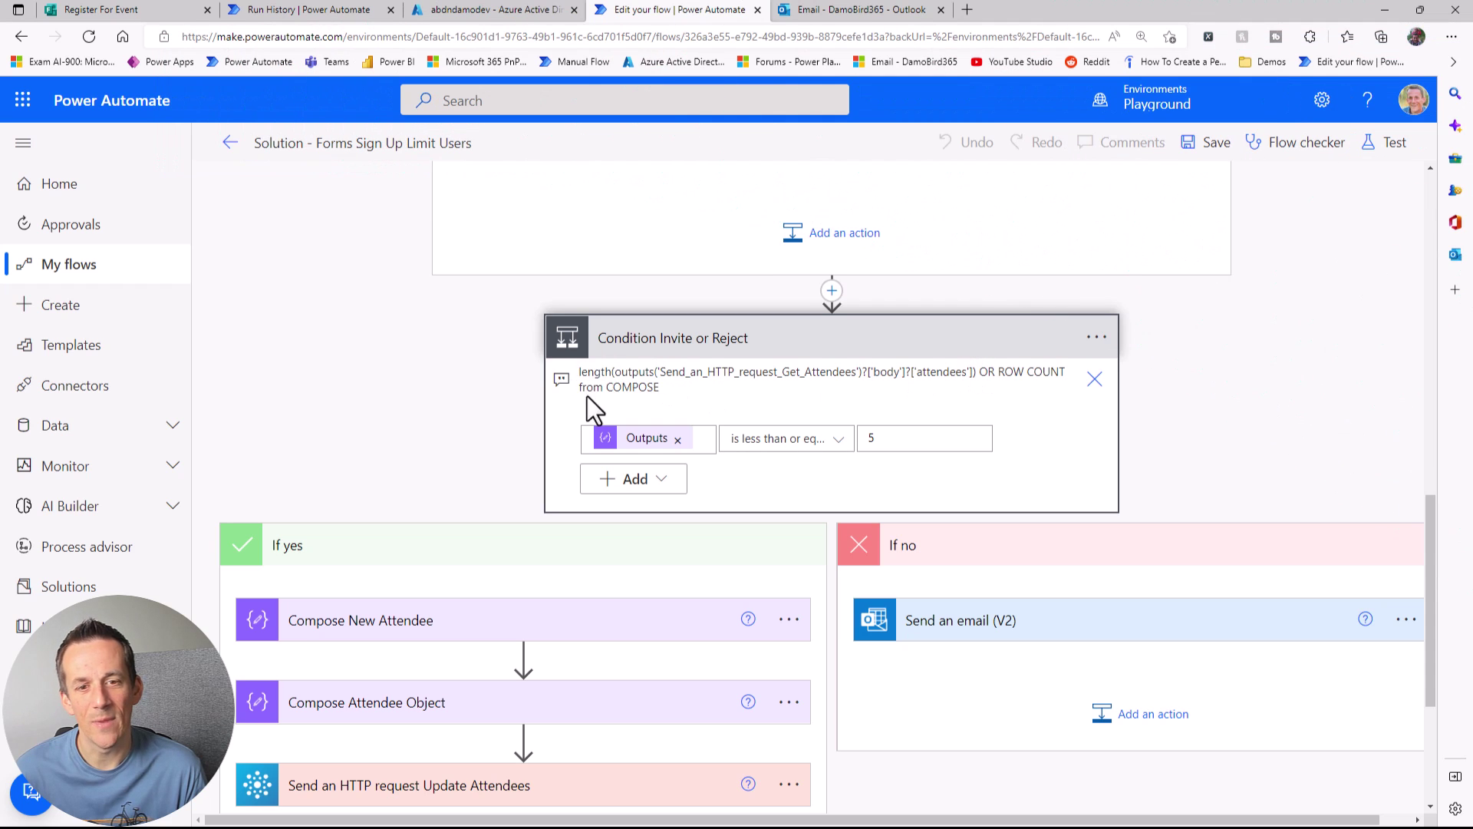
scroll(589, 397, "up", 3)
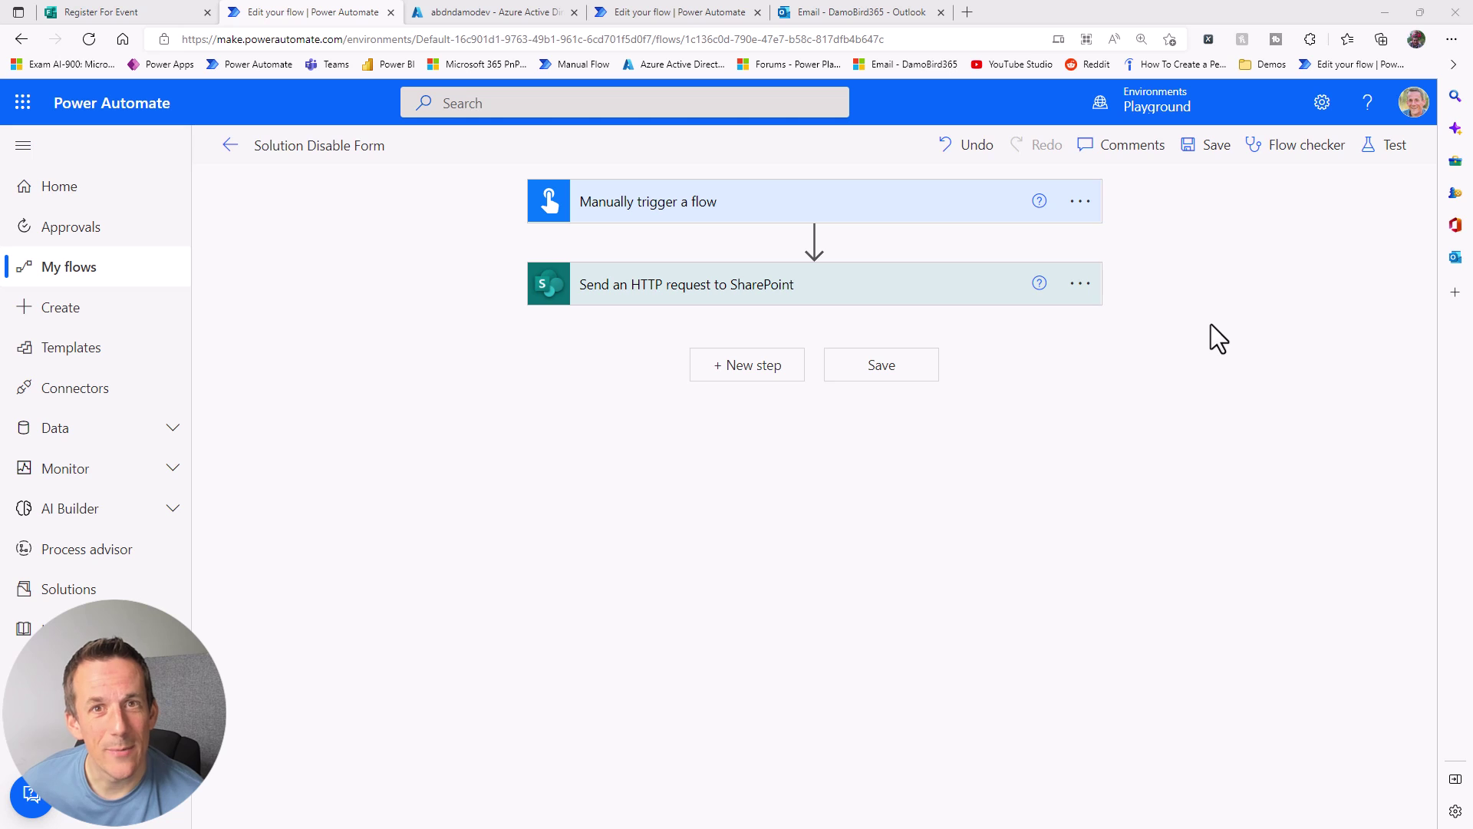
Step: Expand the SharePoint request and select the user GUID and form ID in its Uri
left_click(765, 295)
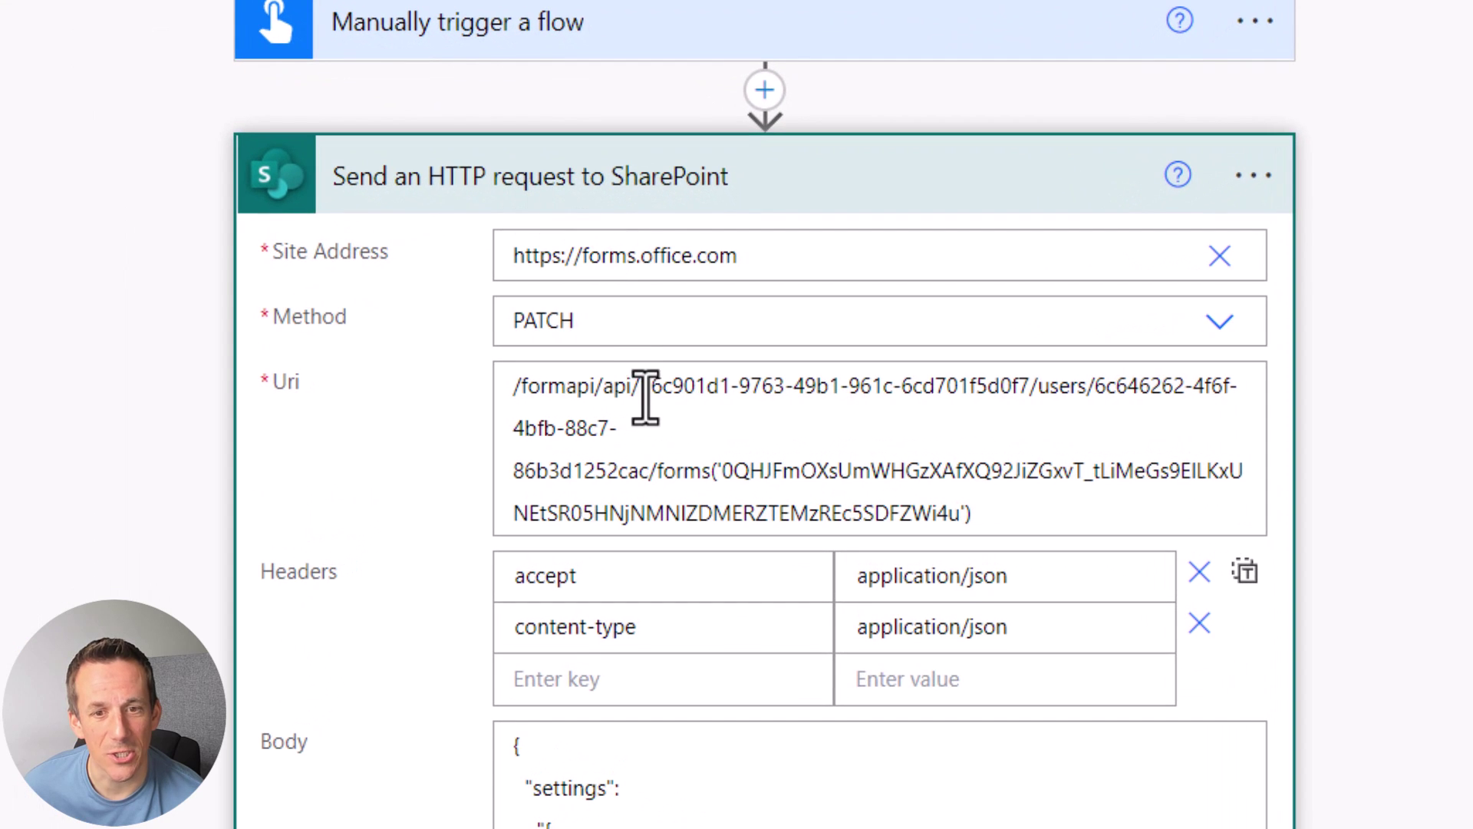
left_click_drag(643, 388, 975, 445)
left_click_drag(641, 470, 651, 470)
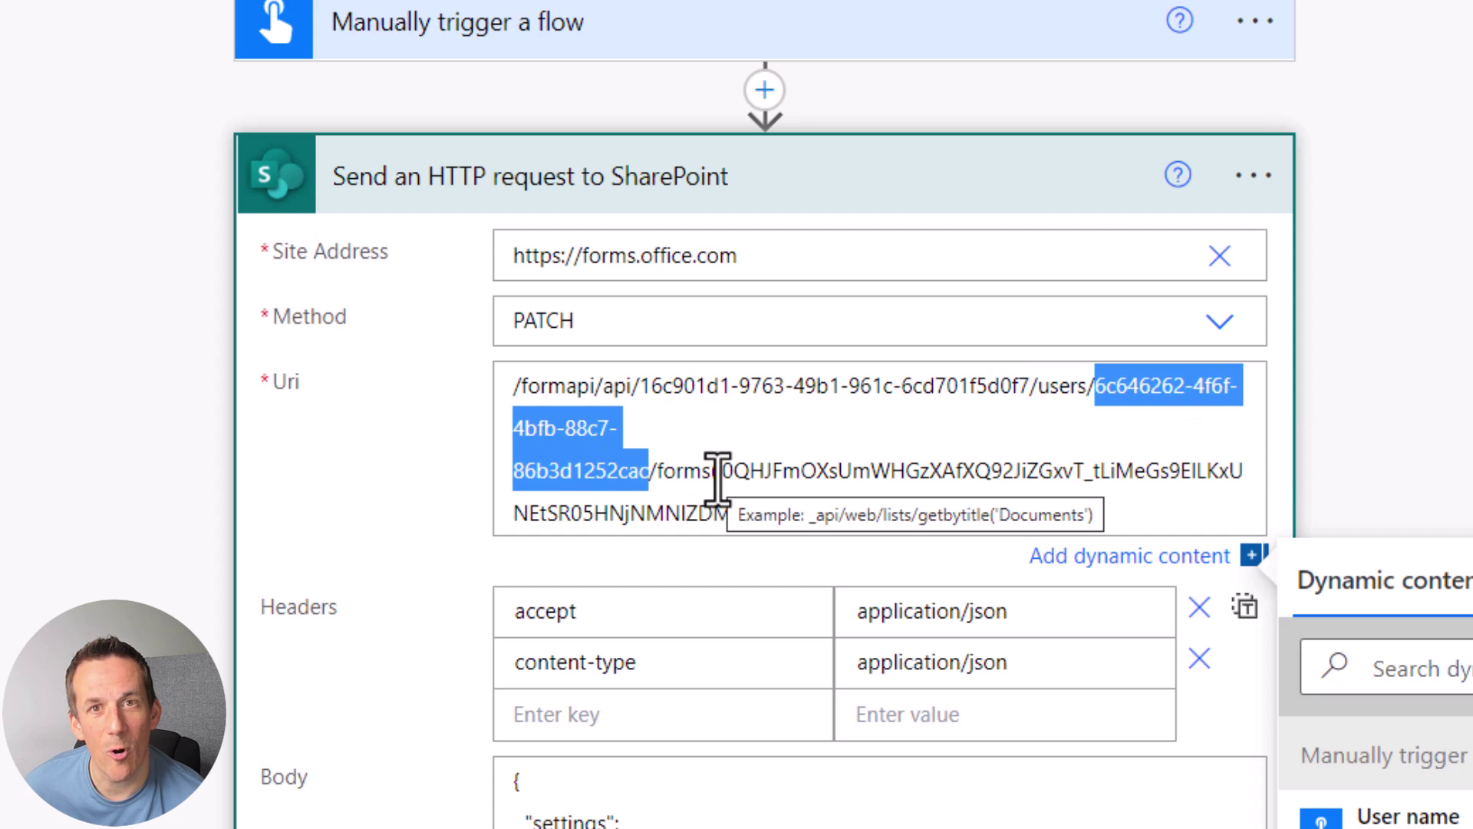
left_click_drag(722, 471, 959, 514)
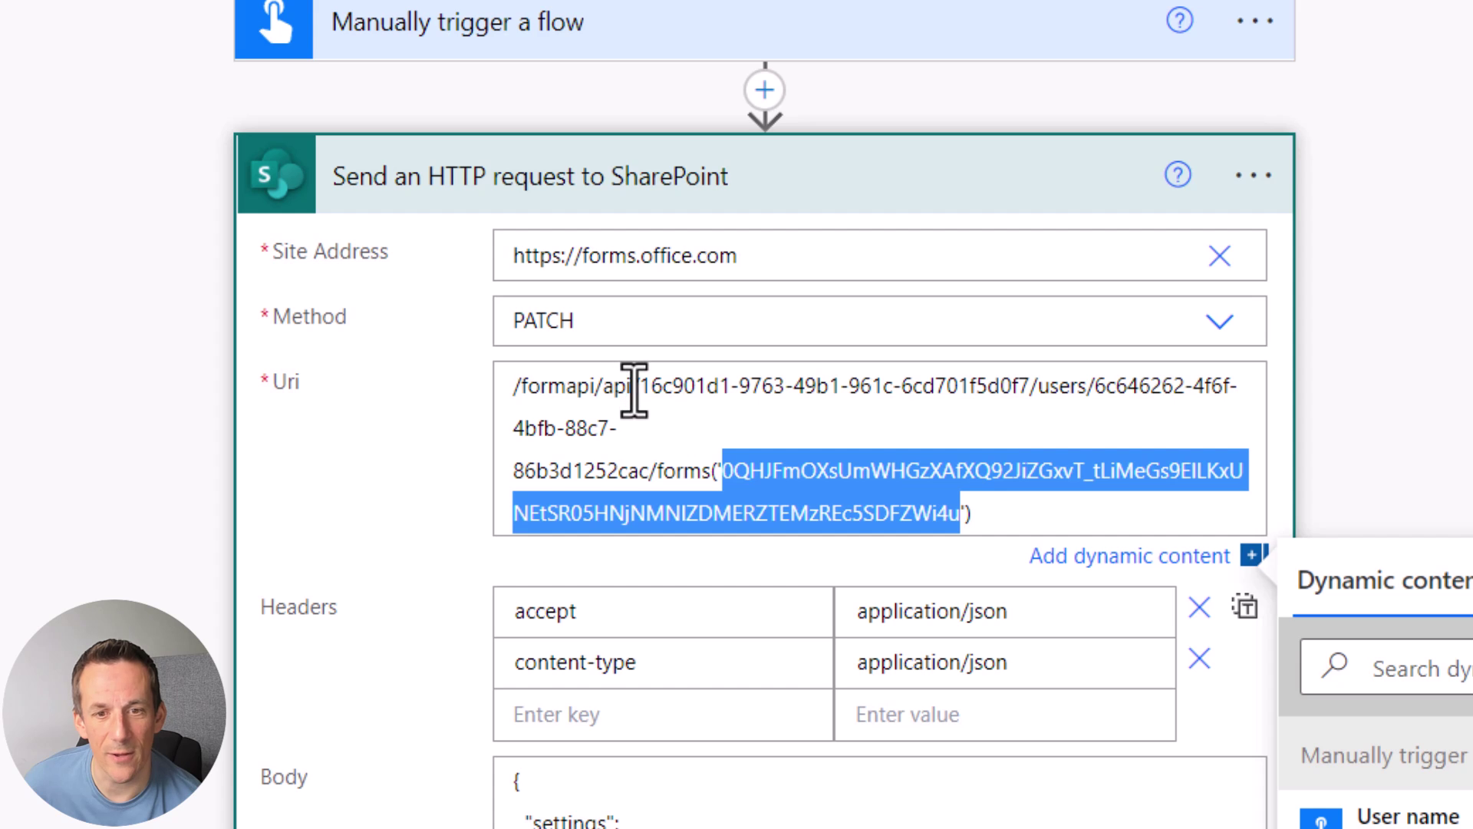
Step: Insert a List My Environments action before the SharePoint request
left_click(764, 90)
left_click(773, 152)
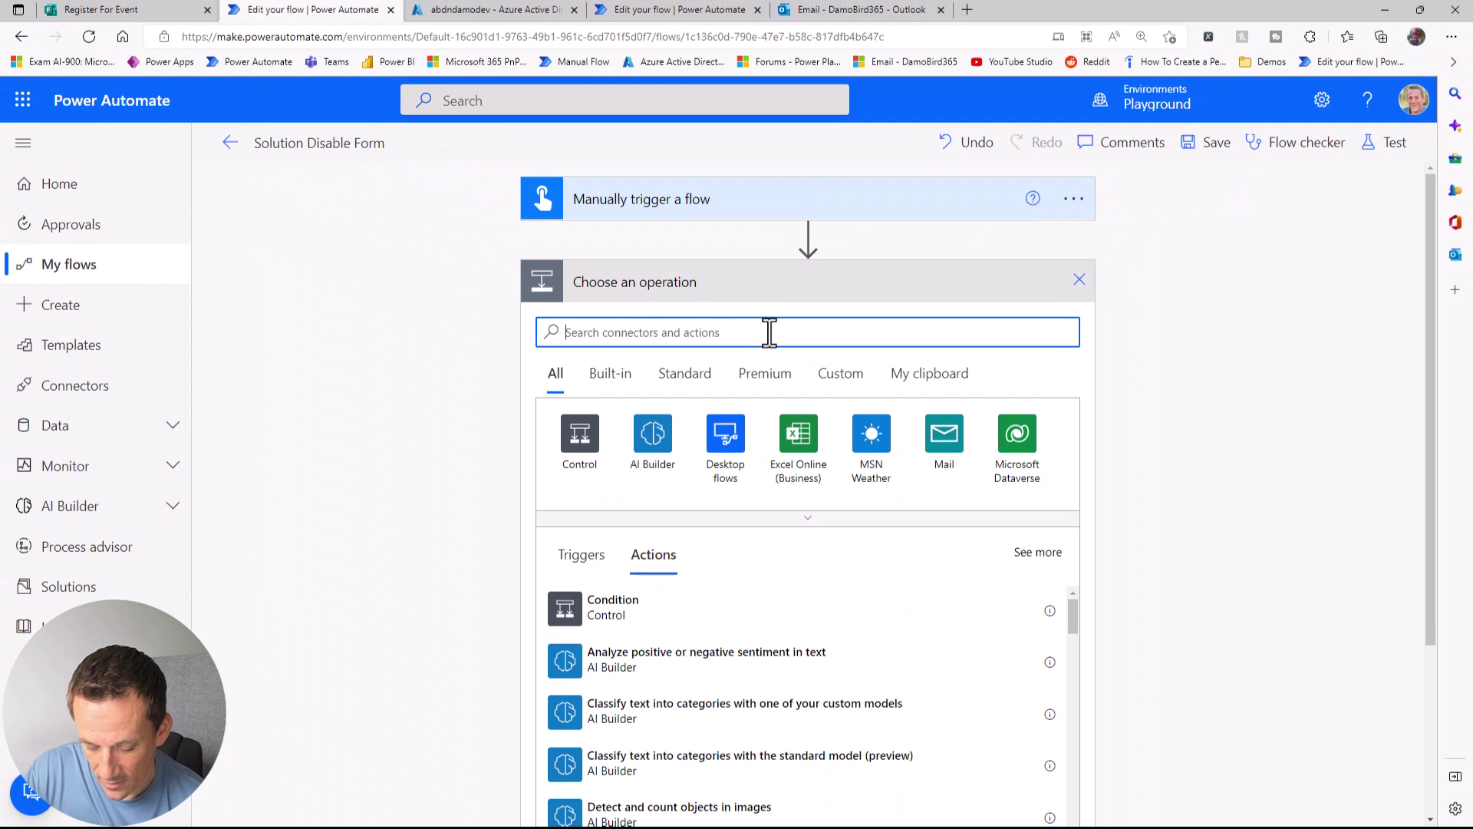
type("envi")
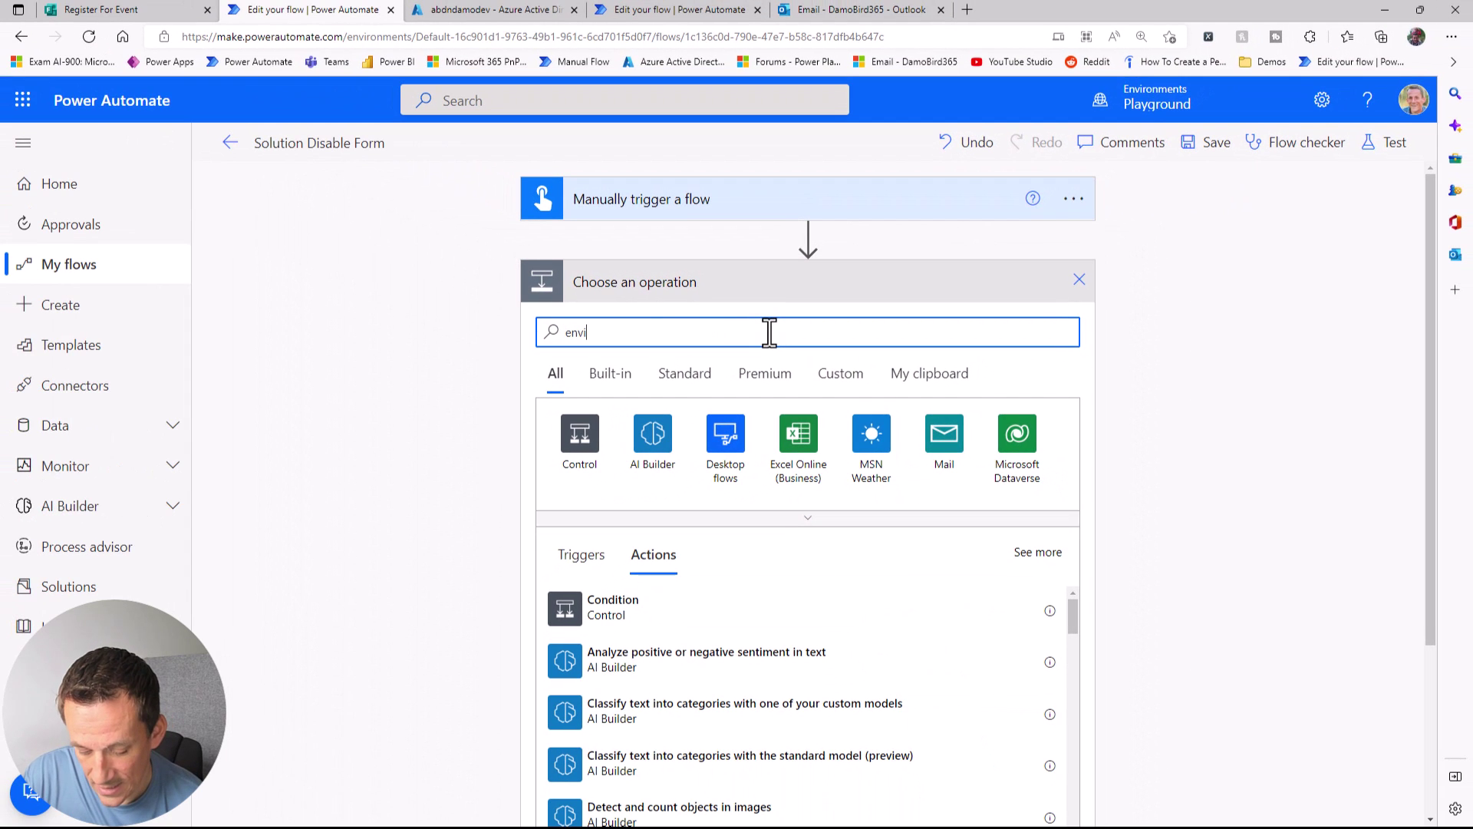
type("ronemnts")
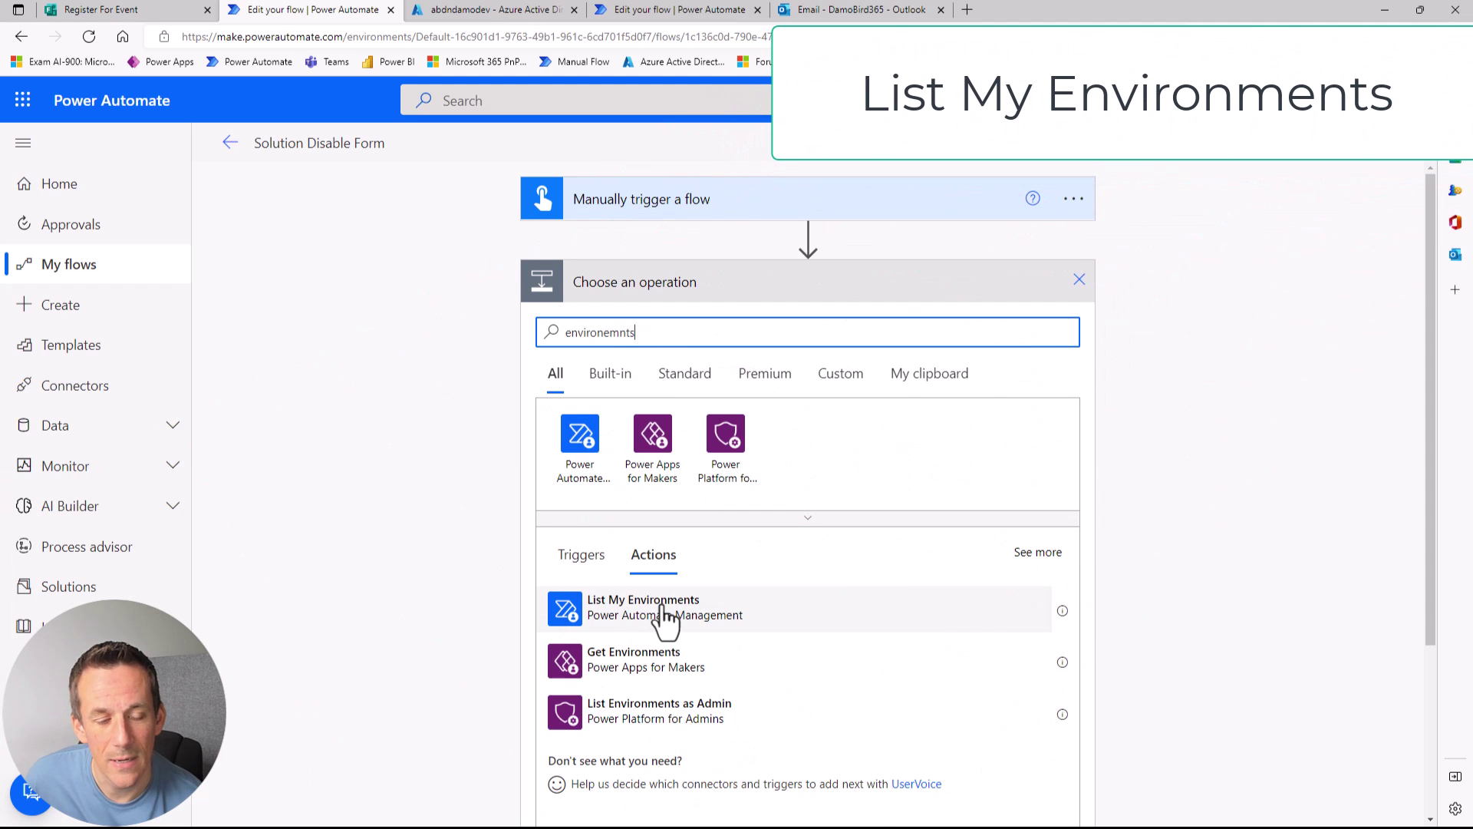
left_click(664, 619)
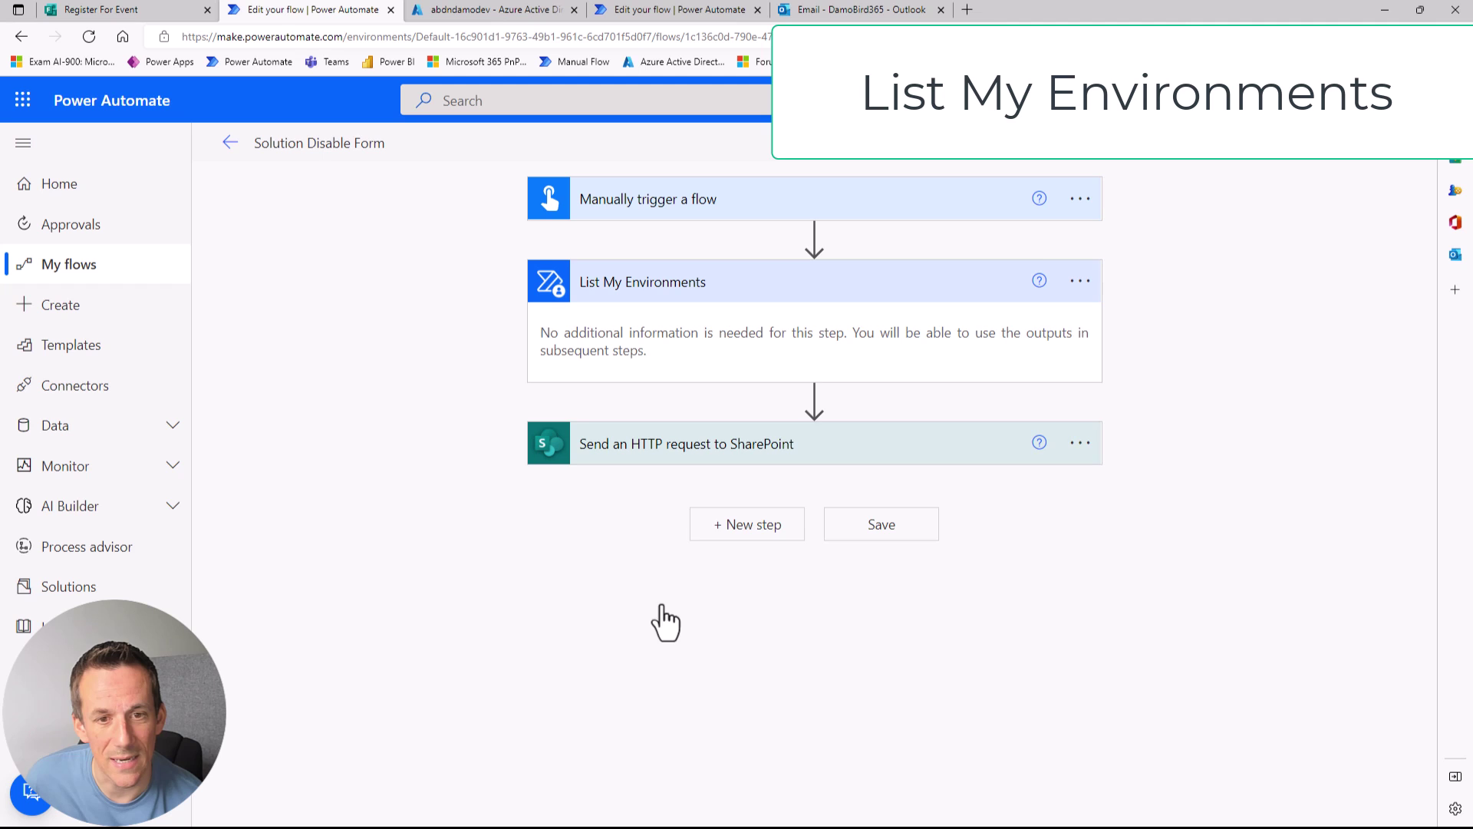
Step: Add a Get my profile (V2) action after List My Environments
left_click(816, 401)
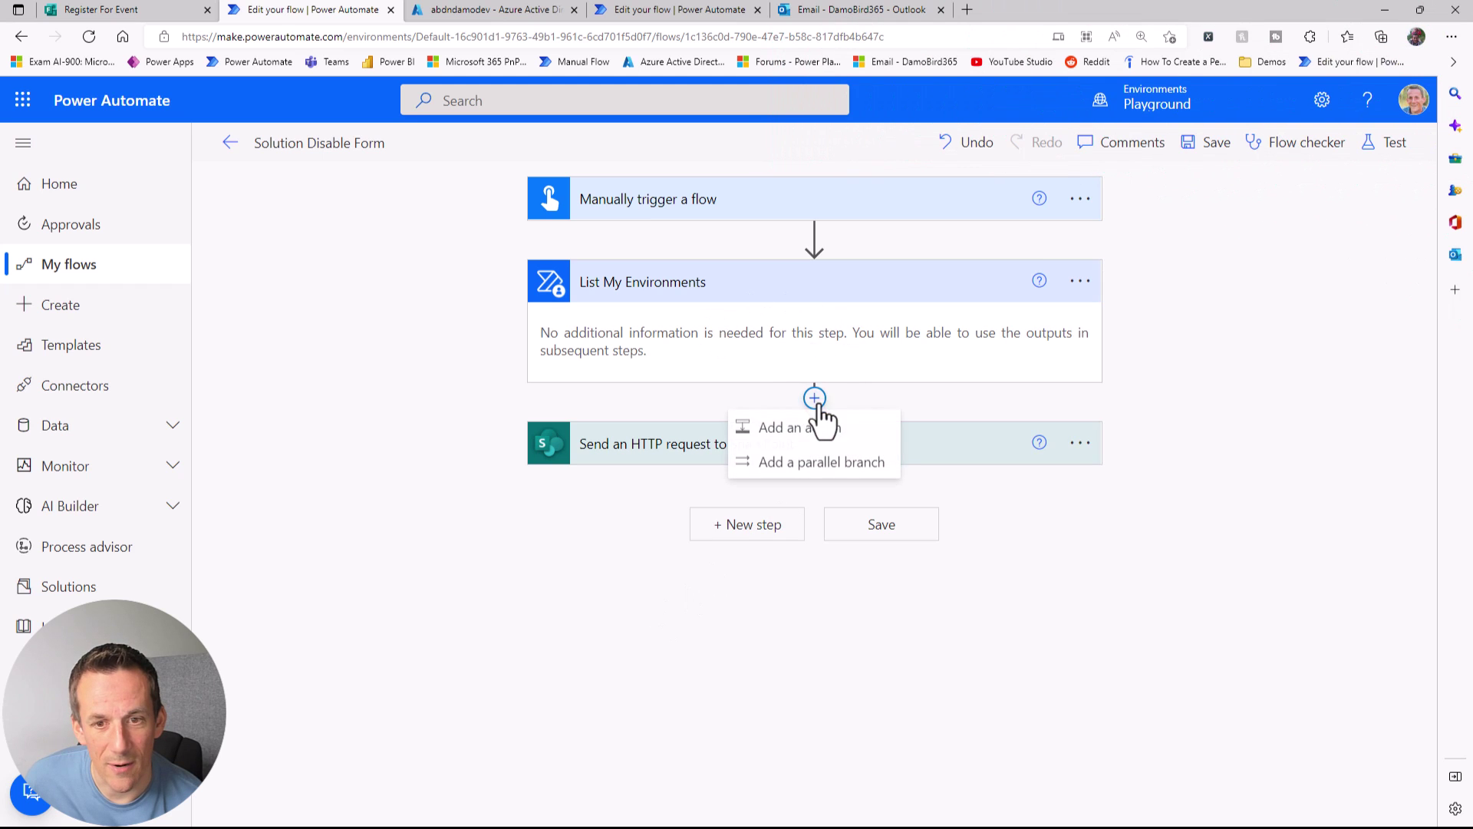
left_click(819, 430)
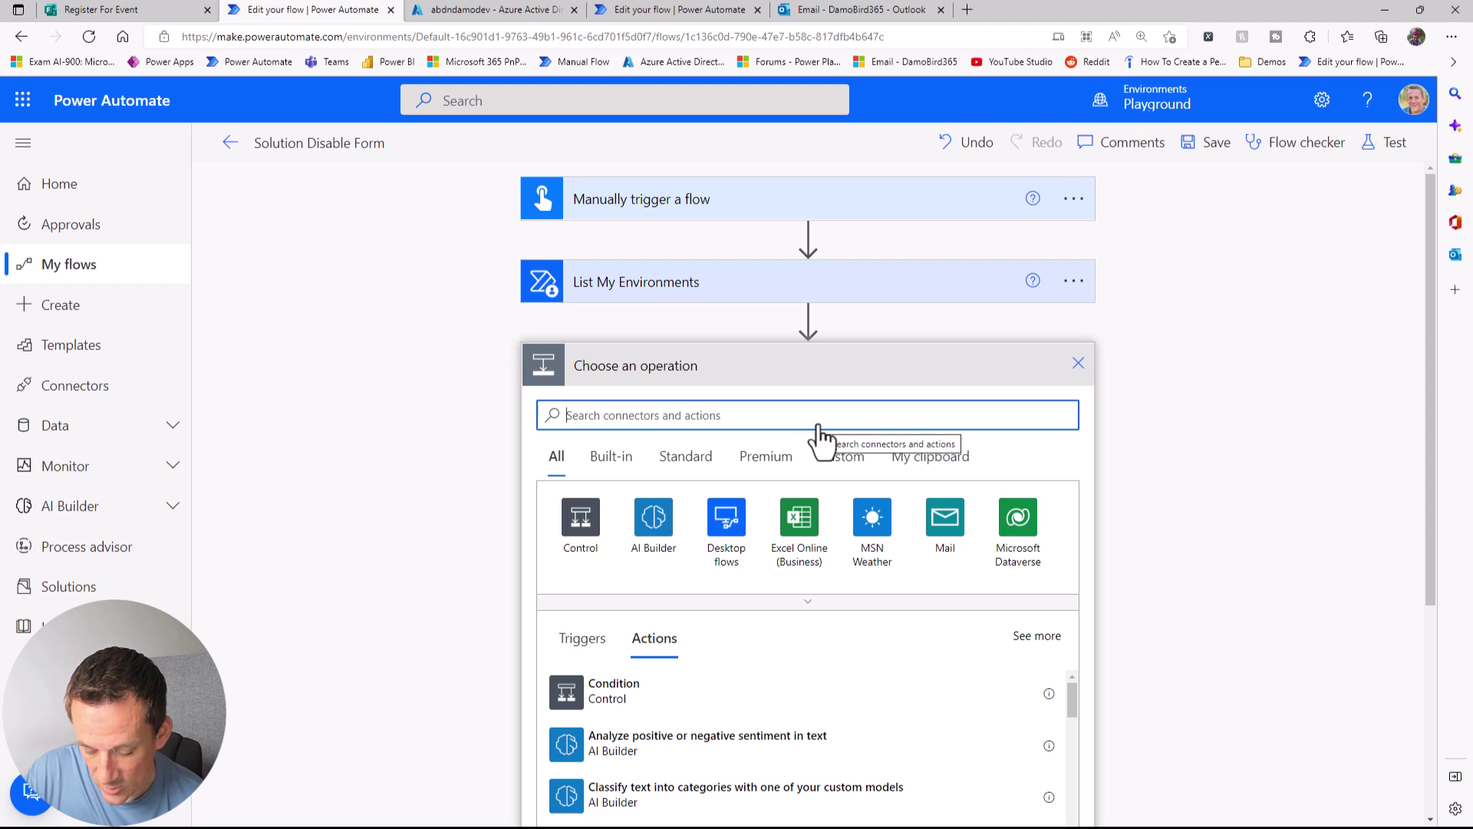
type("user profile")
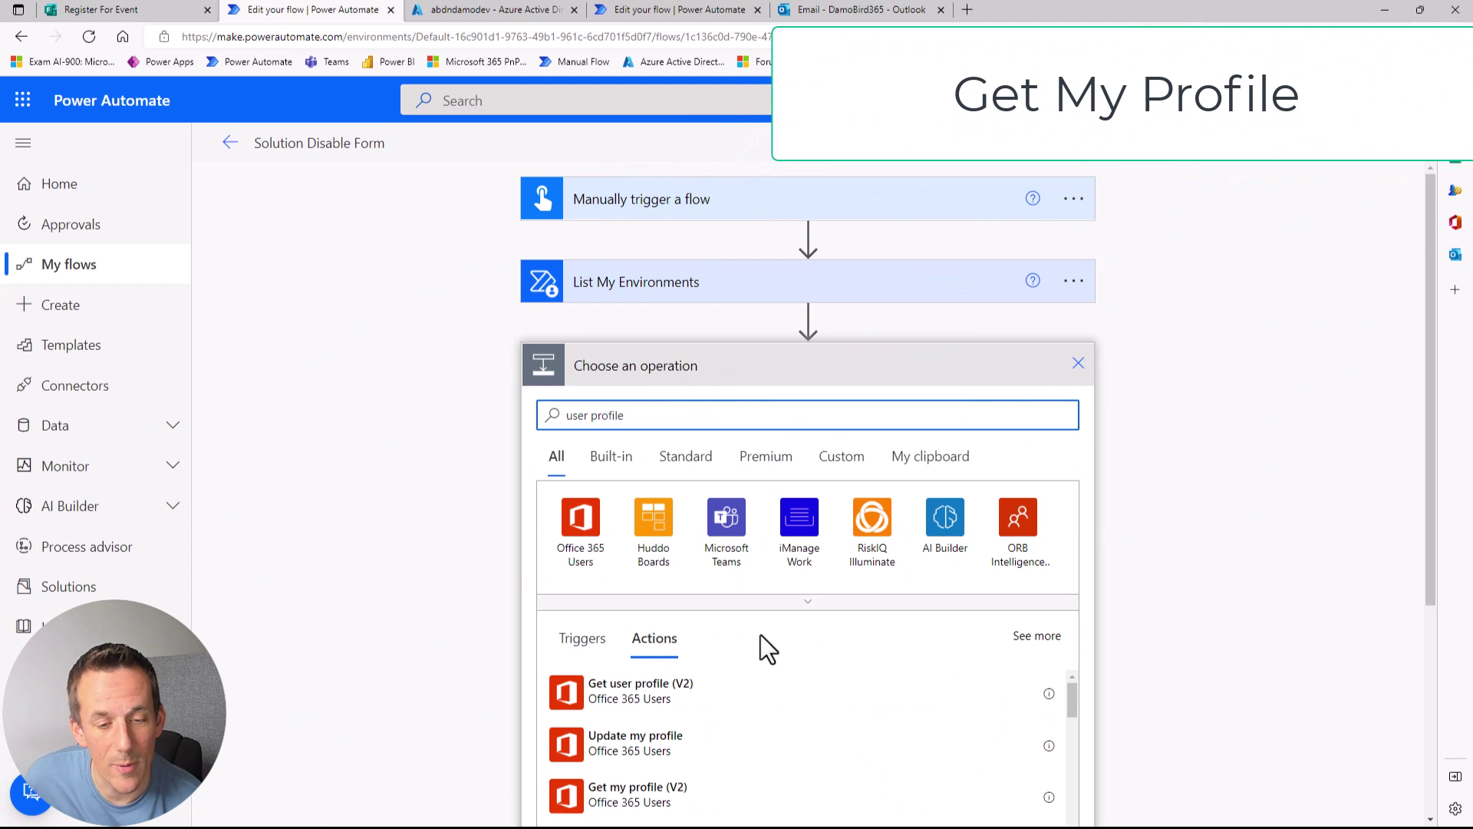
scroll(798, 695, "down", 1)
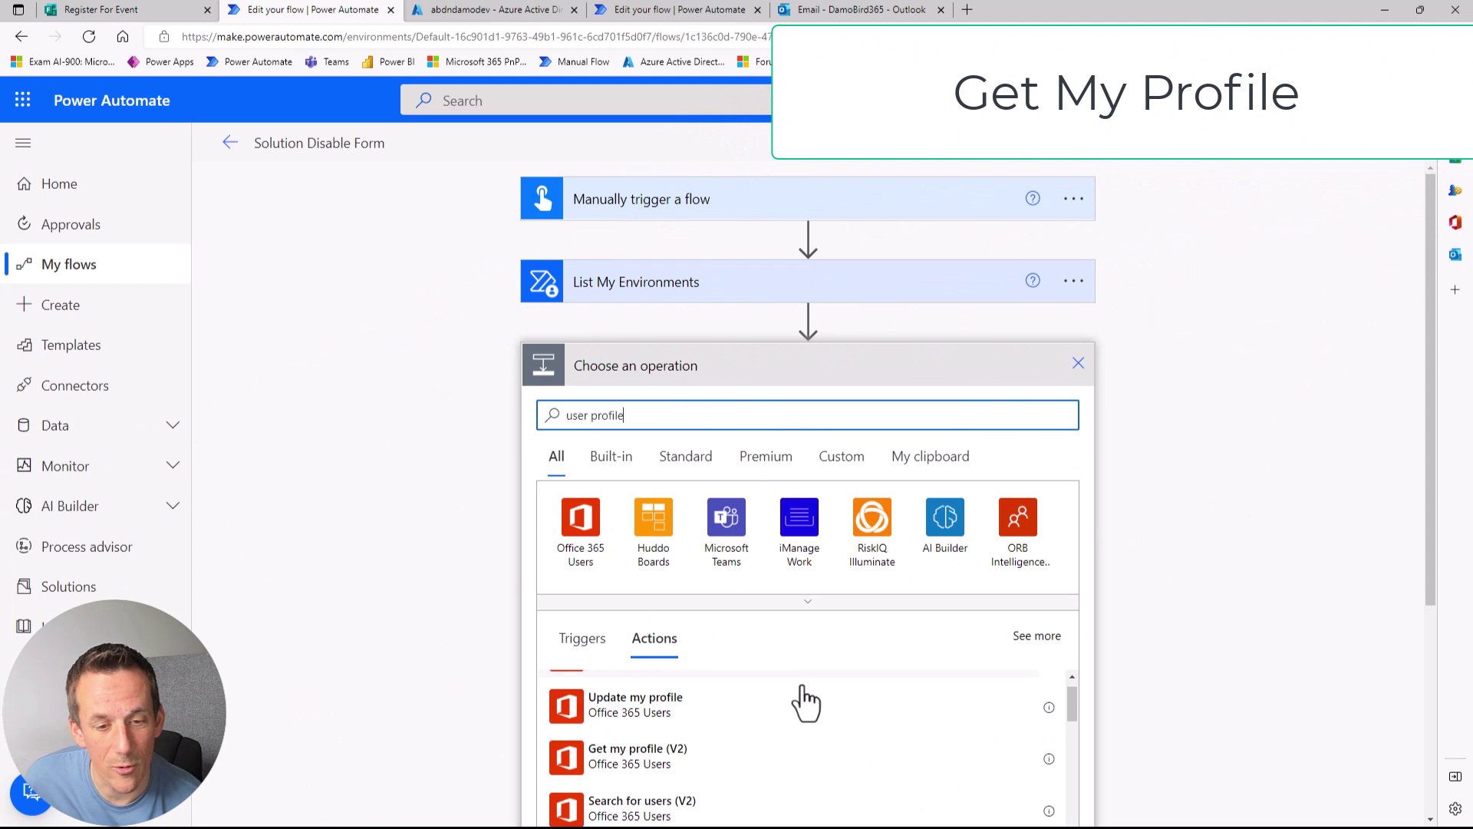
left_click(637, 744)
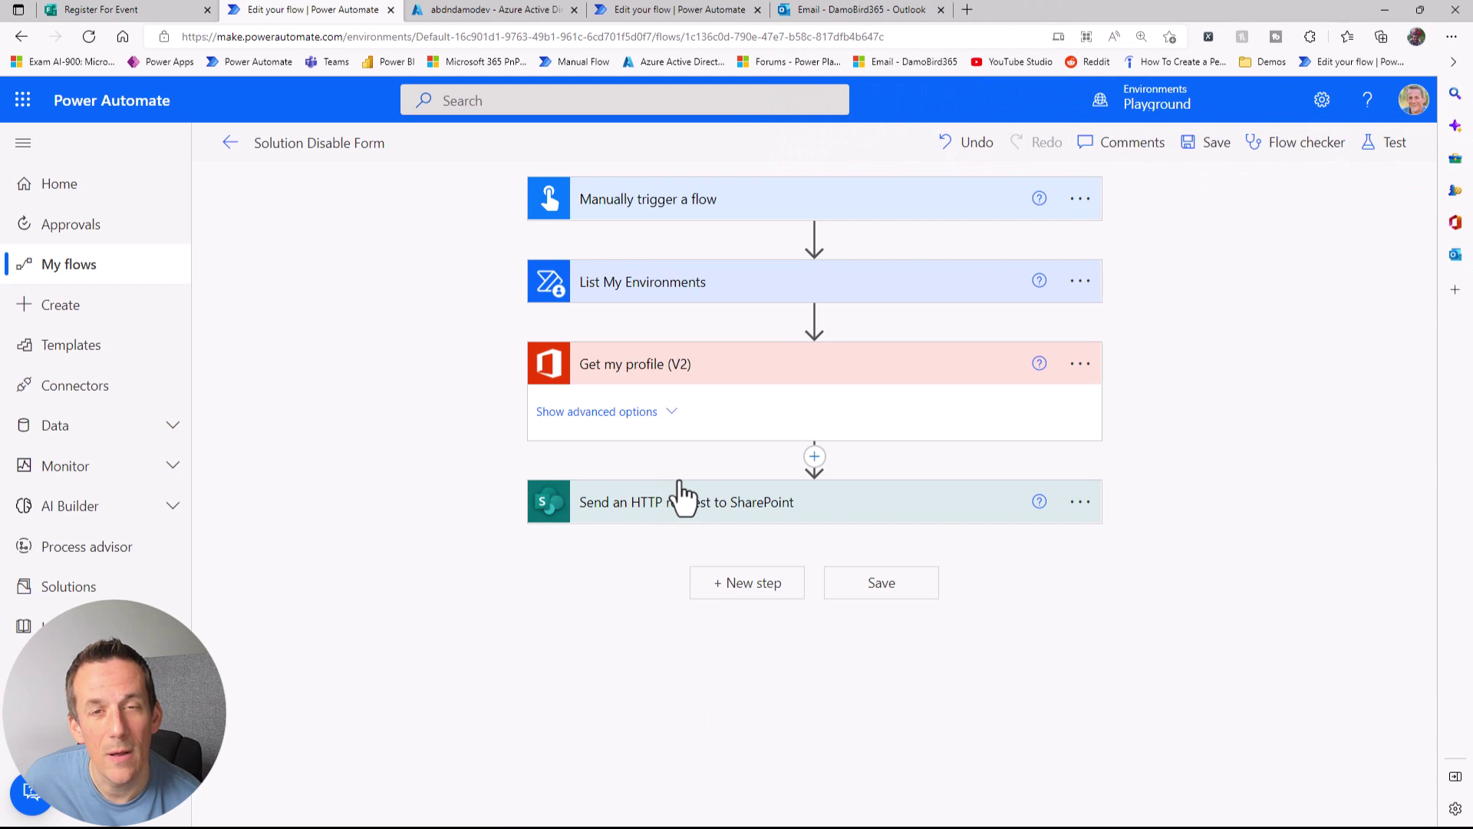
Step: Add a List teams action after Get my profile (V2) and save the flow
left_click(815, 459)
left_click(815, 487)
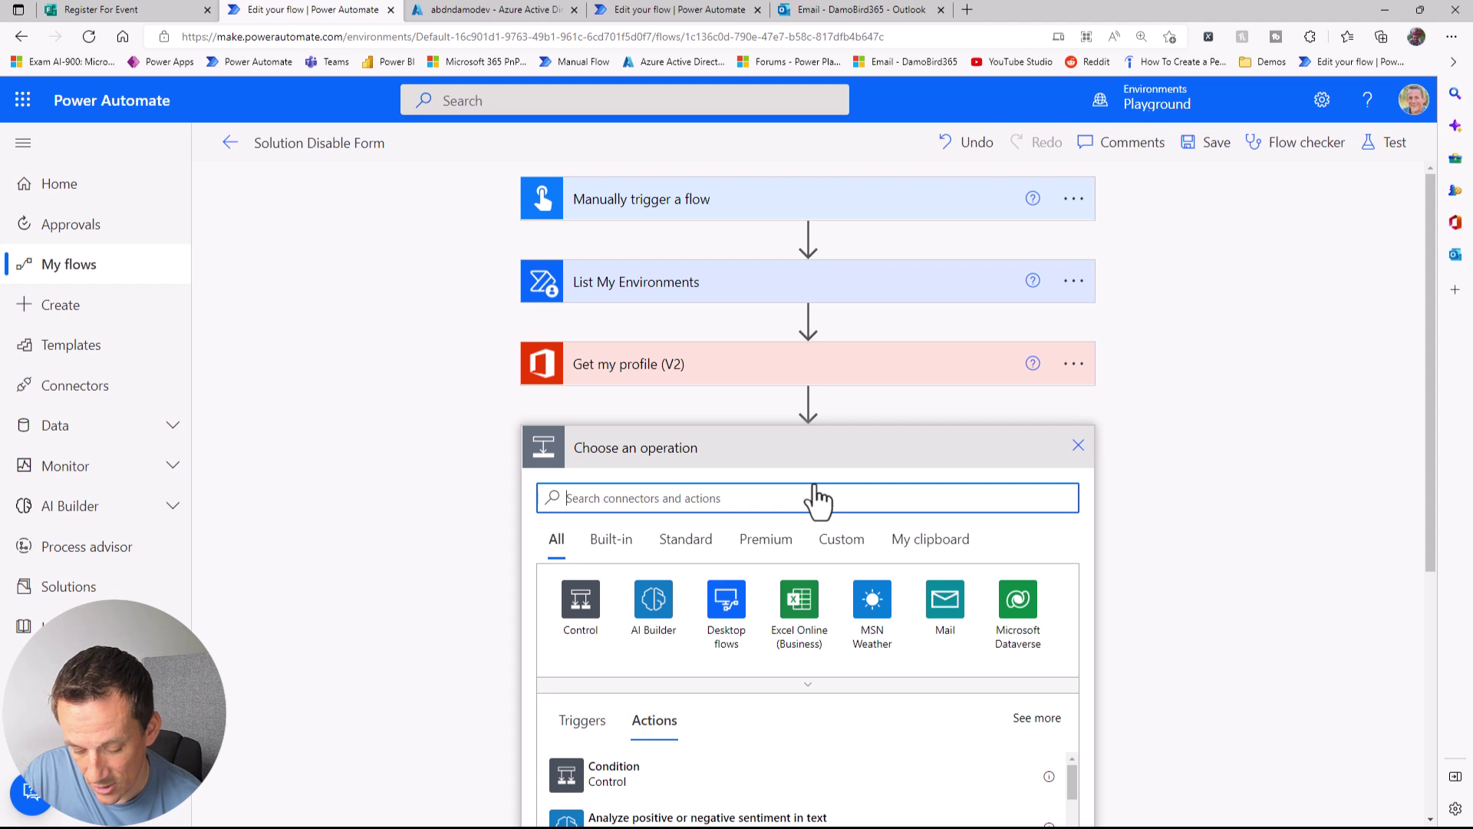
type("list teams")
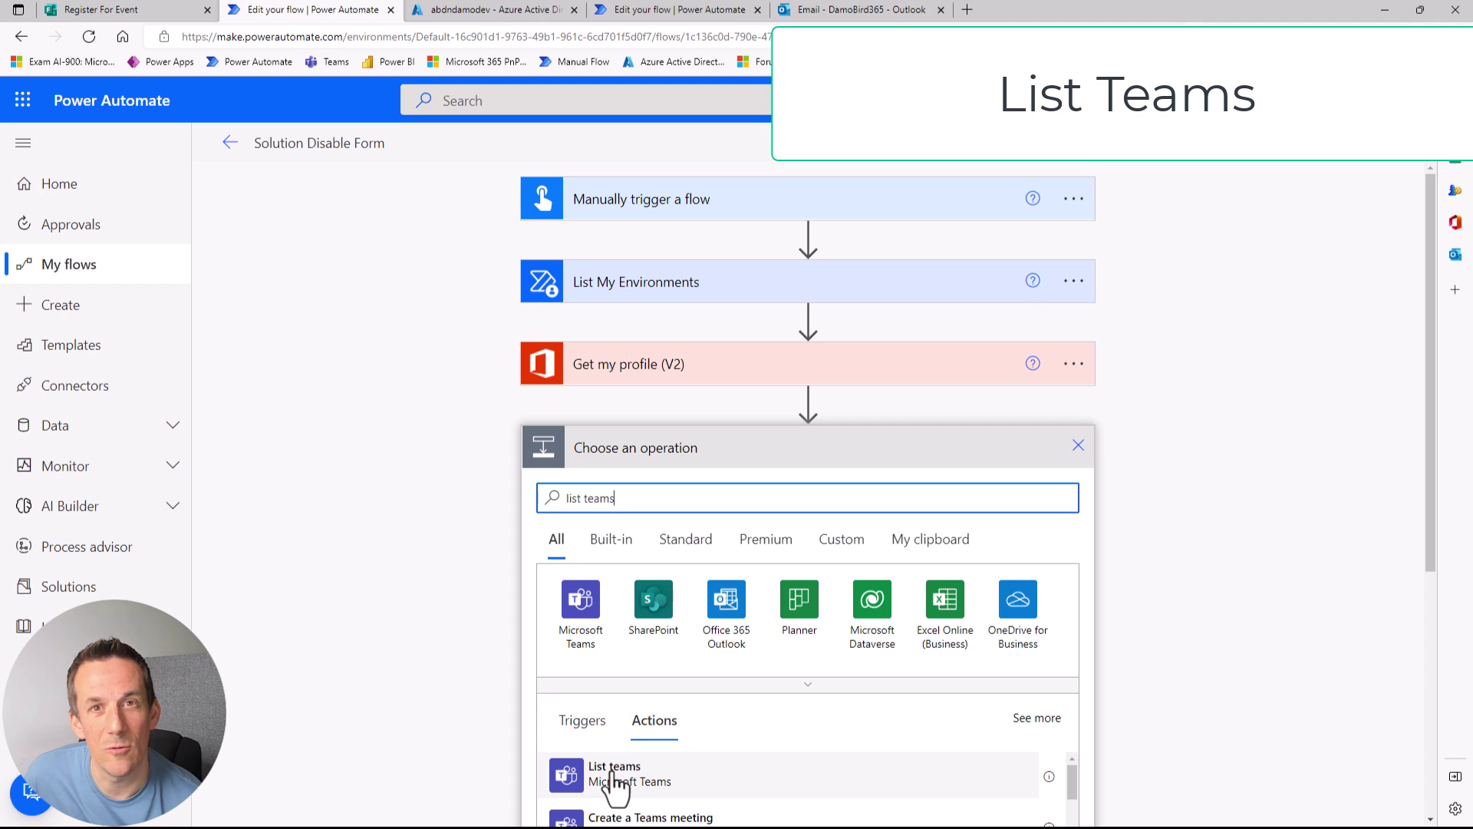
left_click(614, 773)
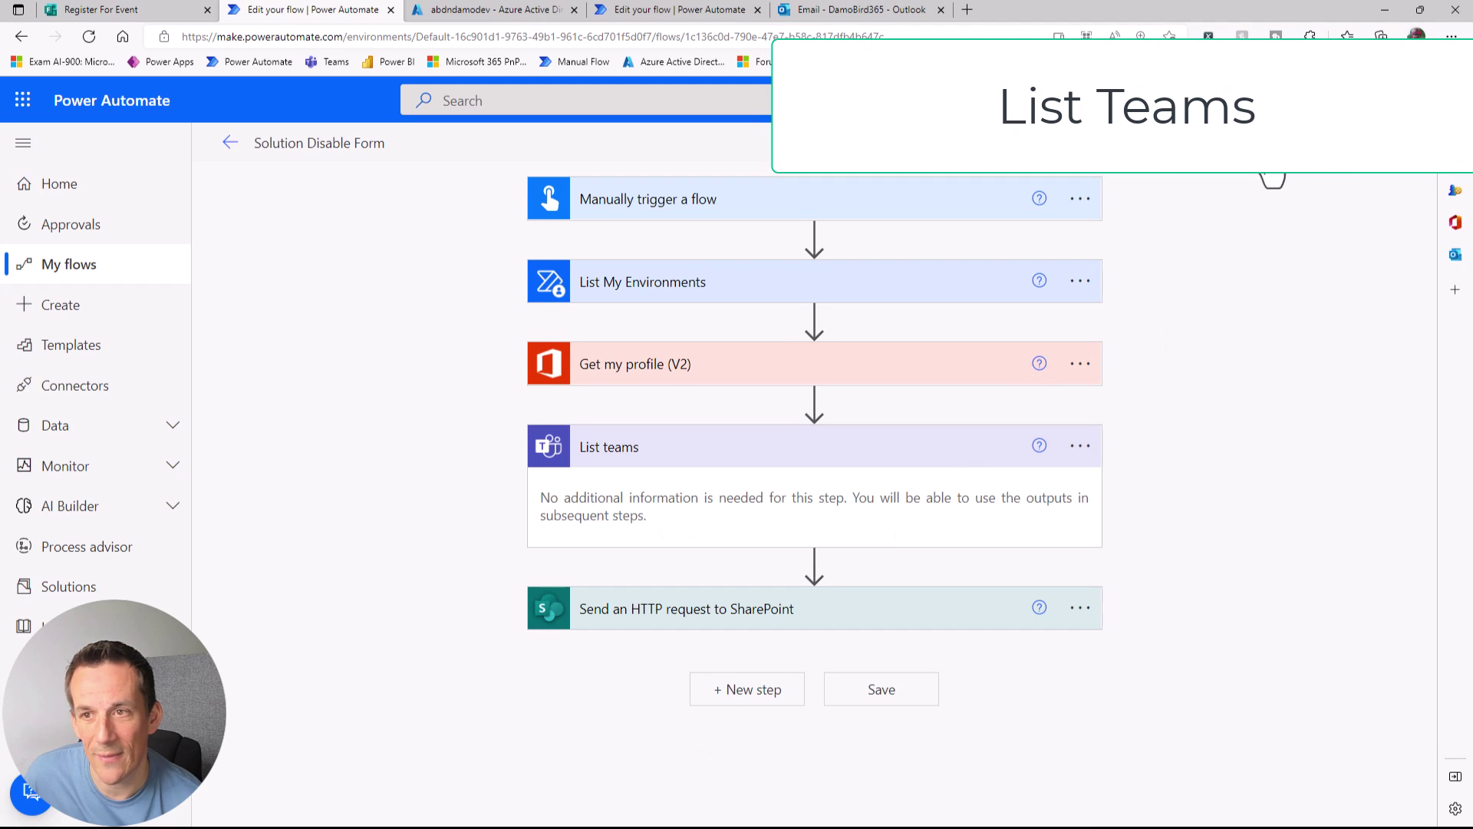
left_click(1205, 142)
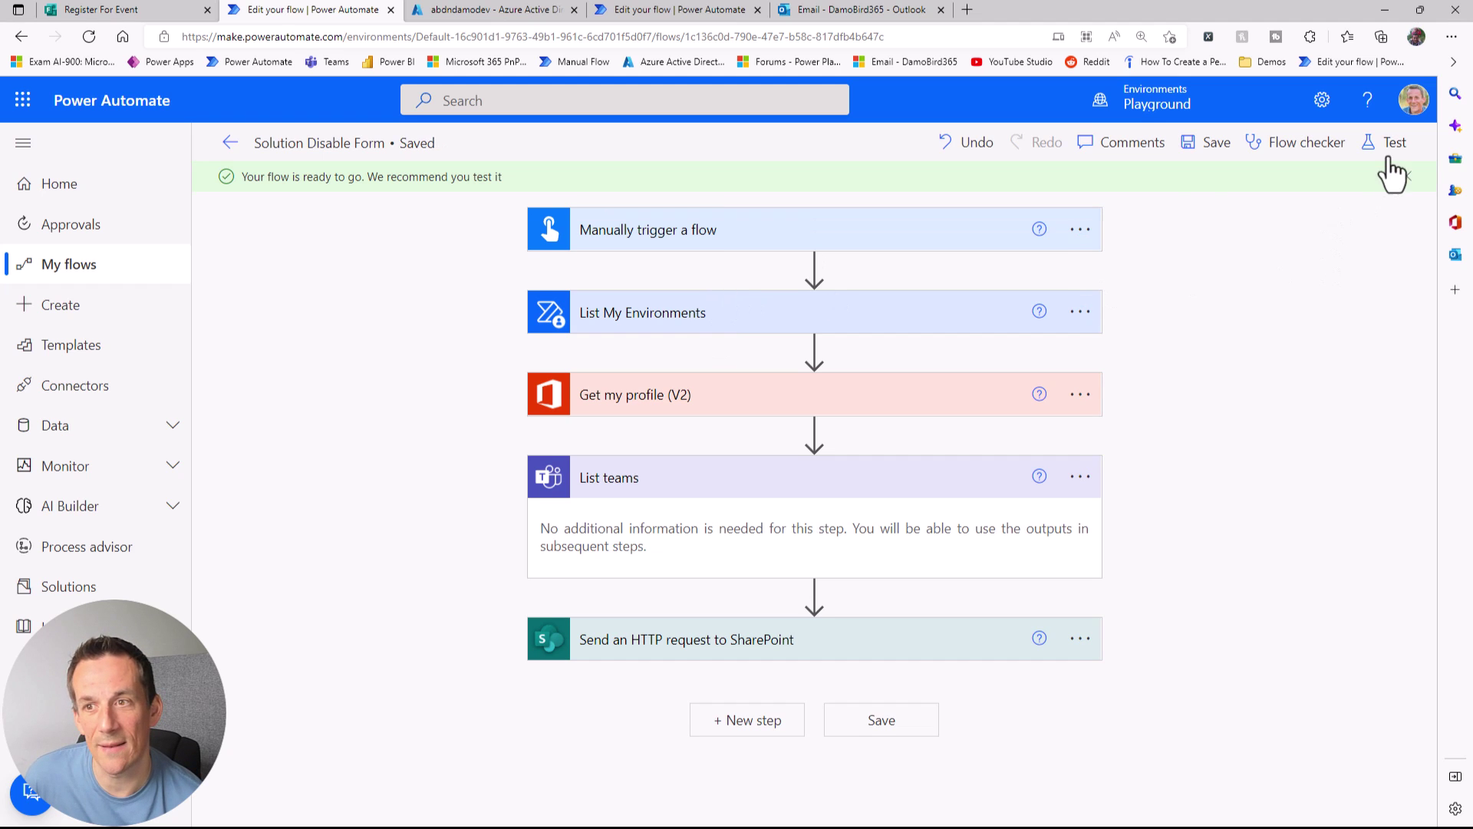
Step: Run a manual test of the Solution Disable Form flow
left_click(1387, 149)
left_click(1168, 795)
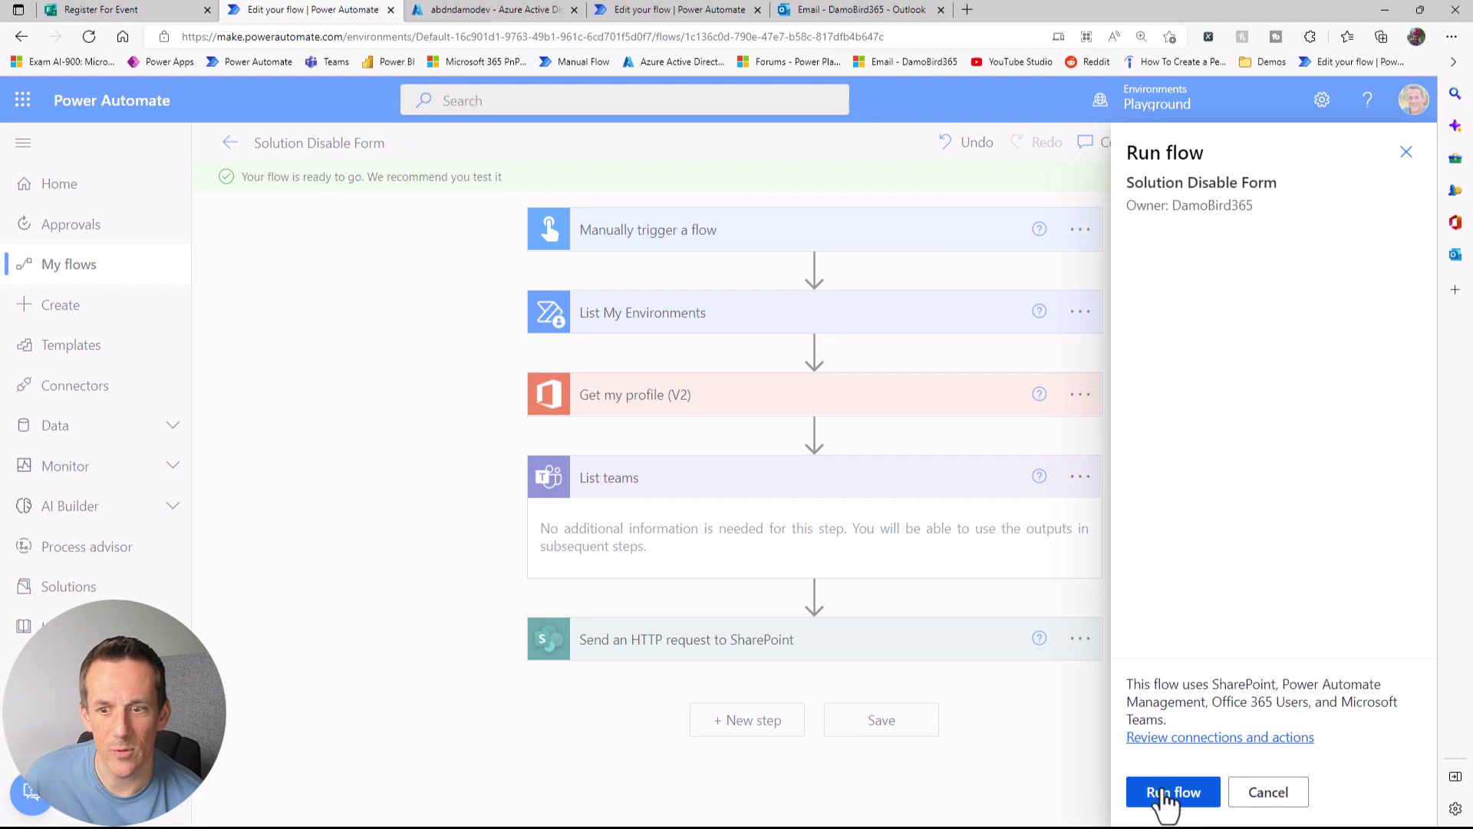
left_click(1164, 795)
left_click(1168, 793)
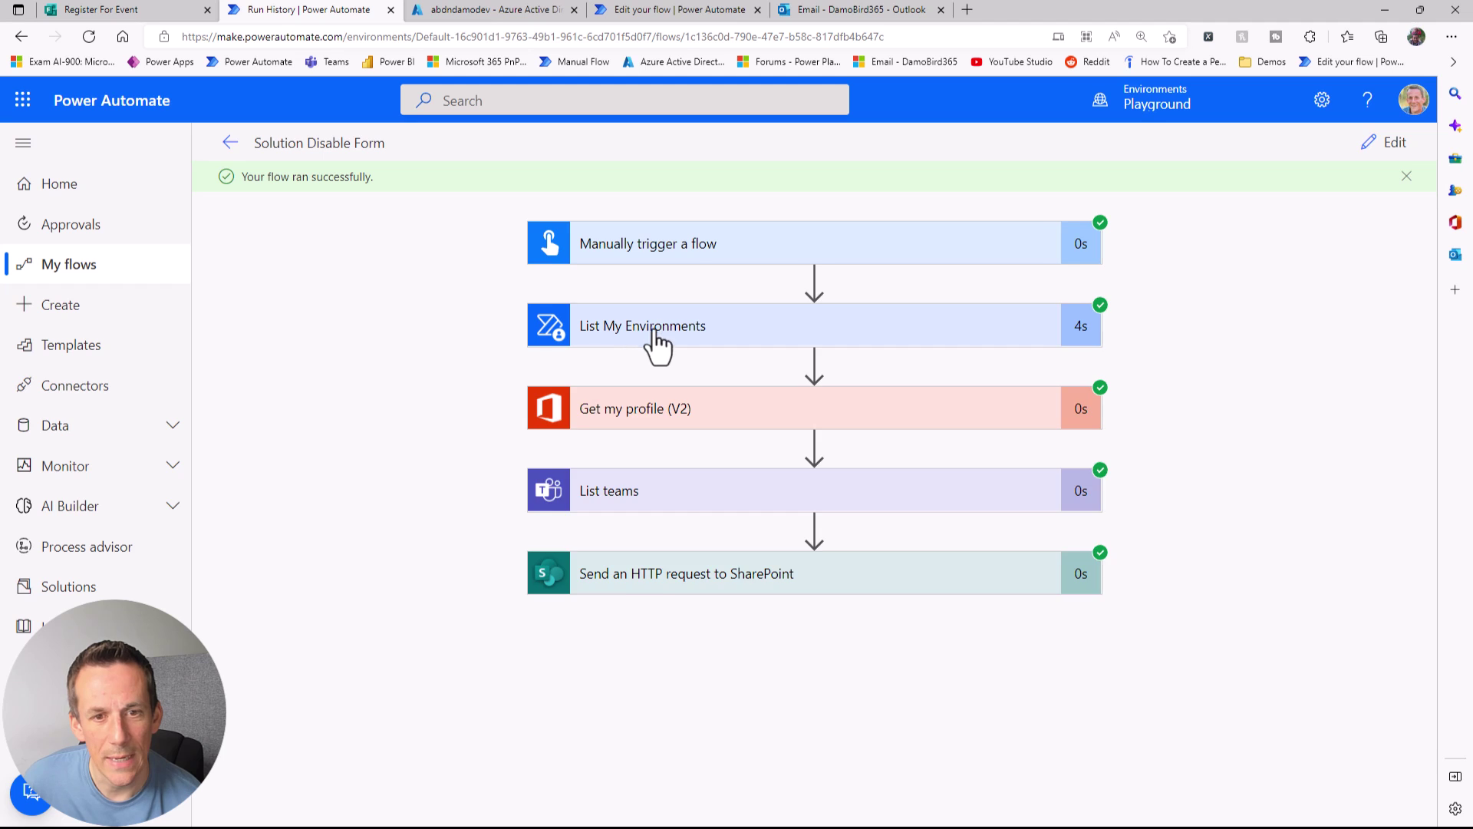
Step: View List My Environments raw outputs, highlighting isDefault and the environment GUID in the address
left_click(638, 338)
left_click(999, 486)
scroll(1142, 480, "down", 4)
scroll(1142, 479, "down", 4)
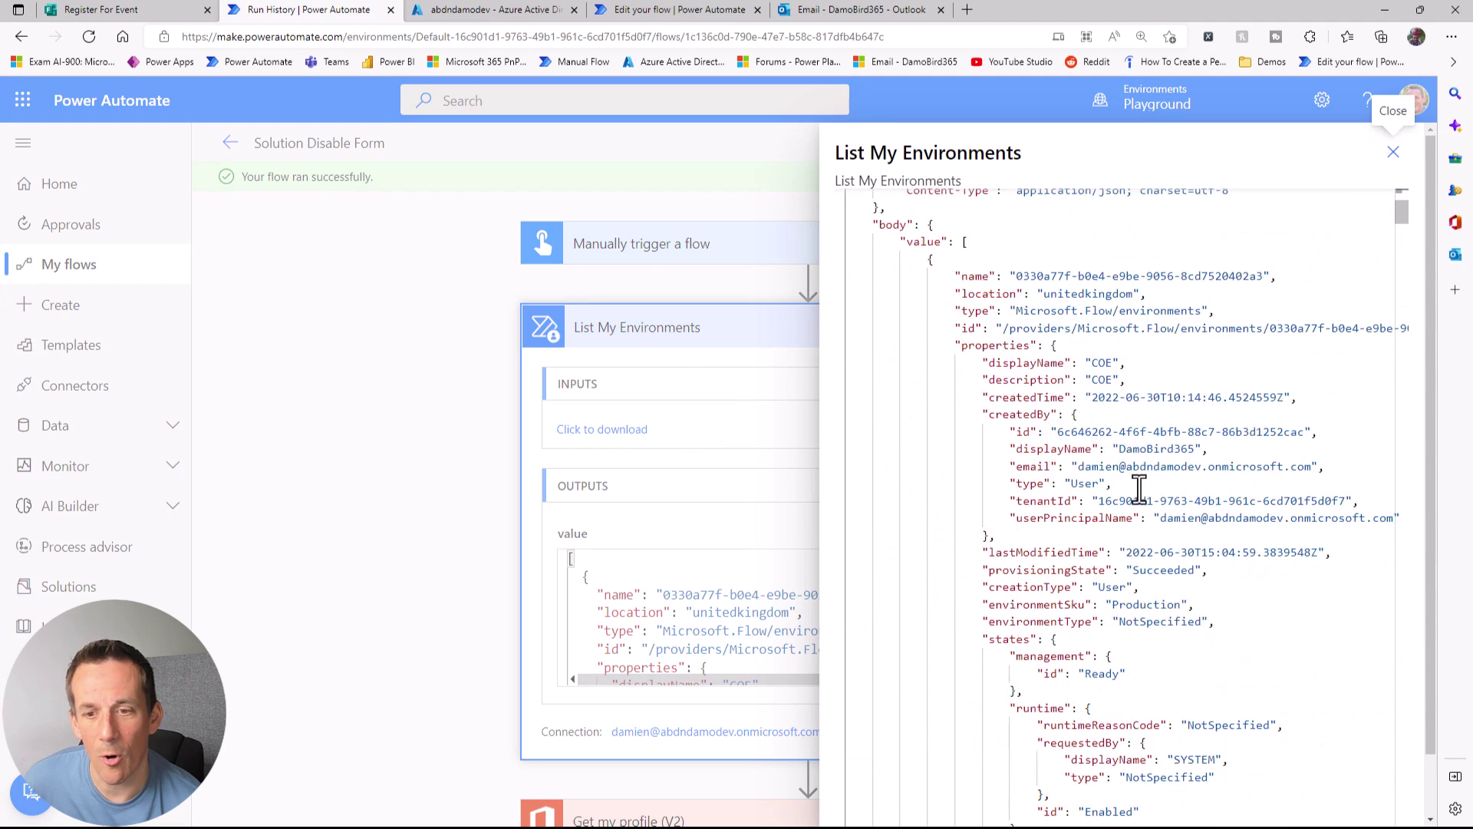
scroll(1143, 525, "down", 2)
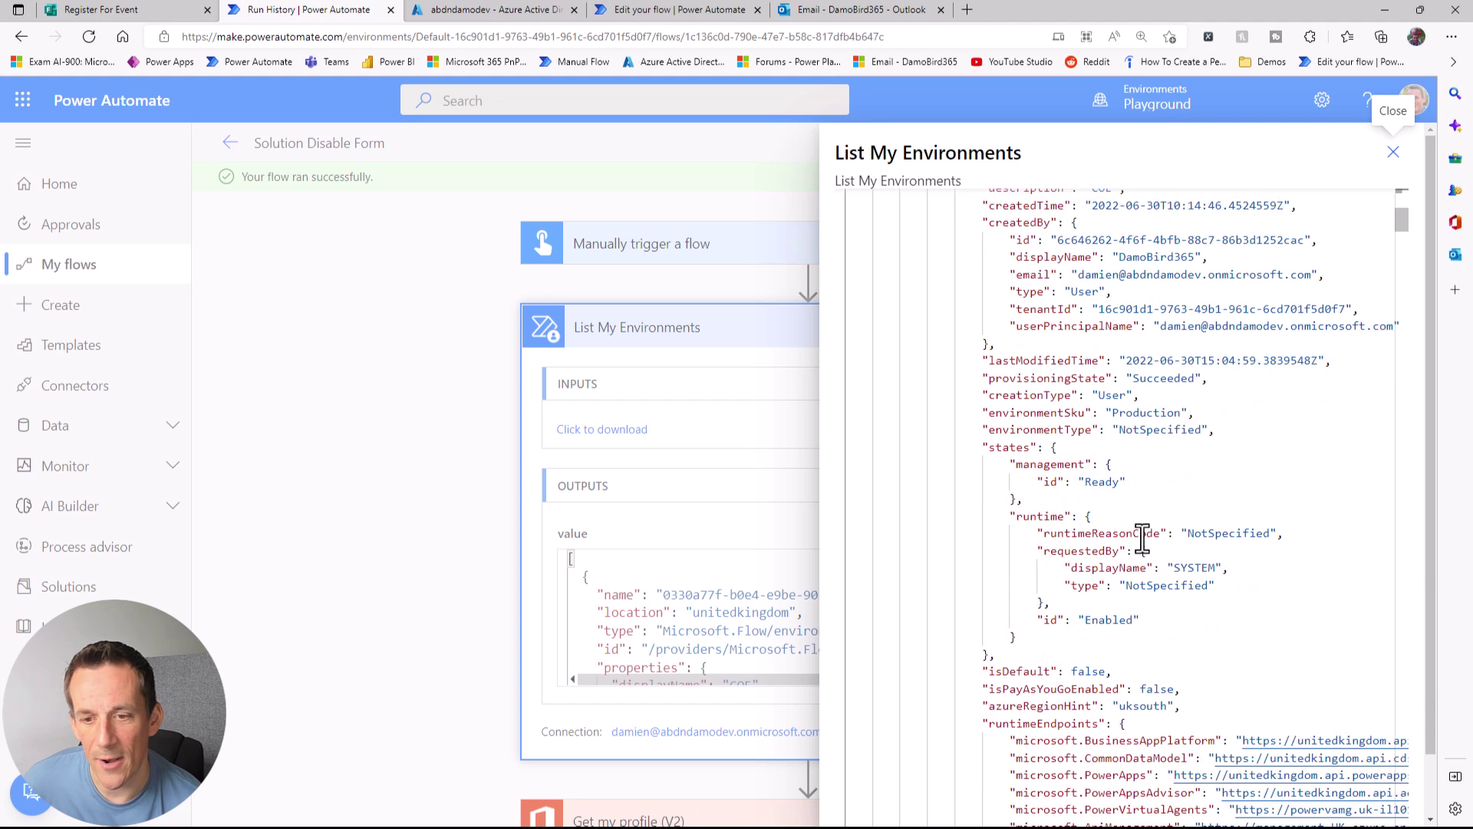
left_click_drag(992, 576, 1048, 576)
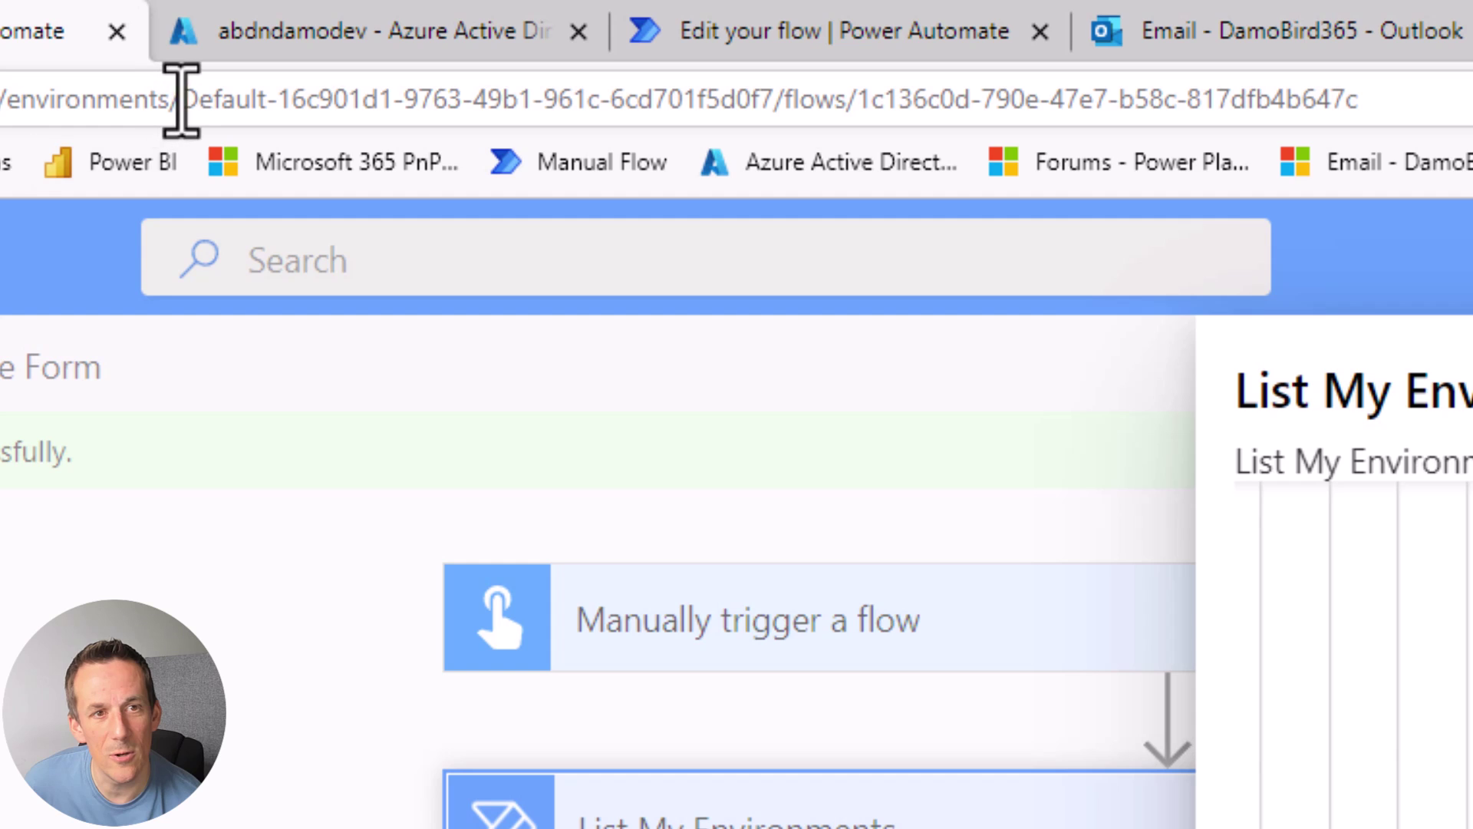
left_click_drag(182, 100, 776, 99)
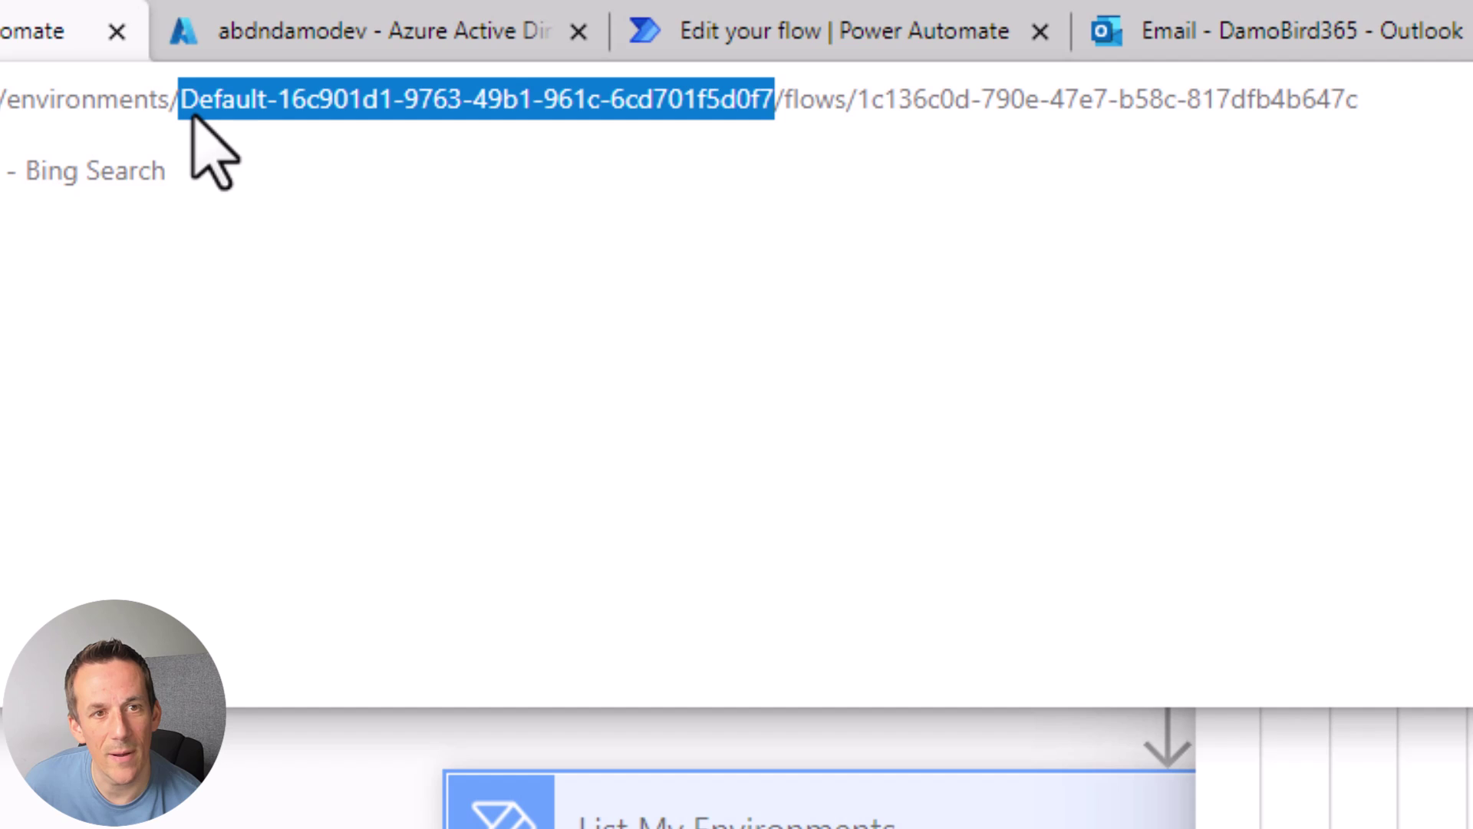
left_click_drag(286, 100, 763, 99)
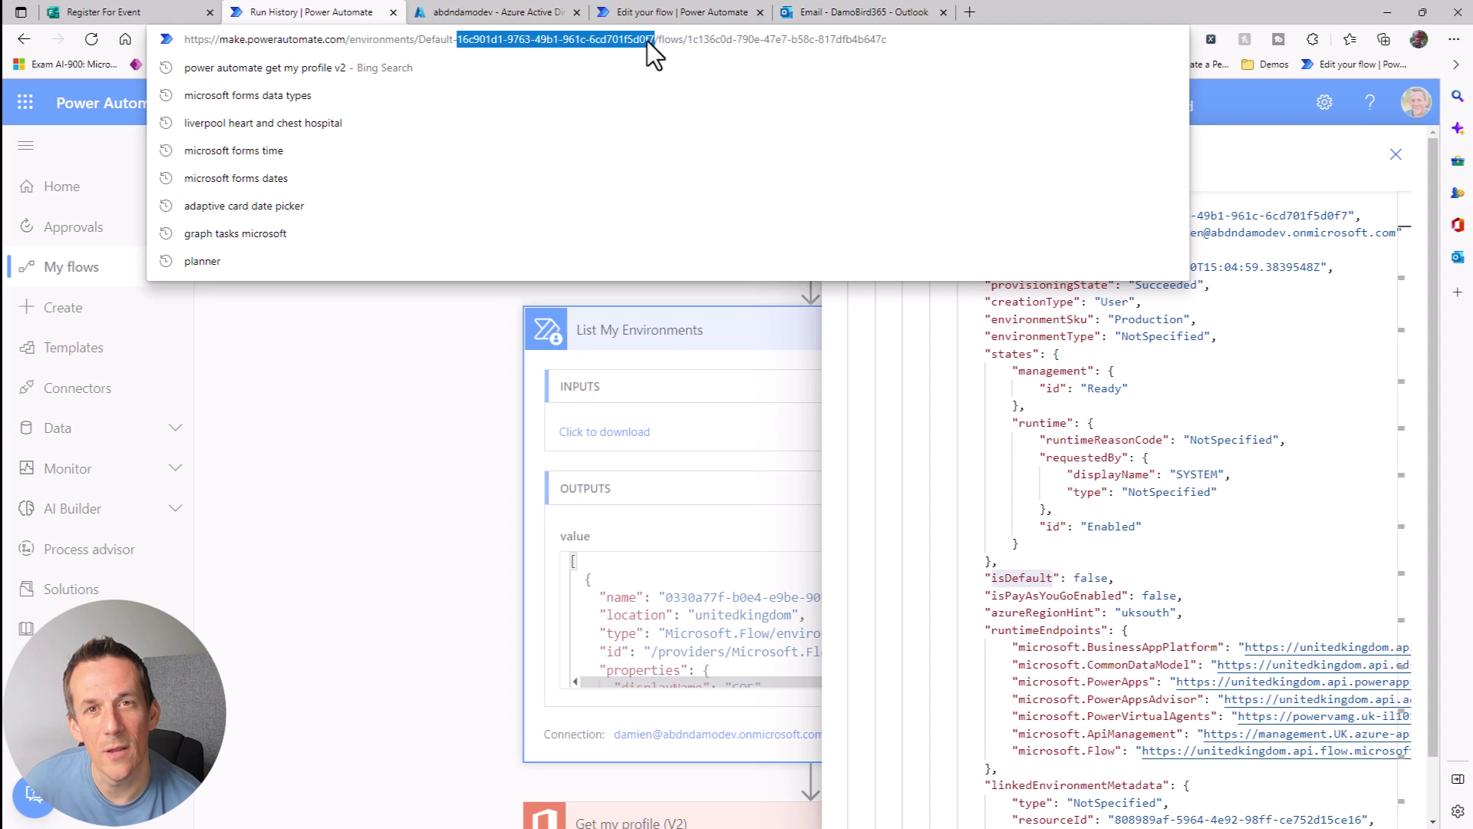
Step: Close the raw output and highlight the Id in the Get my profile (V2) results
left_click(1396, 155)
scroll(662, 472, "down", 3)
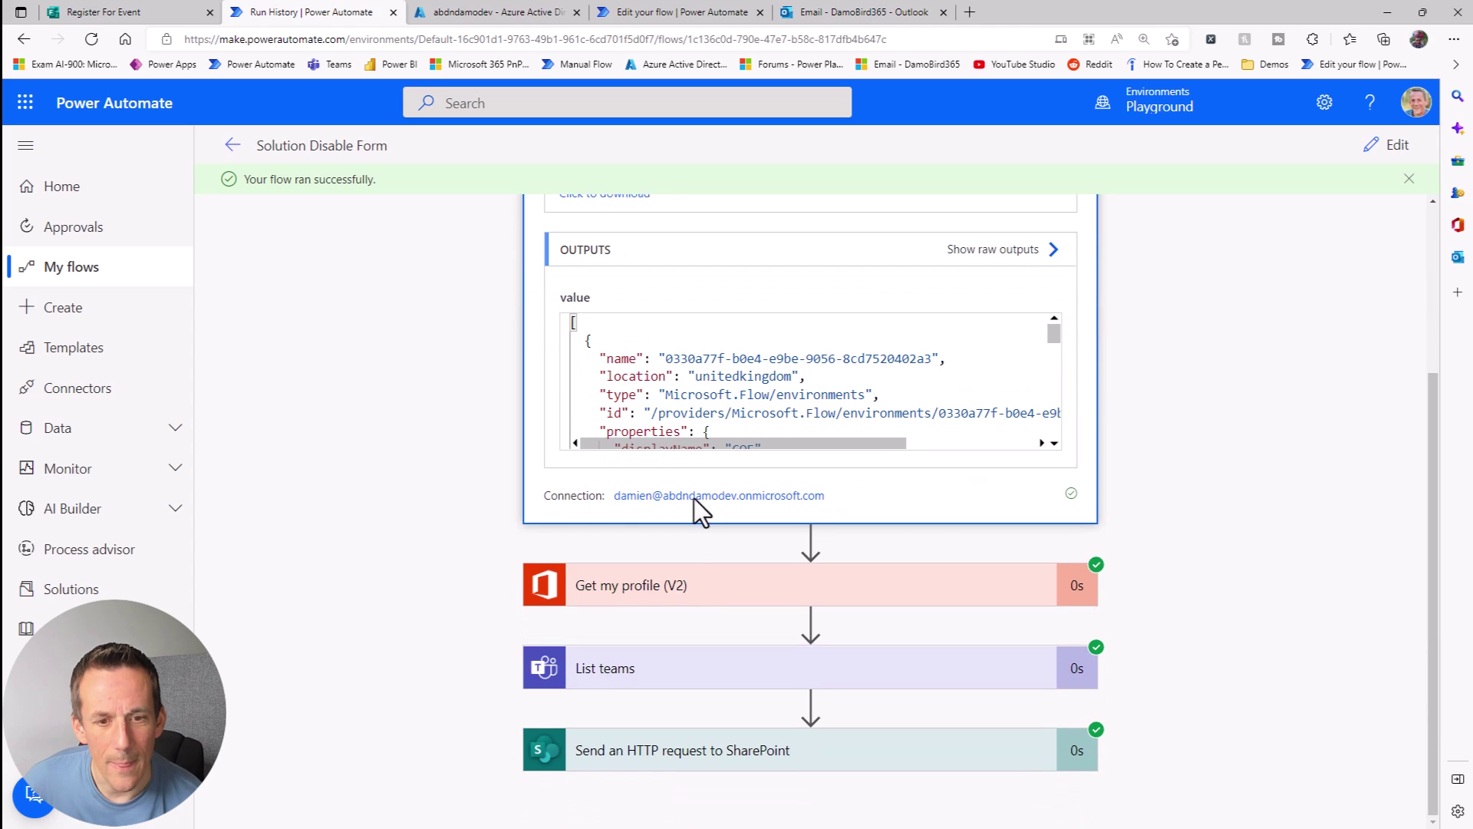
left_click(687, 593)
scroll(724, 588, "down", 3)
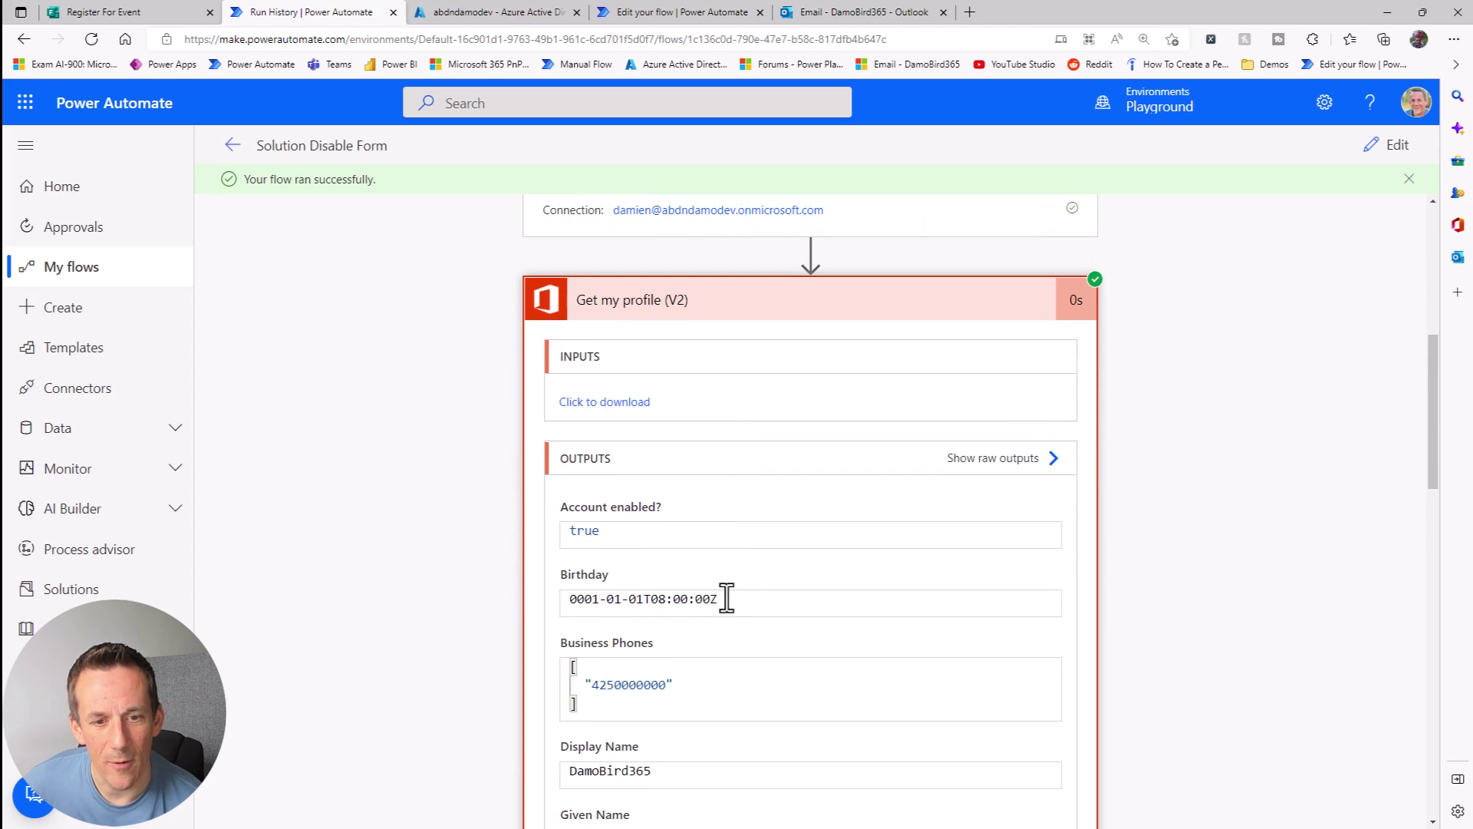
scroll(1057, 583, "down", 5)
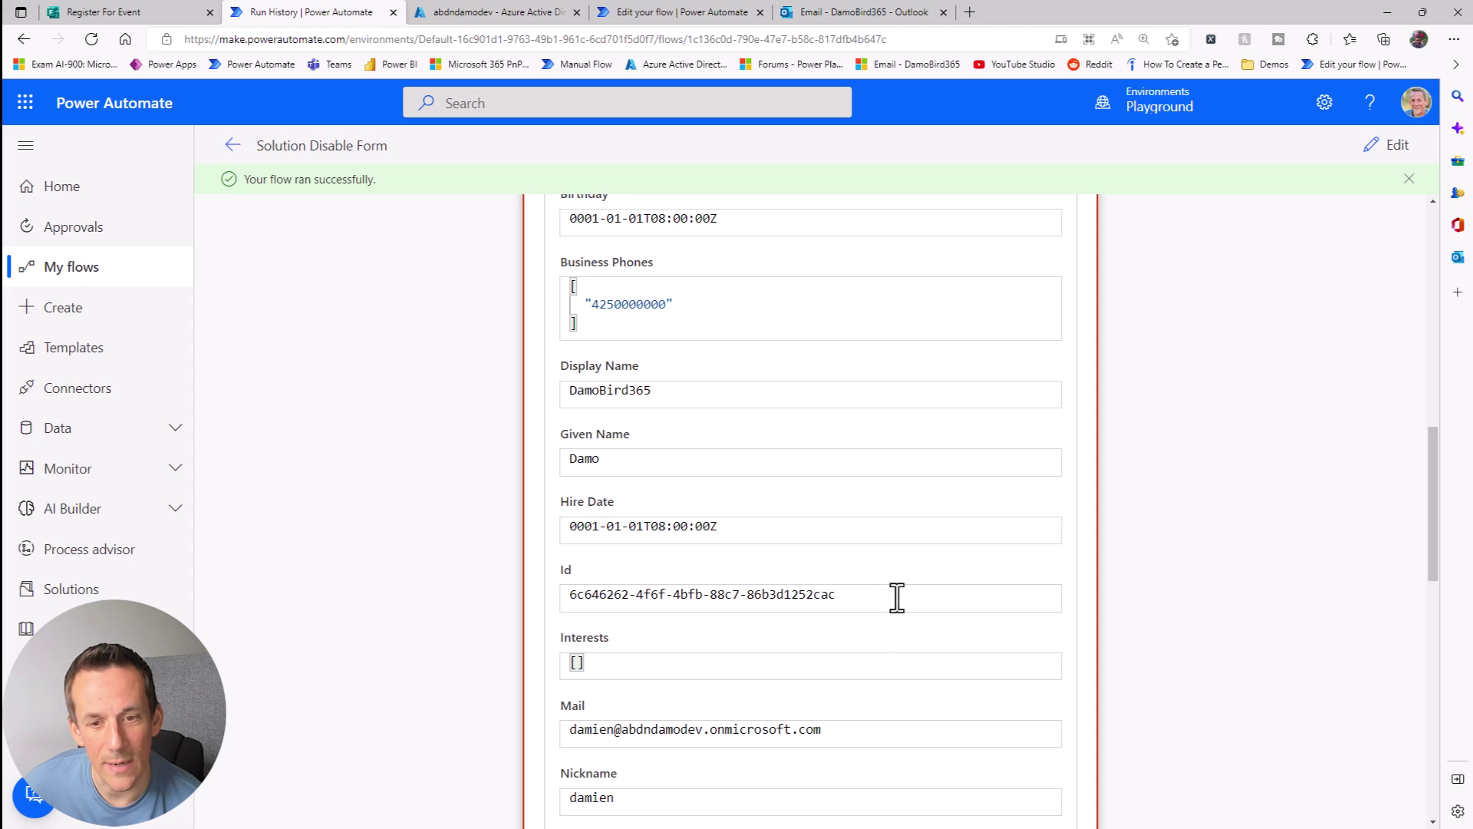
left_click_drag(893, 601, 492, 607)
mouse_move(513, 529)
left_mouse_down()
mouse_move(521, 667)
mouse_move(1133, 533)
left_mouse_up()
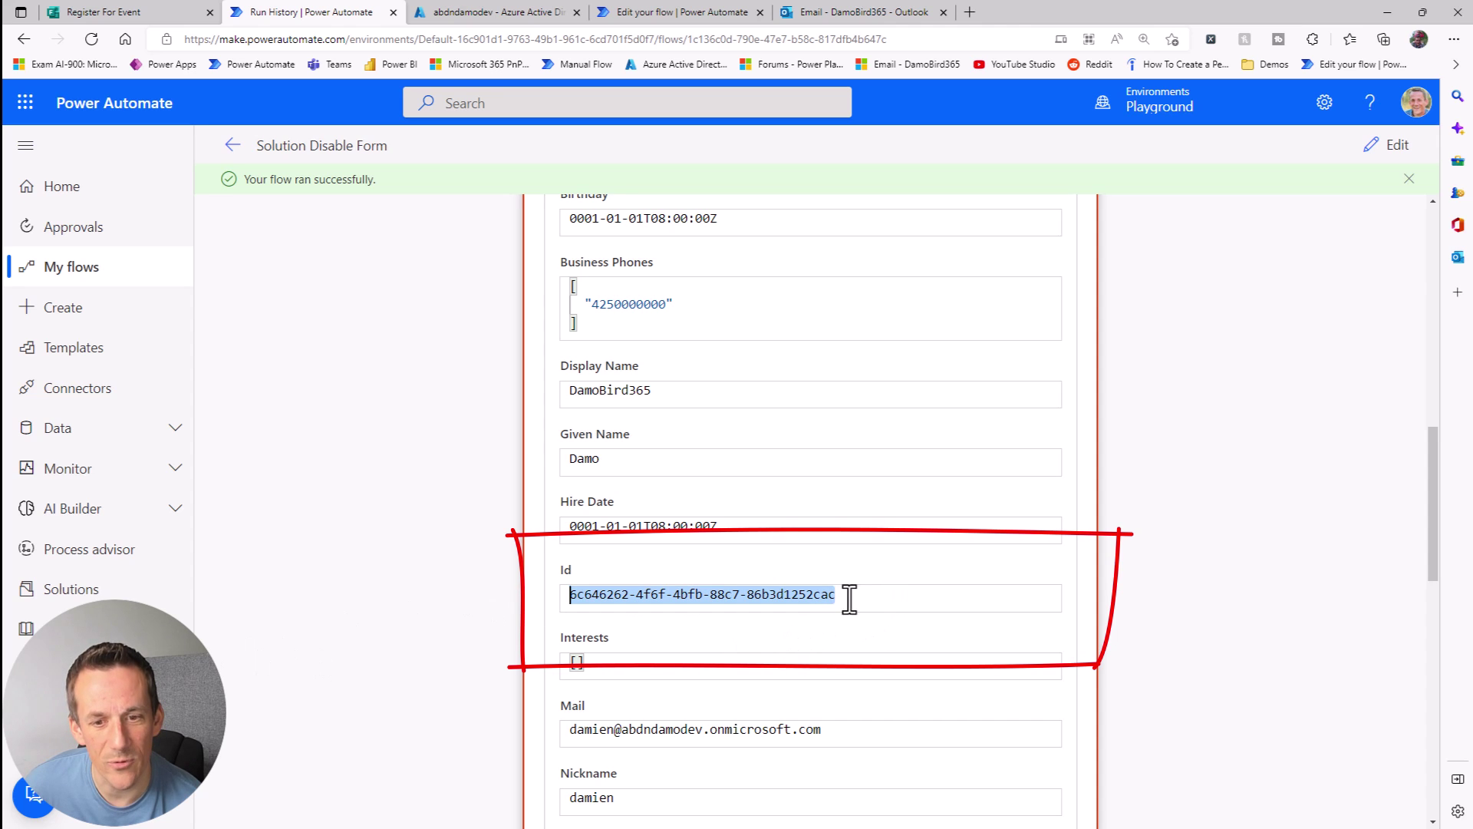
scroll(1177, 583, "down", 11)
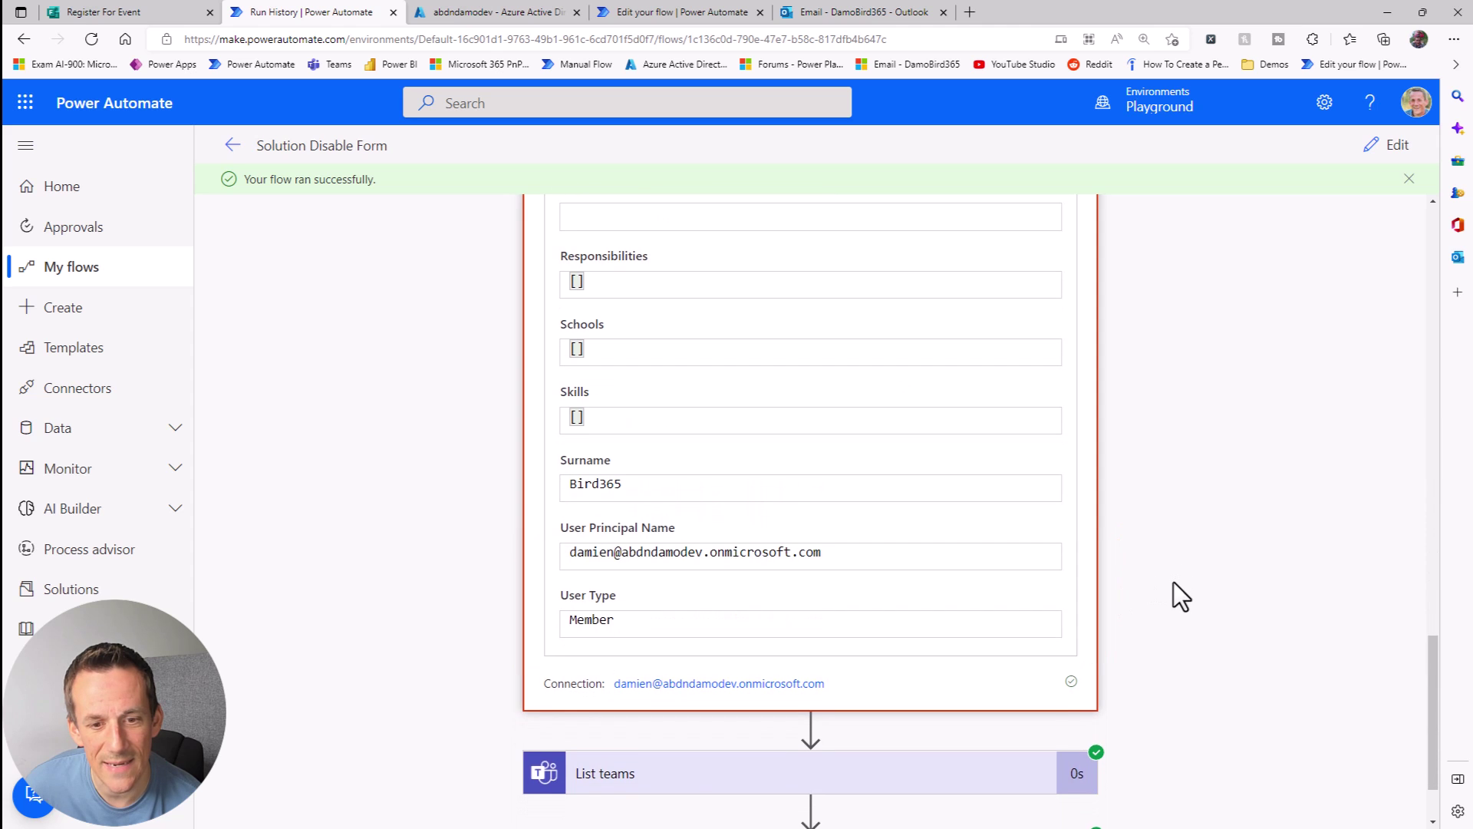
scroll(1128, 637, "down", 2)
Step: Expand the SharePoint request's inputs and highlight the user id inside its Uri
left_click(783, 767)
scroll(1158, 591, "down", 6)
scroll(1142, 601, "down", 3)
left_click_drag(715, 364, 817, 364)
left_click_drag(948, 353, 861, 355)
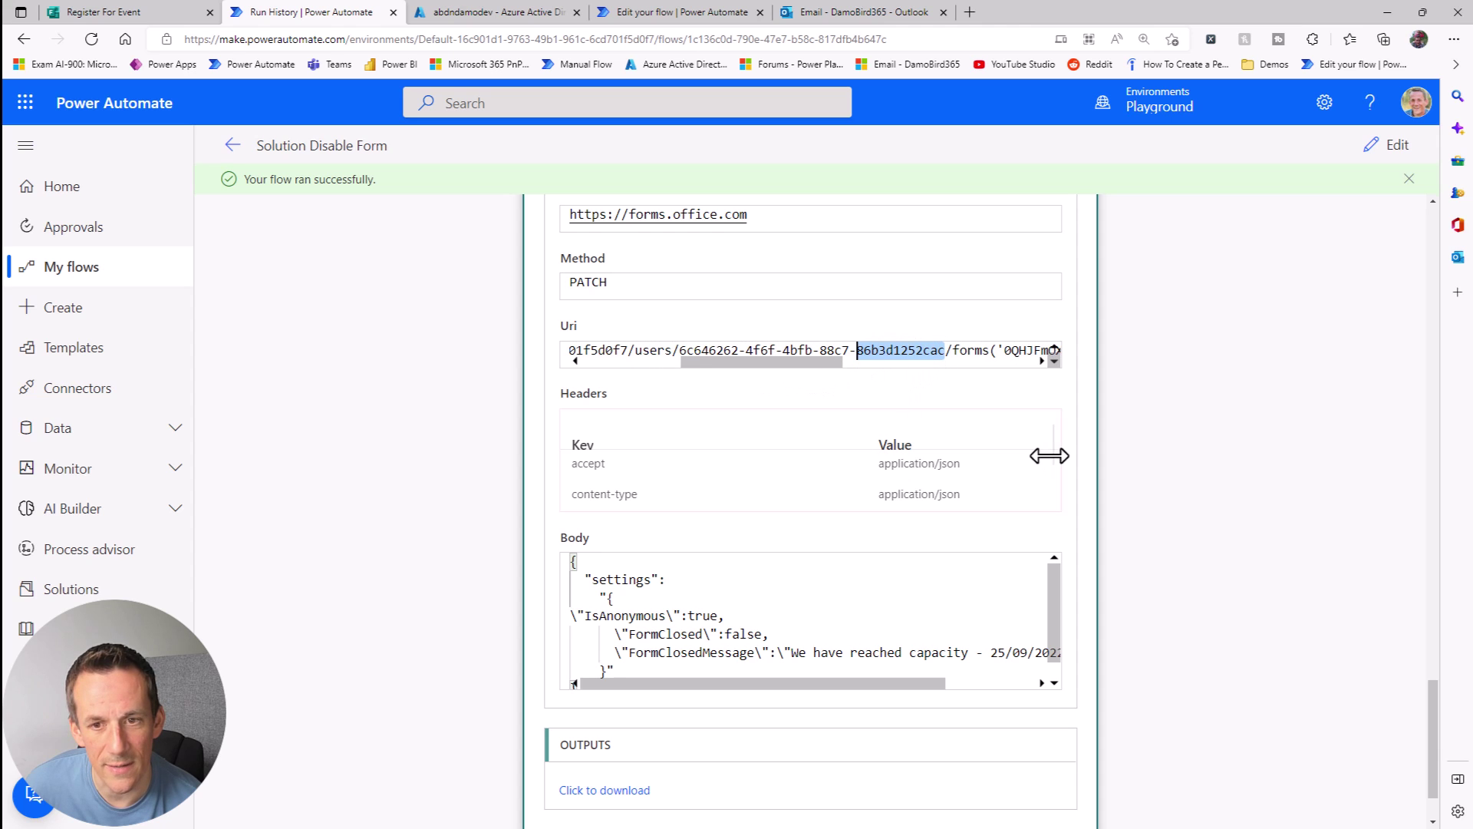
scroll(1171, 482, "up", 5)
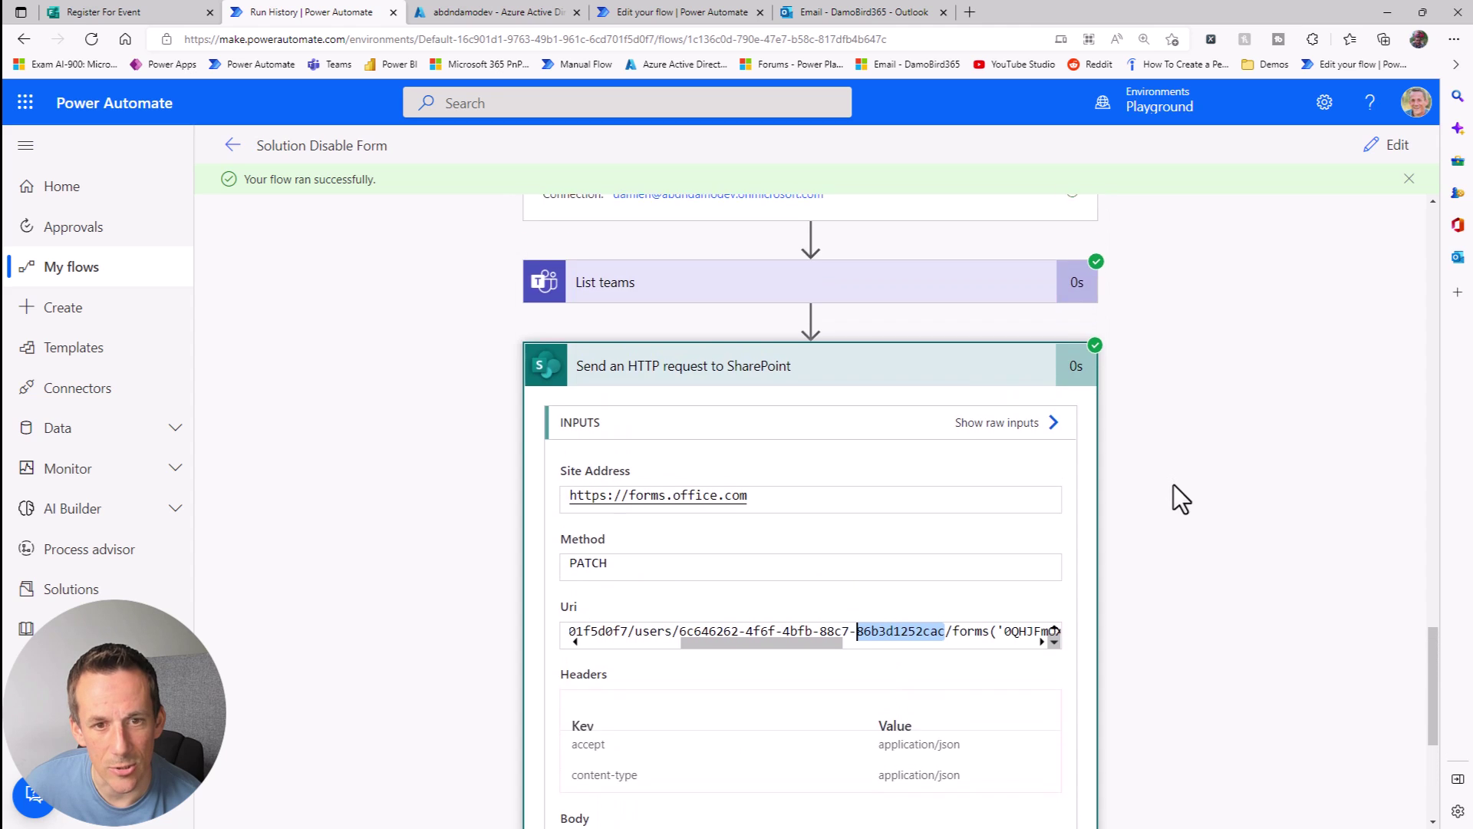
Step: Expand List teams results and compare the team id and tenantId with the address's tenant id
left_click(667, 384)
scroll(1164, 434, "down", 3)
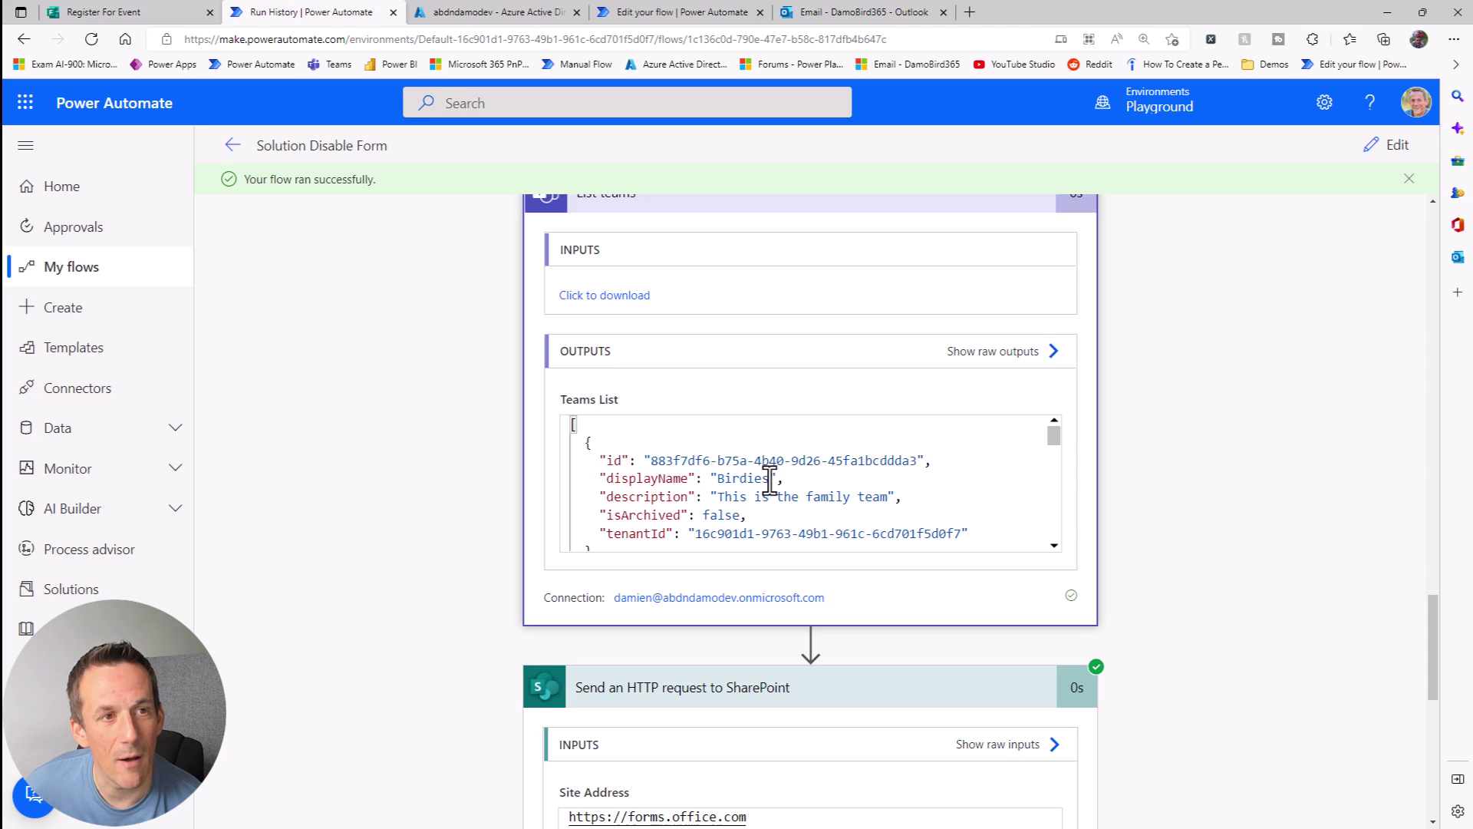
left_click_drag(653, 461, 918, 460)
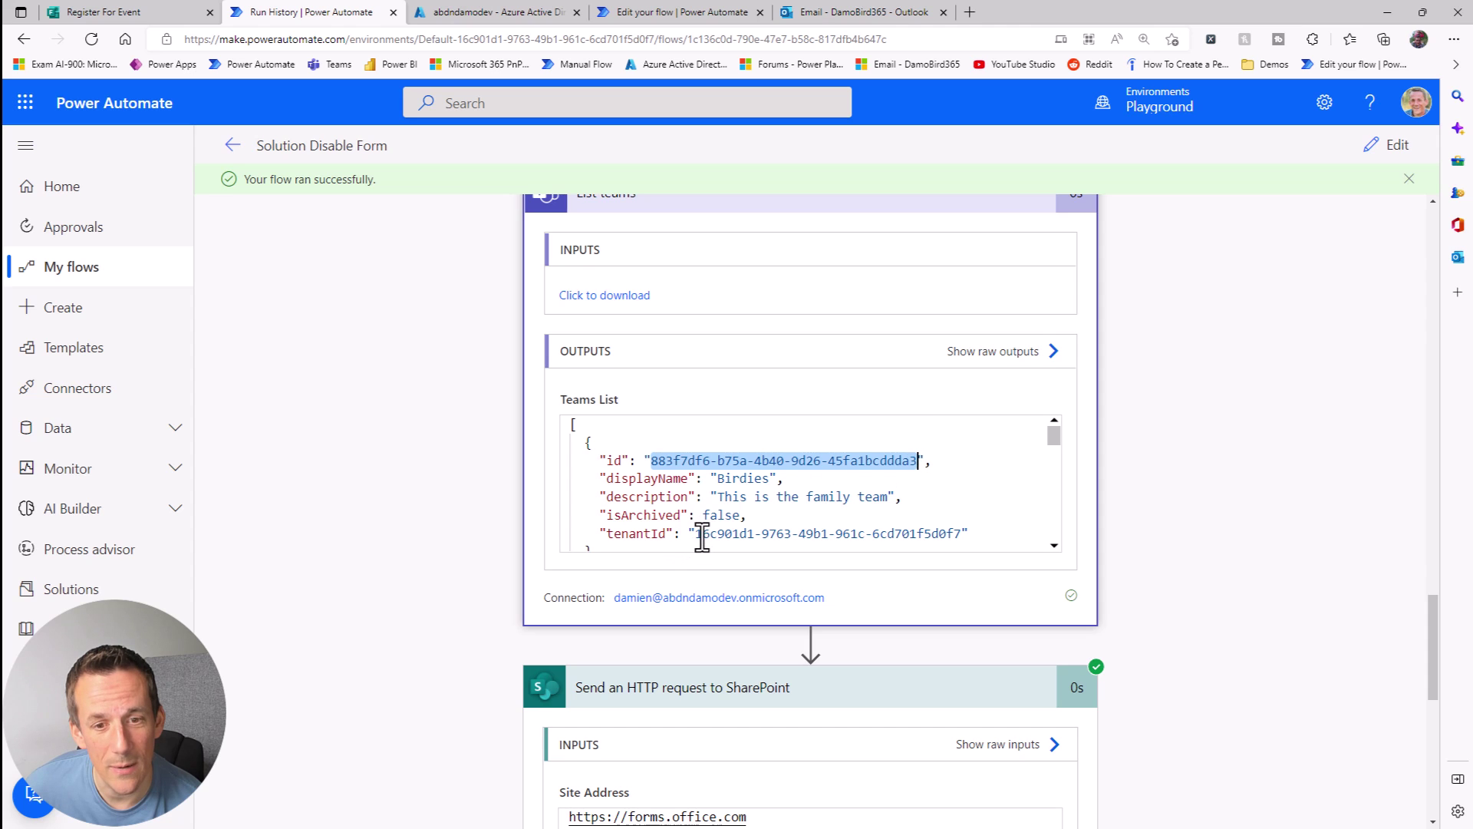
scroll(702, 537, "down", 3)
left_click_drag(696, 492, 954, 495)
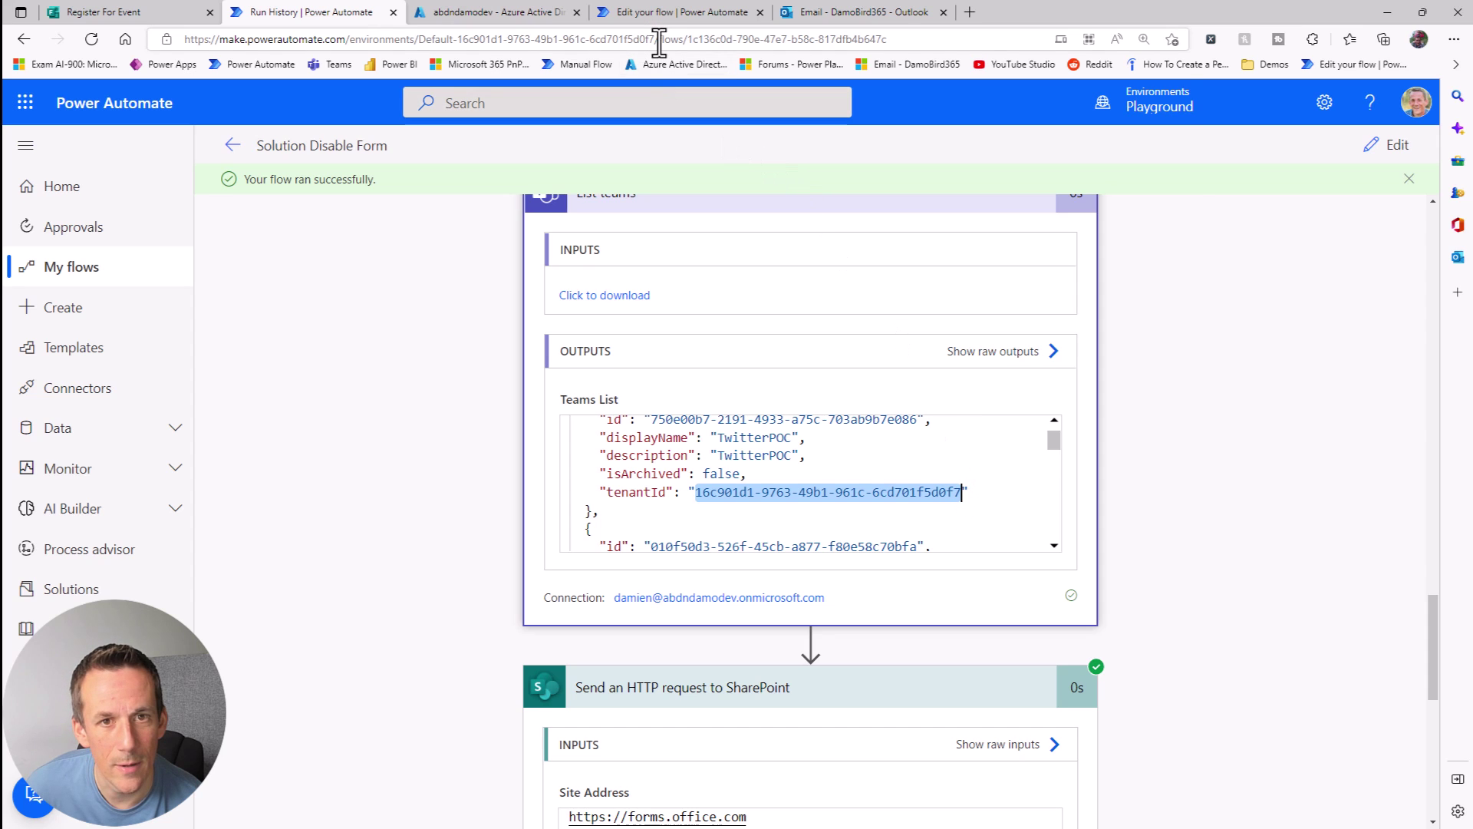
left_click_drag(654, 39, 646, 39)
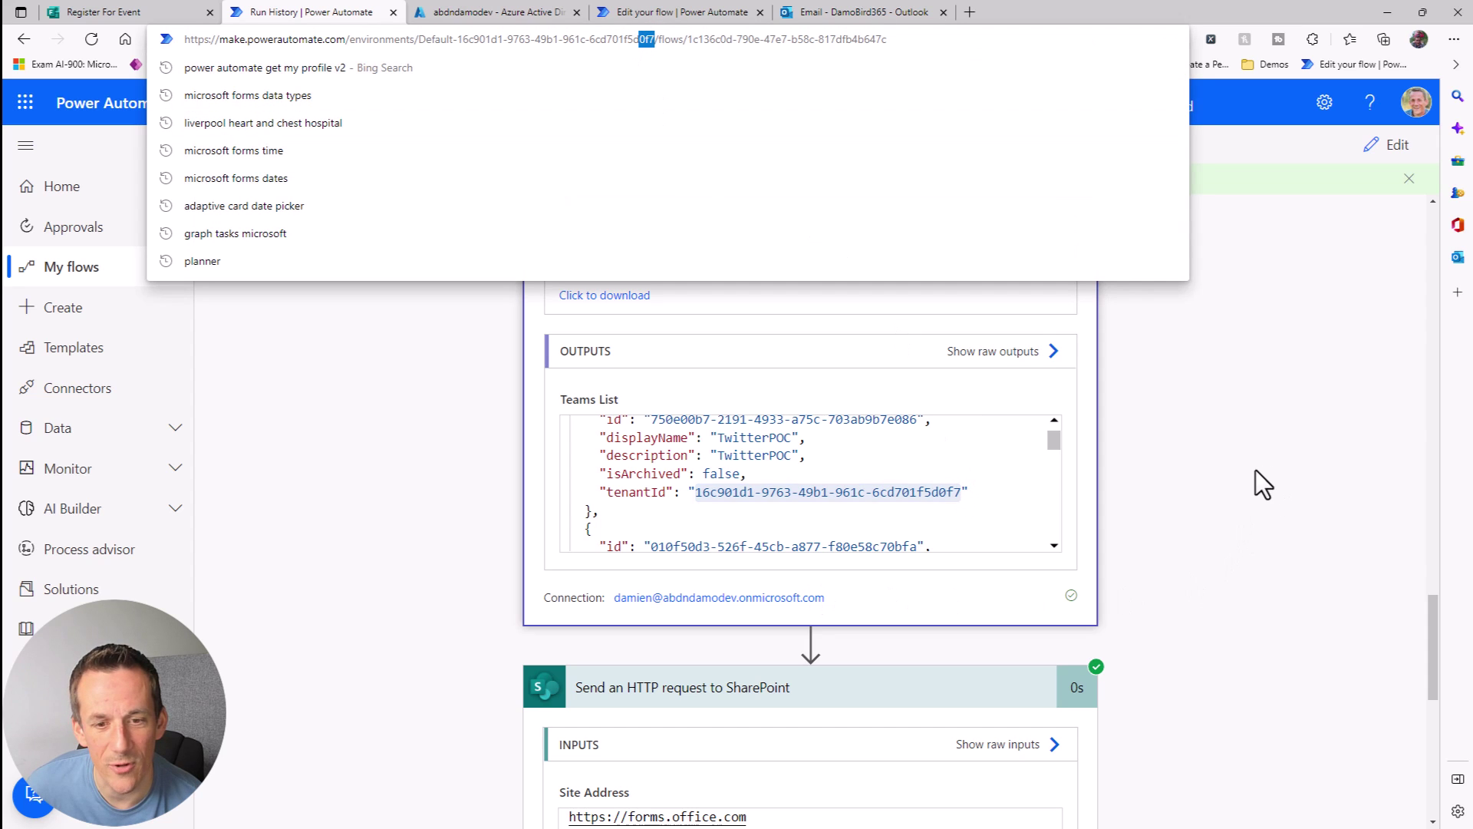
left_click(1255, 470)
key("ctrl+a")
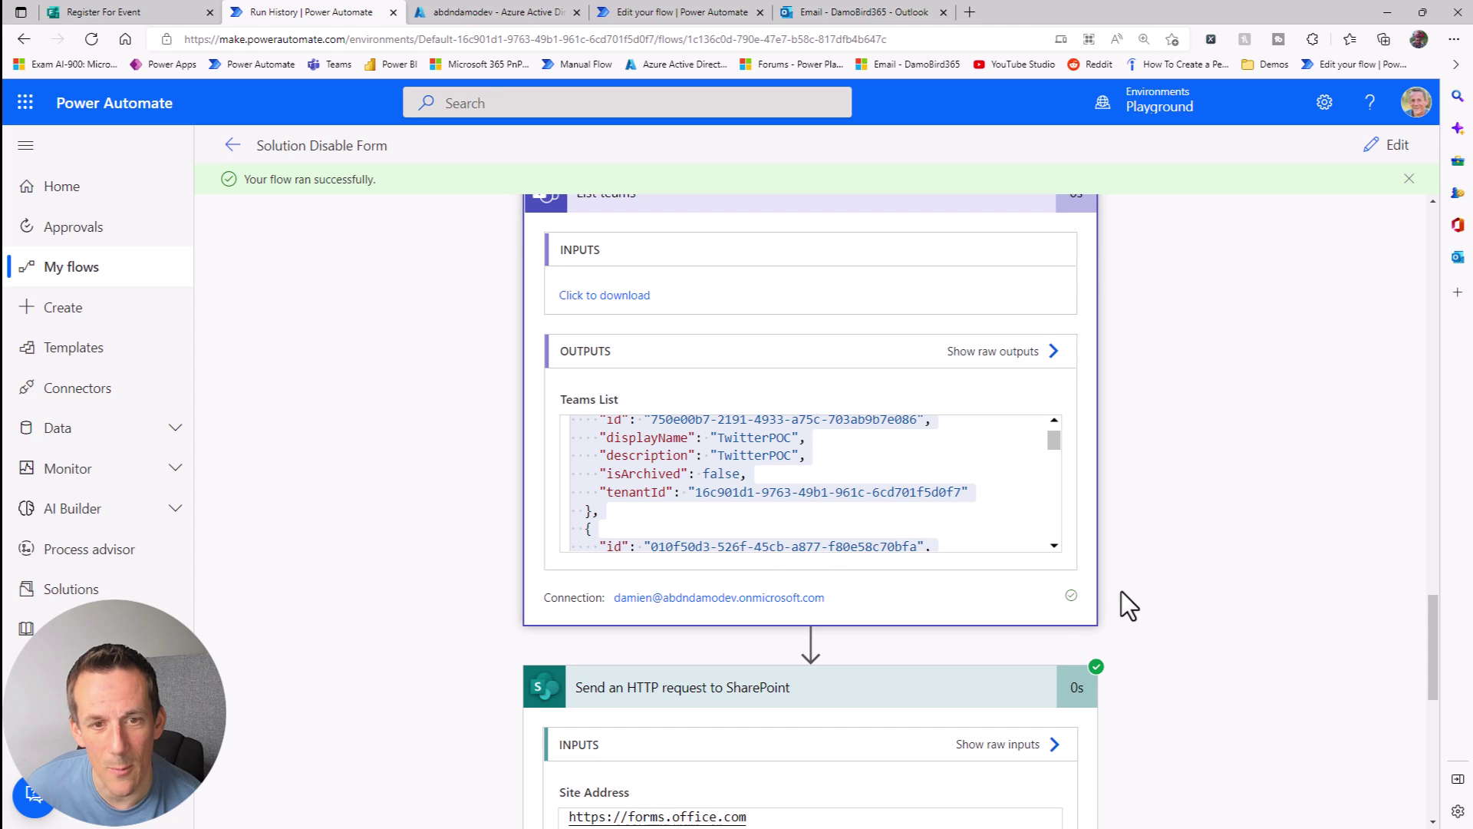
scroll(1127, 591, "up", 1)
scroll(1126, 593, "up", 10)
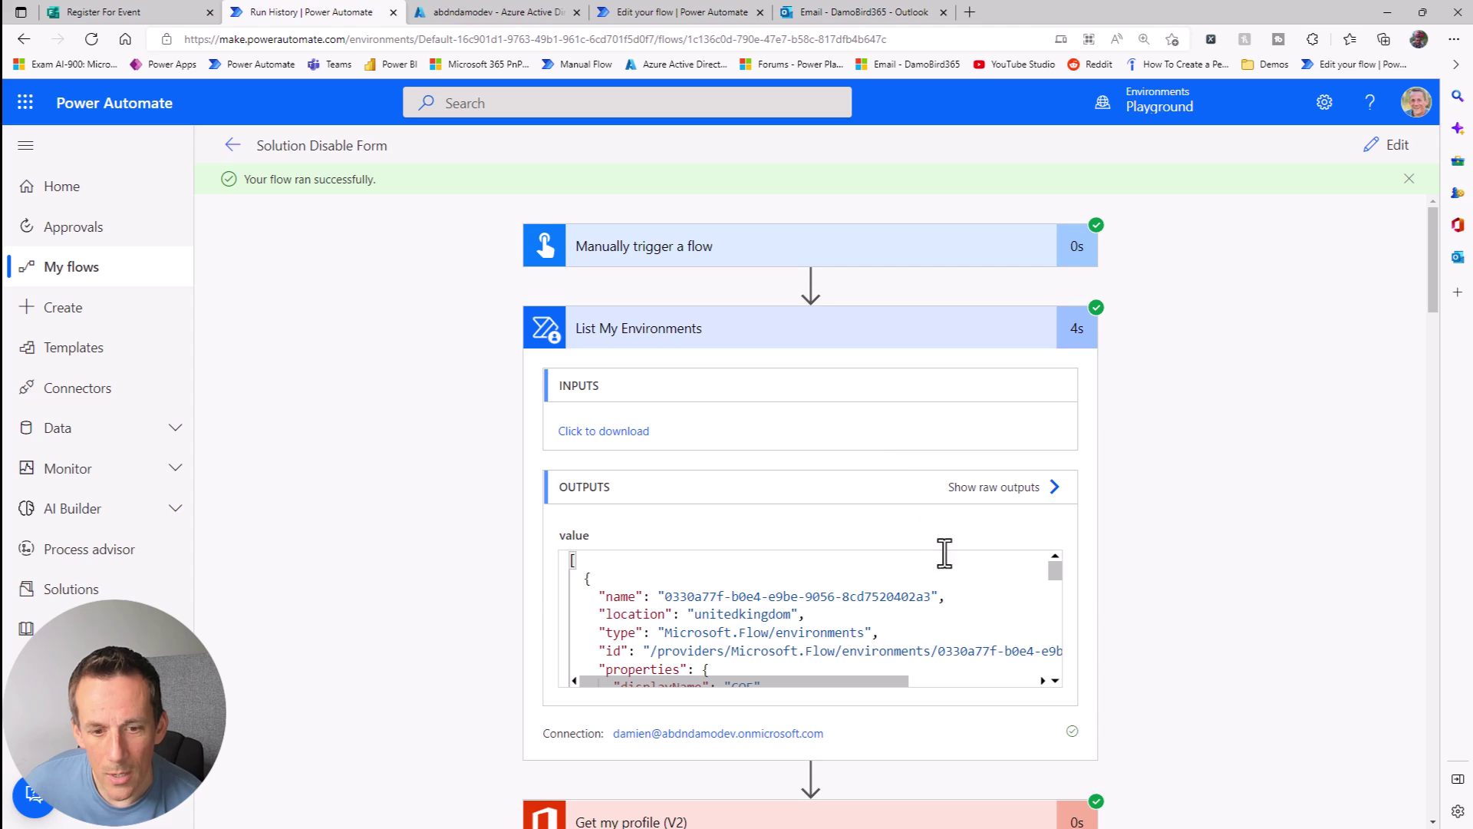
Step: Collapse the List My Environments, Get my profile and List teams run results, then return to editing
left_click(789, 339)
left_click(752, 425)
left_click(776, 497)
left_click(1373, 148)
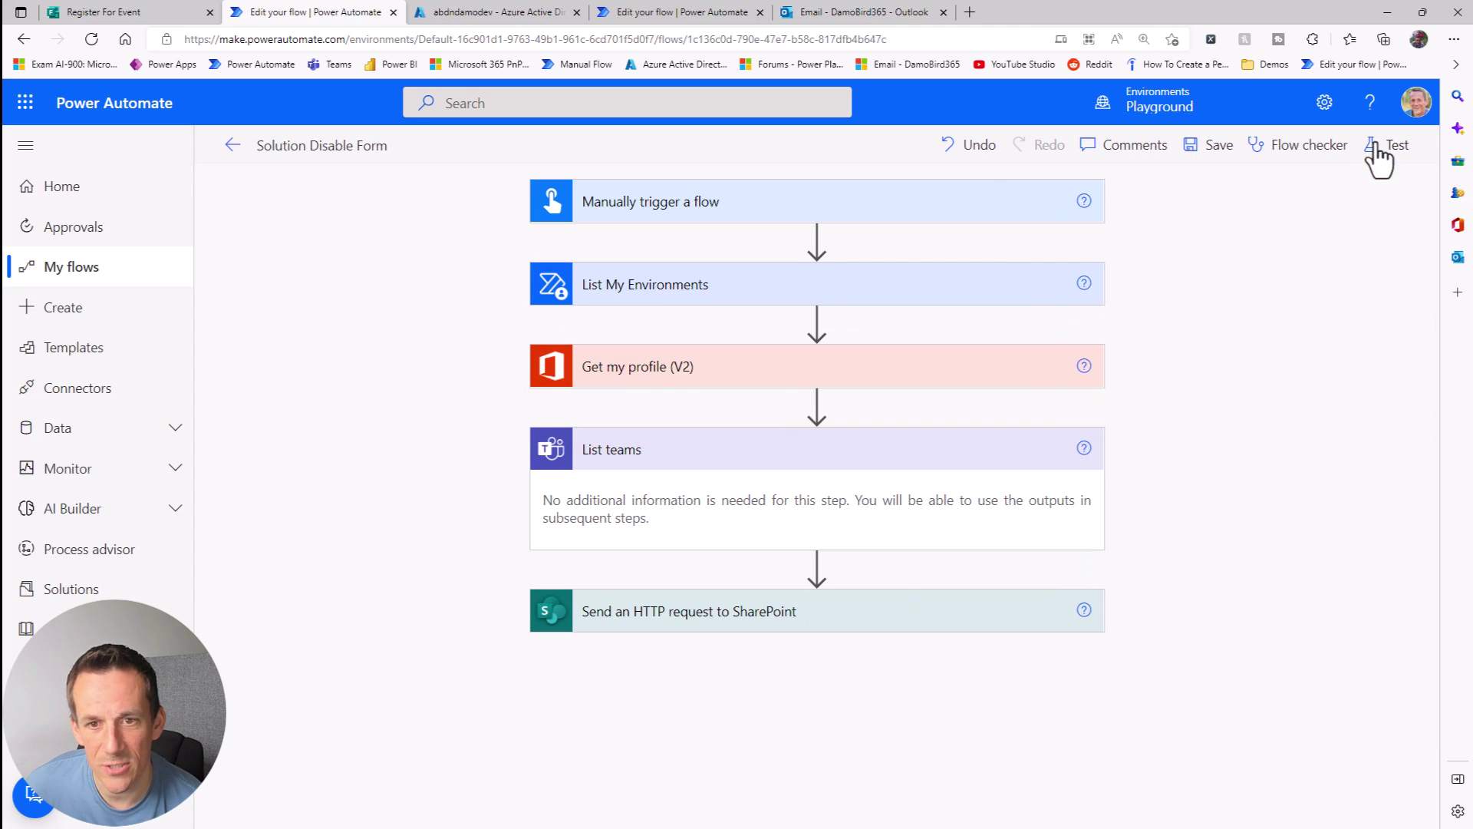
Step: Insert a Filter array action right after List My Environments
left_click(817, 320)
left_click(824, 343)
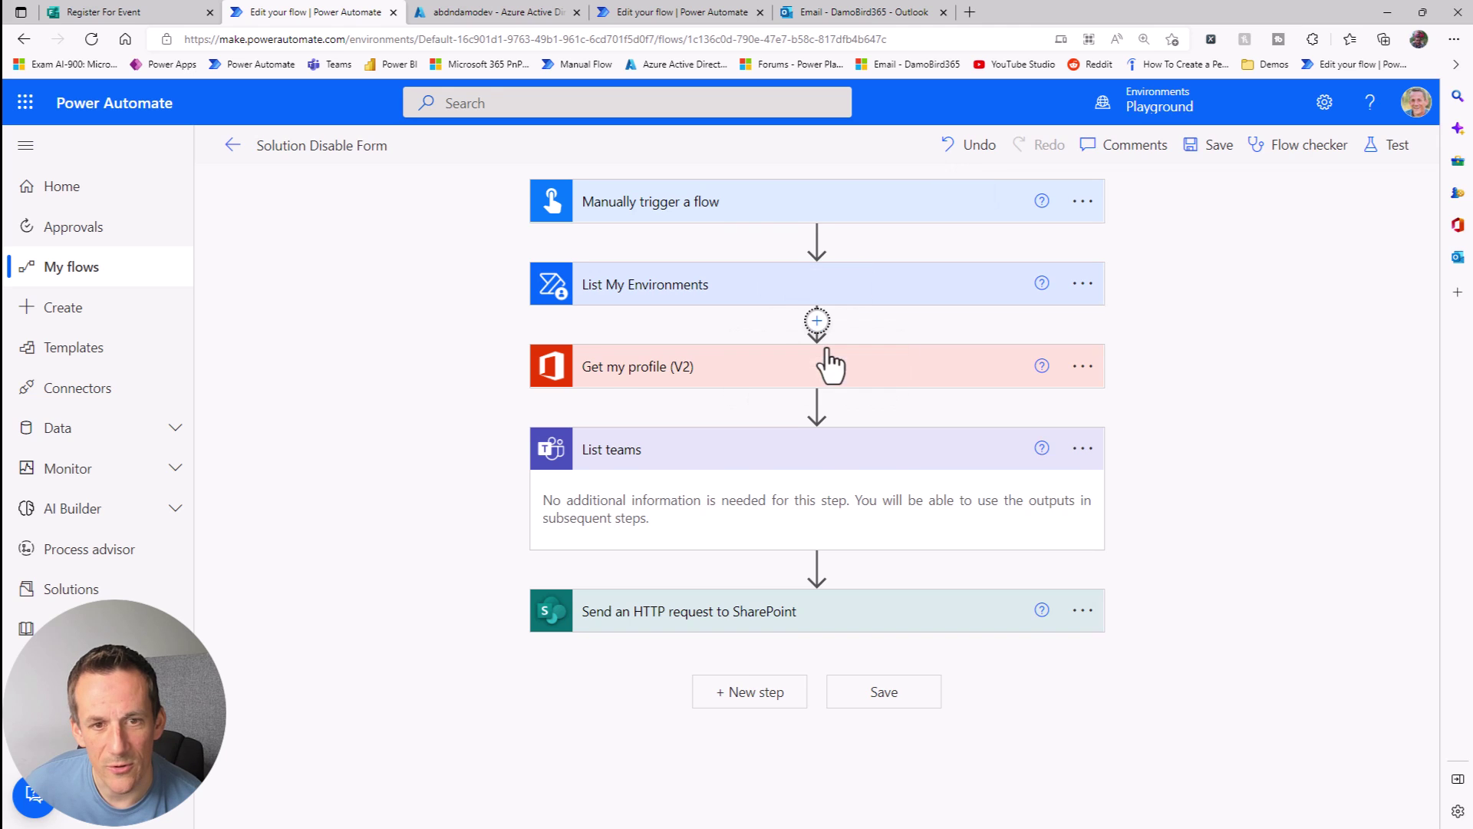
type("filter")
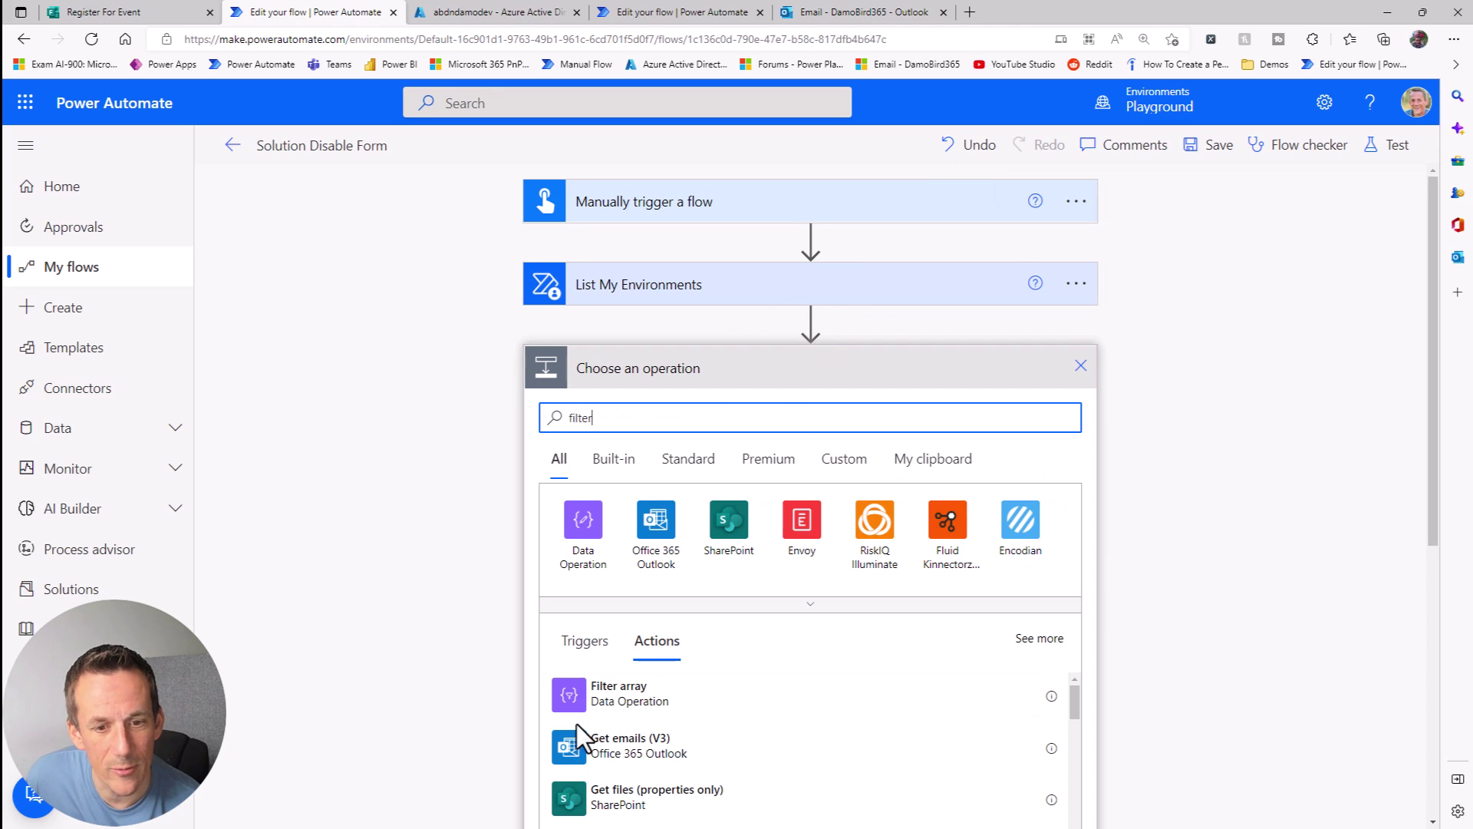
left_click(614, 699)
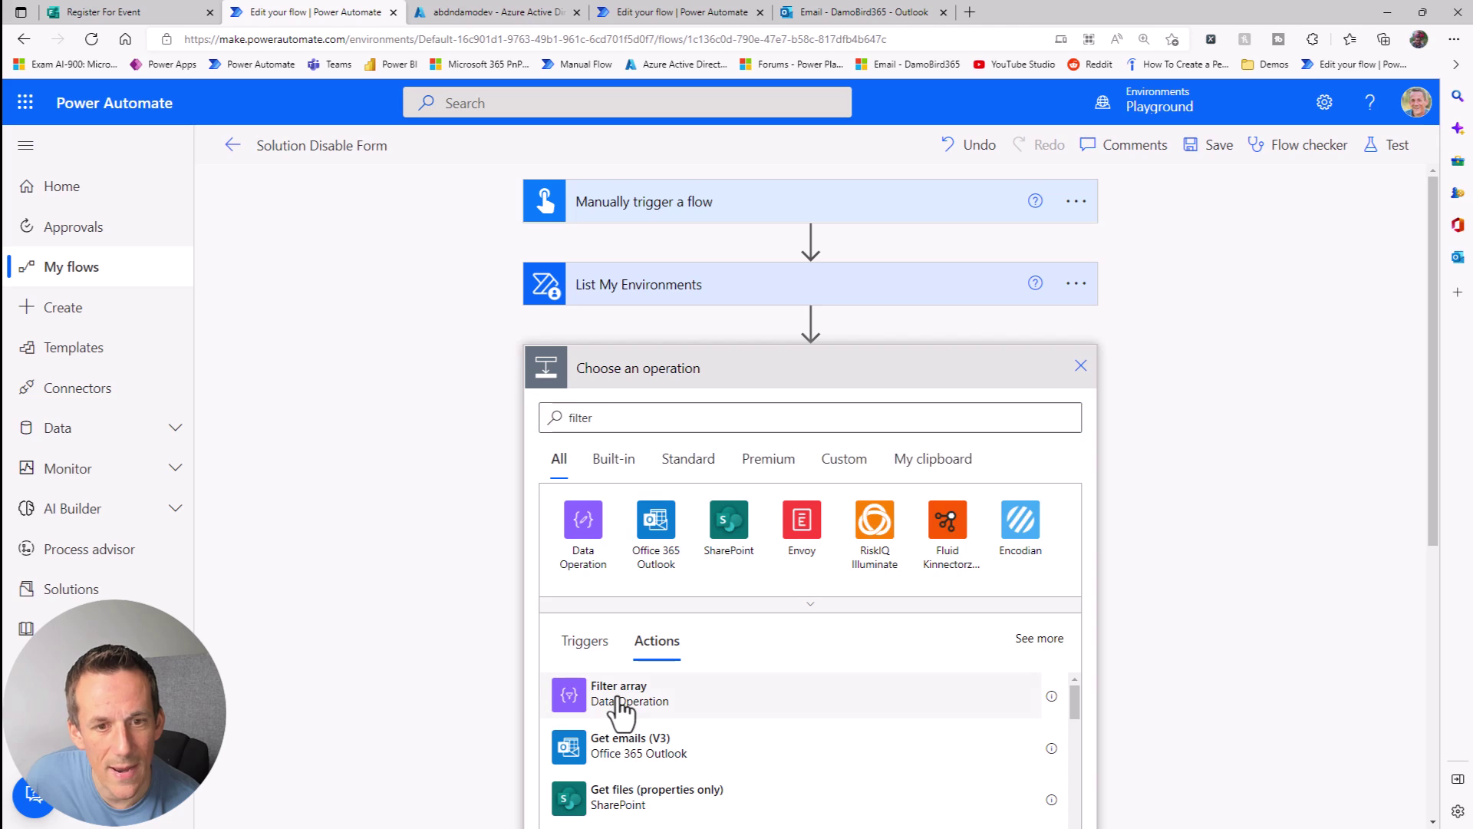
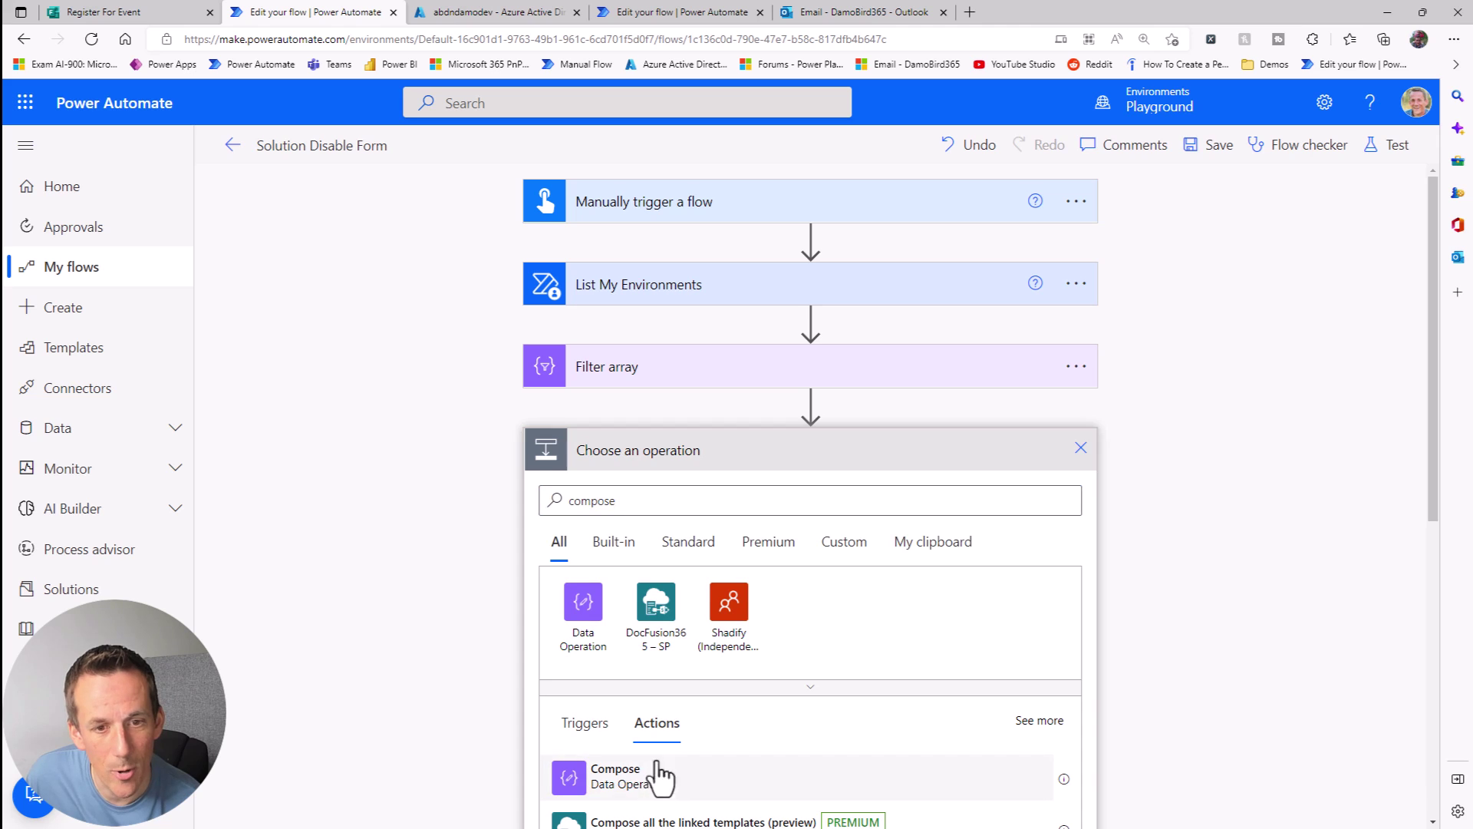
Step: Add a Compose action with Environment Name as input, and remove Body from the loop input
left_click(658, 776)
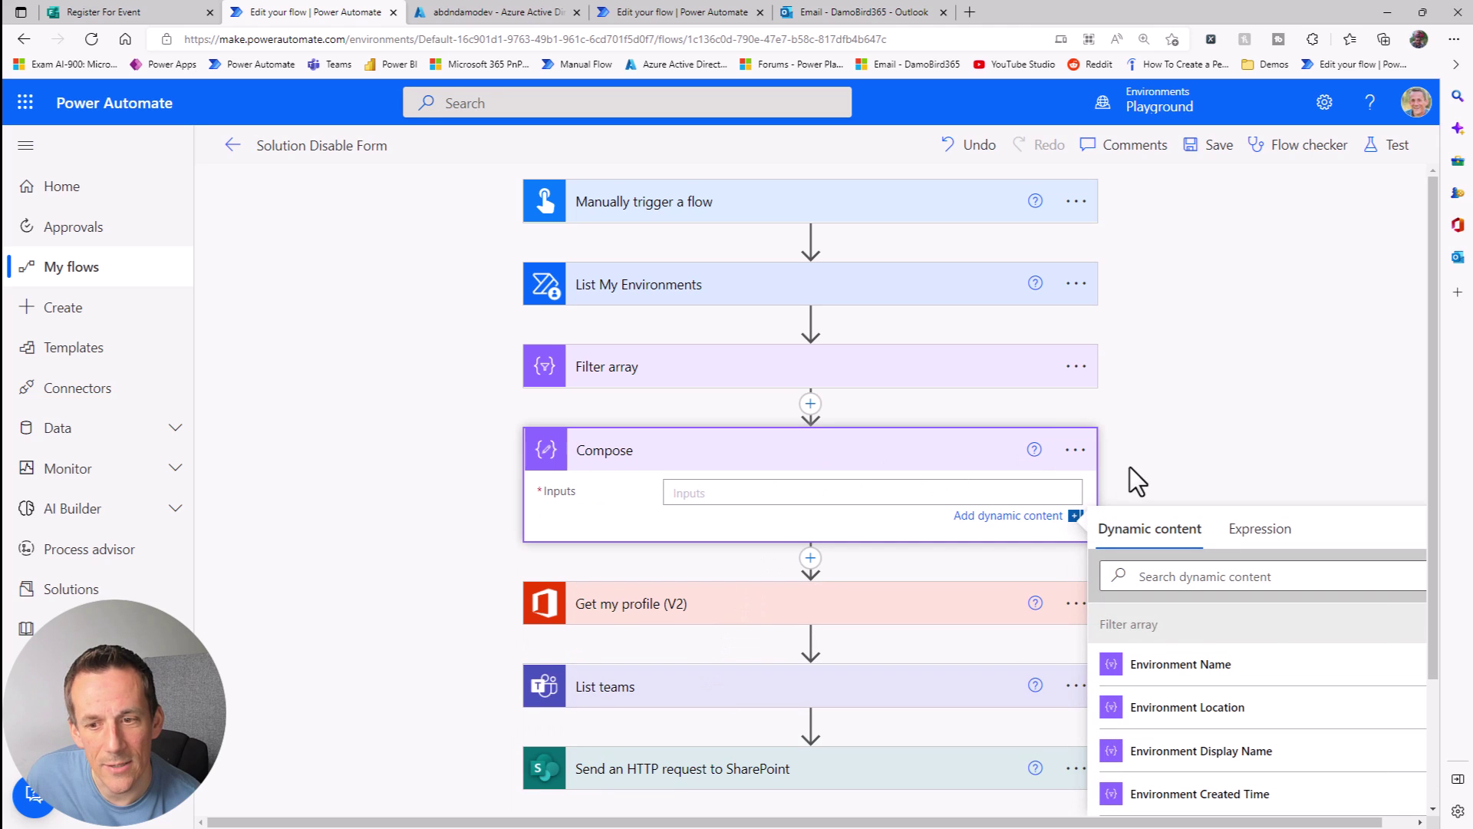
scroll(1213, 706, "down", 3)
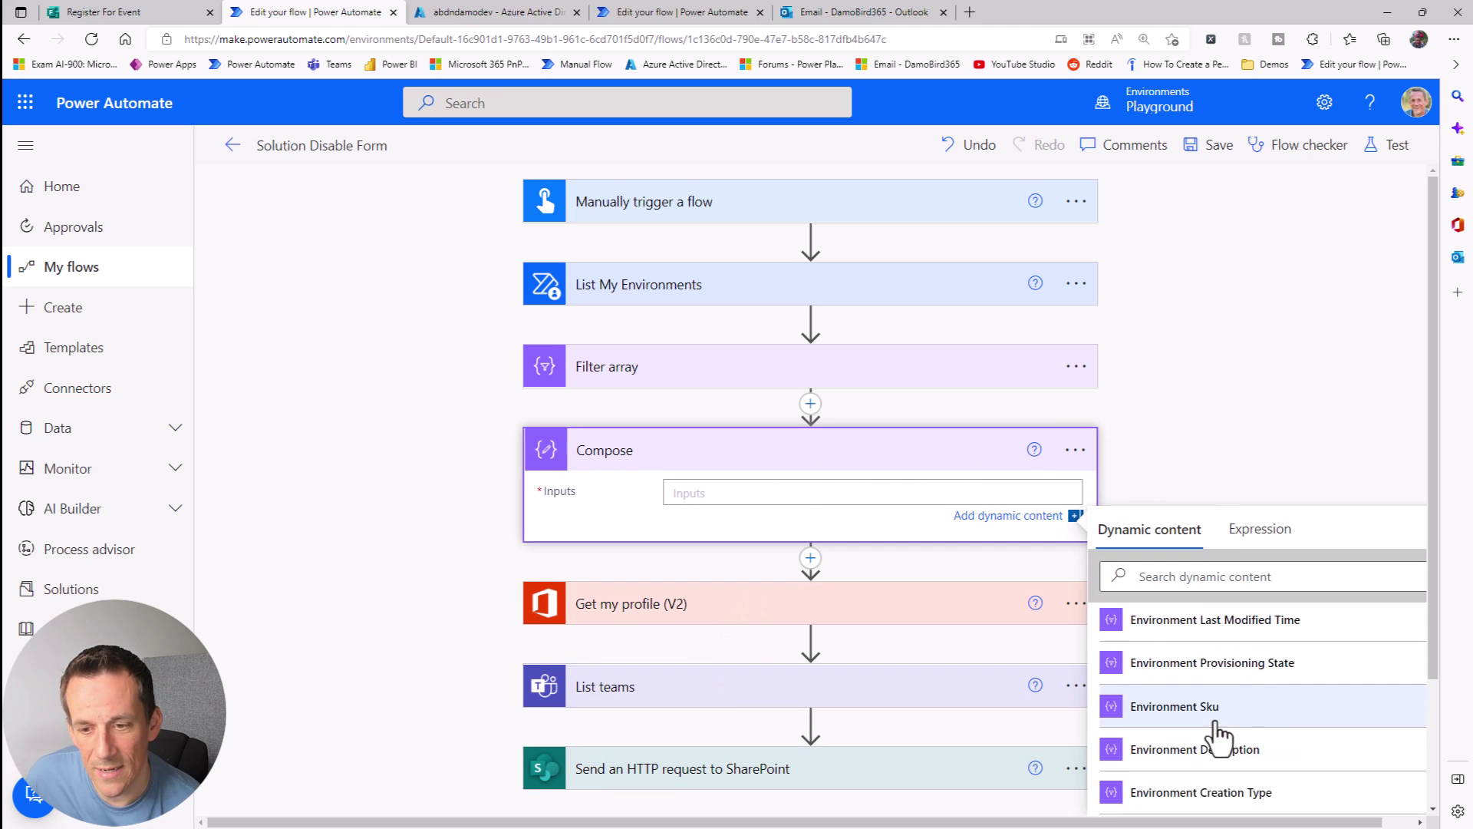
scroll(1243, 760, "up", 1)
scroll(1256, 763, "down", 2)
scroll(1251, 737, "up", 4)
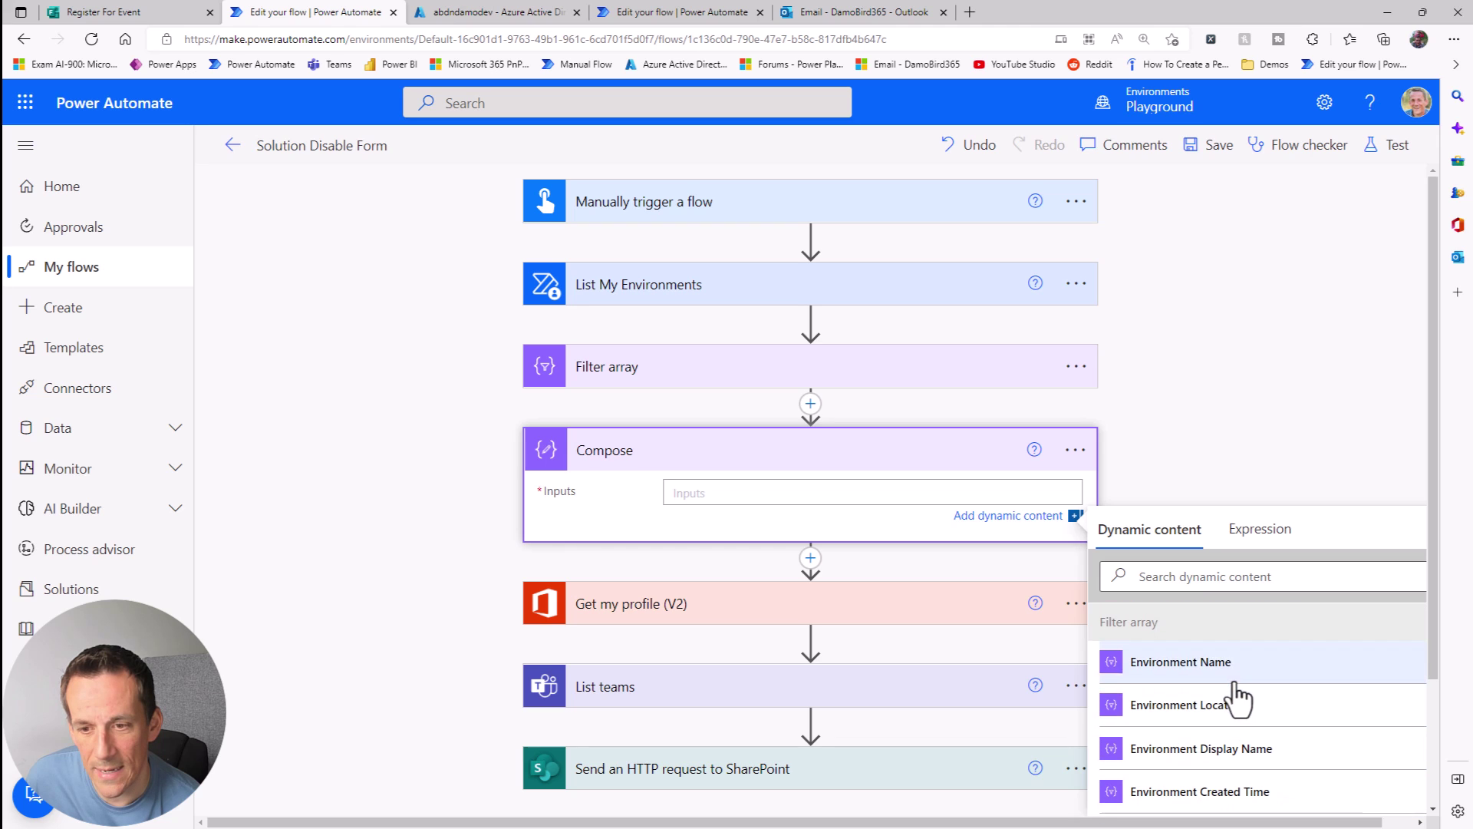
left_click(1182, 666)
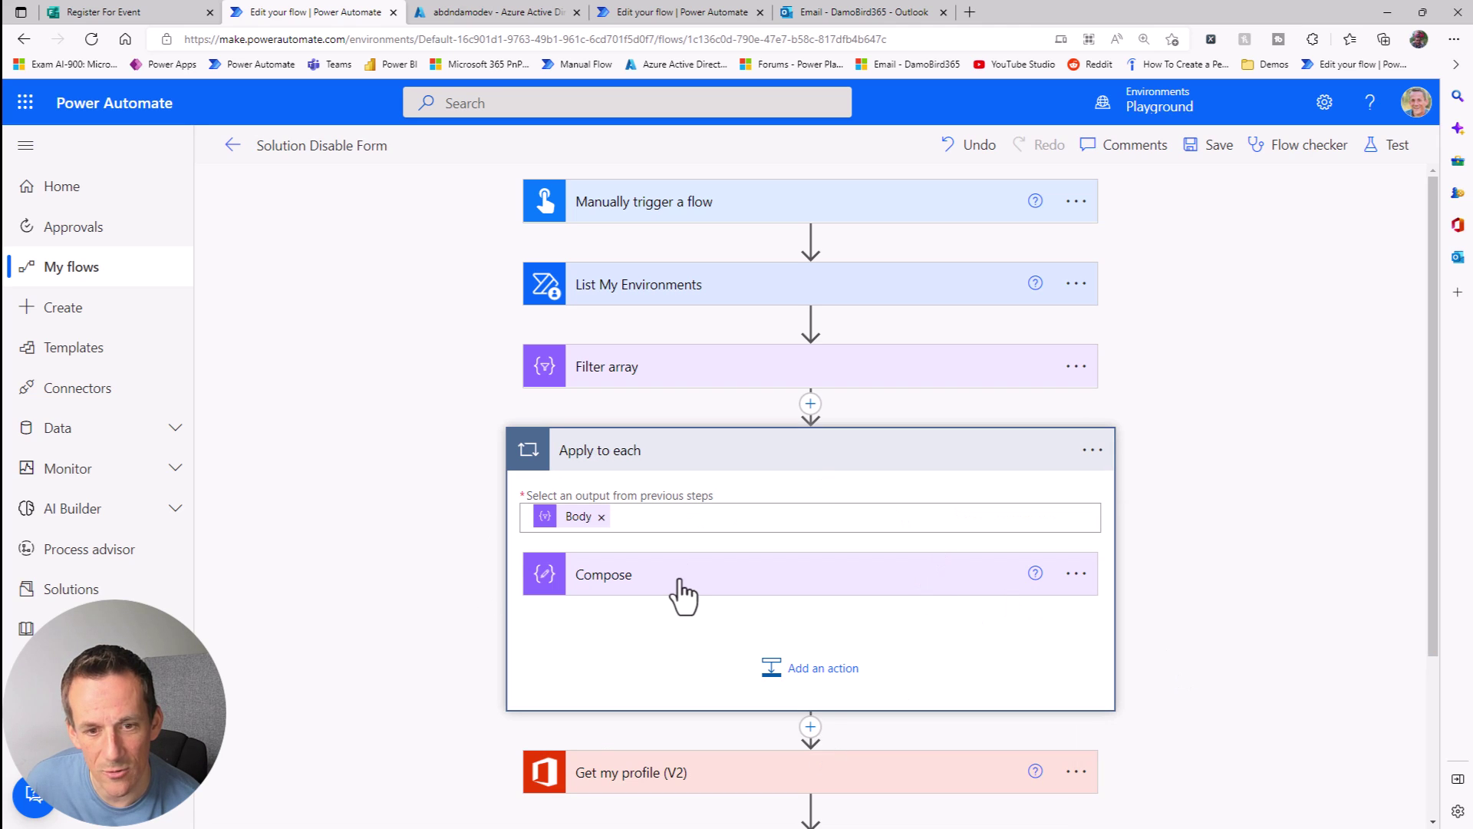
left_click(683, 595)
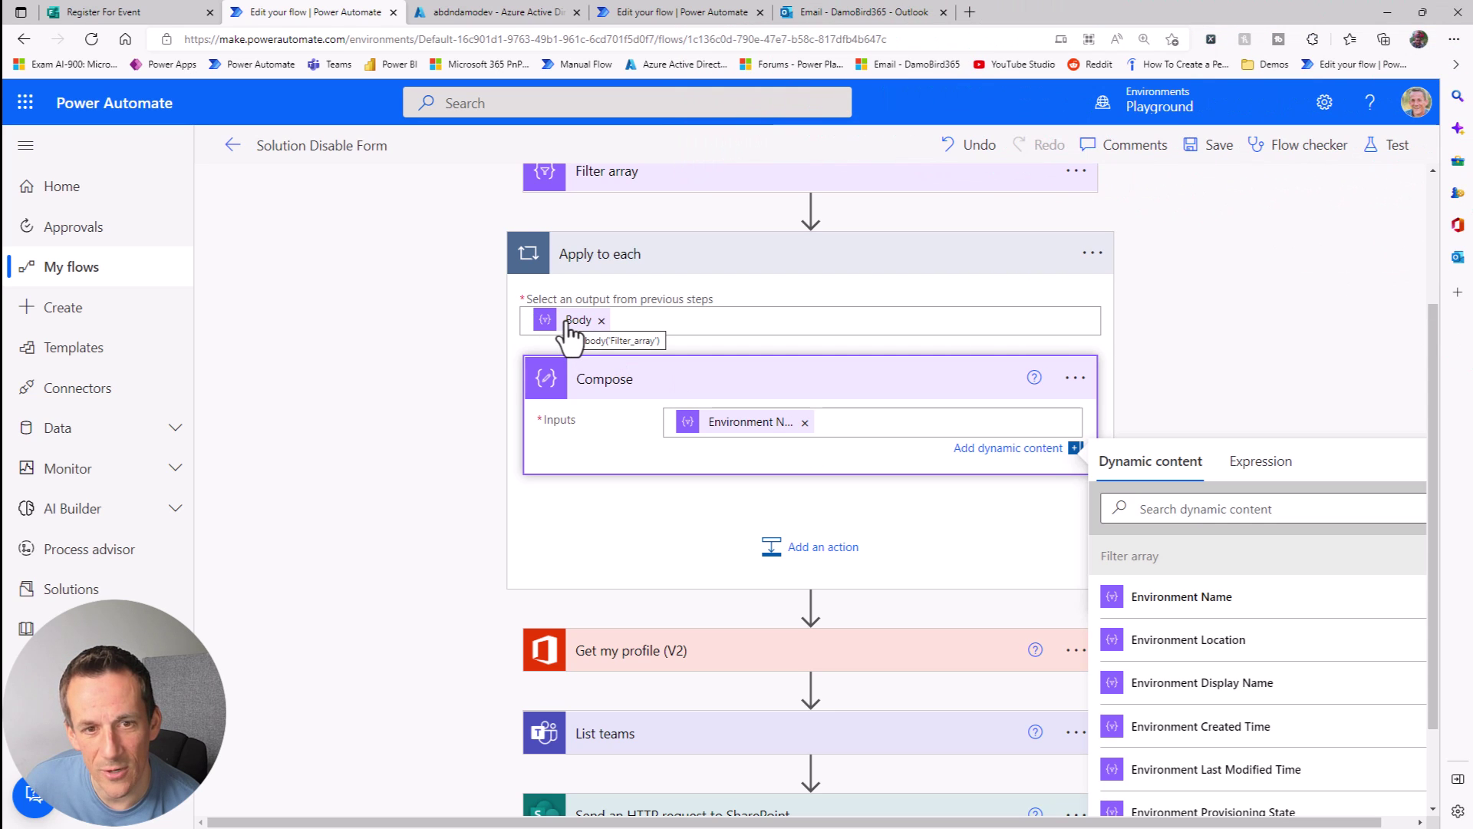
left_click(601, 320)
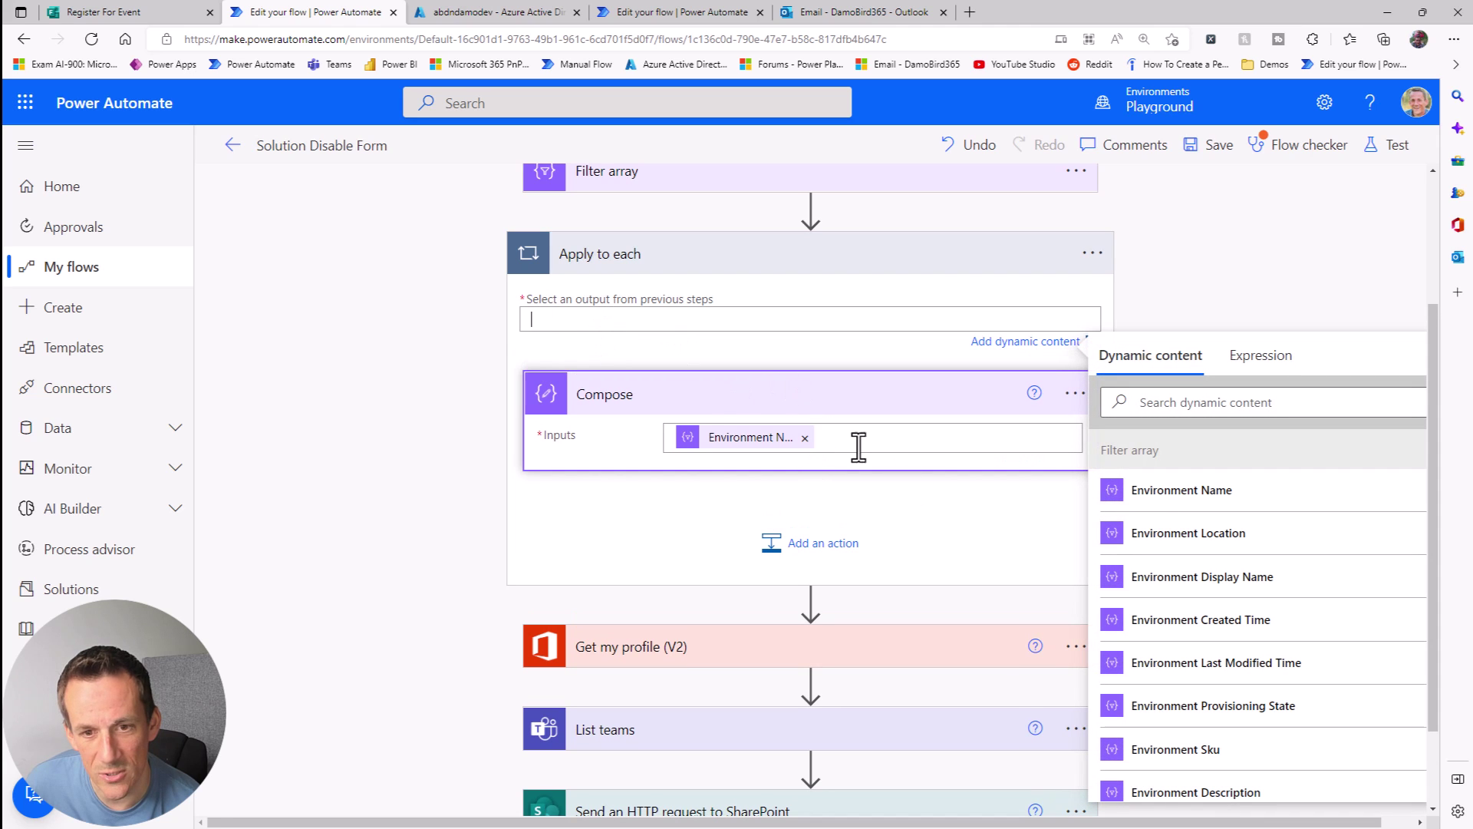
Step: Set Compose to first(body('Filter_array'))?['Name'] and move it above the Apply to each loop
left_click(805, 437)
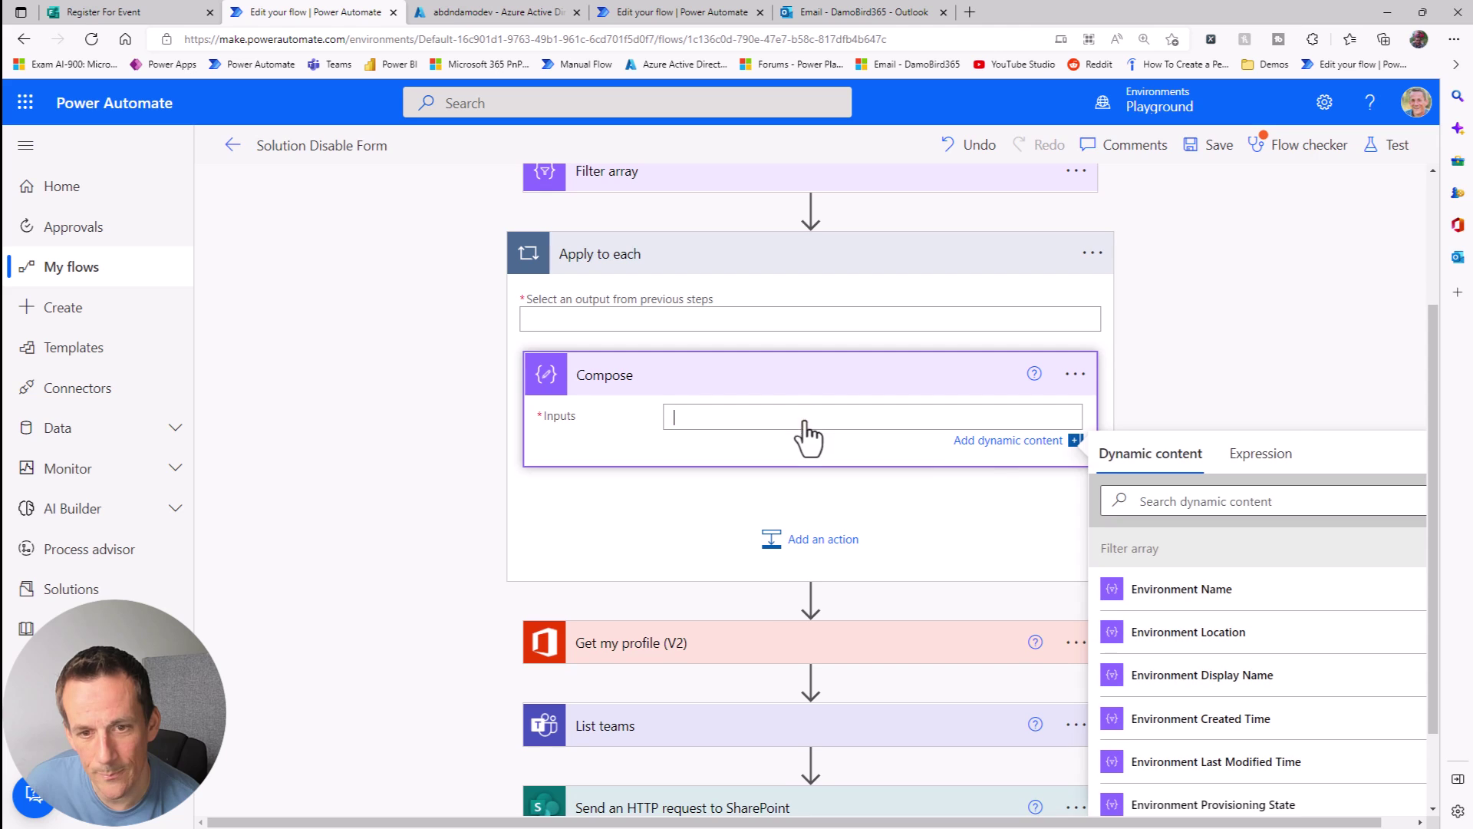
left_click(1248, 460)
type("first(")
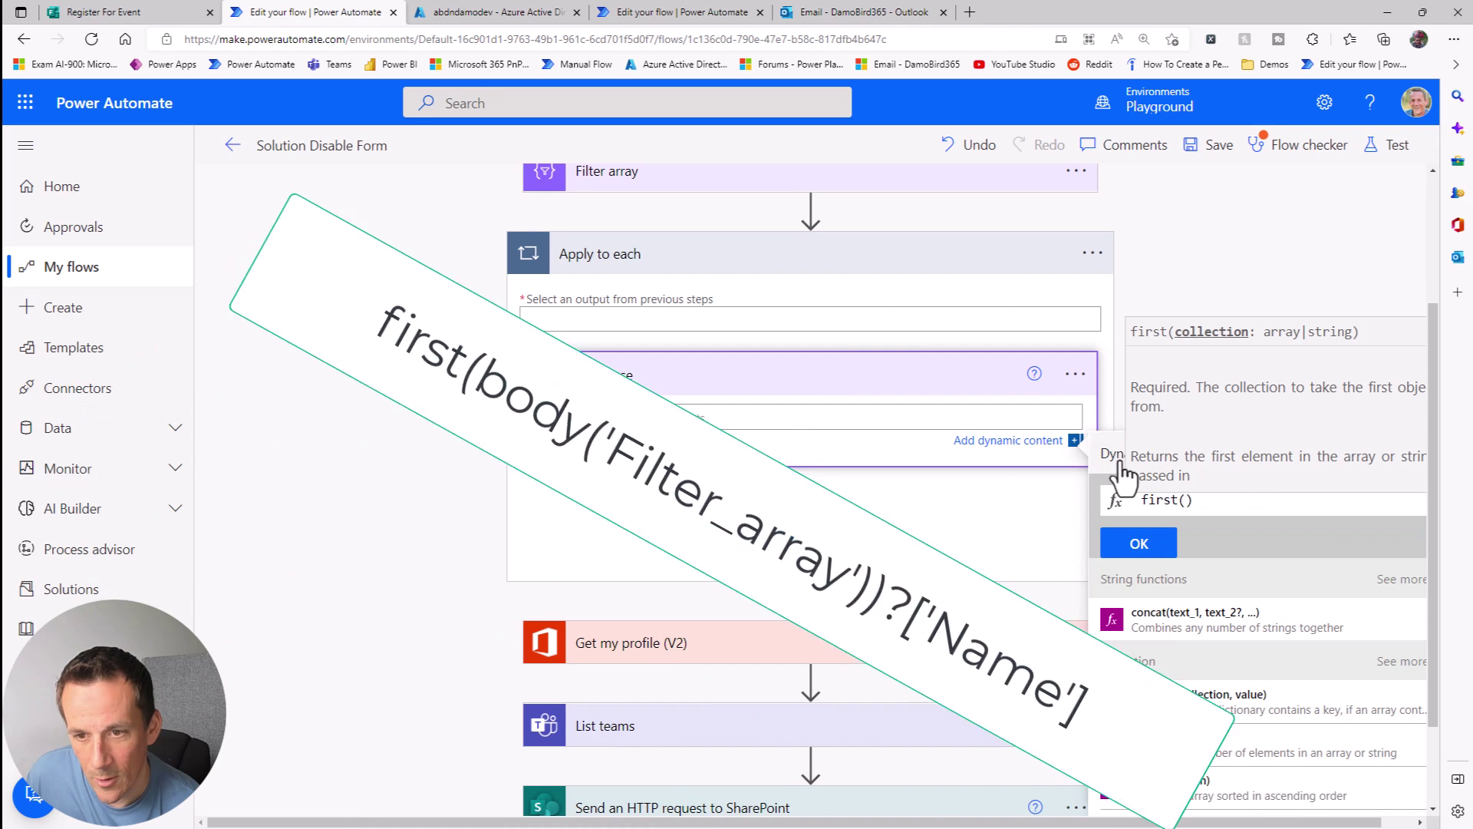
left_click(1122, 460)
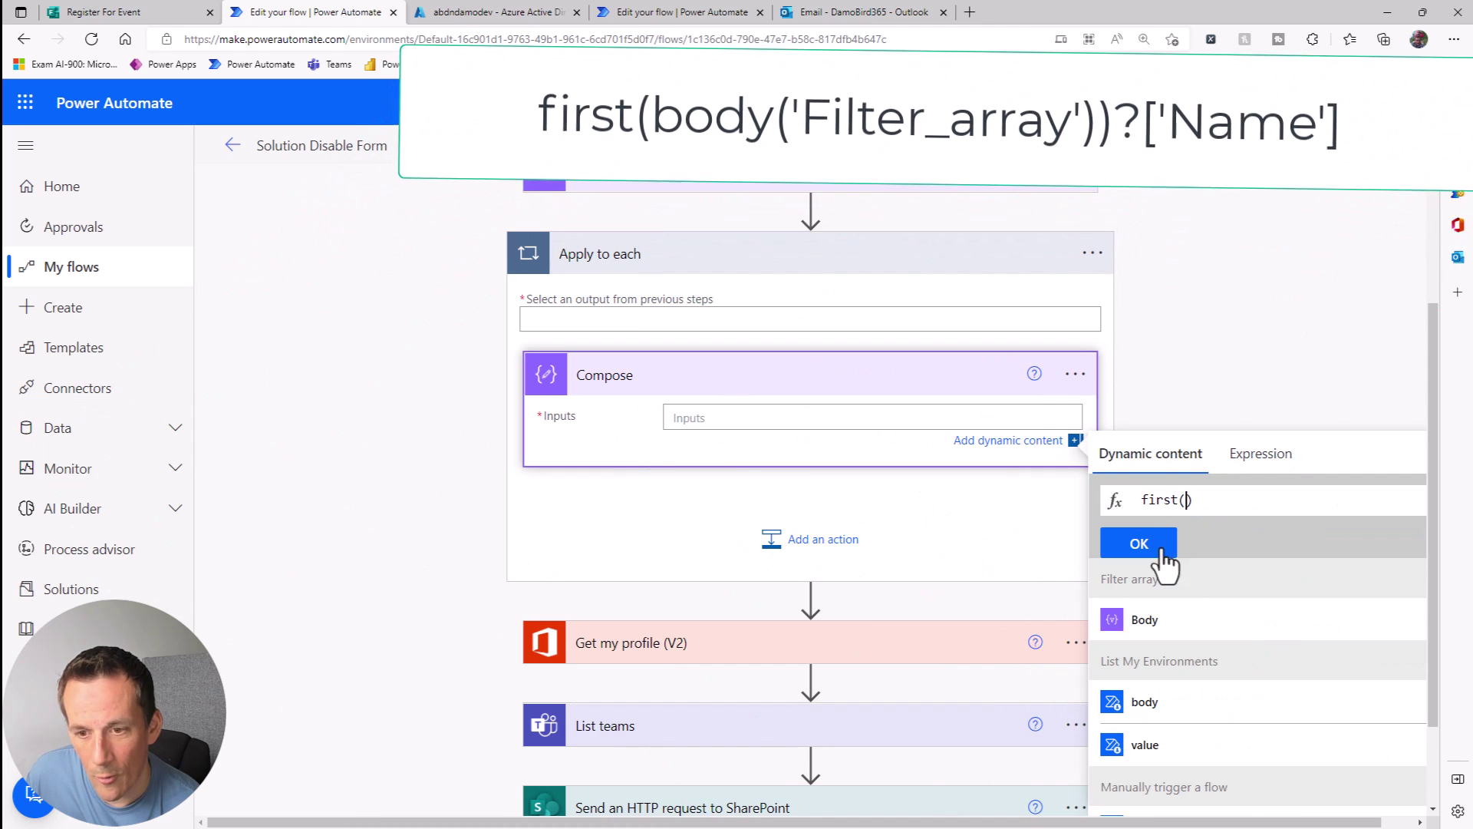
left_click(1154, 621)
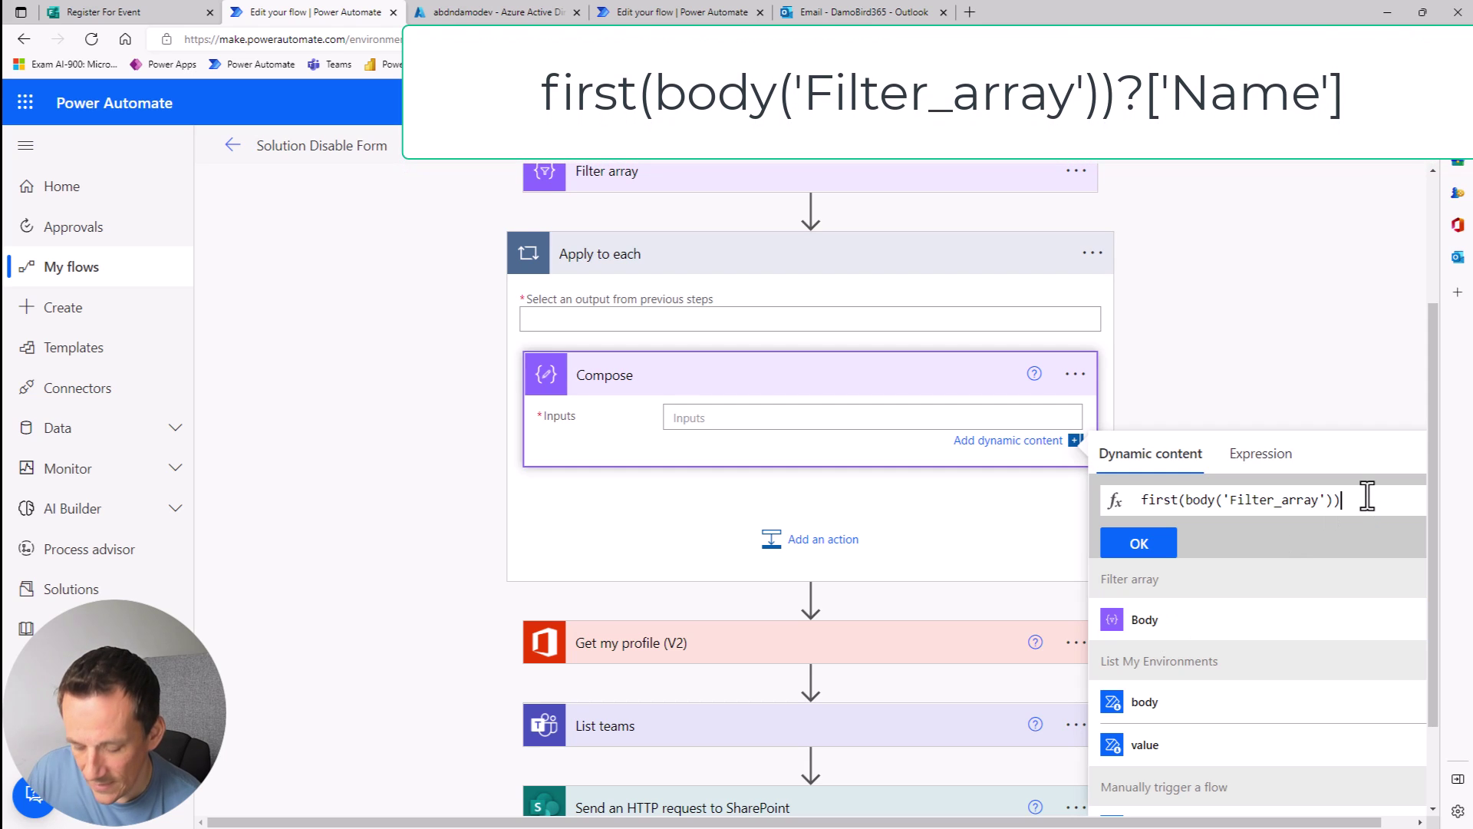
type("?[")
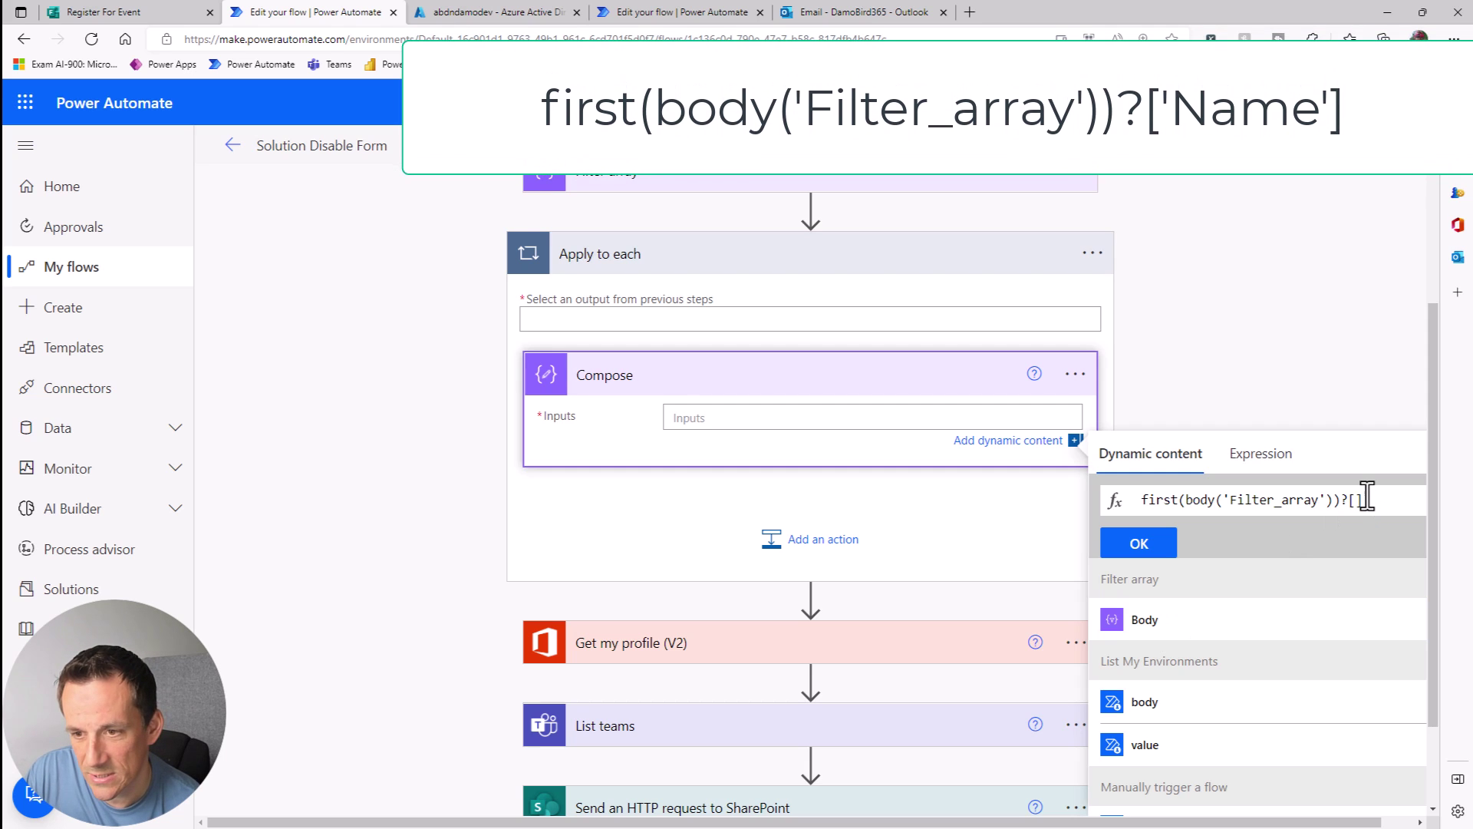
type("'")
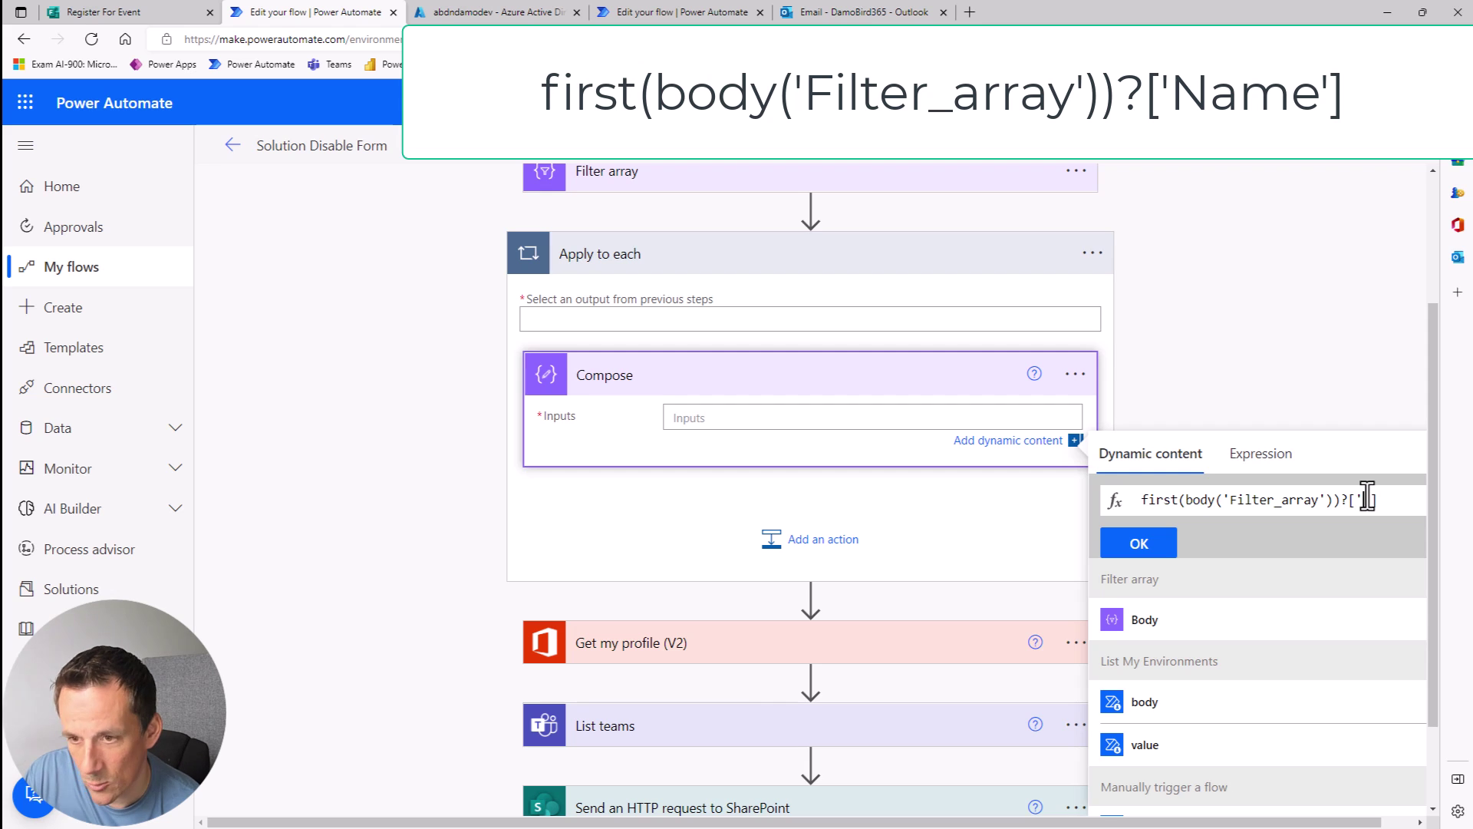
type("Name")
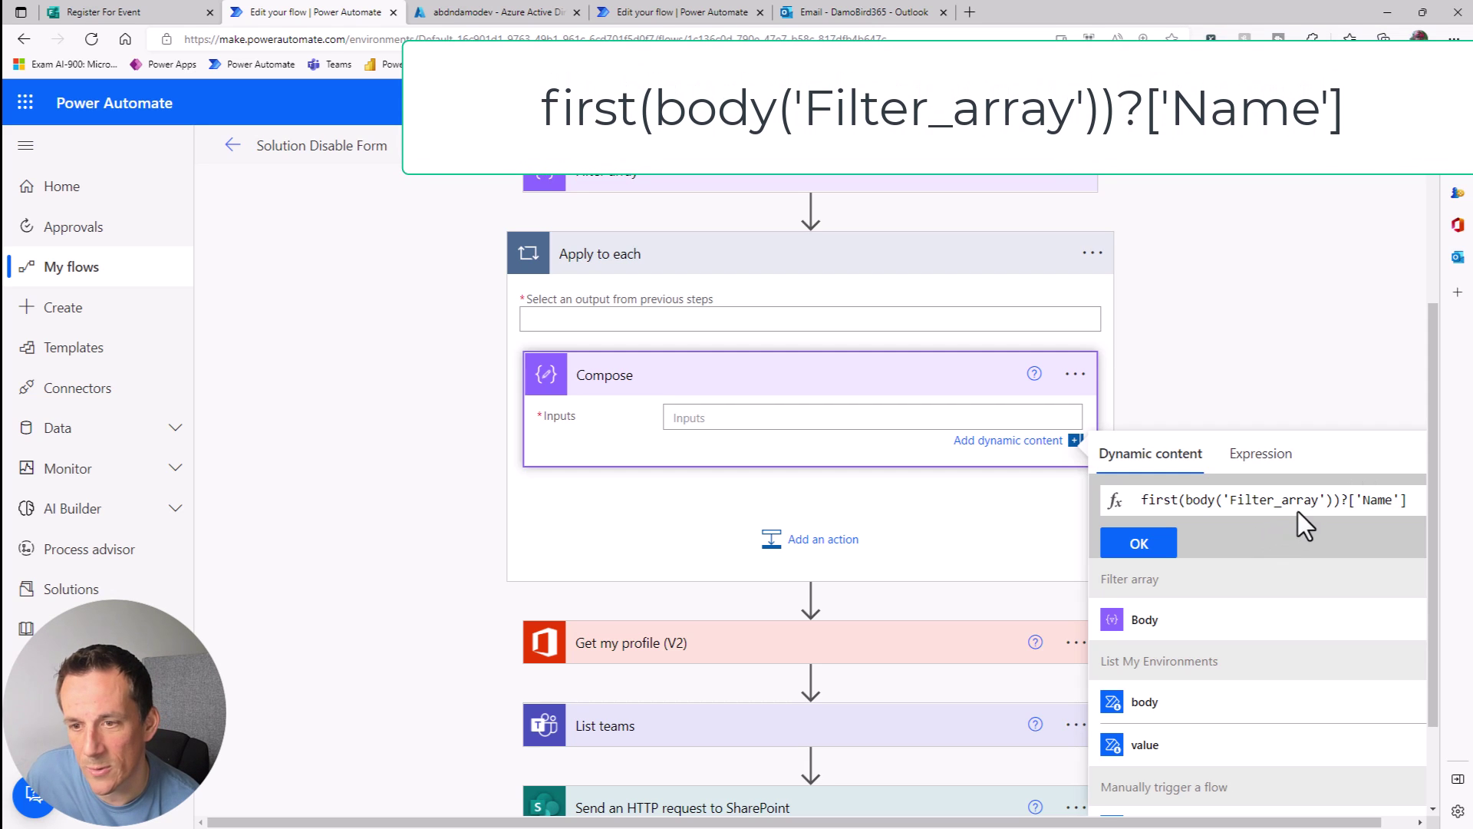
left_click_drag(1341, 500, 1102, 490)
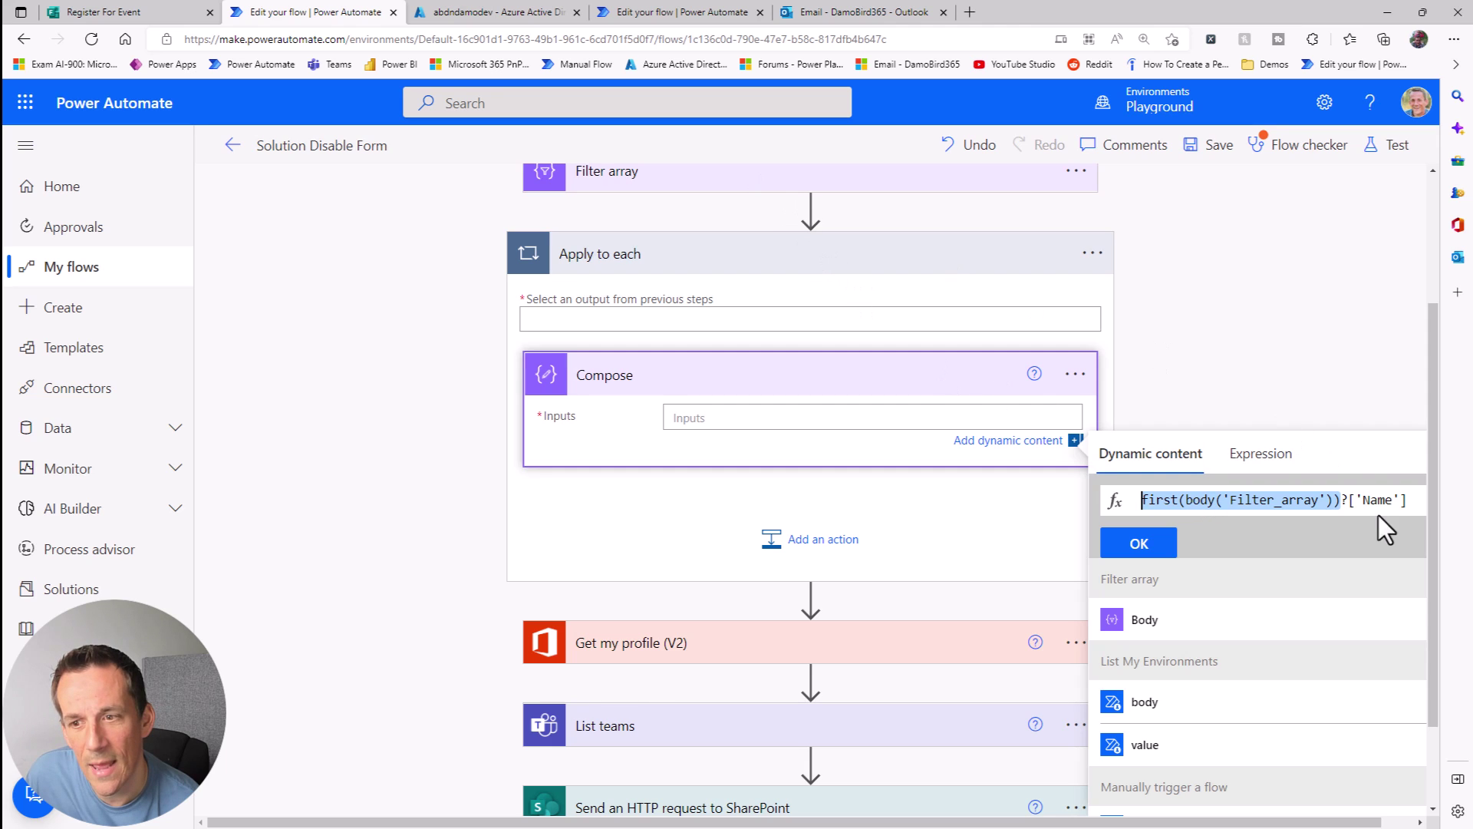
left_click_drag(1392, 502, 1381, 503)
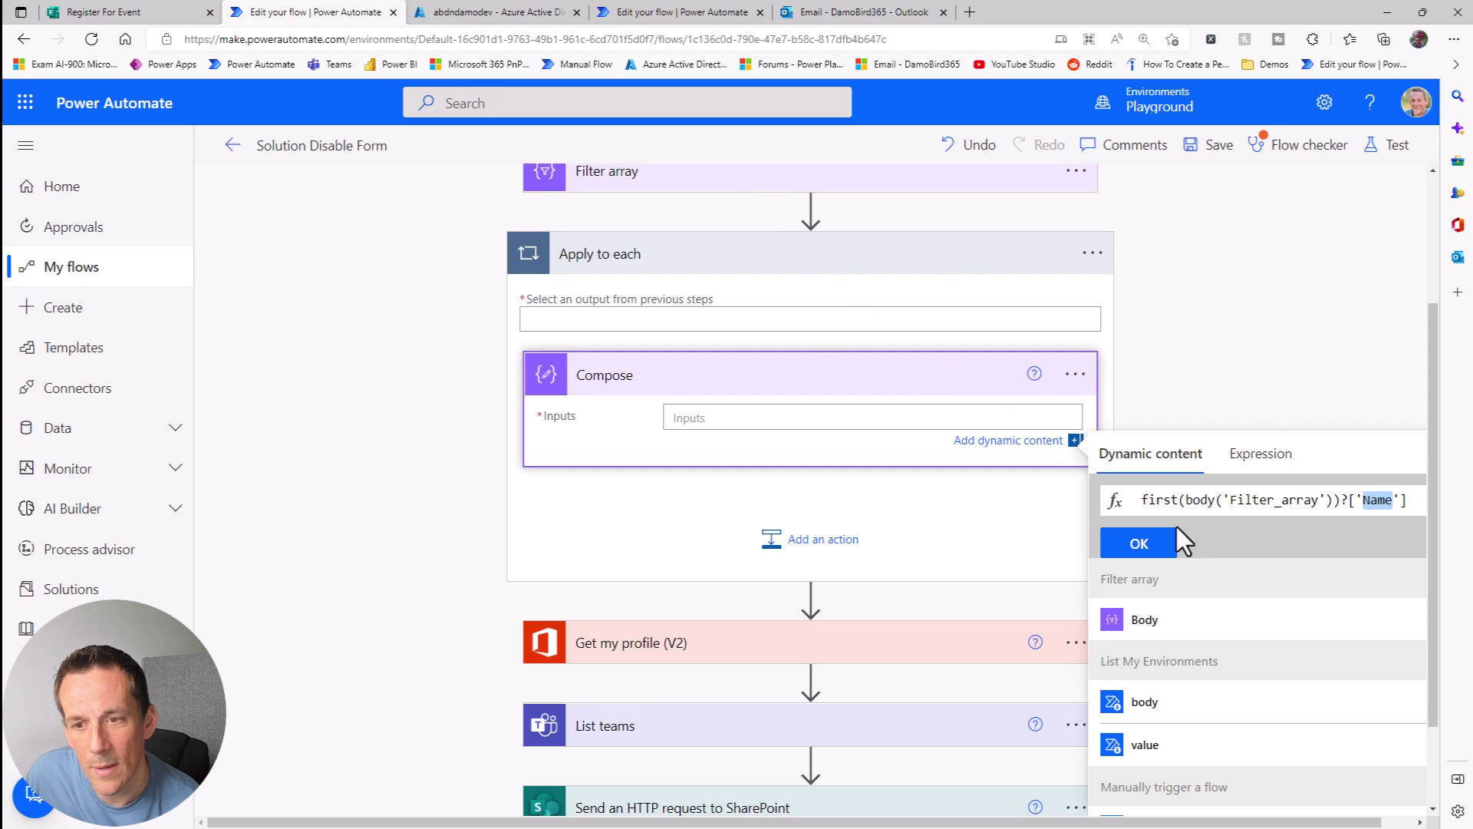
left_click(1163, 544)
left_click_drag(800, 381, 807, 224)
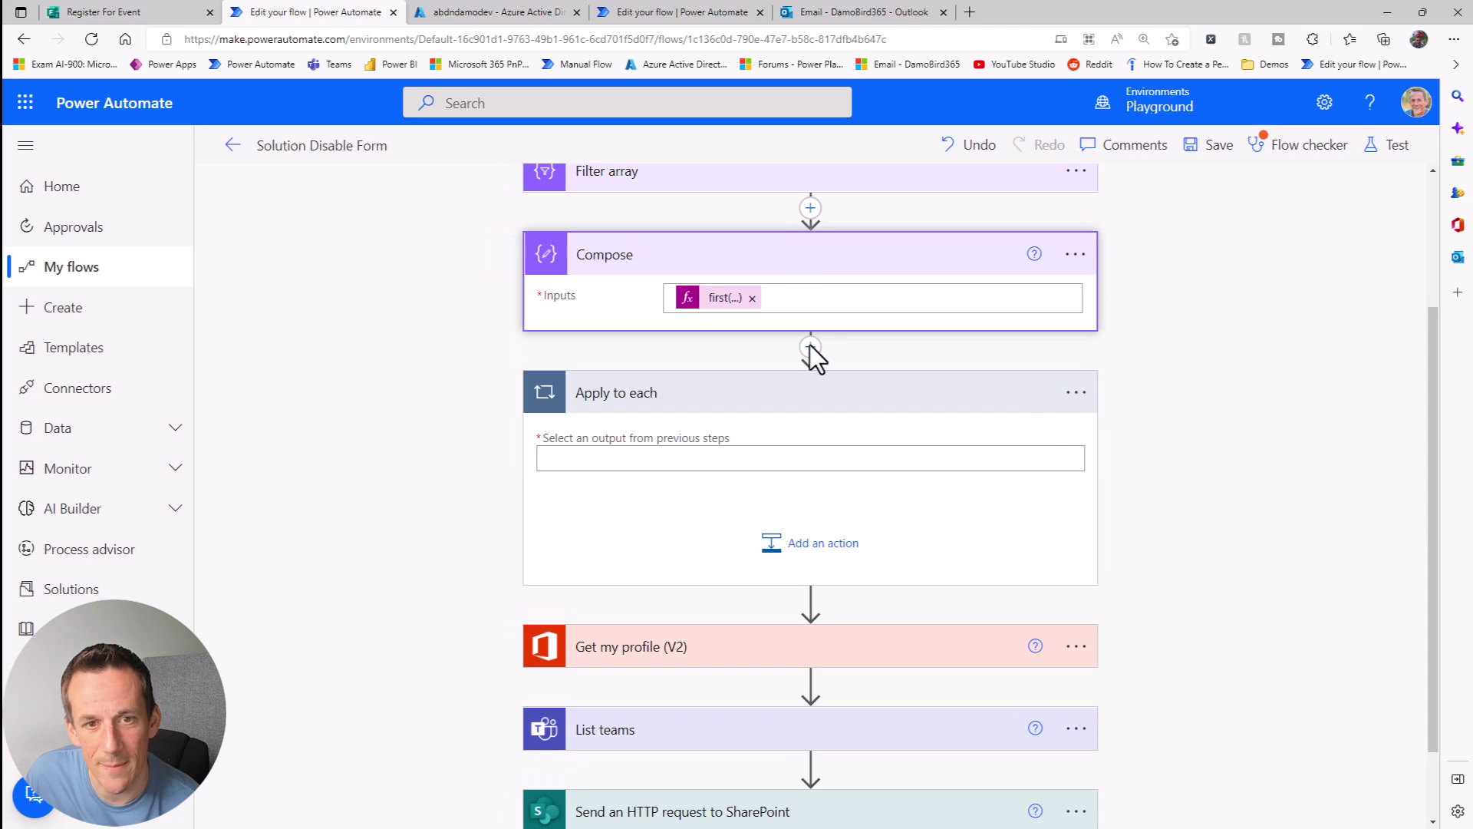
Step: Delete the empty Apply to each step and confirm the deletion
left_click(1075, 398)
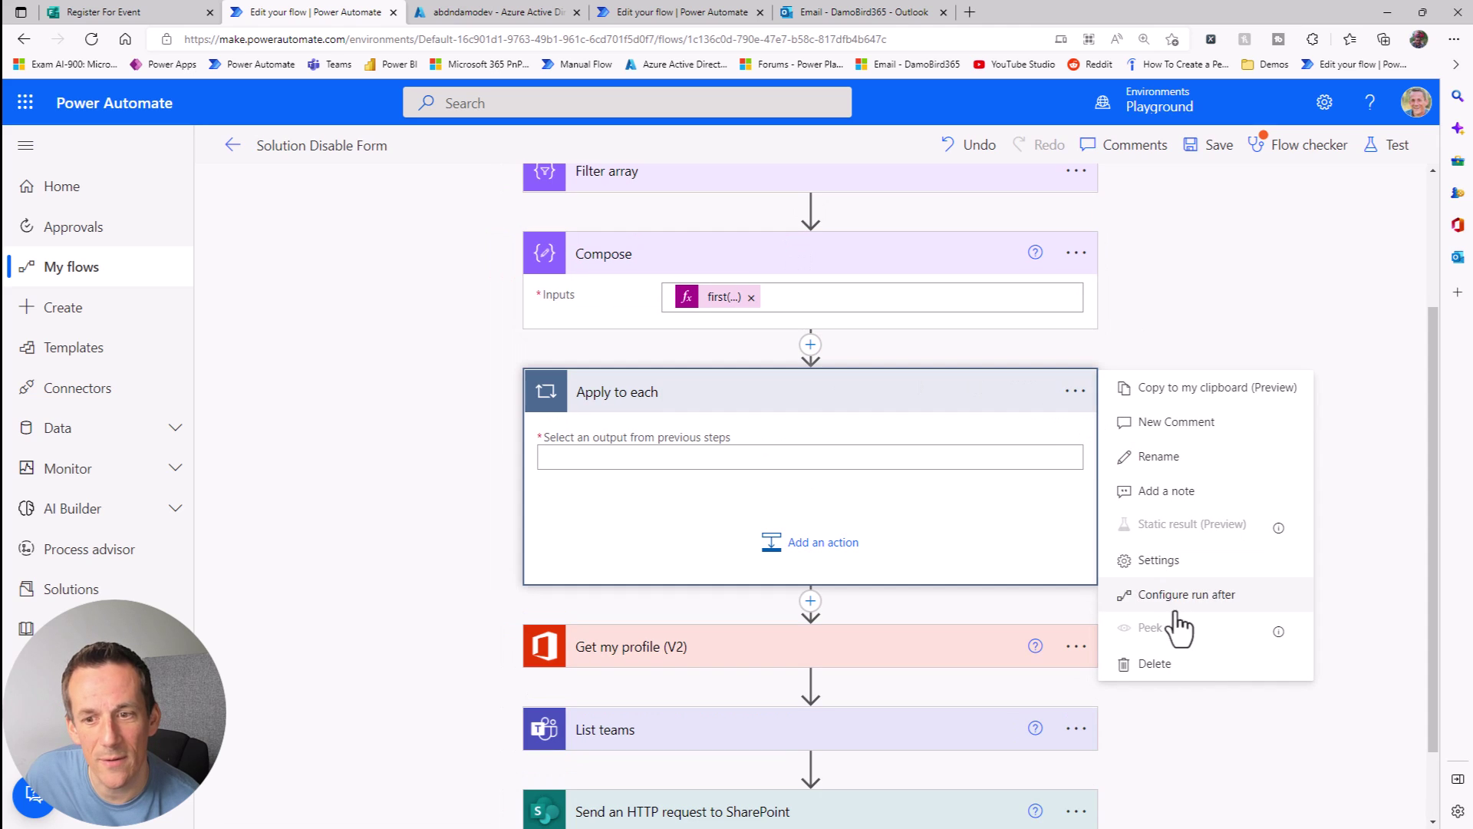
left_click(1171, 664)
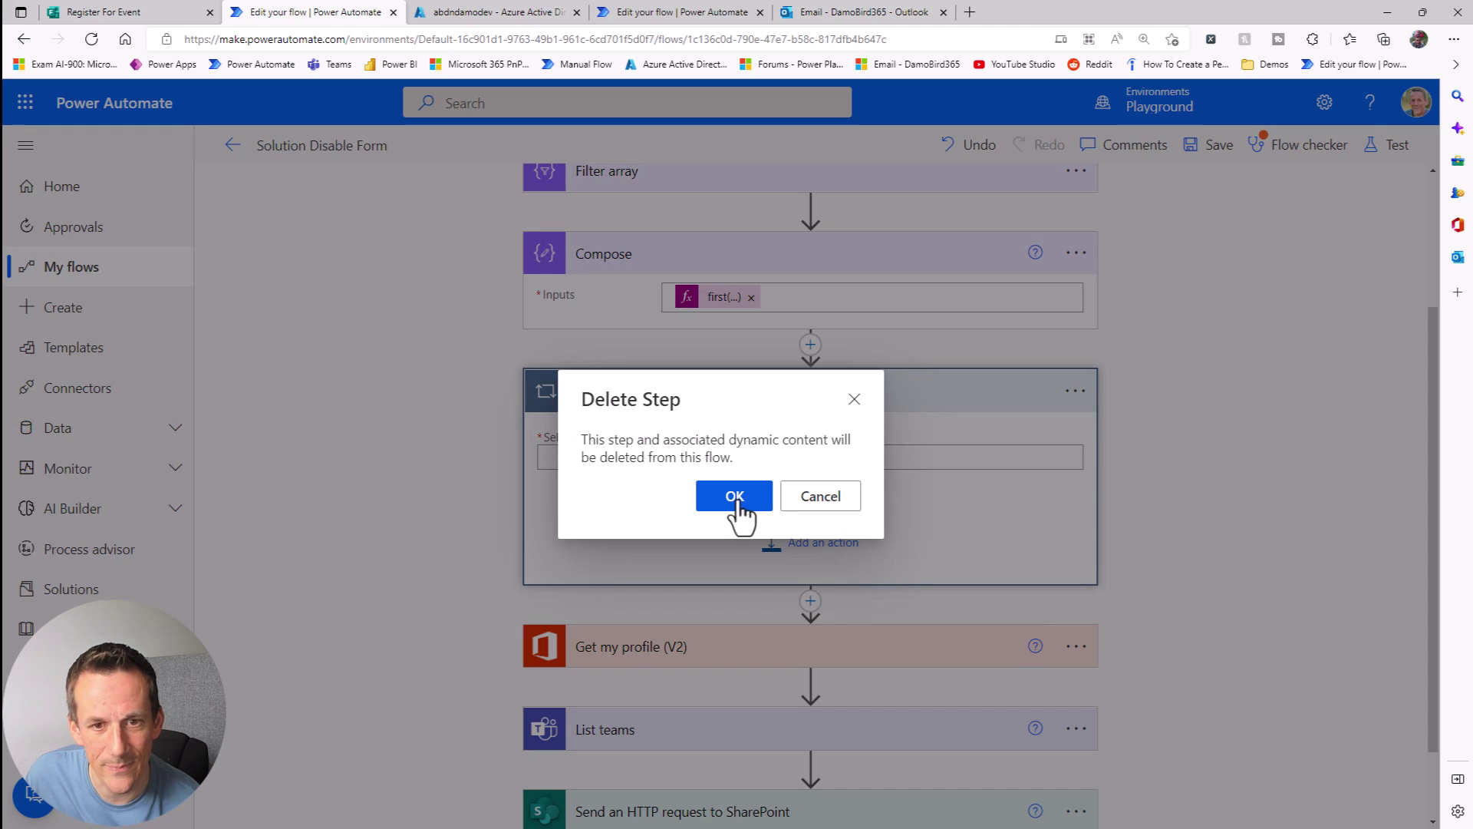
left_click(735, 497)
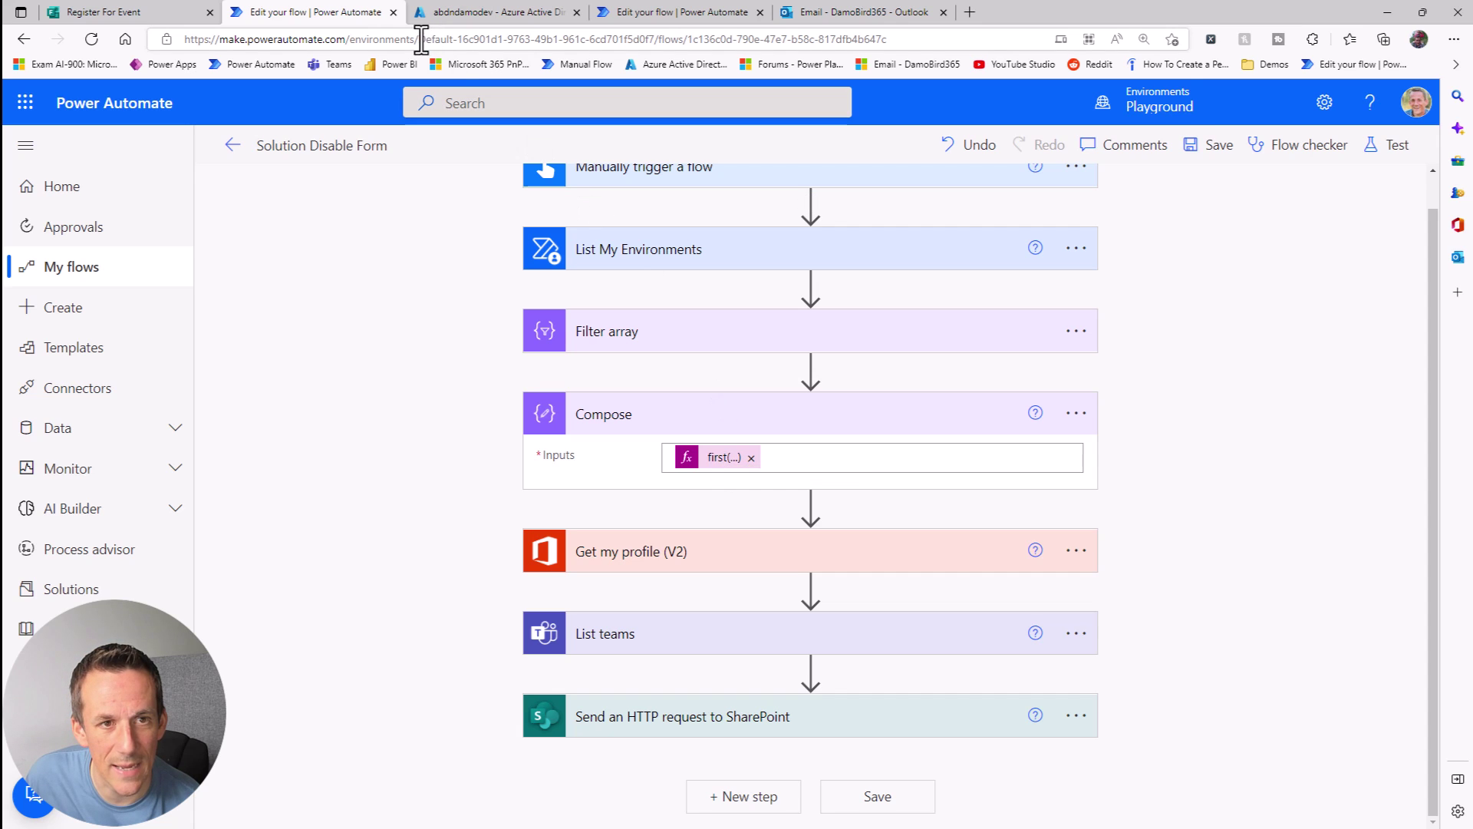
Step: Change the Compose expression to replace(first(body('Filter_array'))?['Name'],'Default-','')
left_click_drag(421, 40, 452, 40)
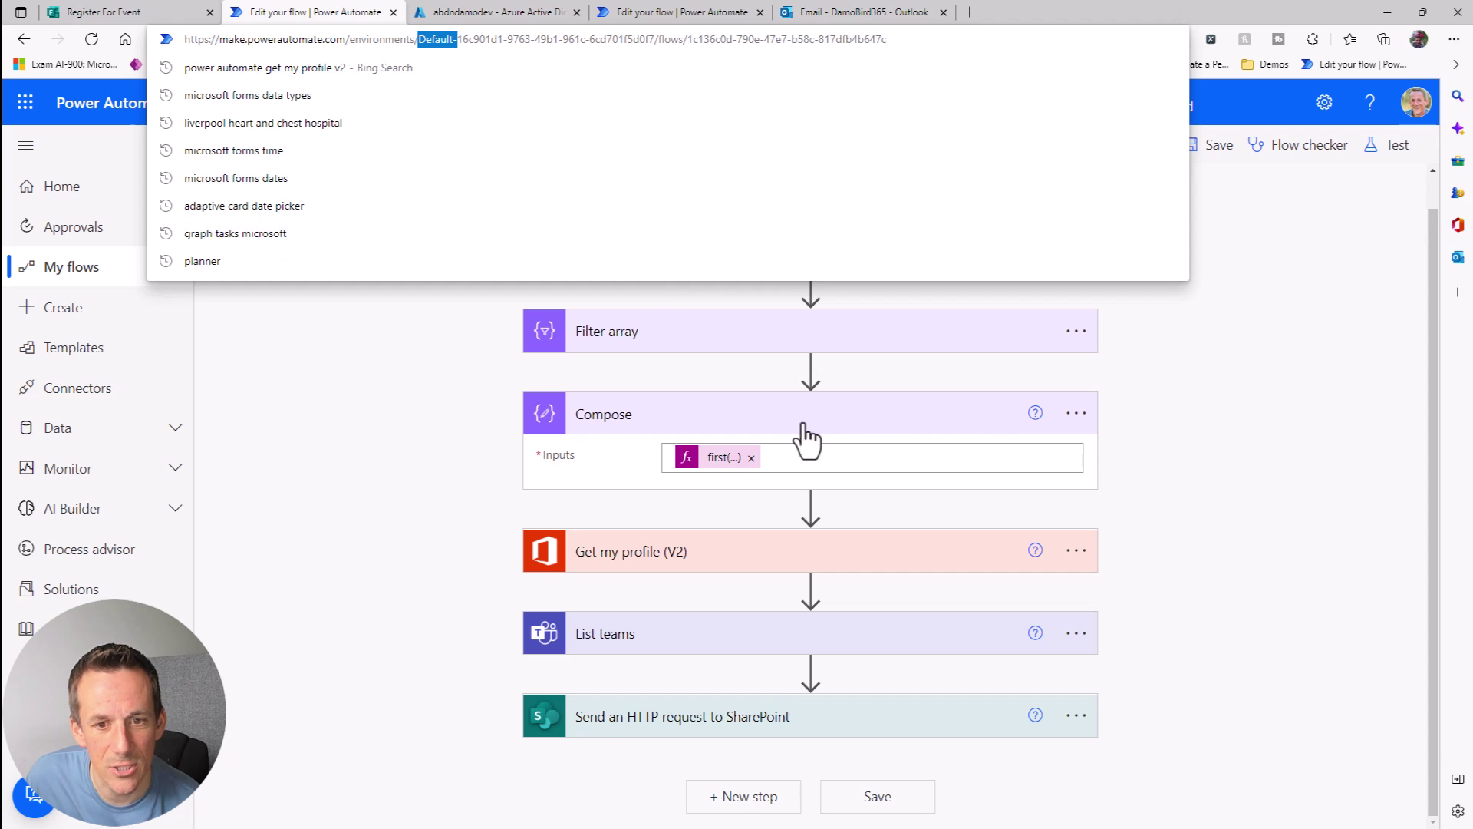
left_click(712, 460)
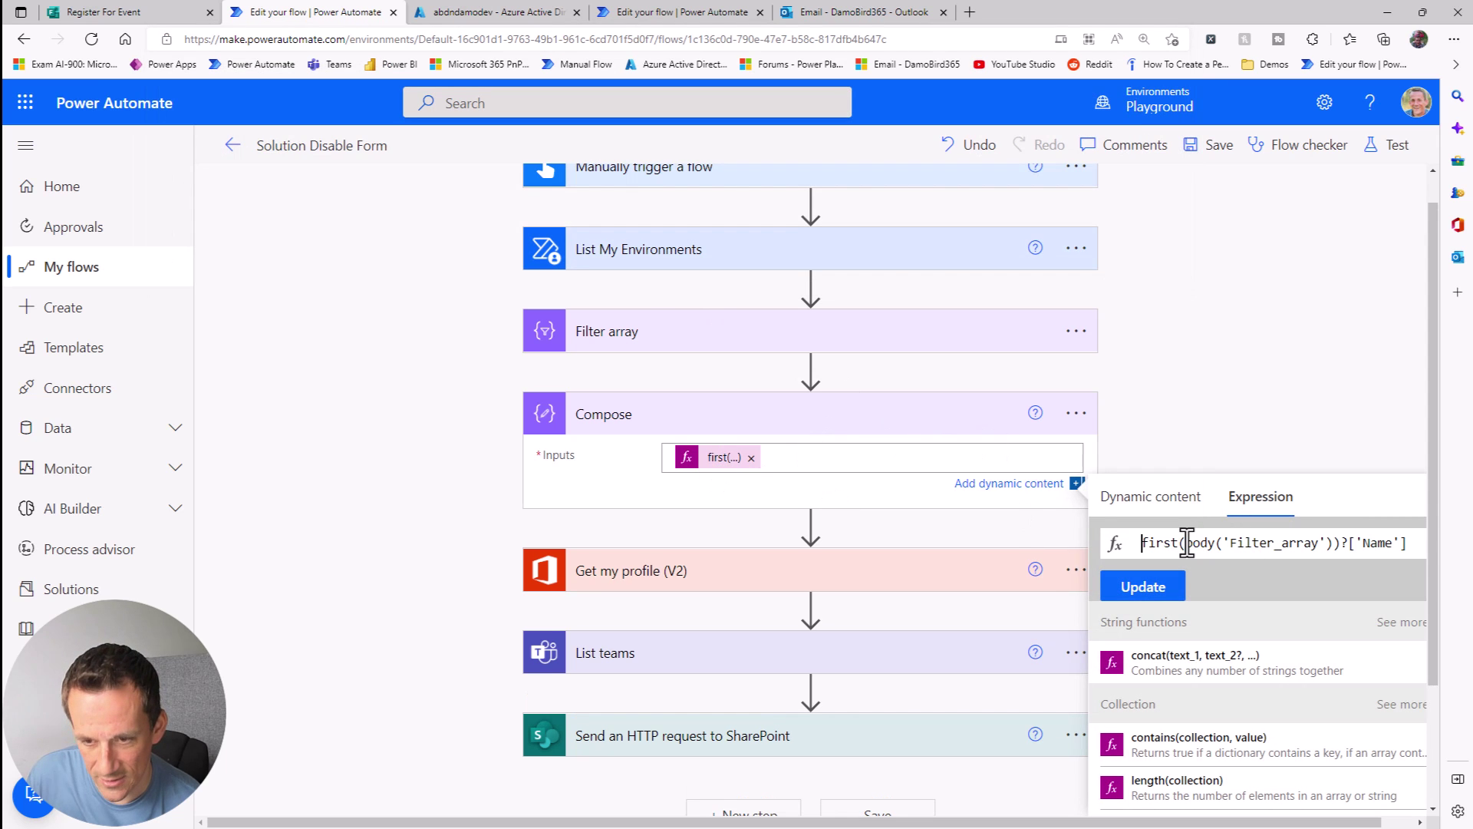
type("repalc")
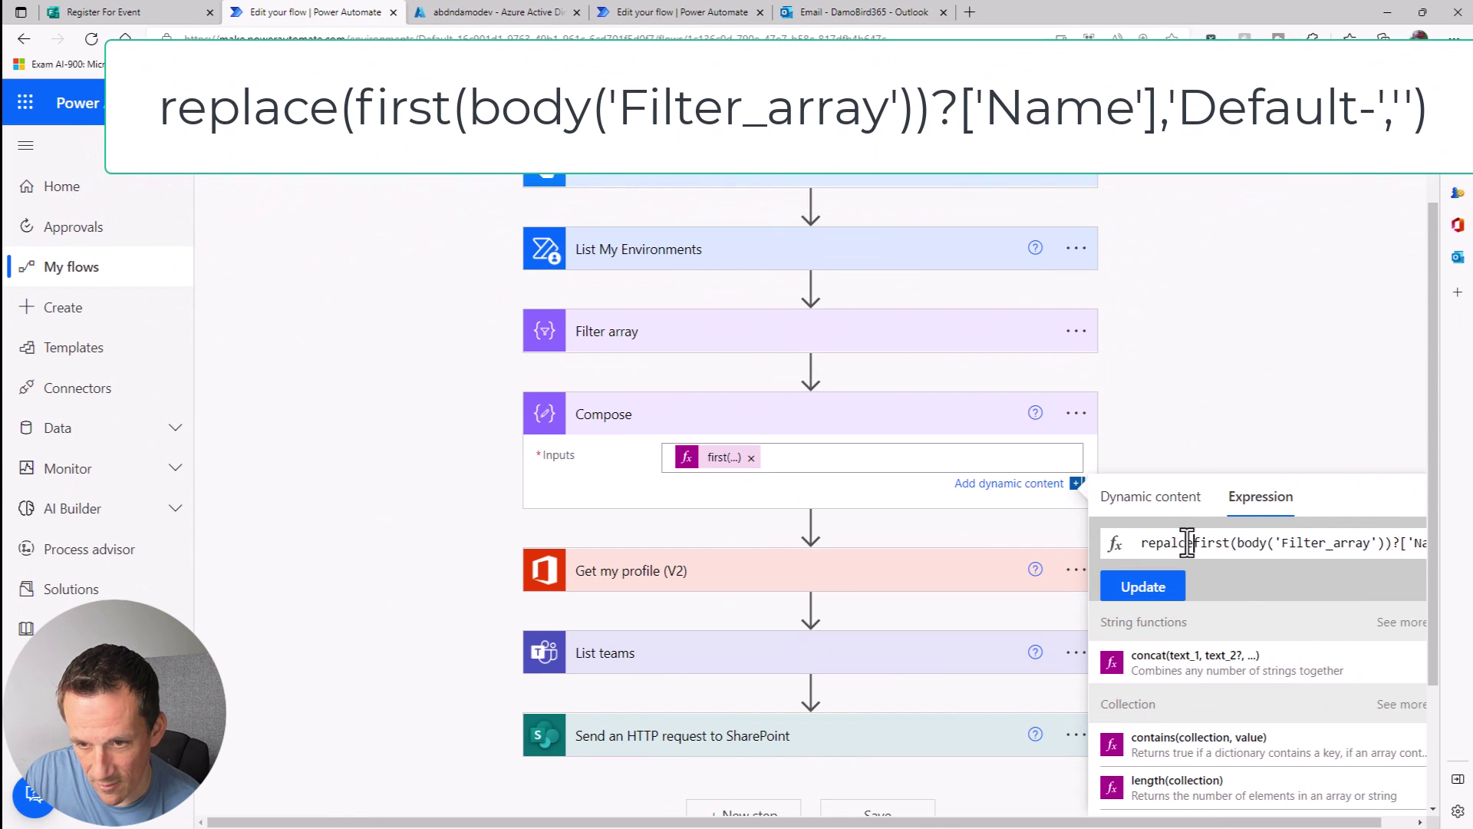
key("BackSpace")
key("BackSpace")
type("lace(")
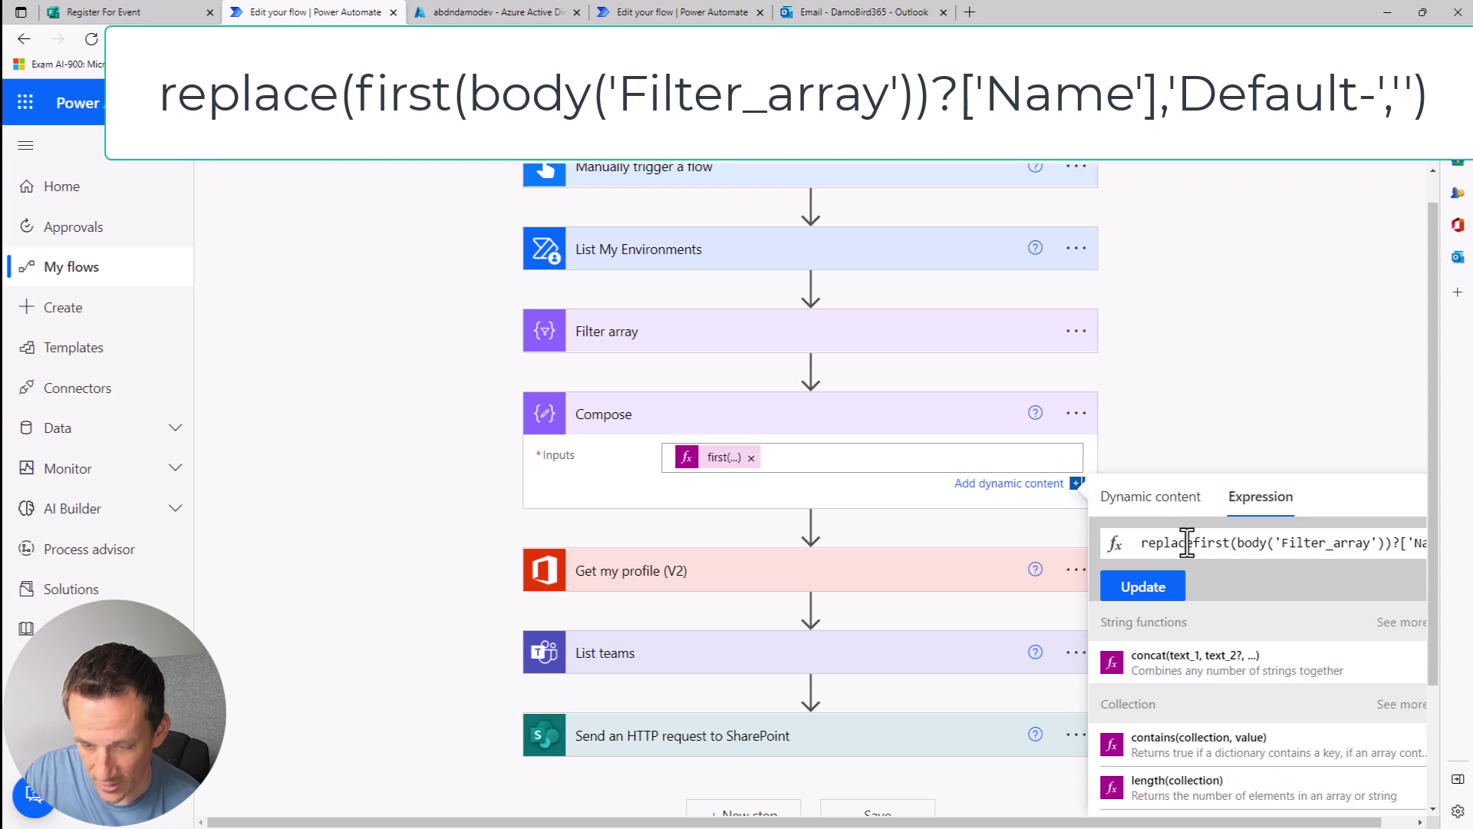
key("Right")
key("Right")
key("Right")
key("Right")
key("Right")
key("Right")
key("Right")
key("Right")
key("Right")
key("Right")
key("Right")
key("Right")
key("Right")
key("Right")
key("Right")
key("Right")
key("Right")
key("Right")
key("Right")
key("Right")
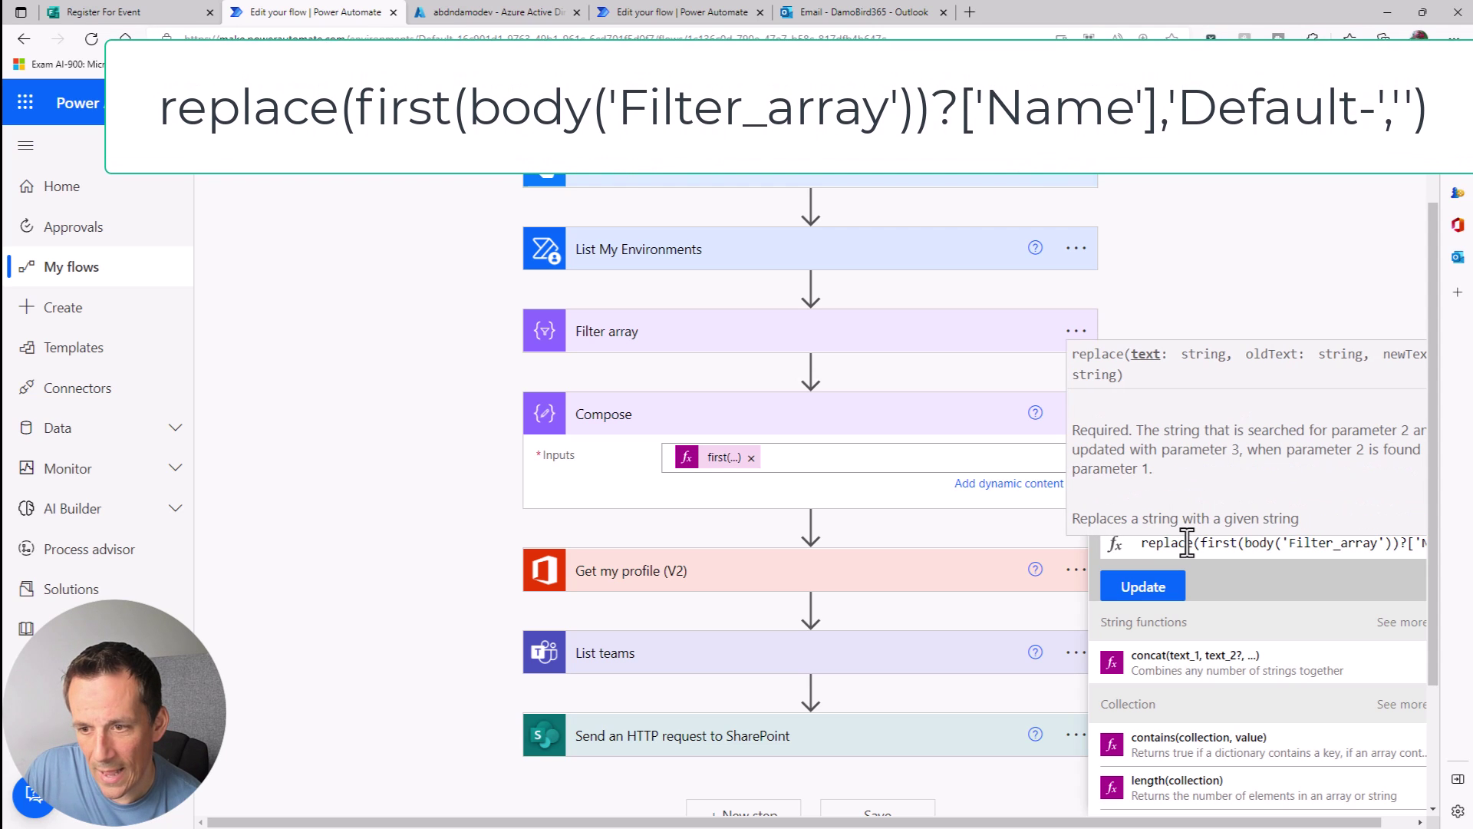
type(",")
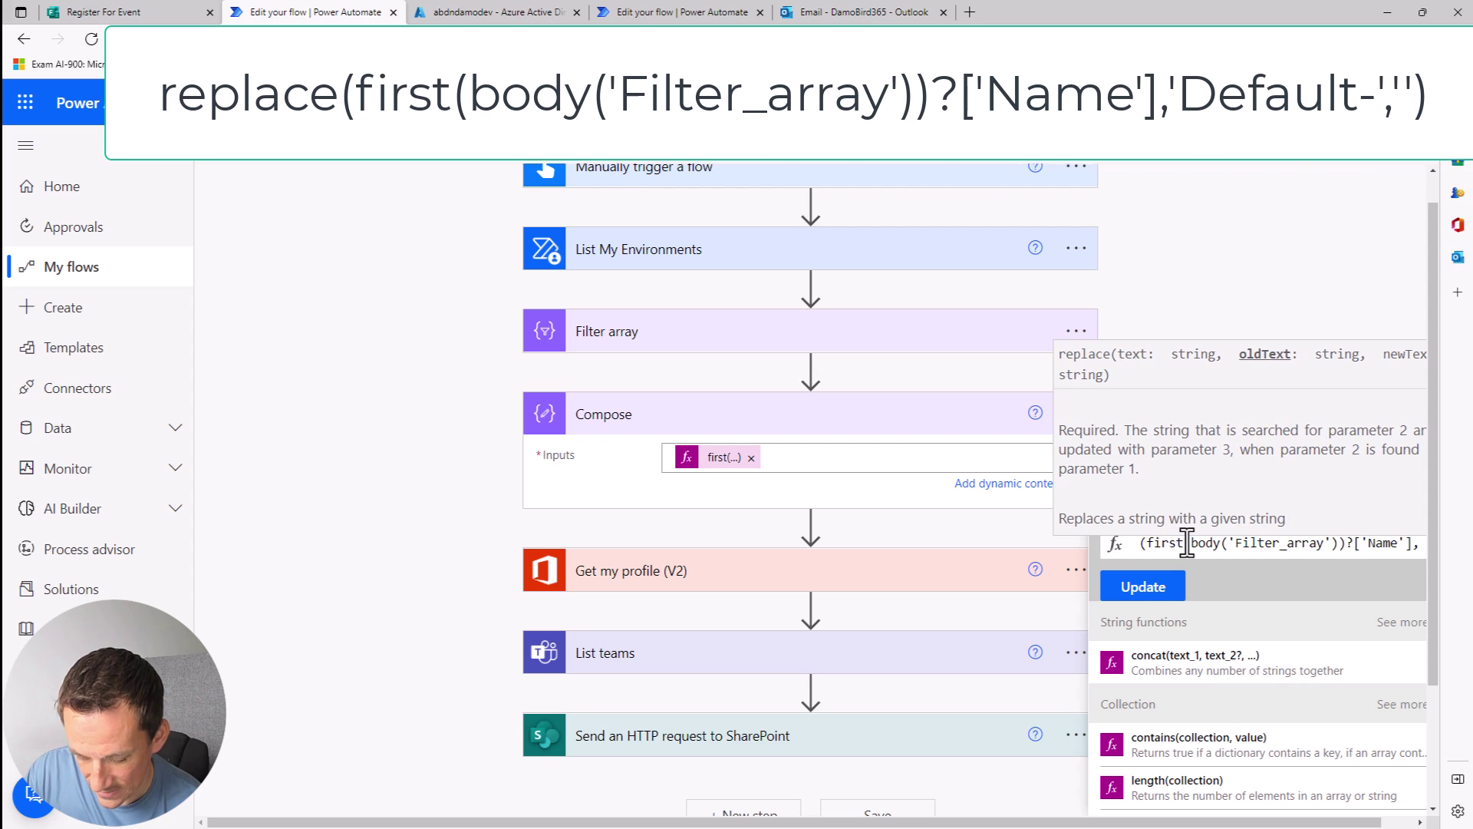
type("'Default")
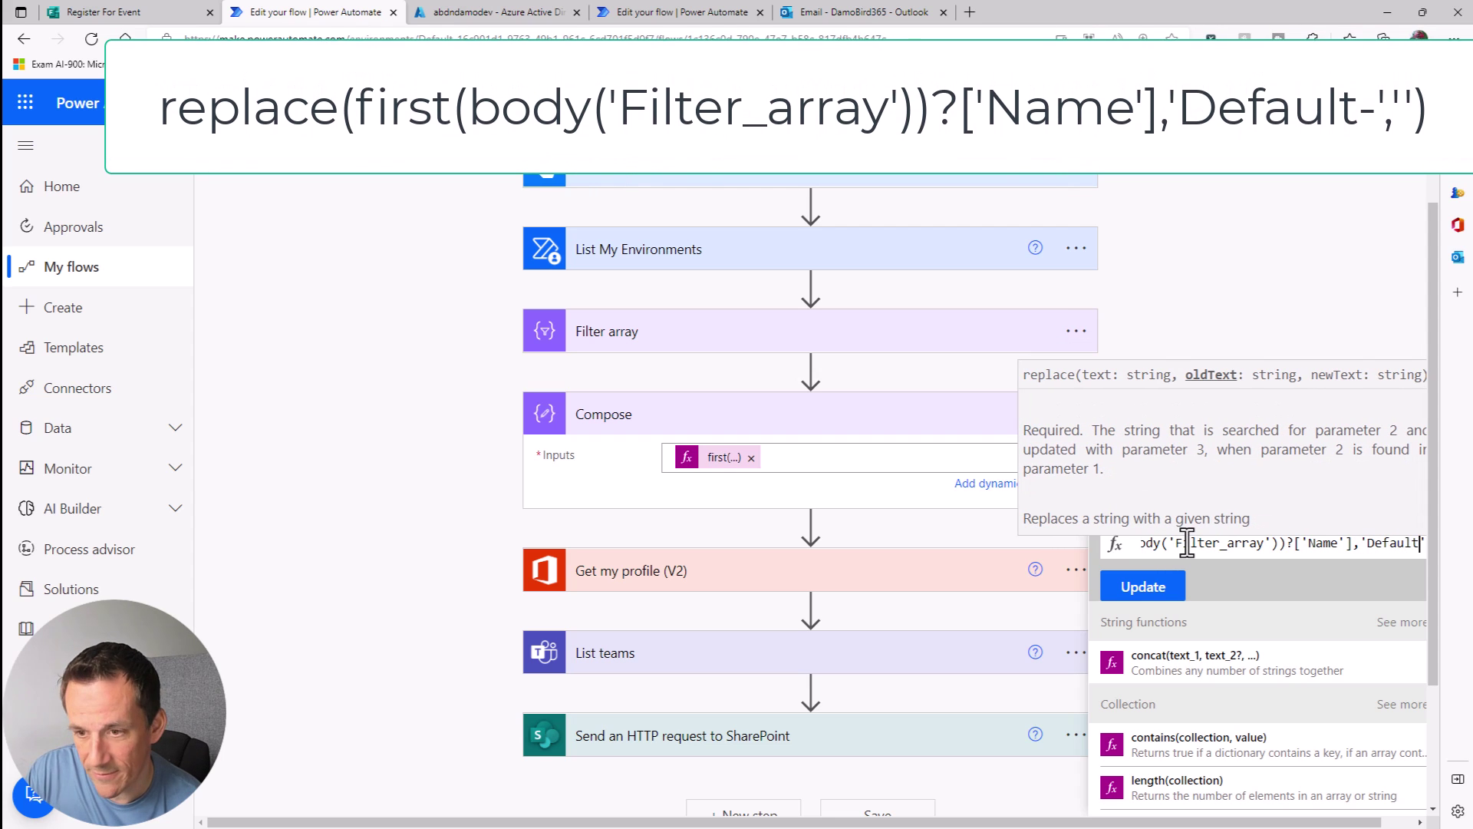
type("-'")
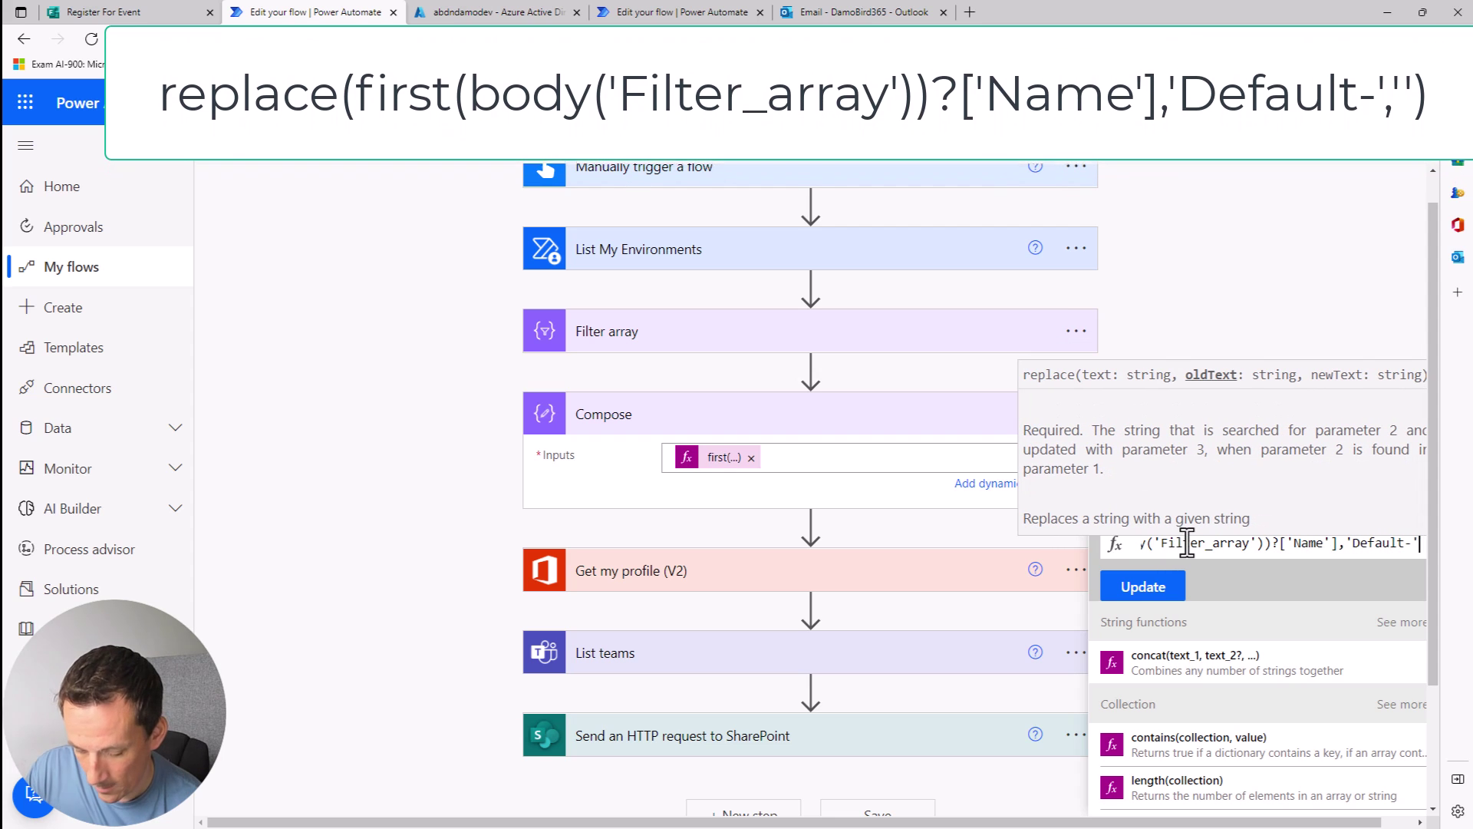
type(",'')")
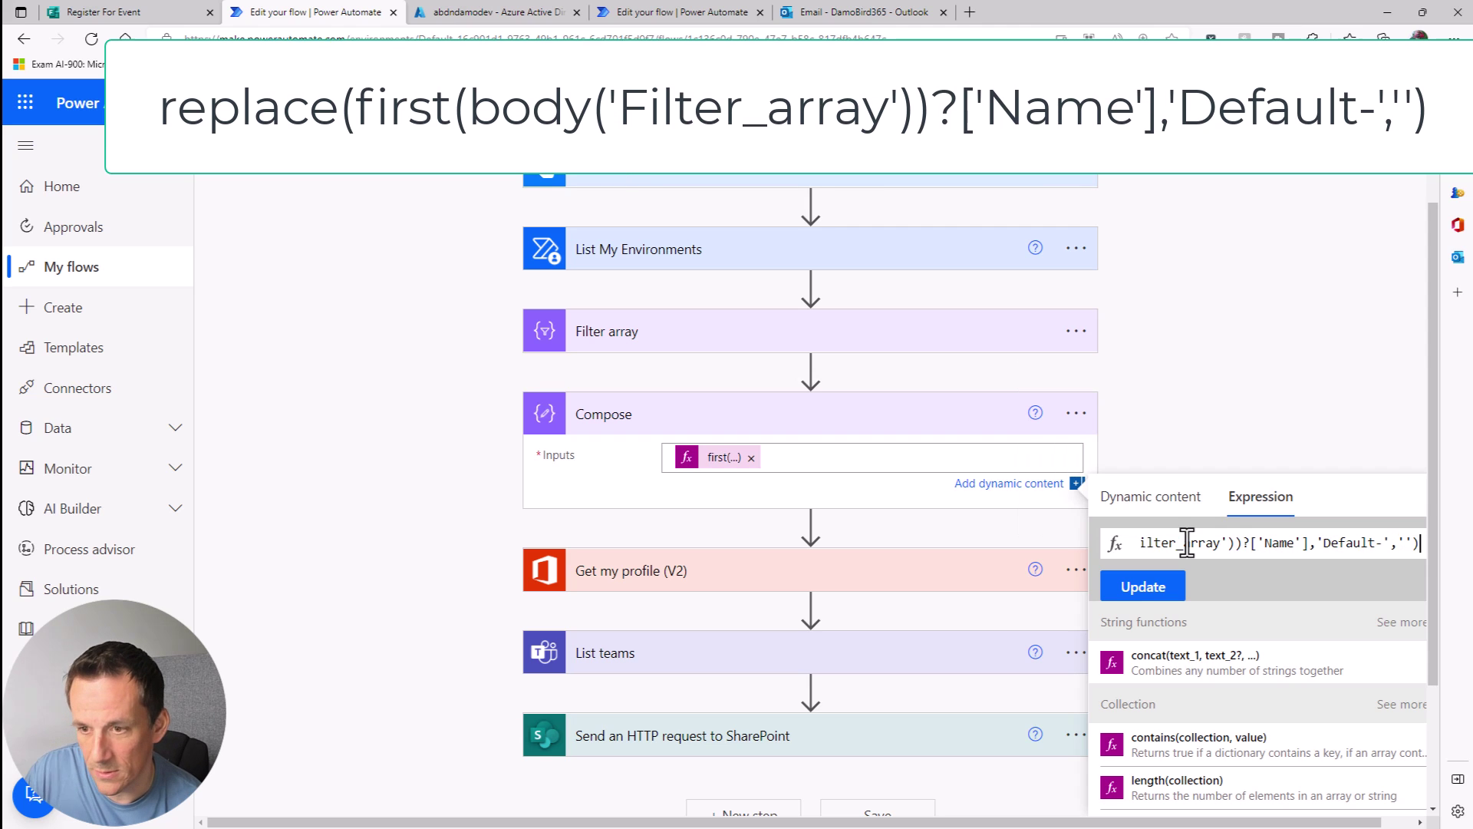
left_click_drag(1411, 543, 1377, 543)
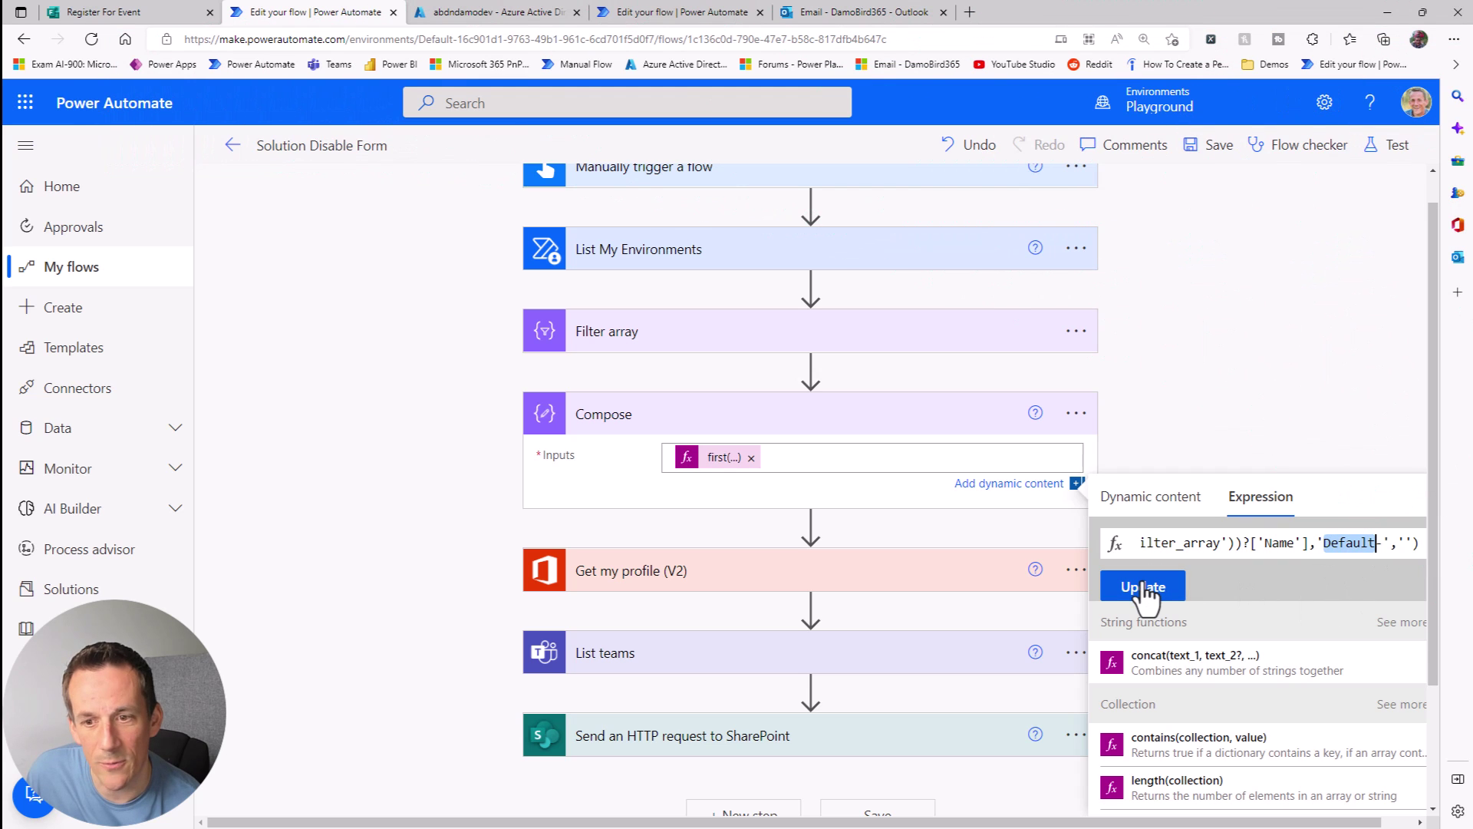
left_click(1143, 588)
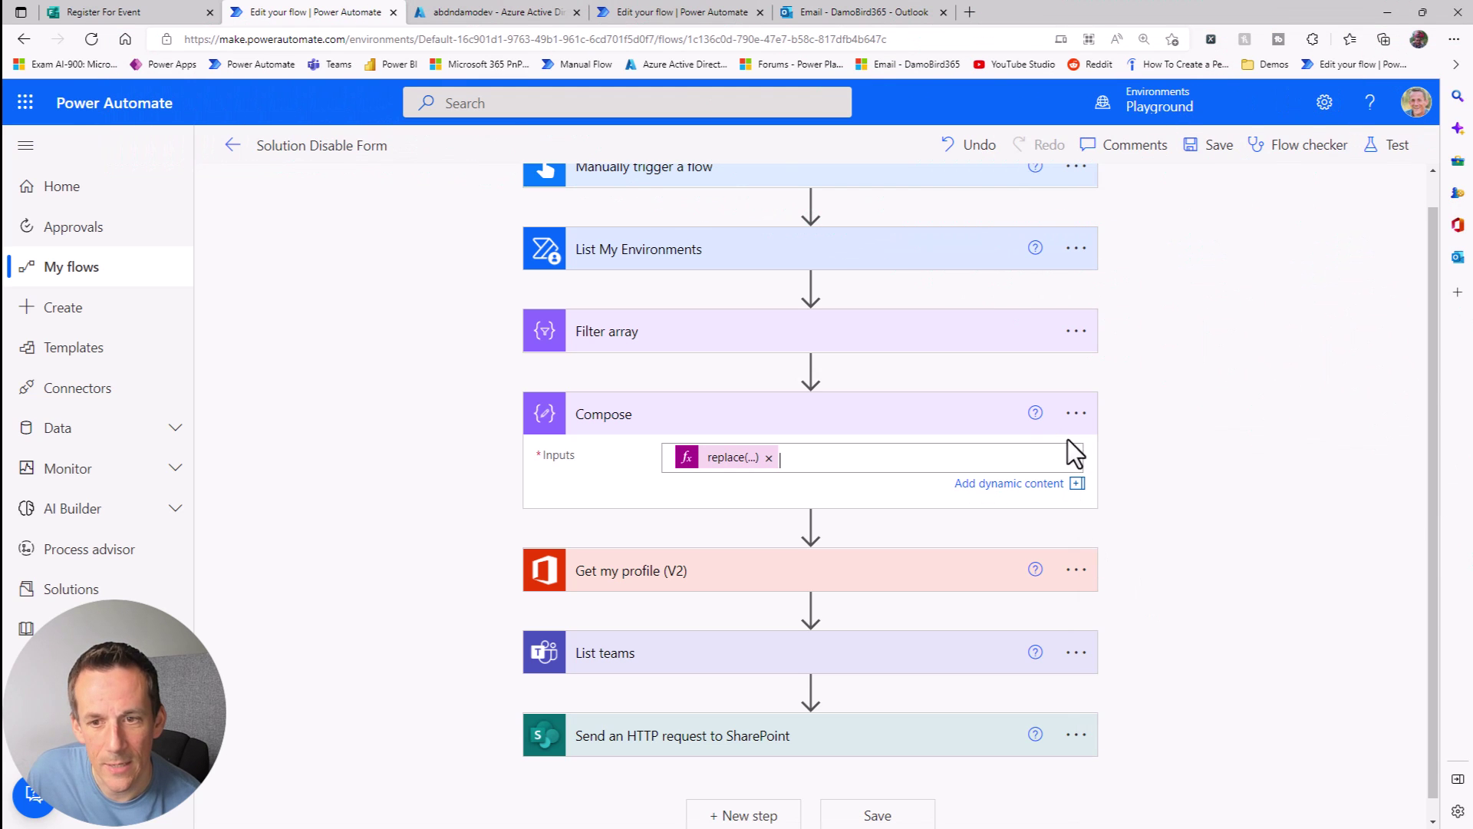
Step: Rename the Compose step to 'Compose Tenant ID'
left_click(1076, 413)
left_click(1143, 480)
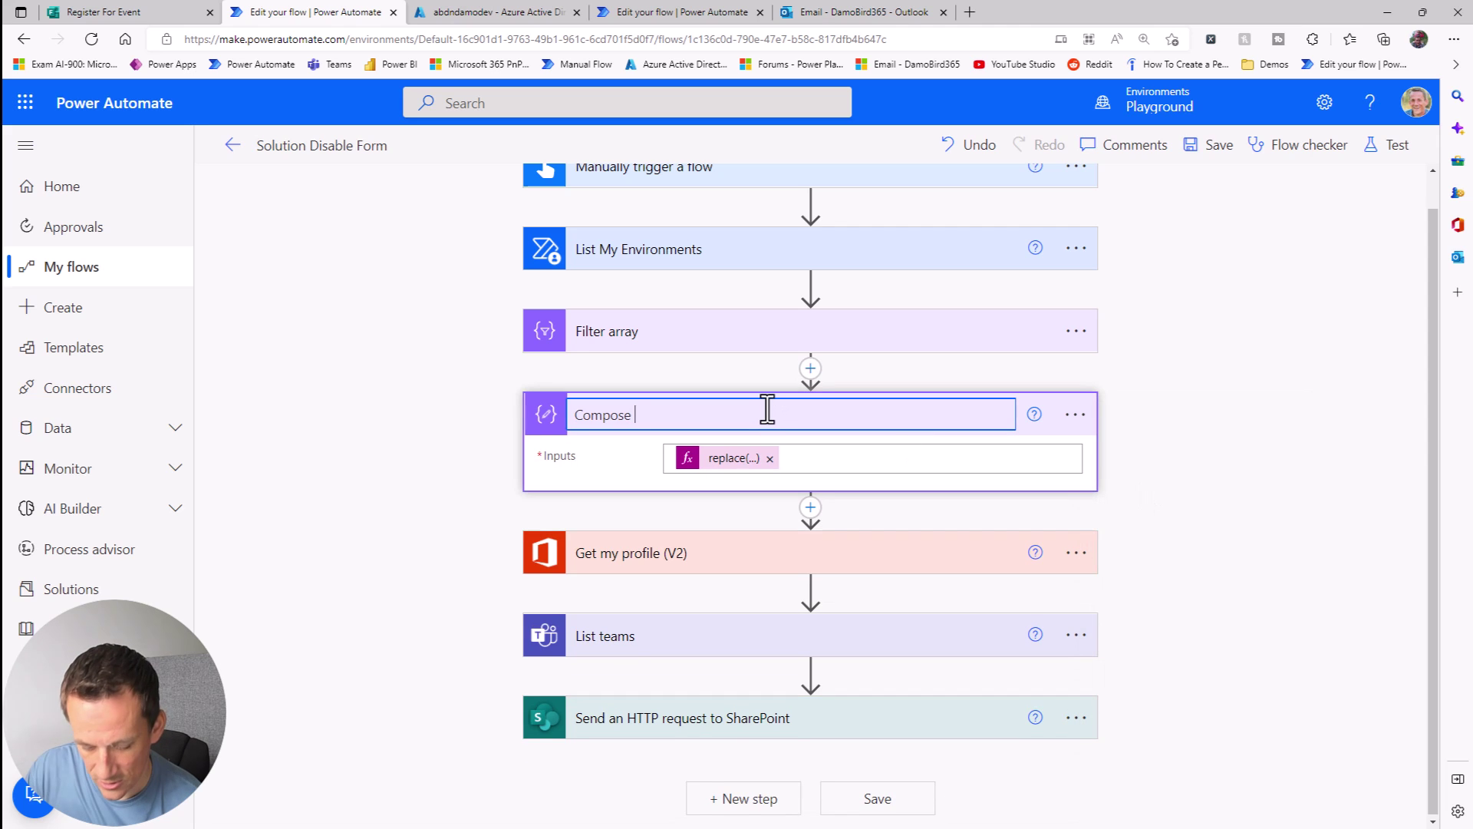
key("Return")
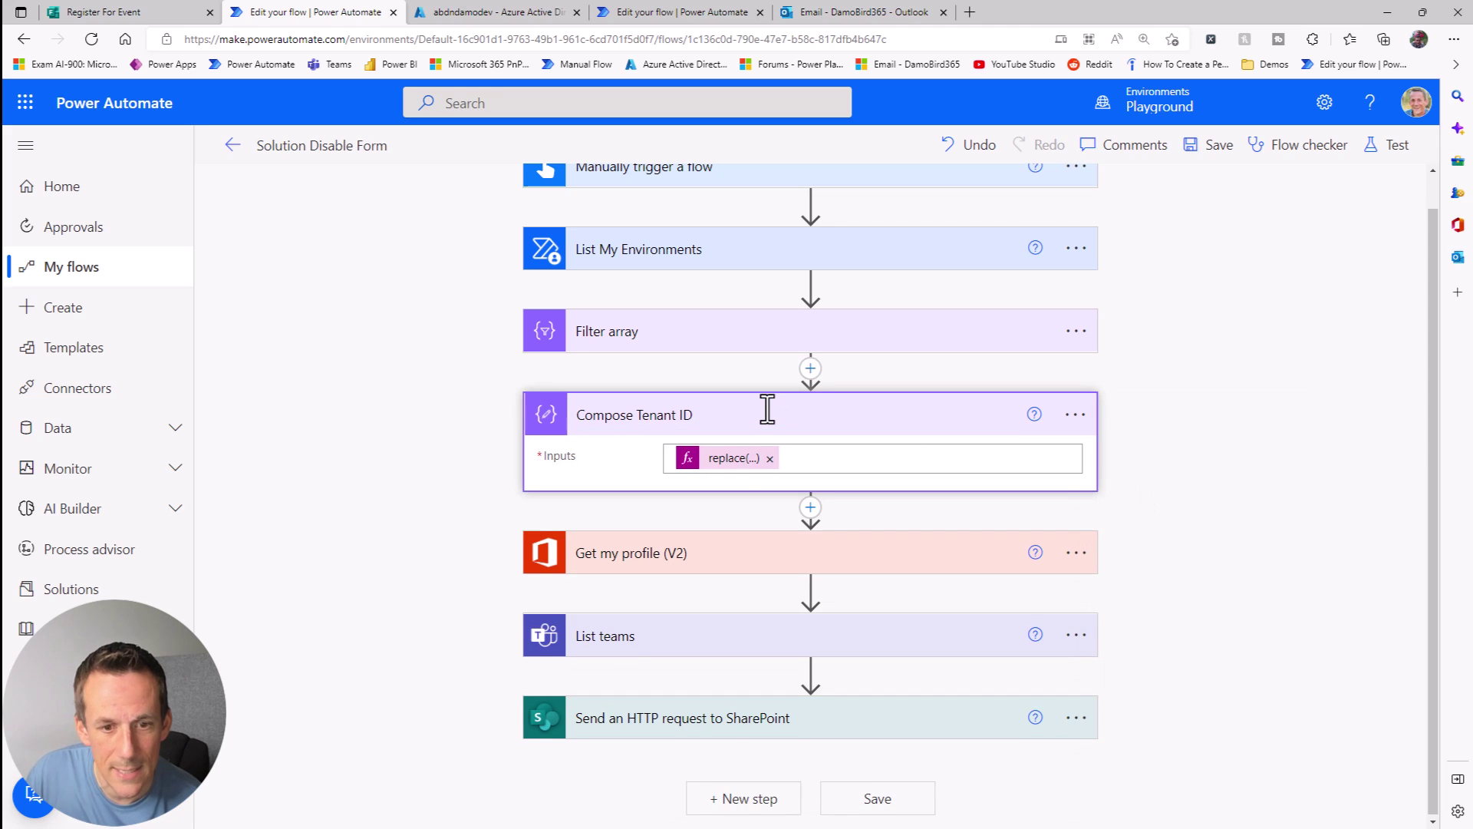
Step: Replace the hard-coded tenant ID in the SharePoint request Uri with Compose Tenant ID Outputs
left_click(729, 725)
scroll(974, 613, "down", 5)
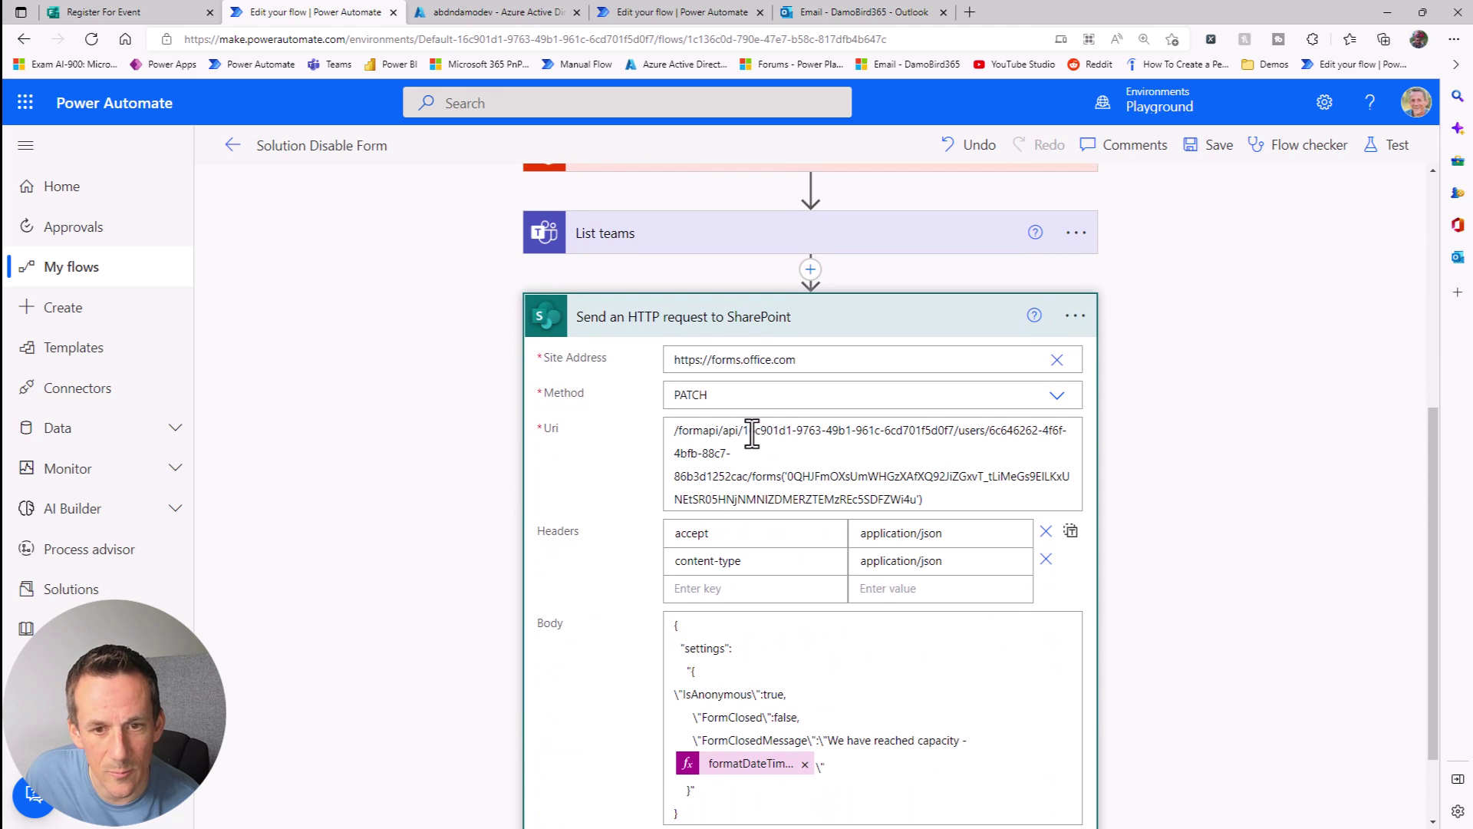
left_click_drag(748, 431, 950, 435)
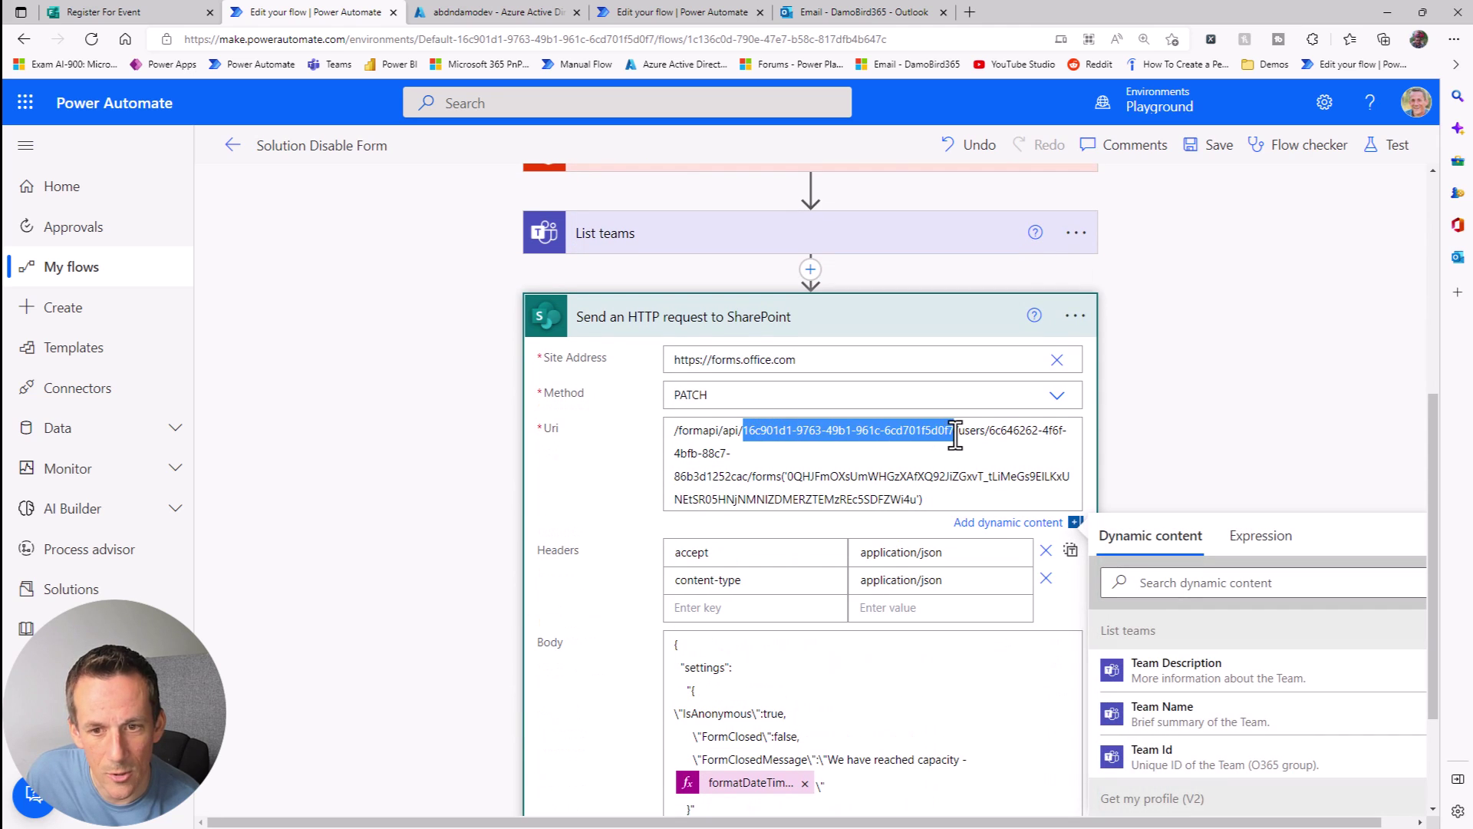
scroll(1282, 749, "down", 4)
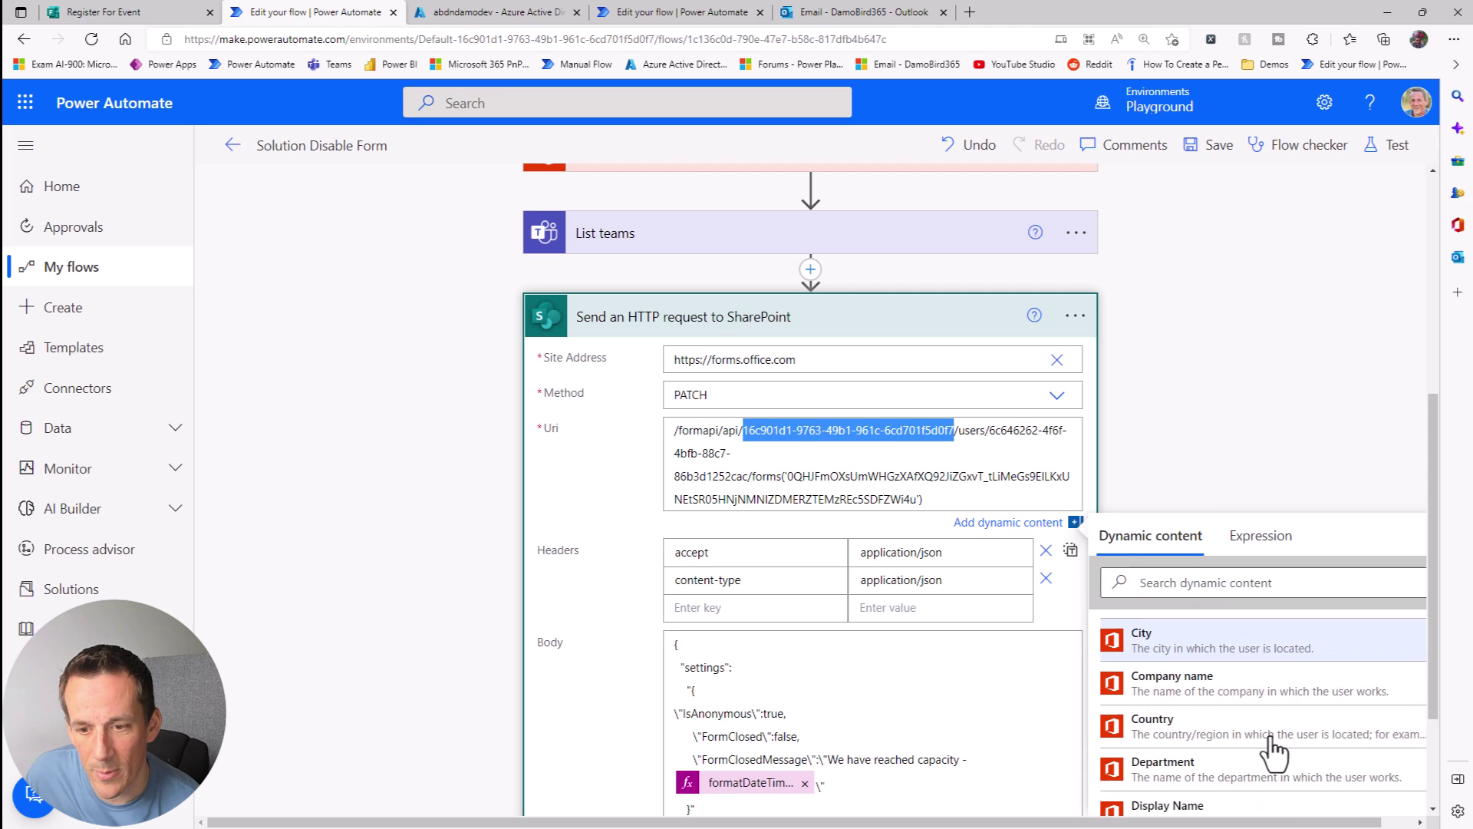
scroll(1273, 751, "down", 10)
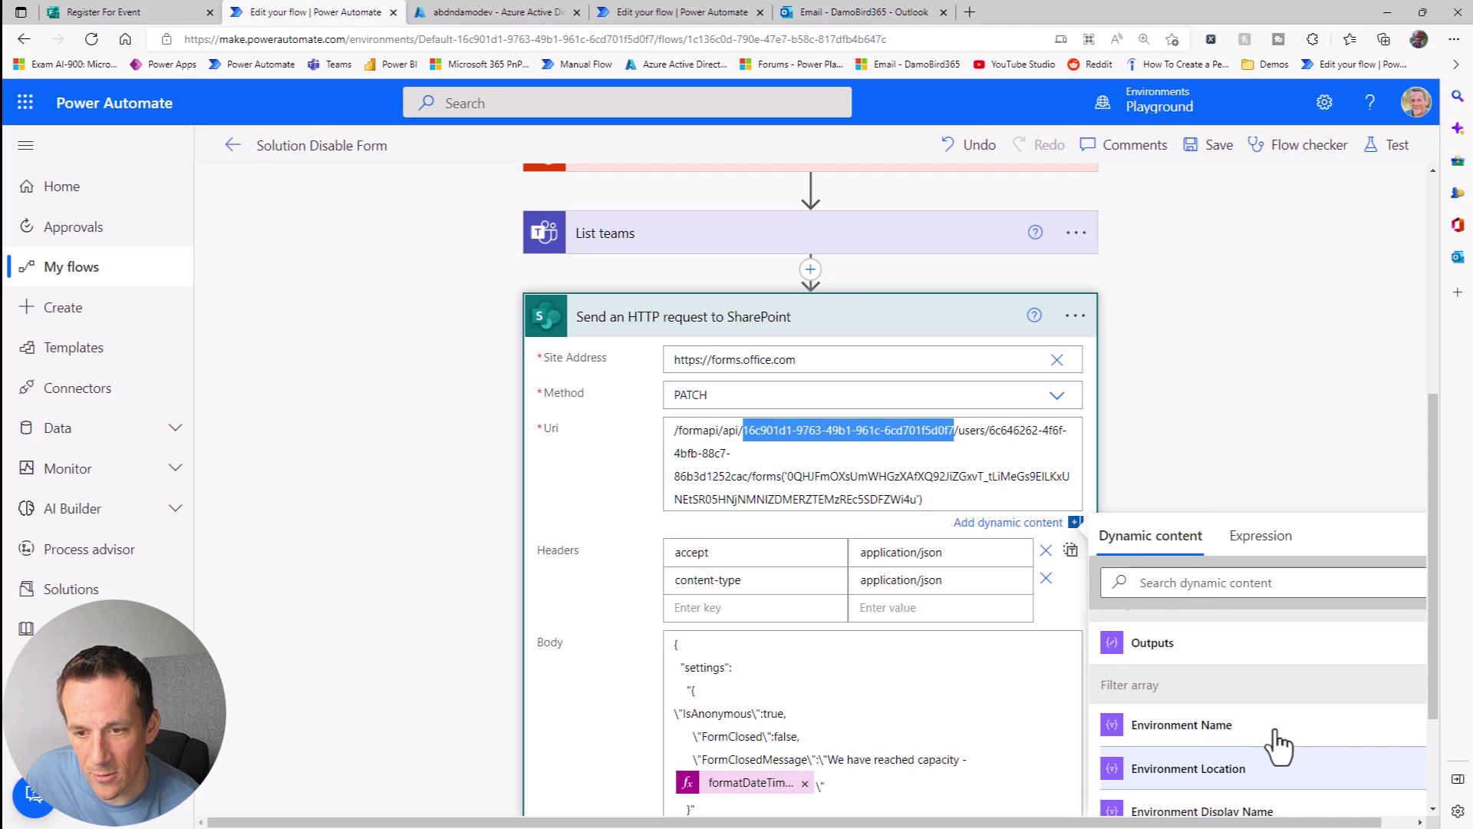
scroll(1278, 744, "up", 3)
left_click(1143, 763)
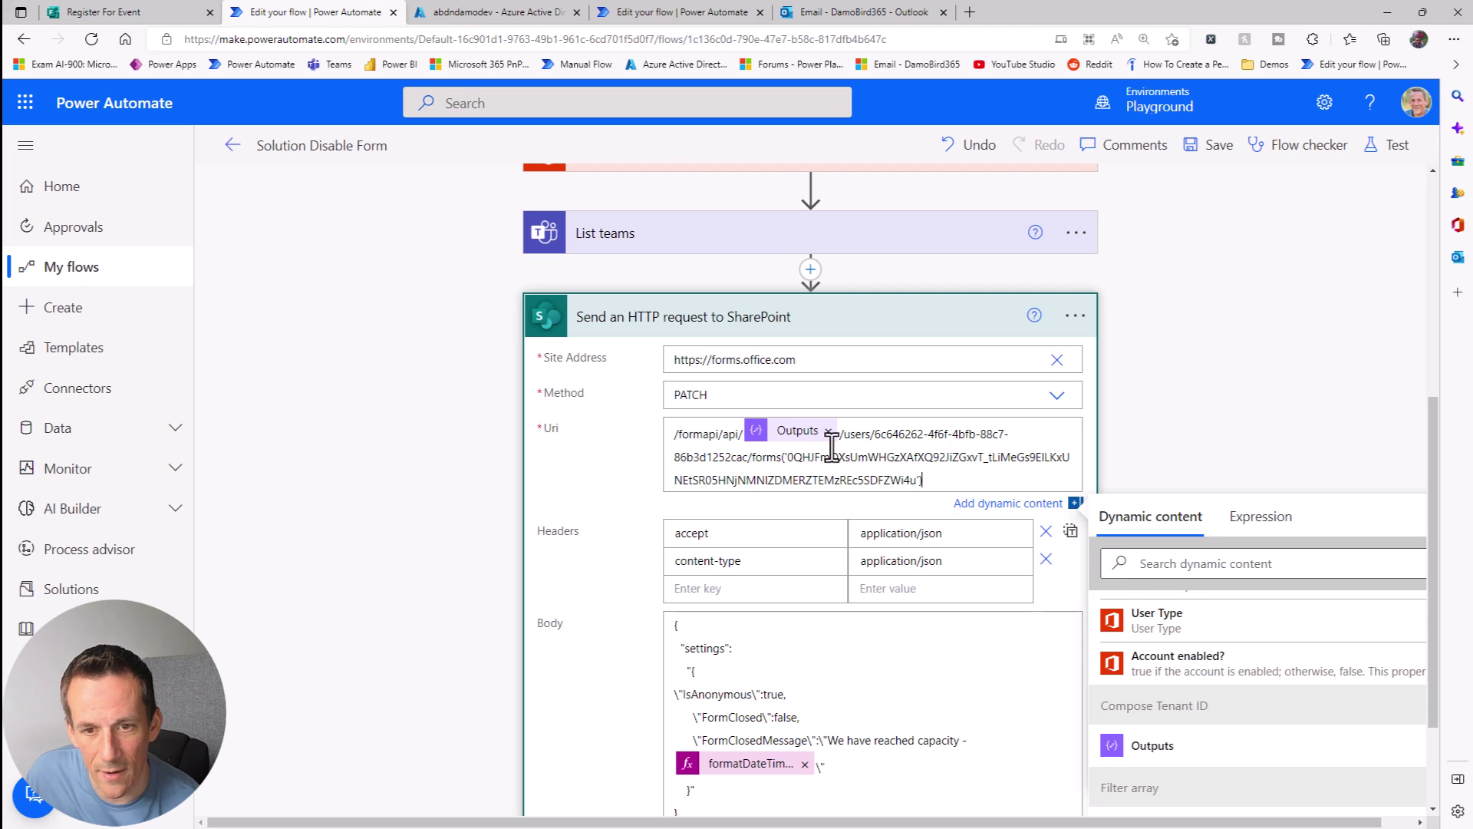
Step: Replace the hard-coded user ID in the Uri with the Get my profile Id
left_click_drag(875, 435, 758, 459)
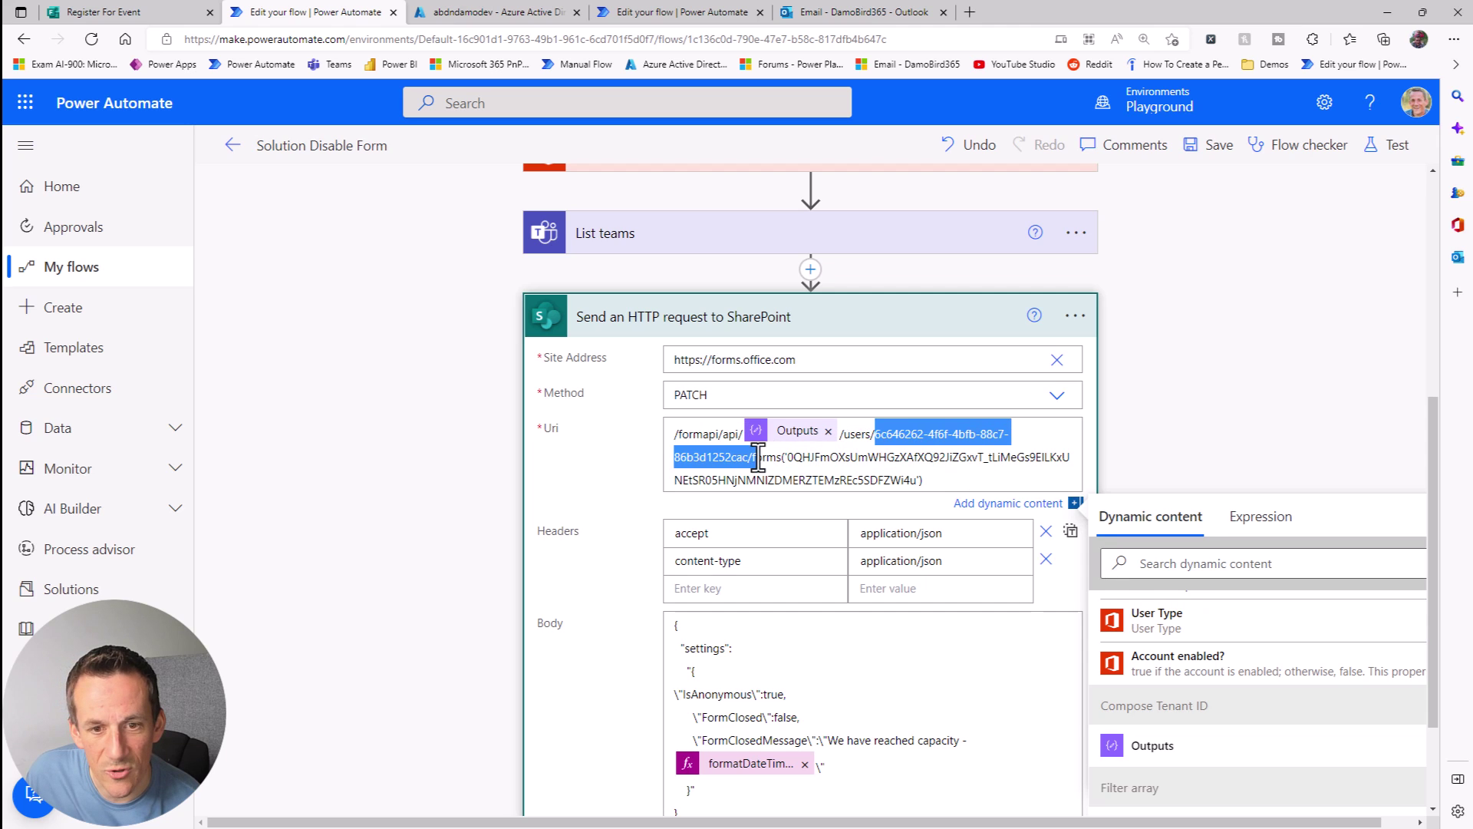
scroll(1069, 372, "up", 3)
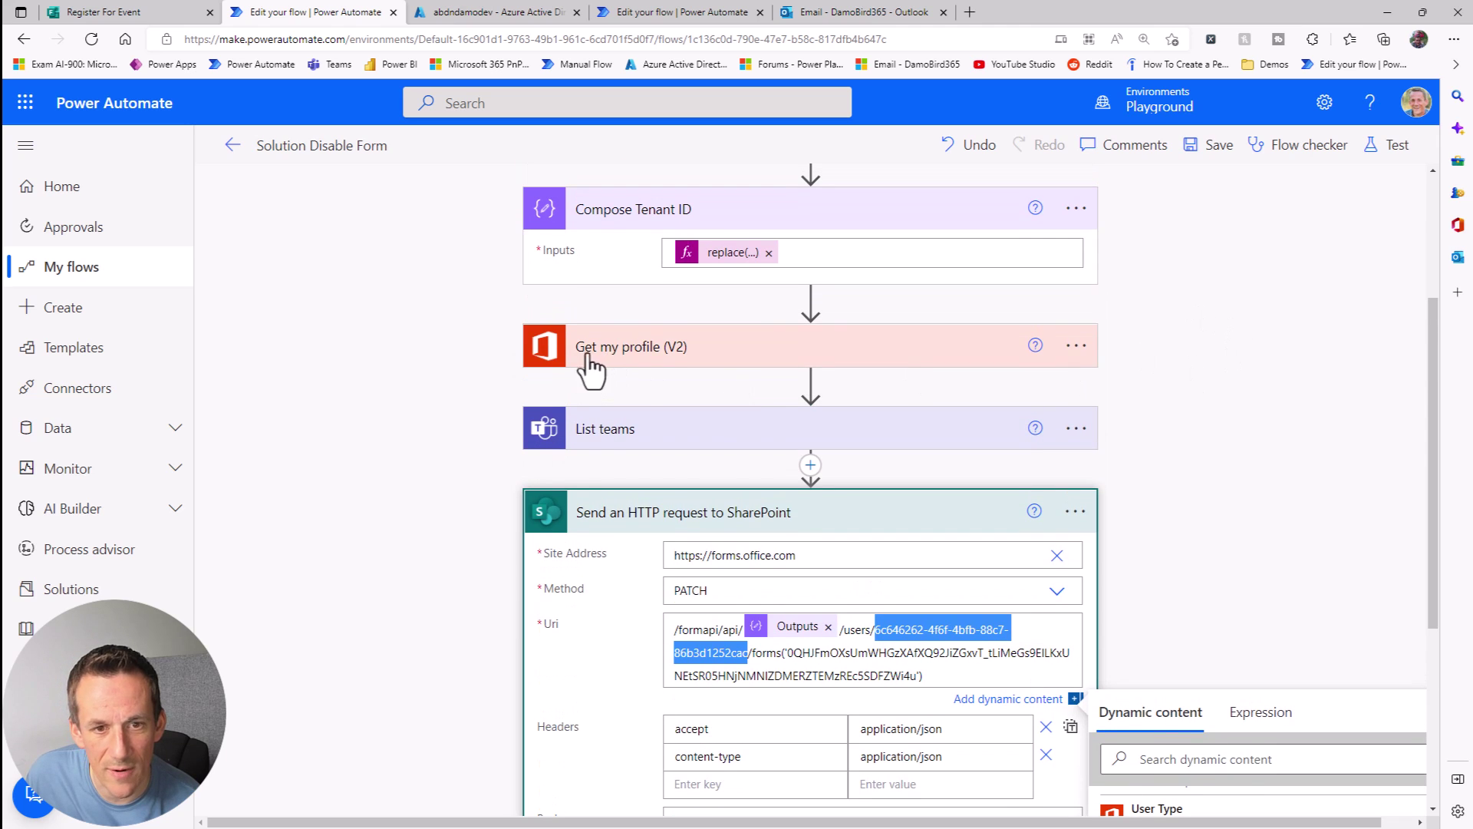
scroll(1250, 421, "down", 4)
scroll(1250, 421, "down", 1)
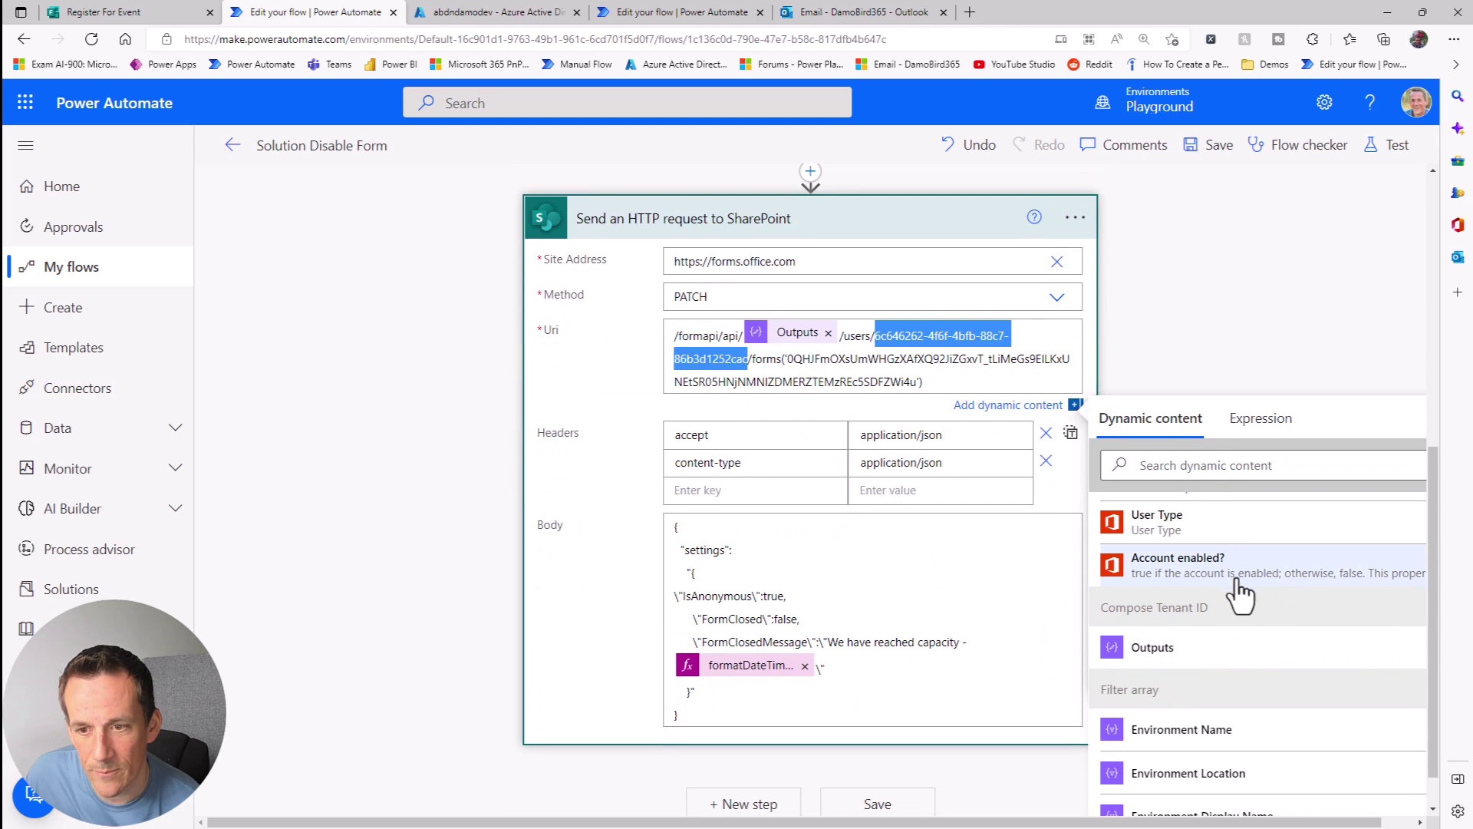
scroll(1241, 606, "up", 8)
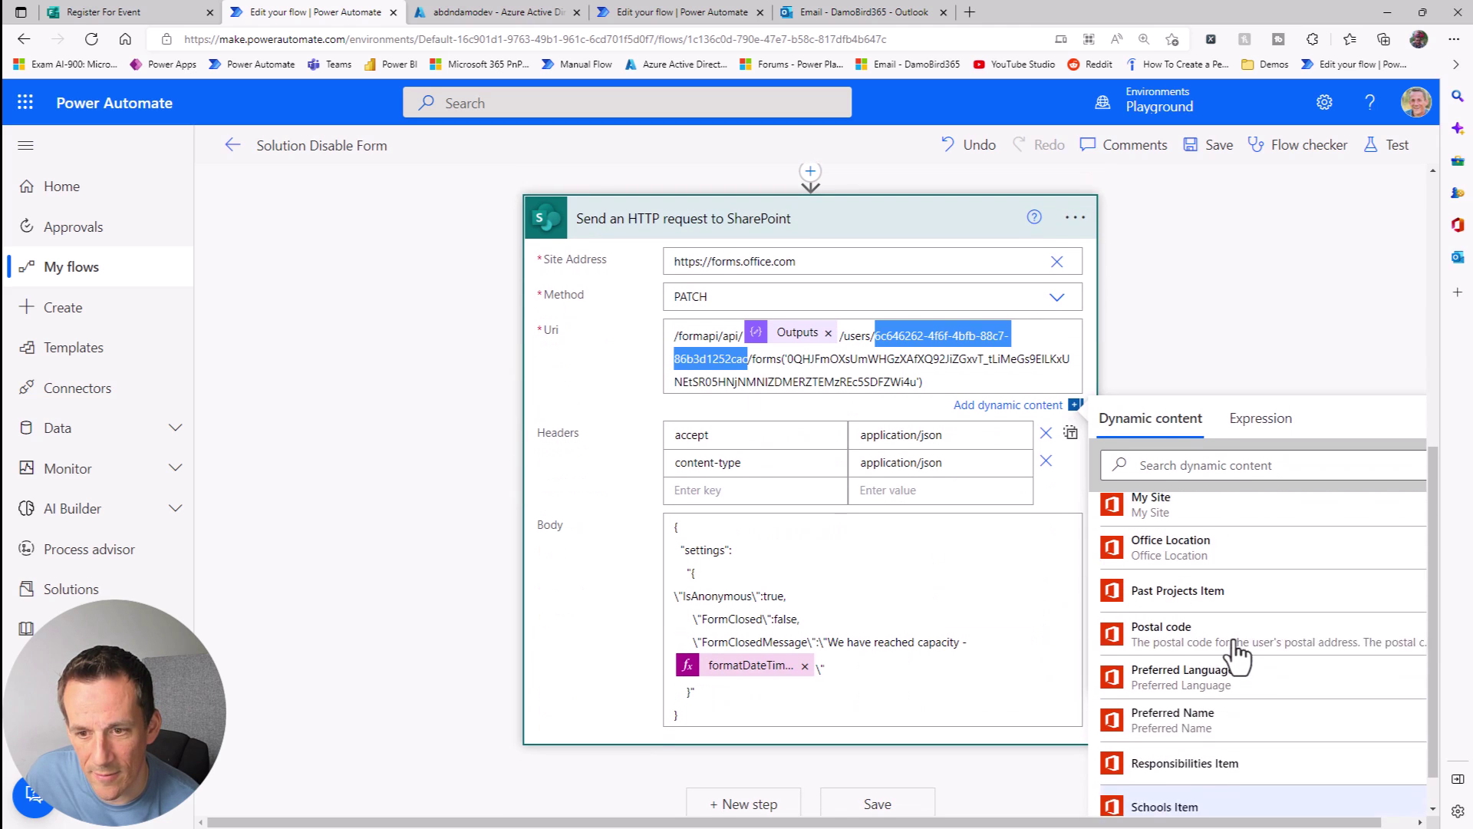
scroll(1227, 644, "up", 5)
left_click(1188, 599)
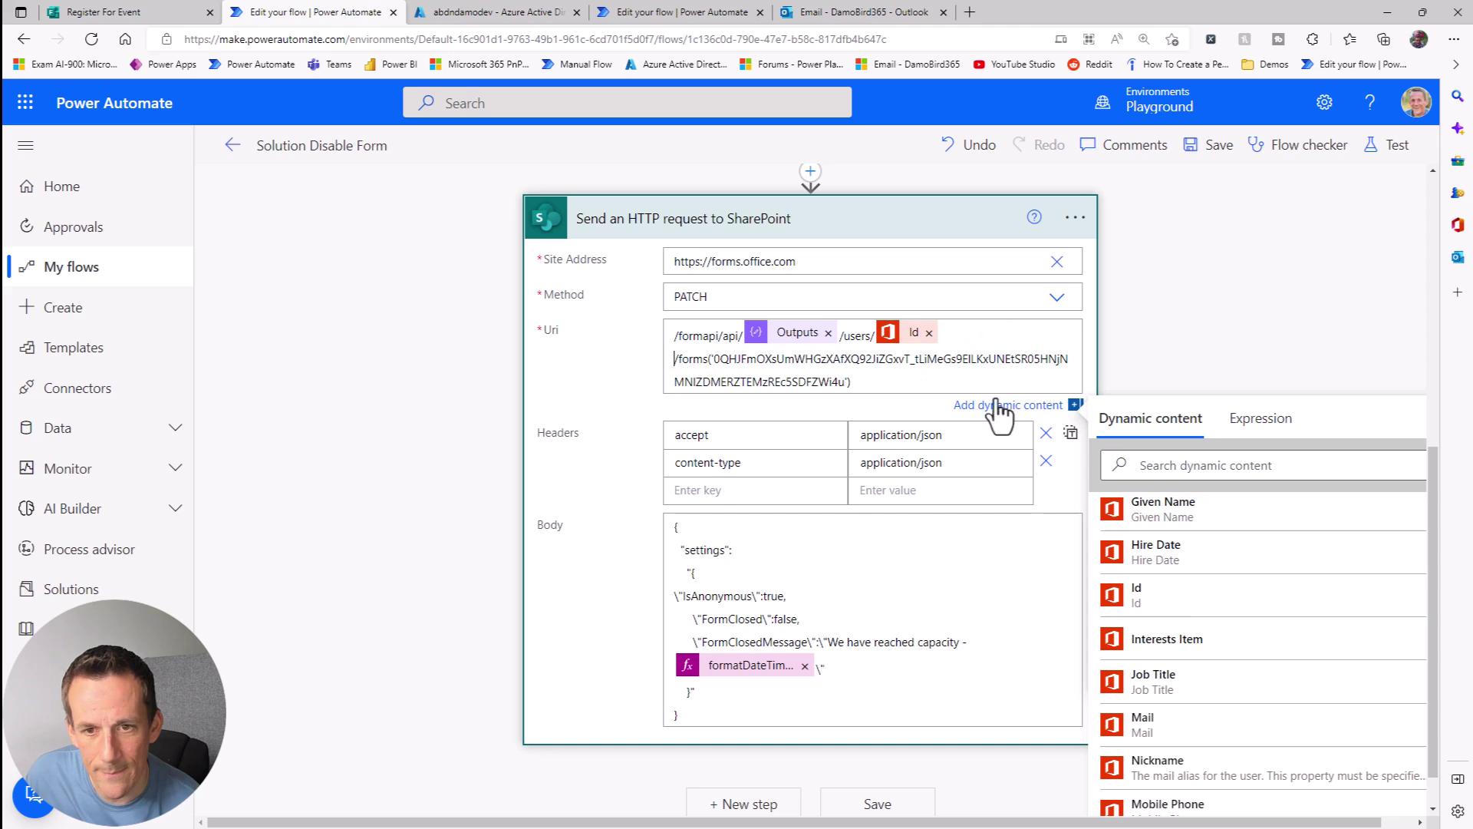
scroll(844, 429, "up", 2)
left_click_drag(714, 502, 821, 524)
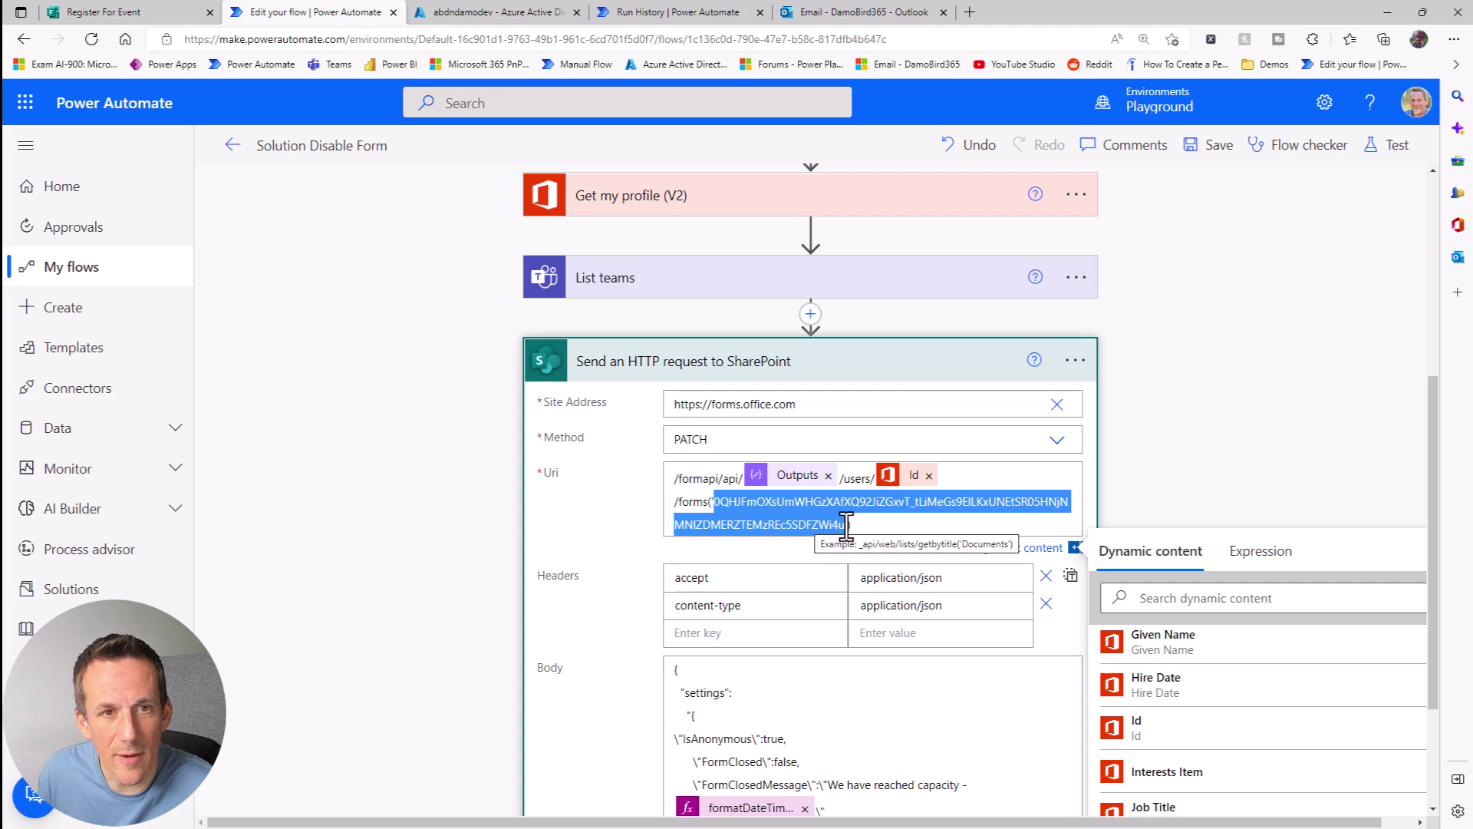
scroll(846, 526, "up", 5)
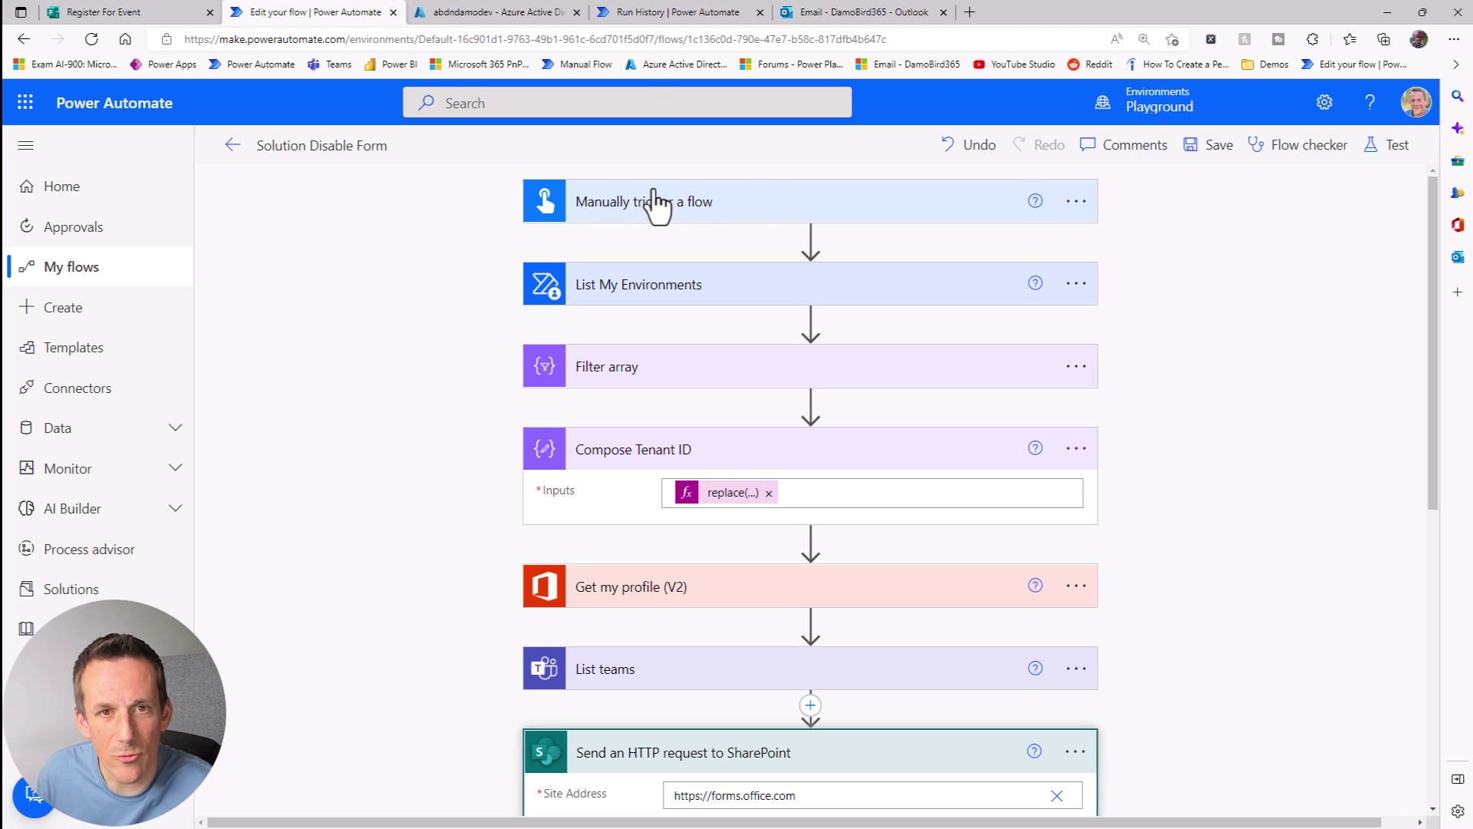
left_click(657, 12)
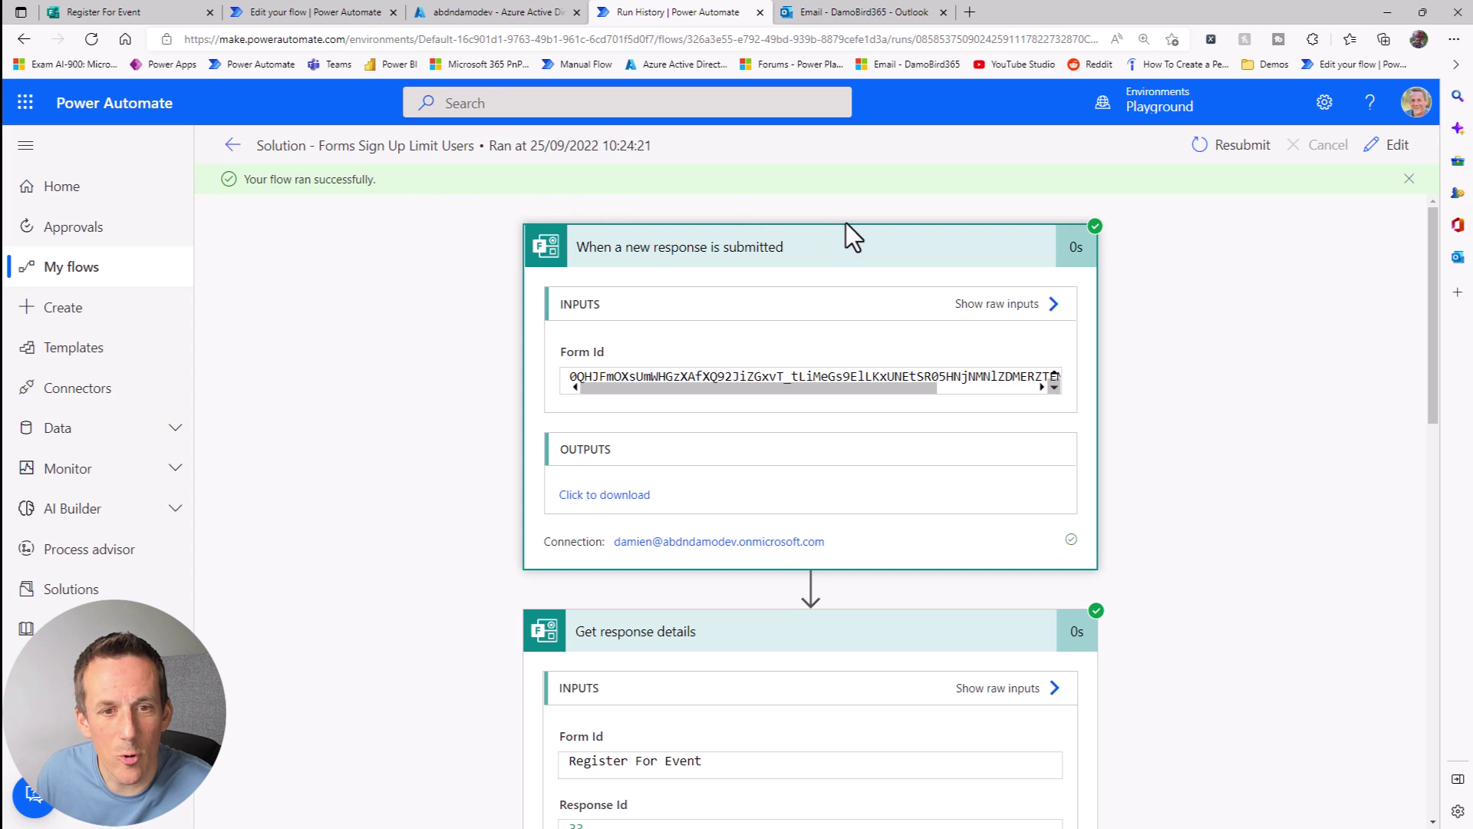
left_click(602, 495)
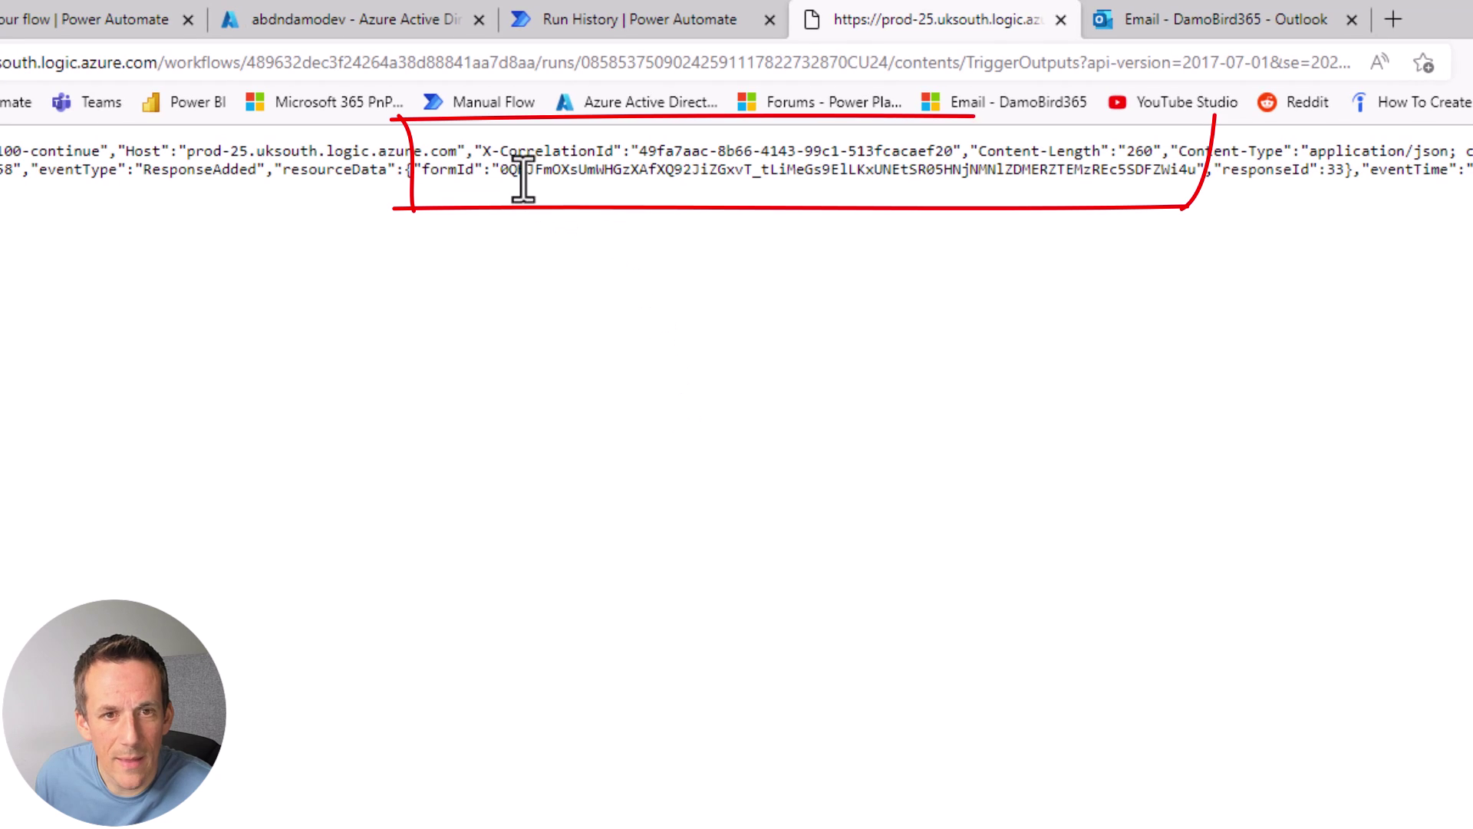
left_click_drag(504, 170, 1199, 171)
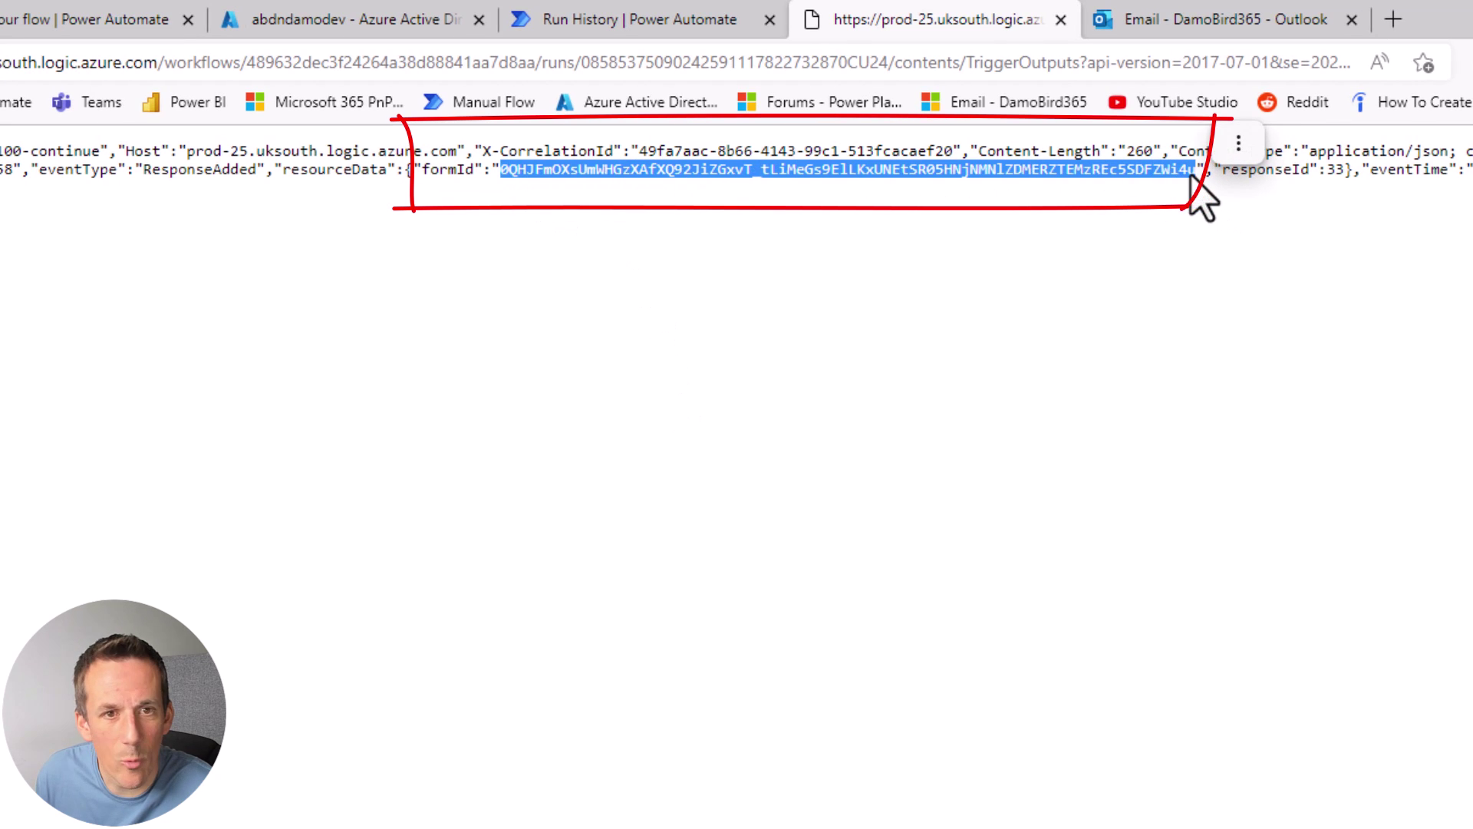
left_click_drag(285, 170, 475, 171)
left_click(424, 170)
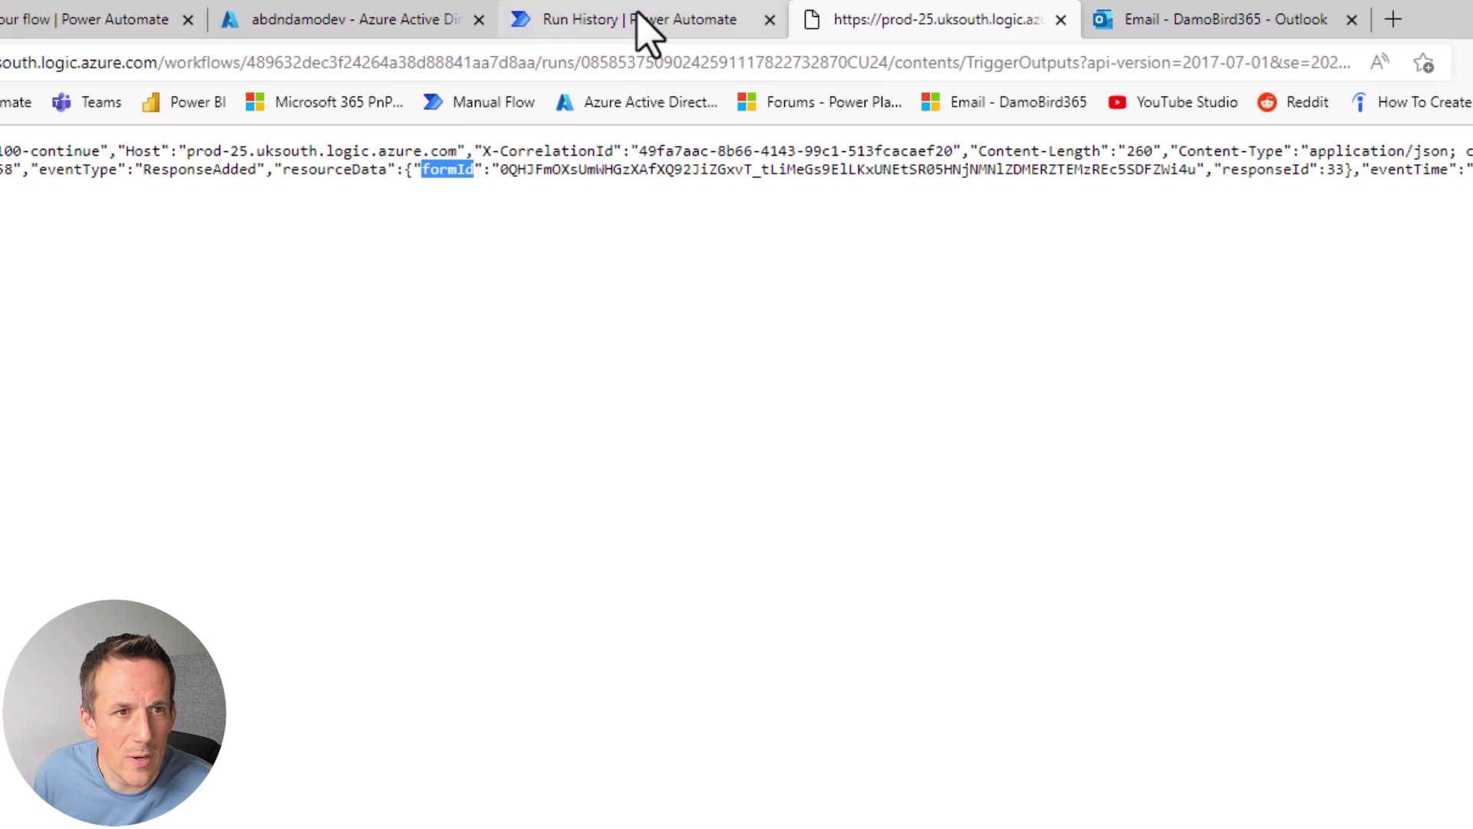
Step: Delete the Manually trigger a flow step from the flow
left_click(108, 23)
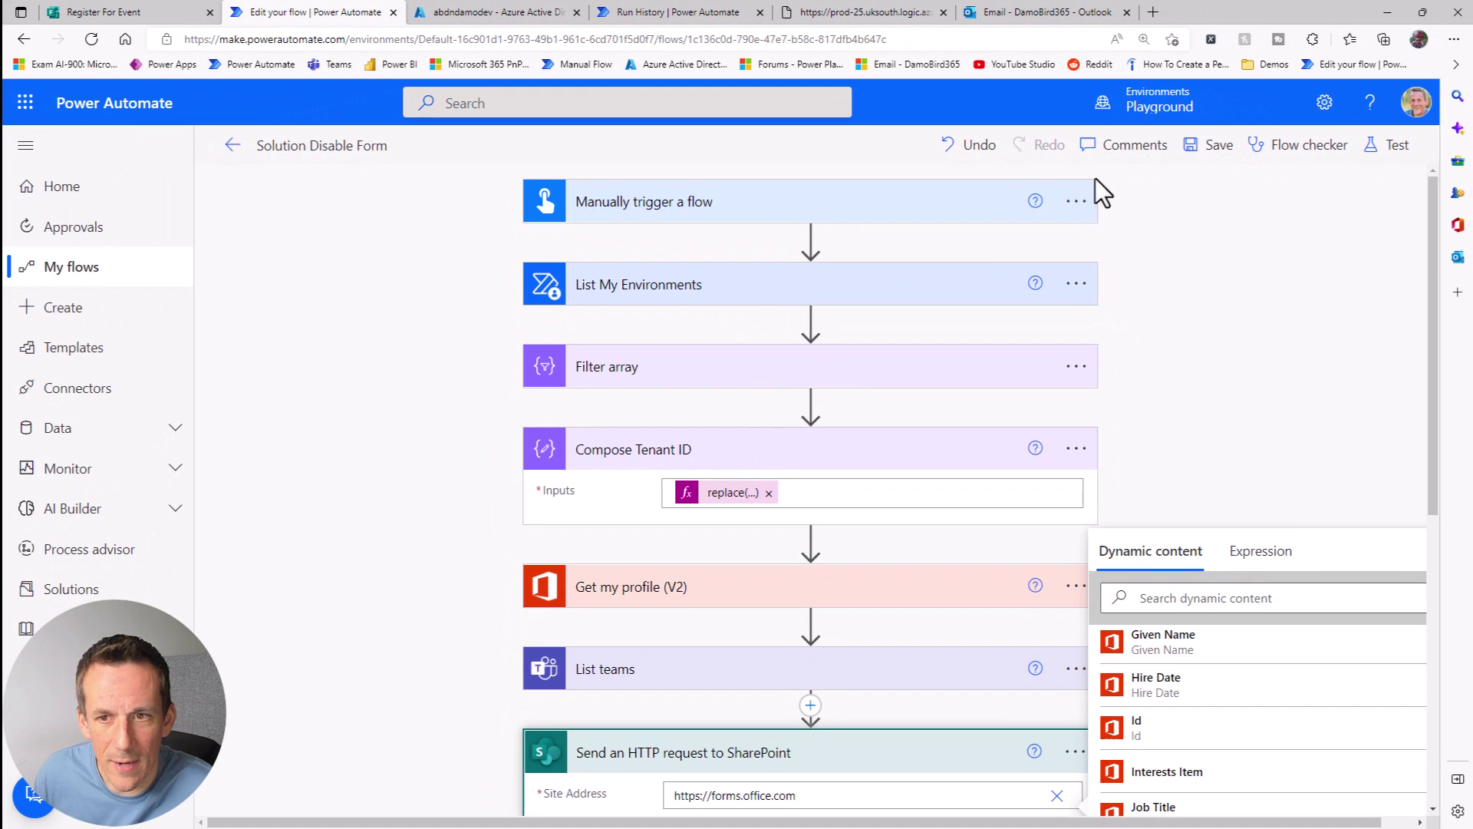
left_click(1370, 475)
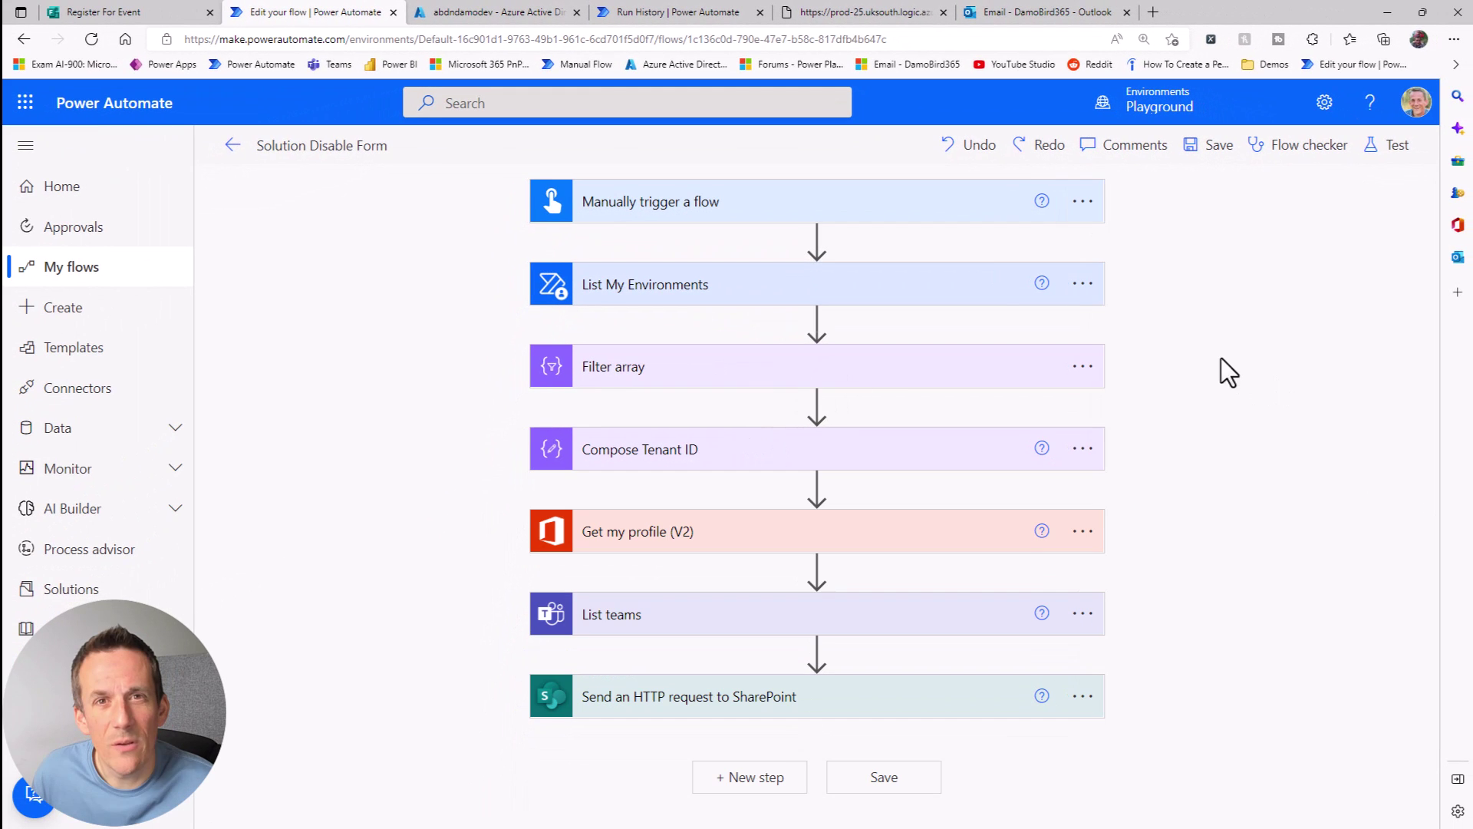
left_click(1083, 201)
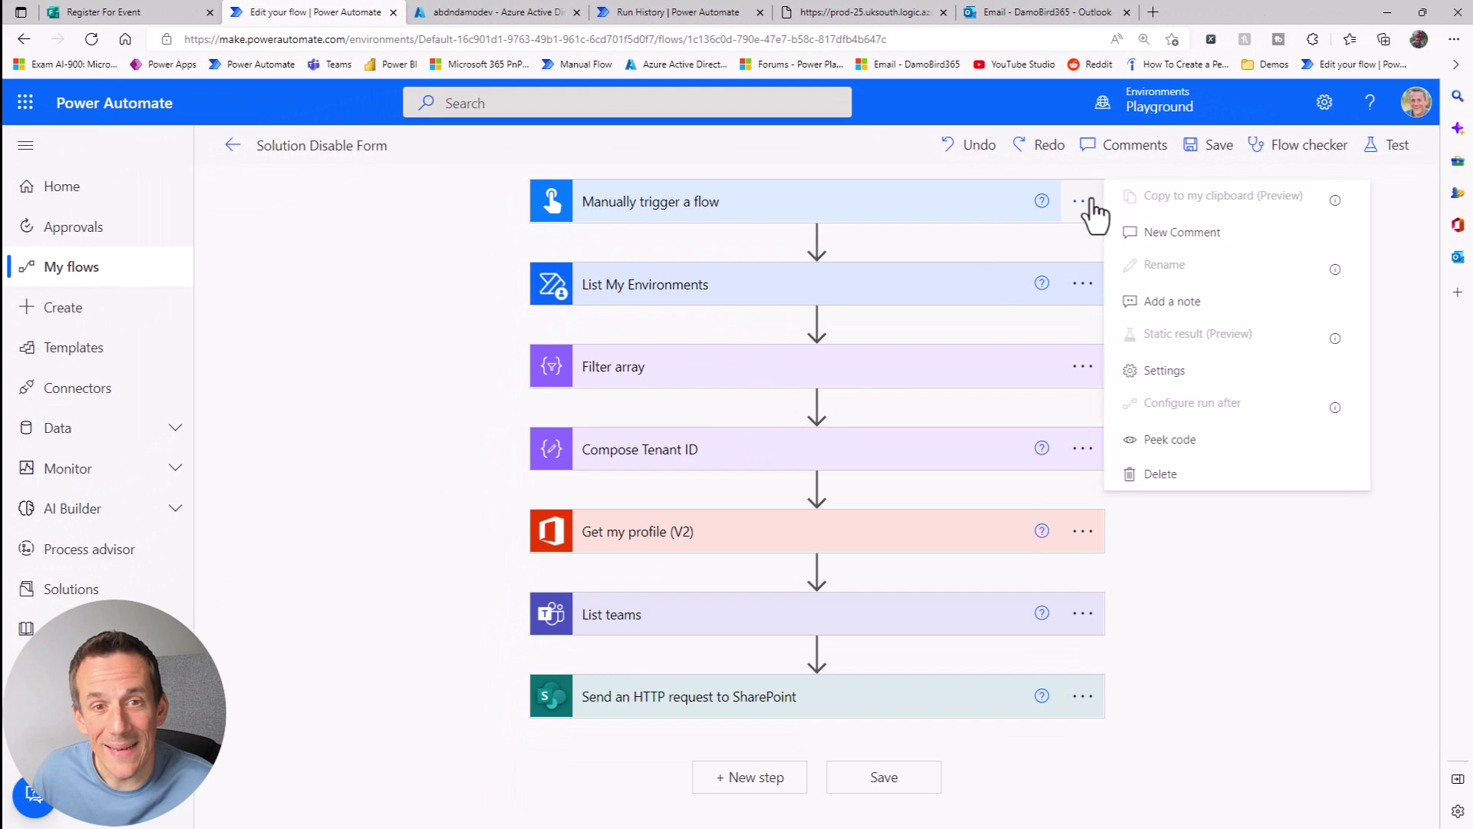
left_click(1193, 491)
left_click(729, 497)
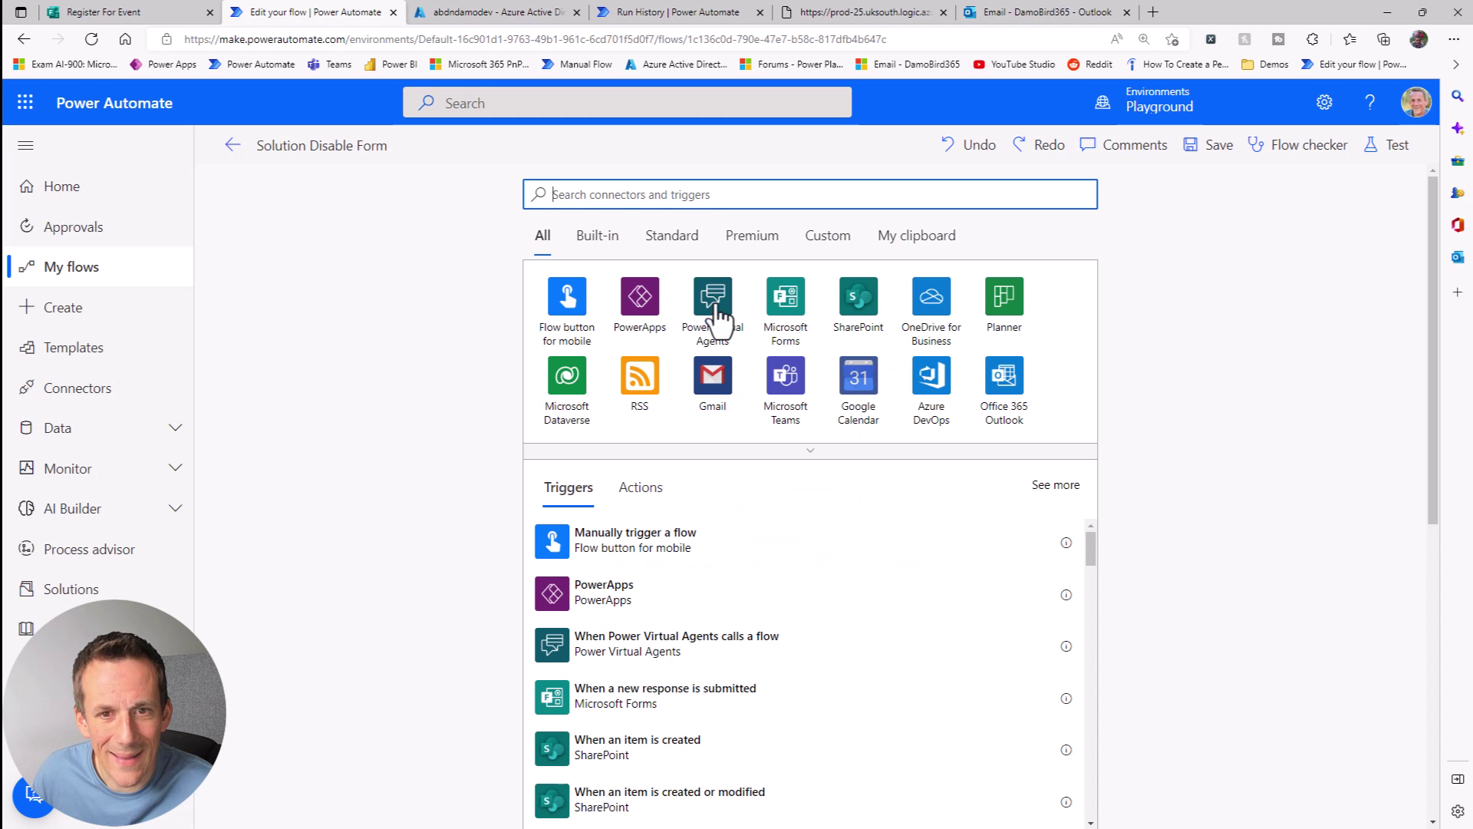
Step: Add the Forms 'When a new response is submitted' trigger for the Register For Event form
type("forms")
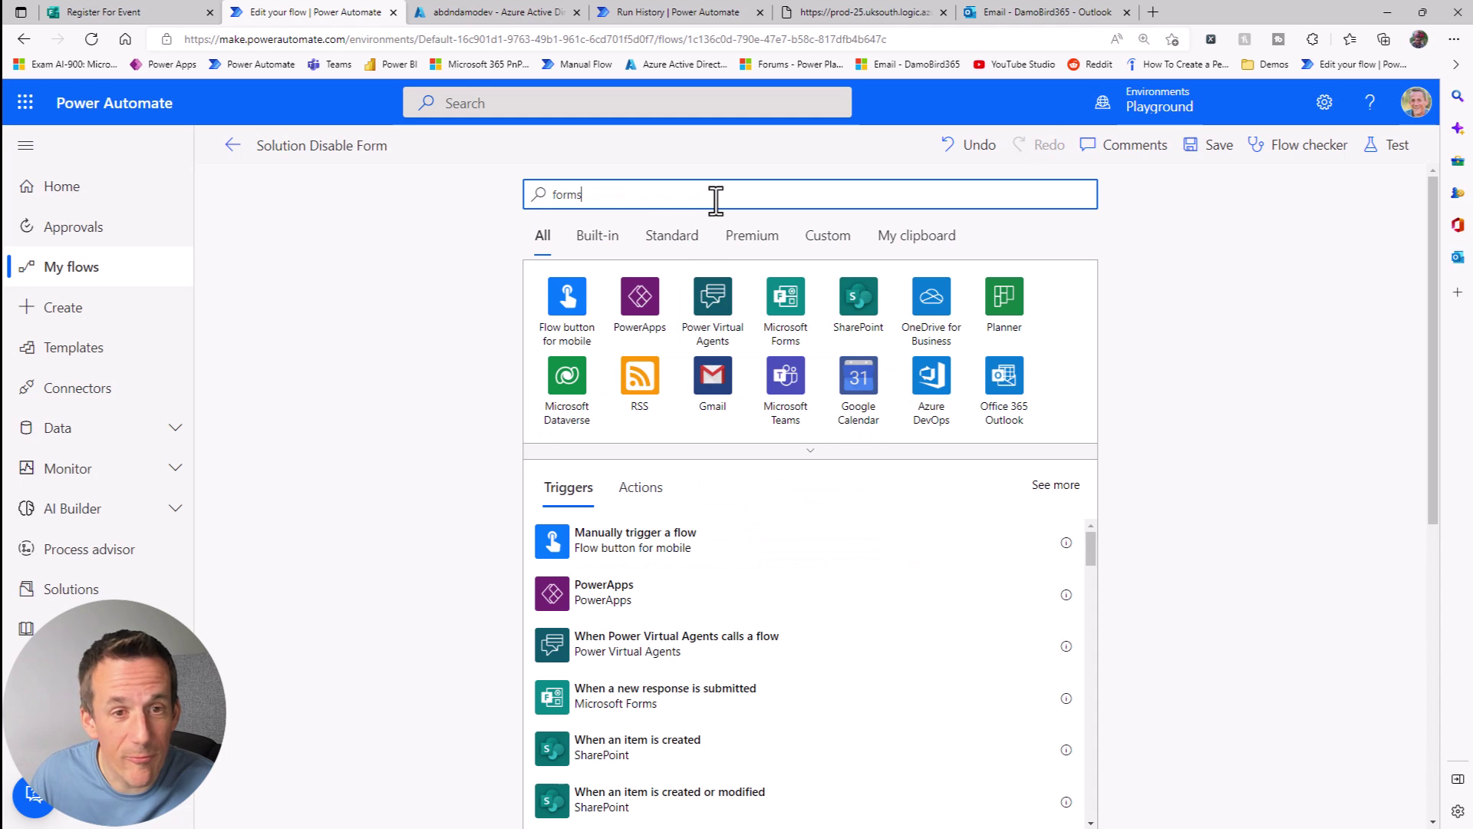
left_click(605, 546)
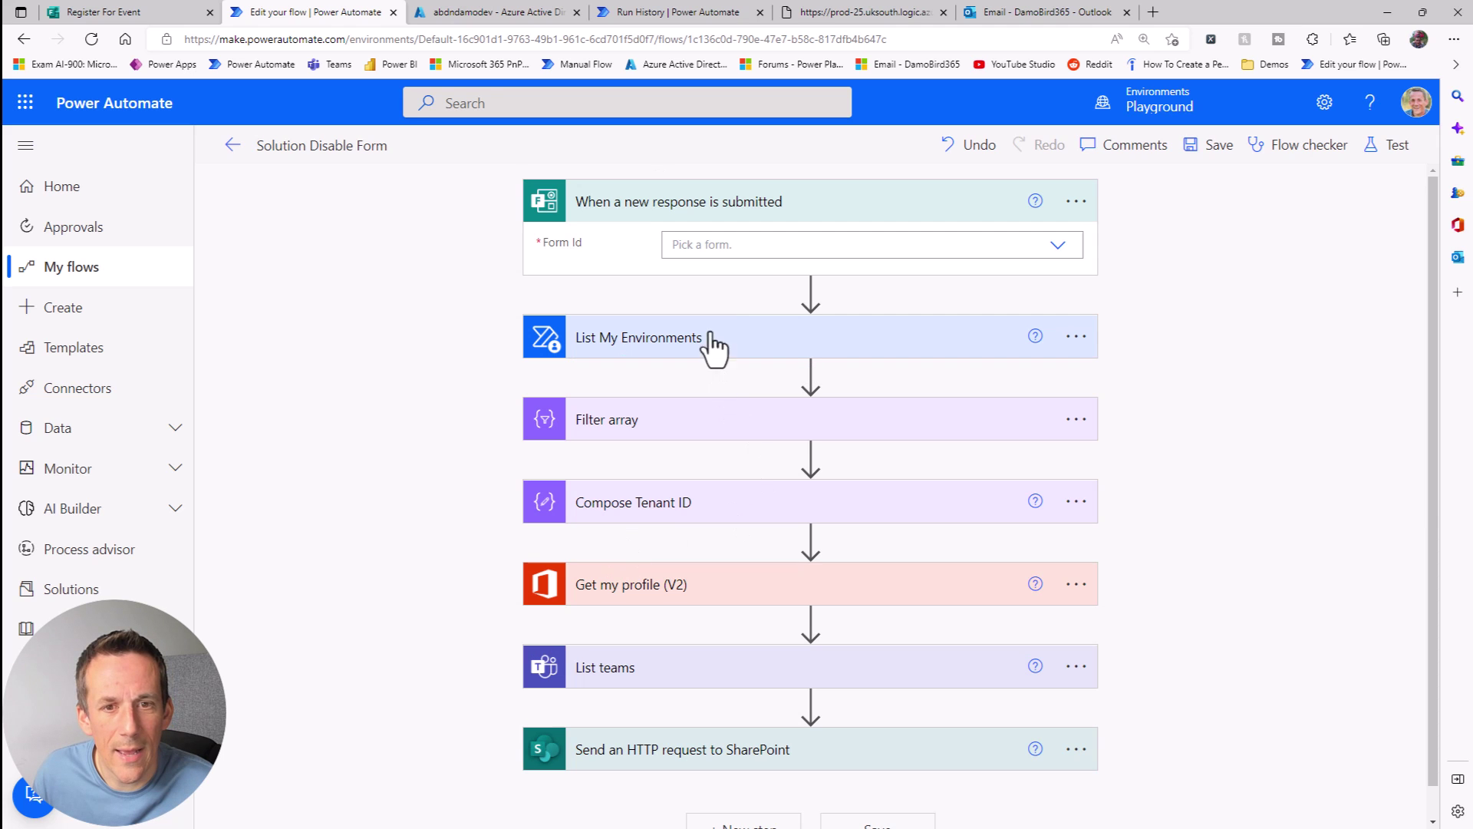
left_click(1053, 257)
left_click(774, 318)
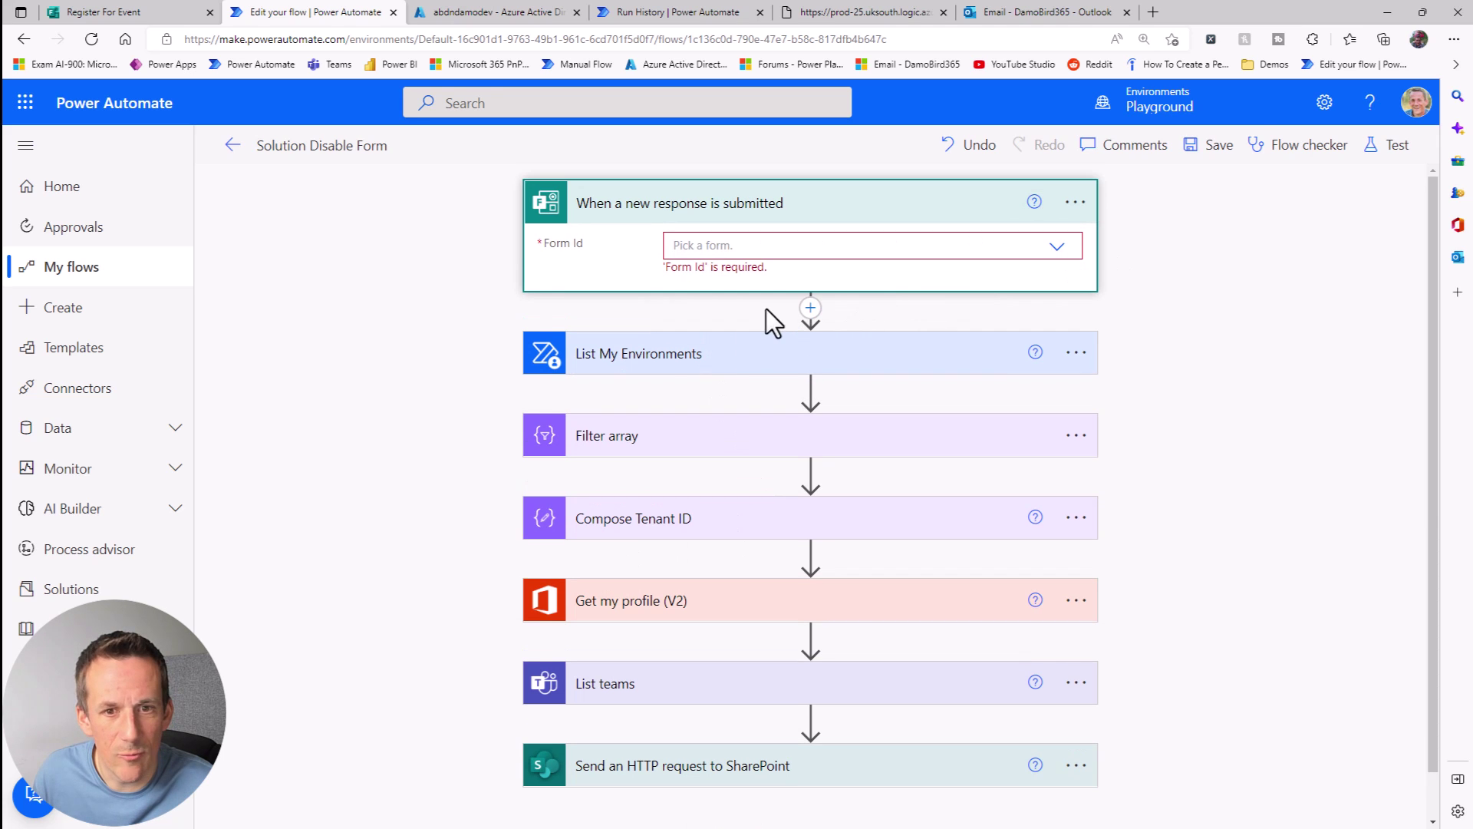
left_click(1072, 255)
scroll(828, 381, "down", 10)
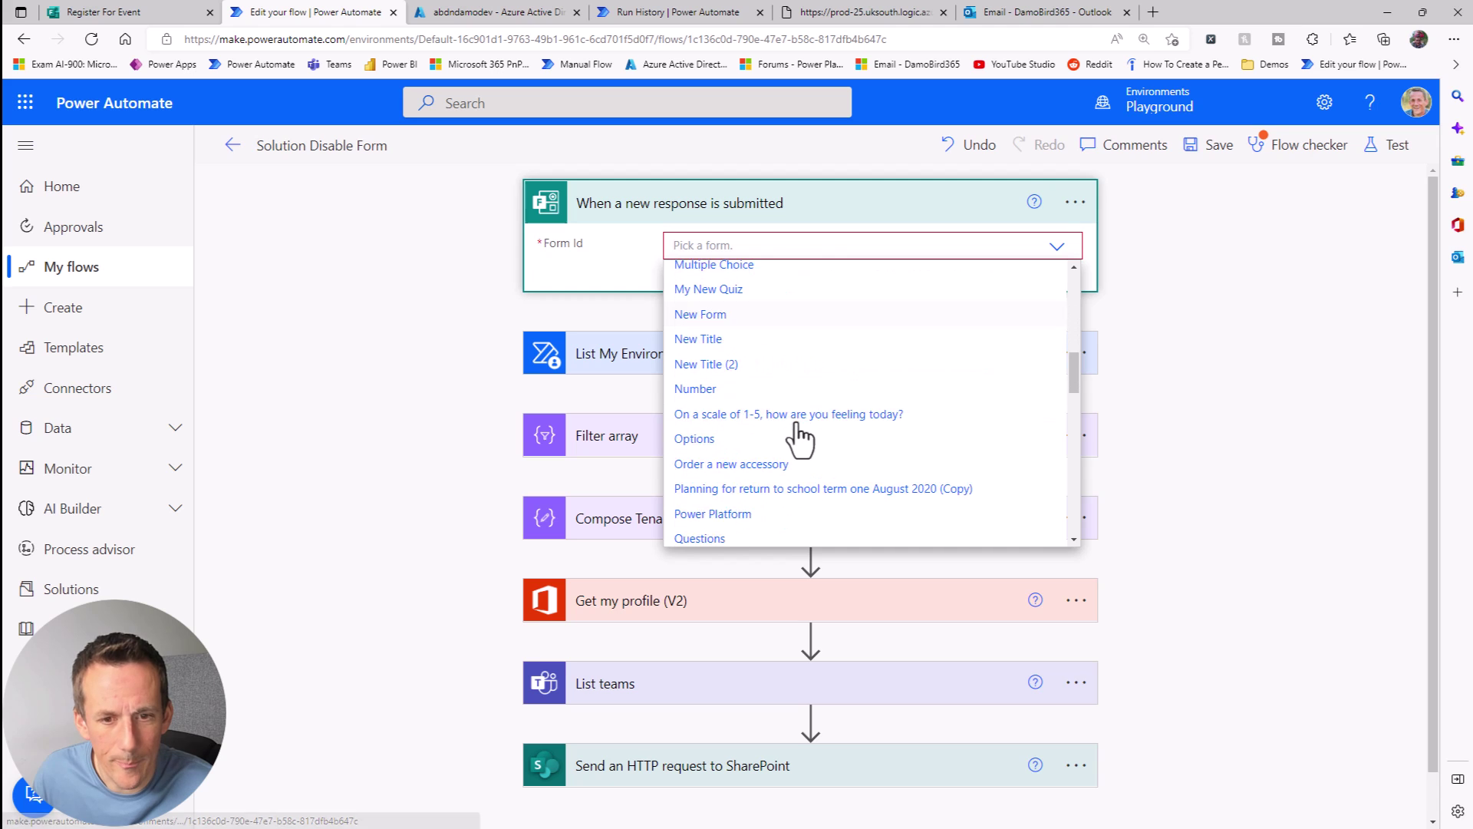
scroll(771, 459, "down", 3)
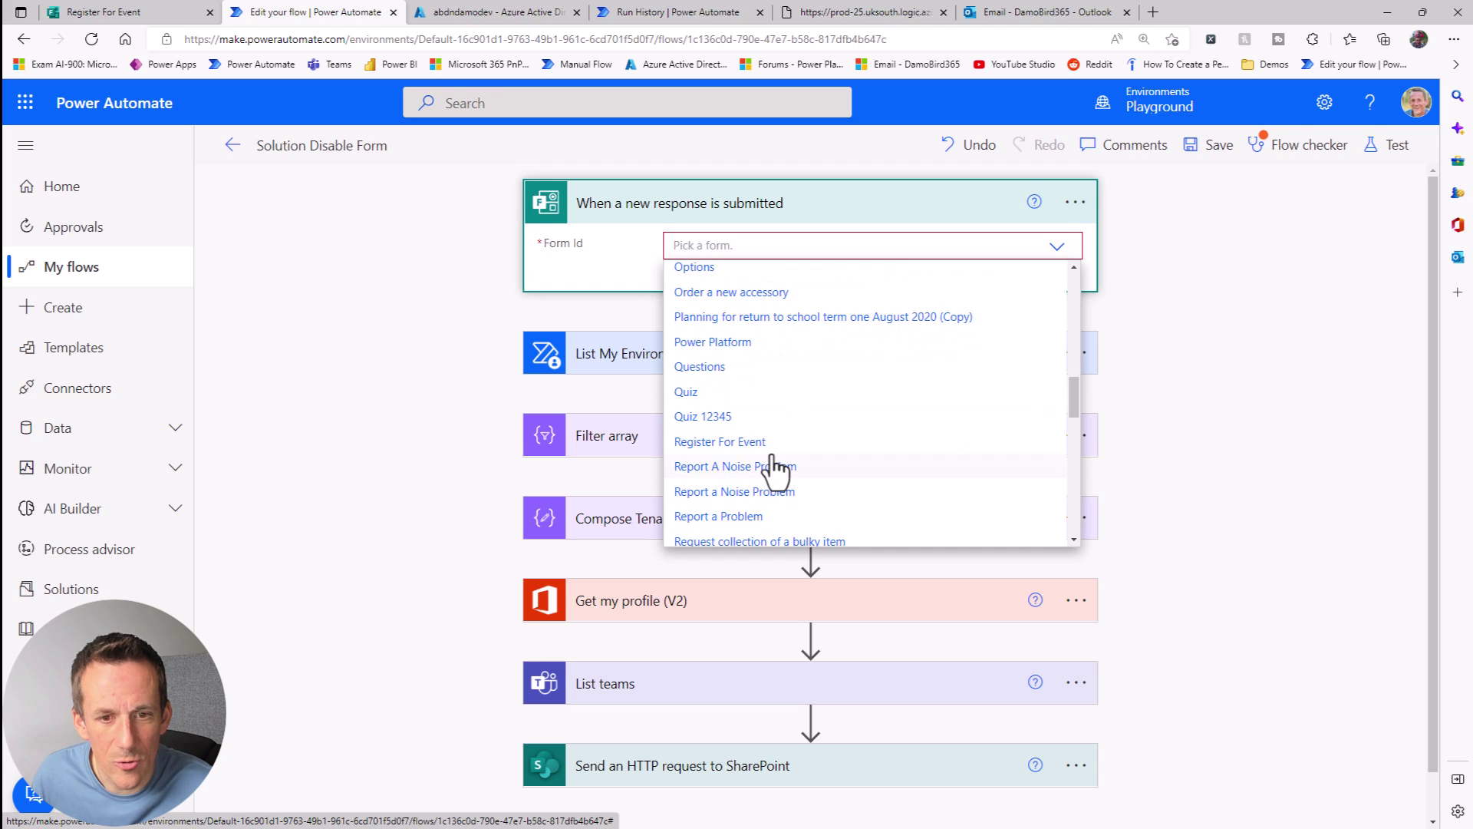
left_click(756, 399)
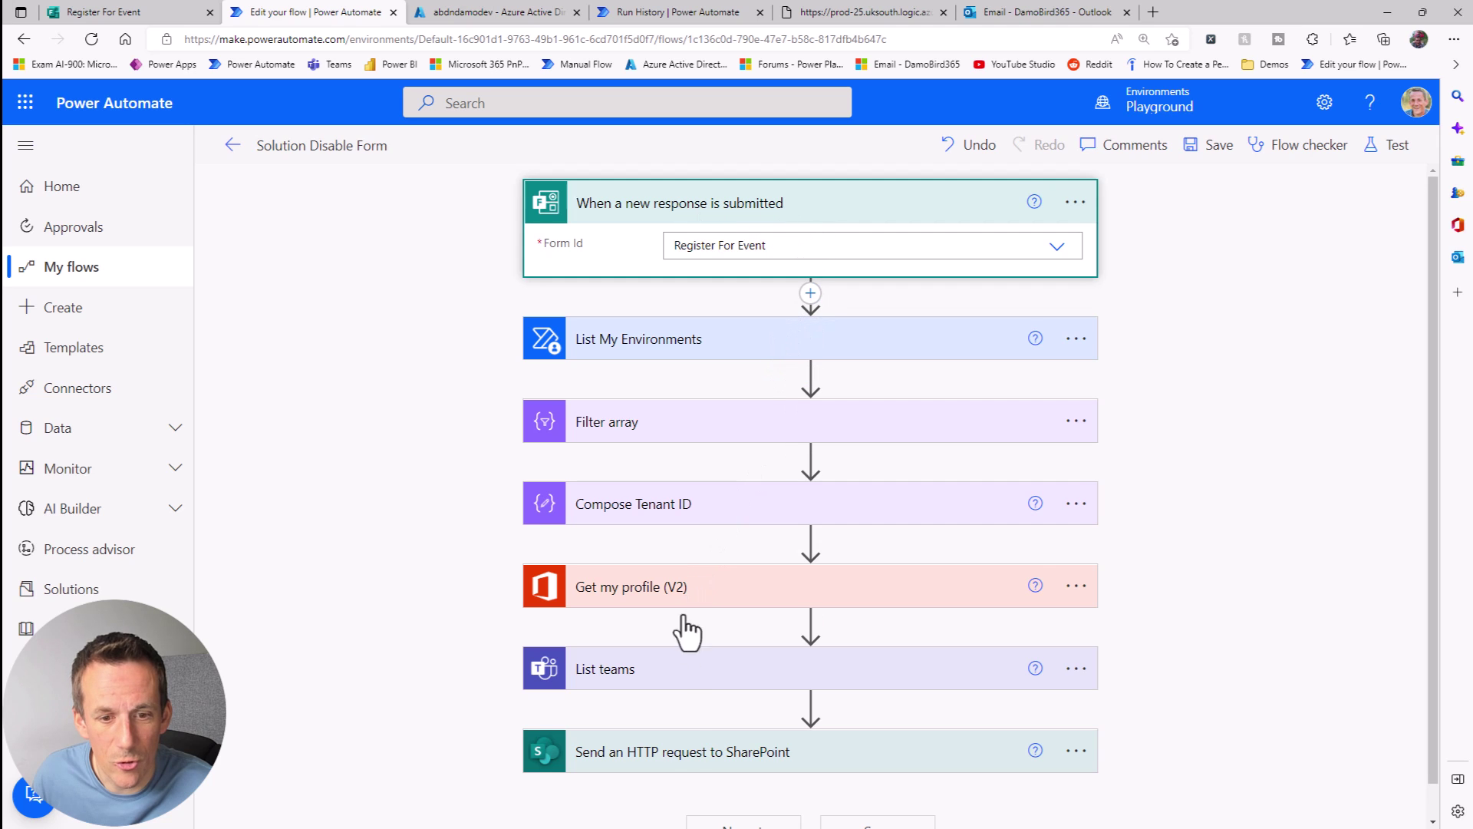
Step: Insert a Compose action right after the Forms trigger and focus its Inputs field
left_click(810, 293)
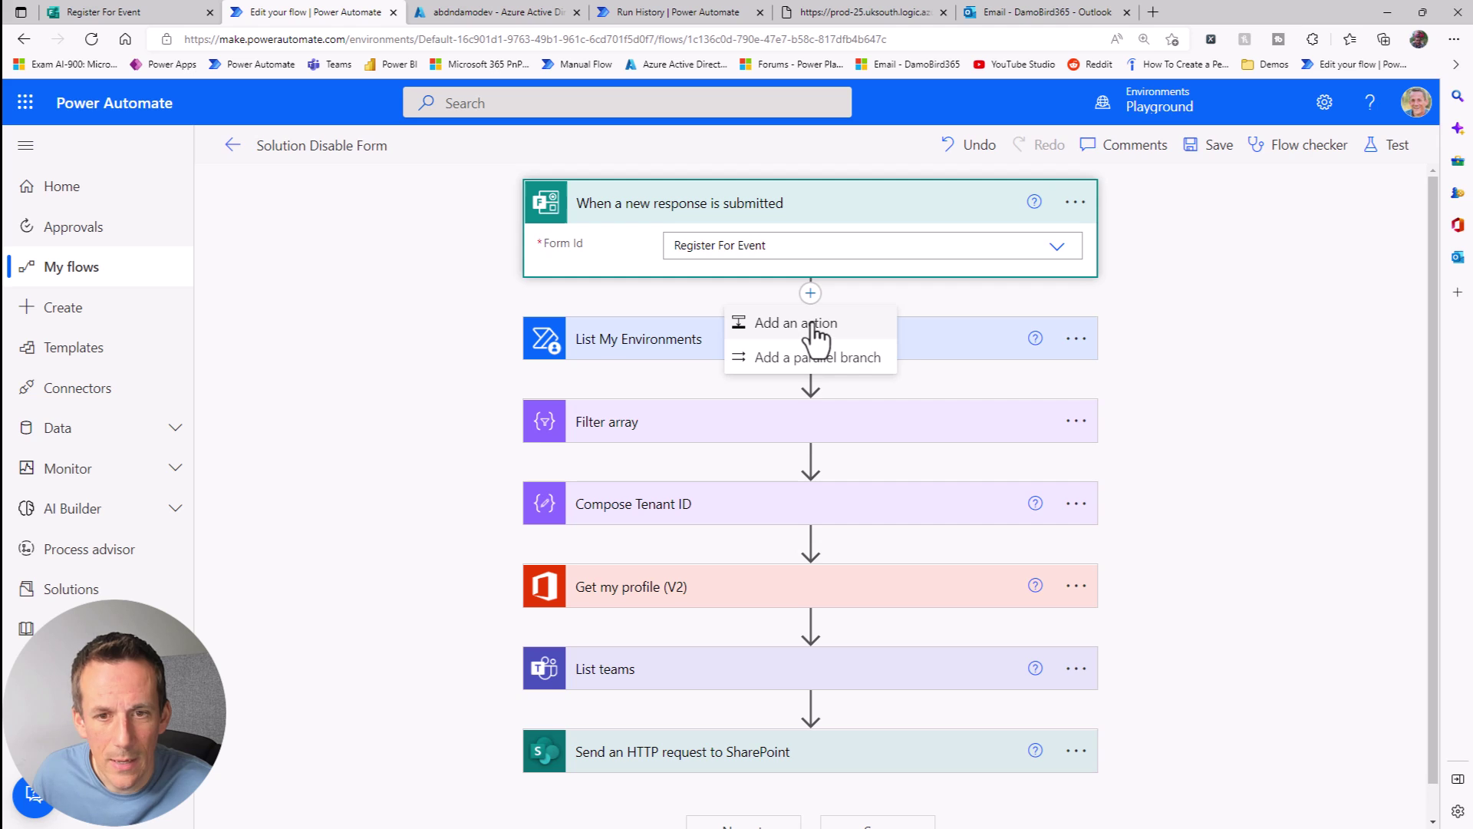
left_click(814, 326)
type("compose")
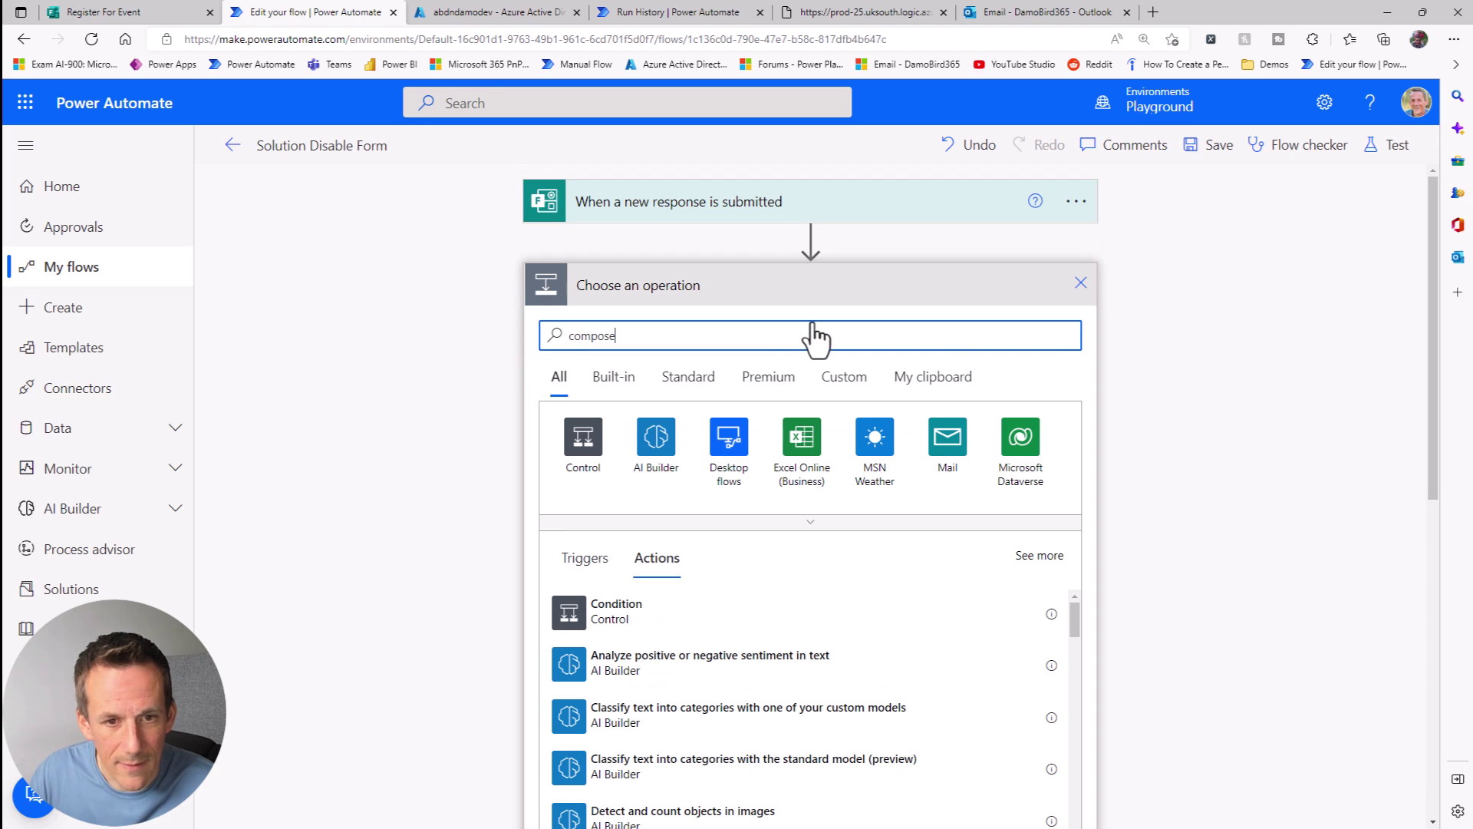
left_click(610, 609)
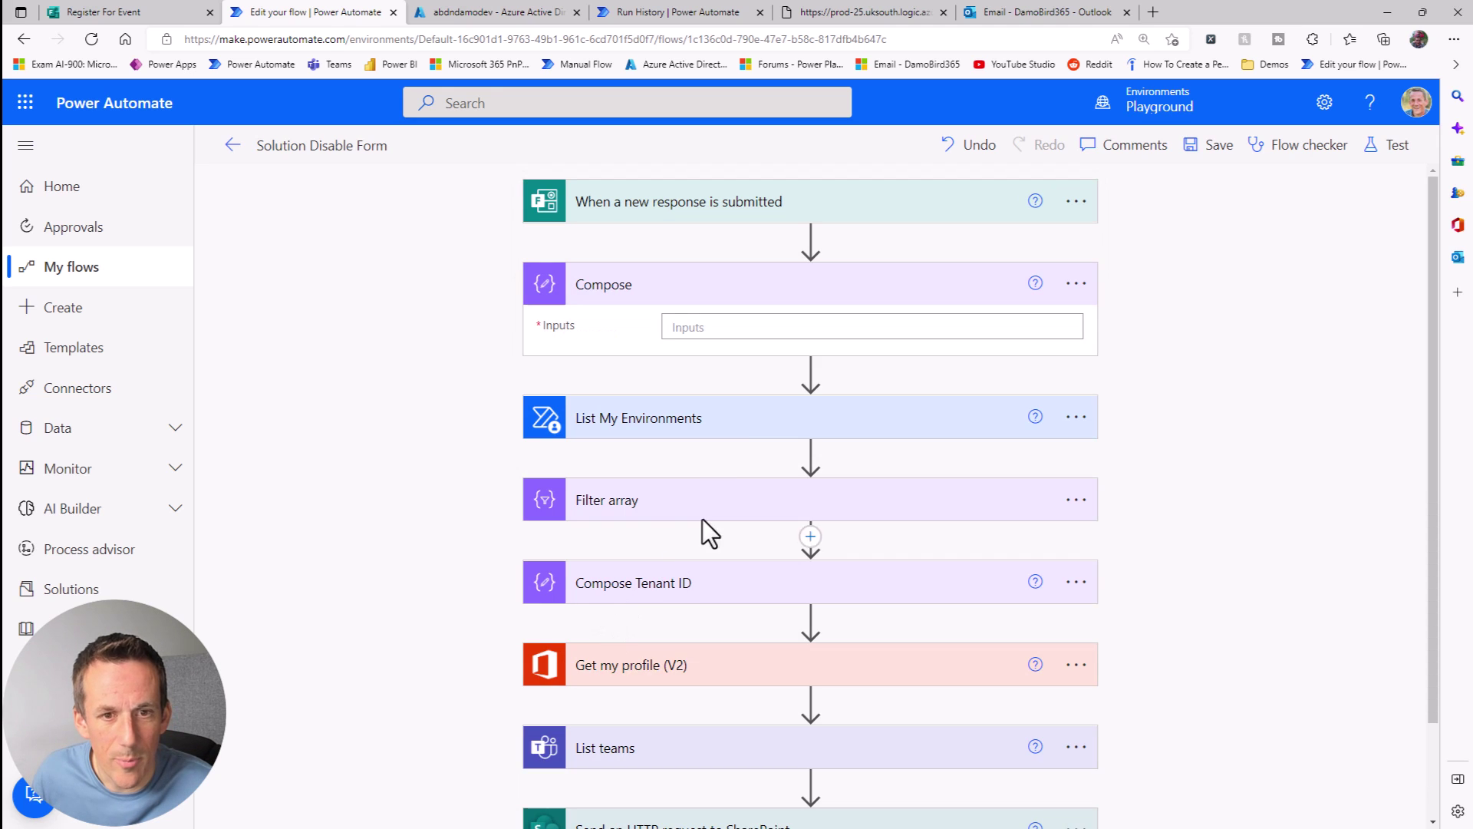
left_click(736, 328)
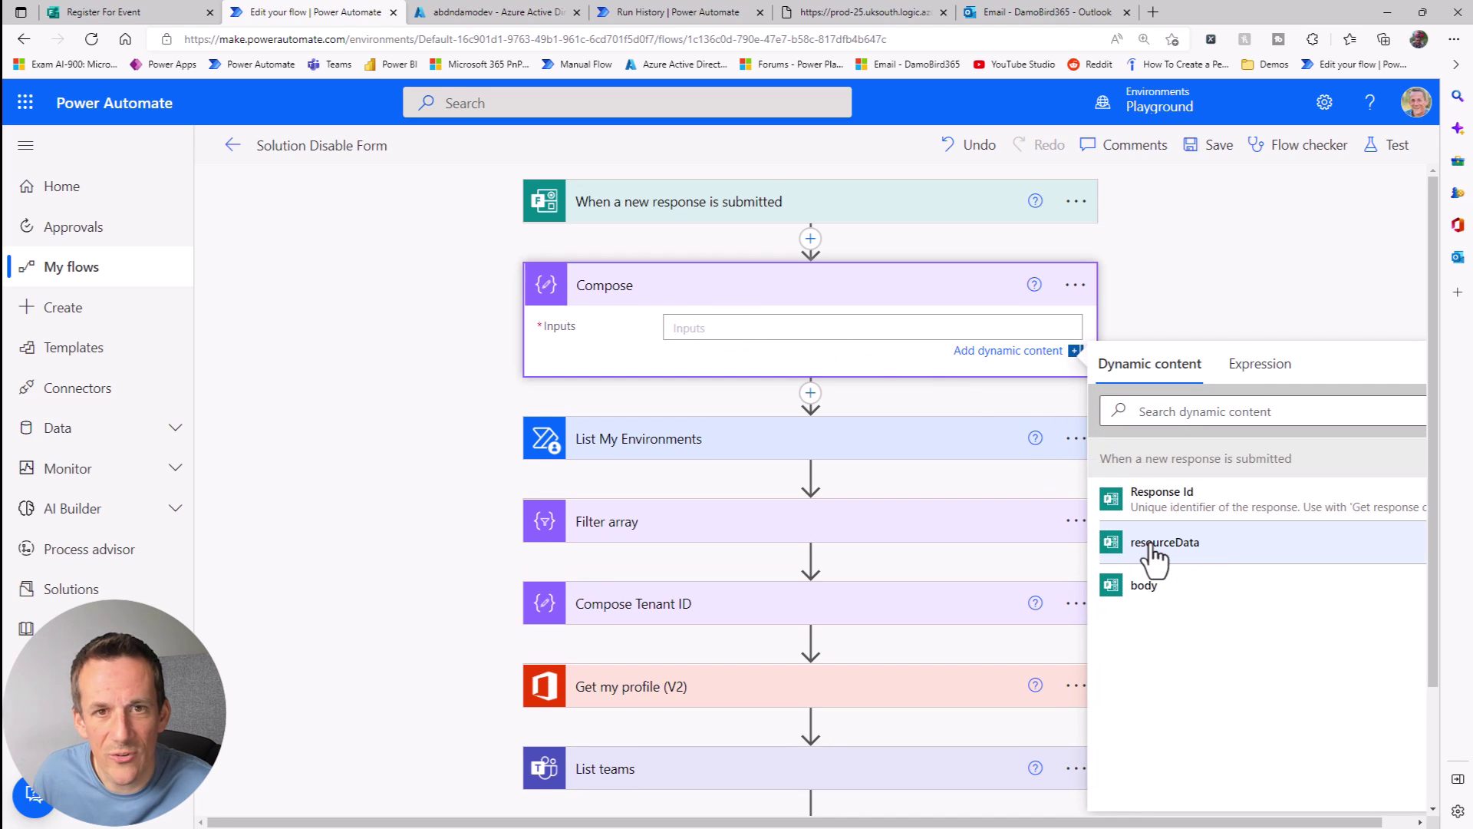
left_click(875, 13)
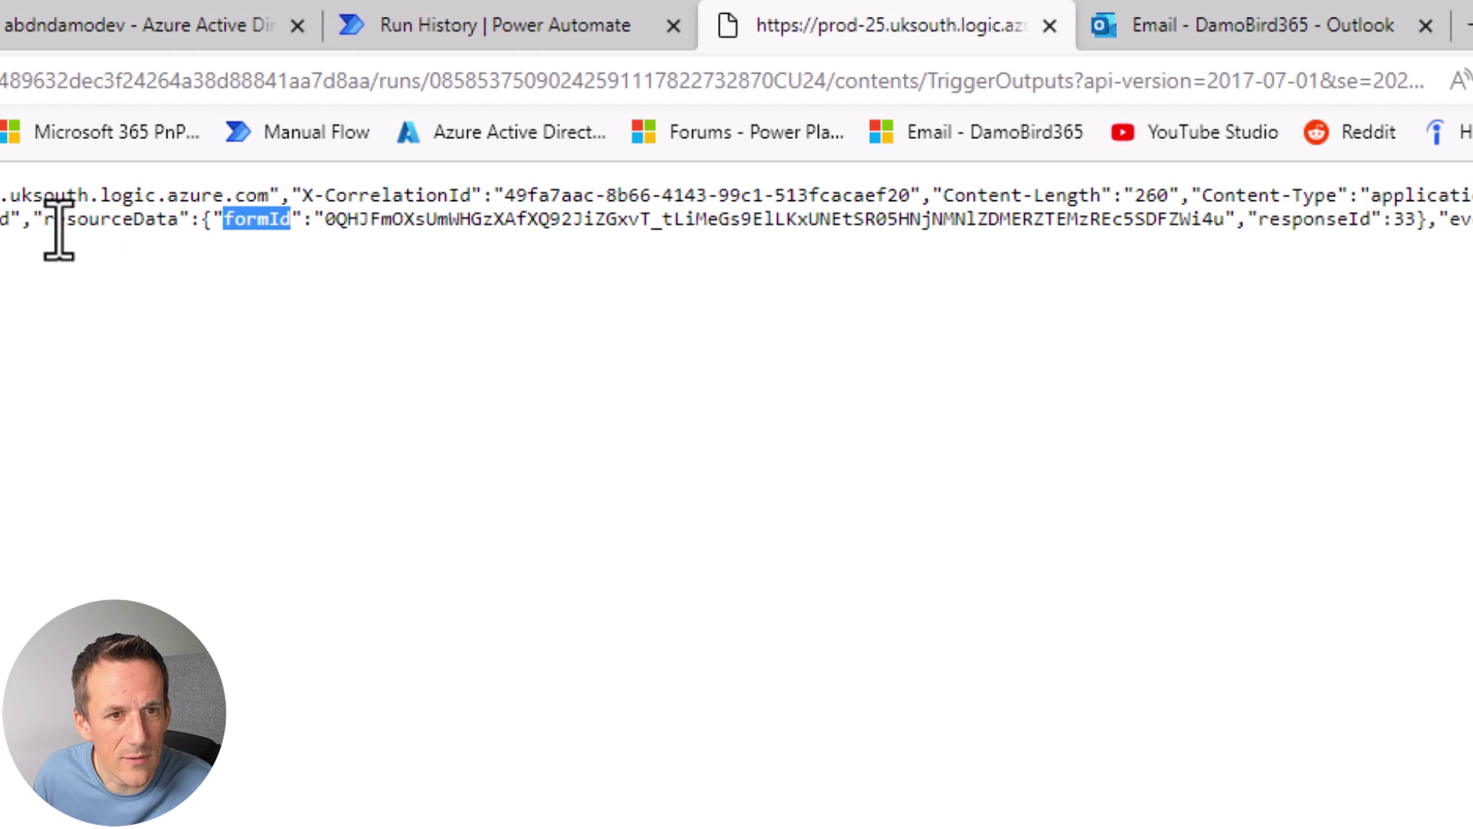
left_click_drag(55, 230, 185, 233)
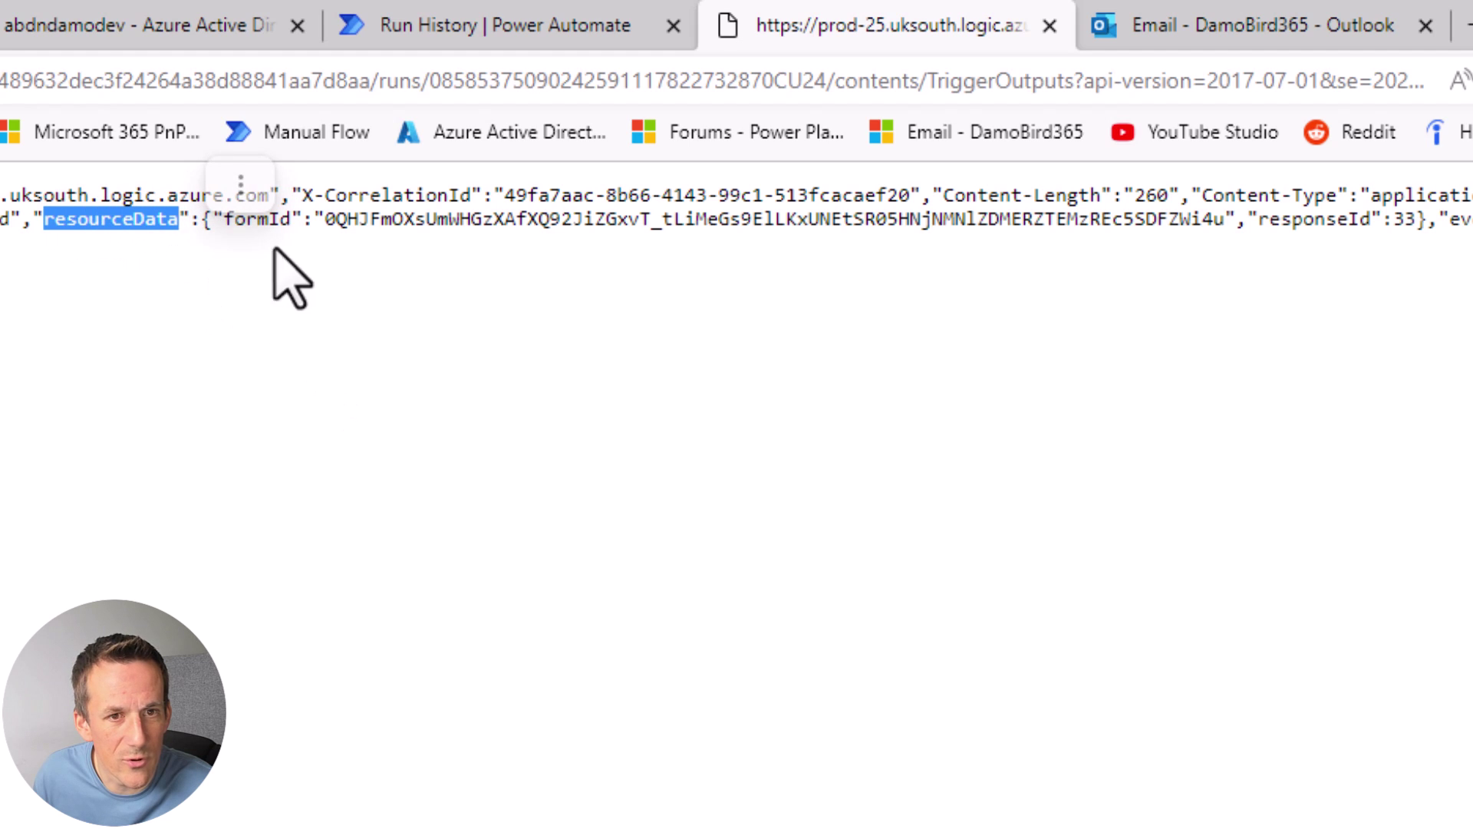
left_click(219, 224)
left_click_drag(203, 222, 1425, 226)
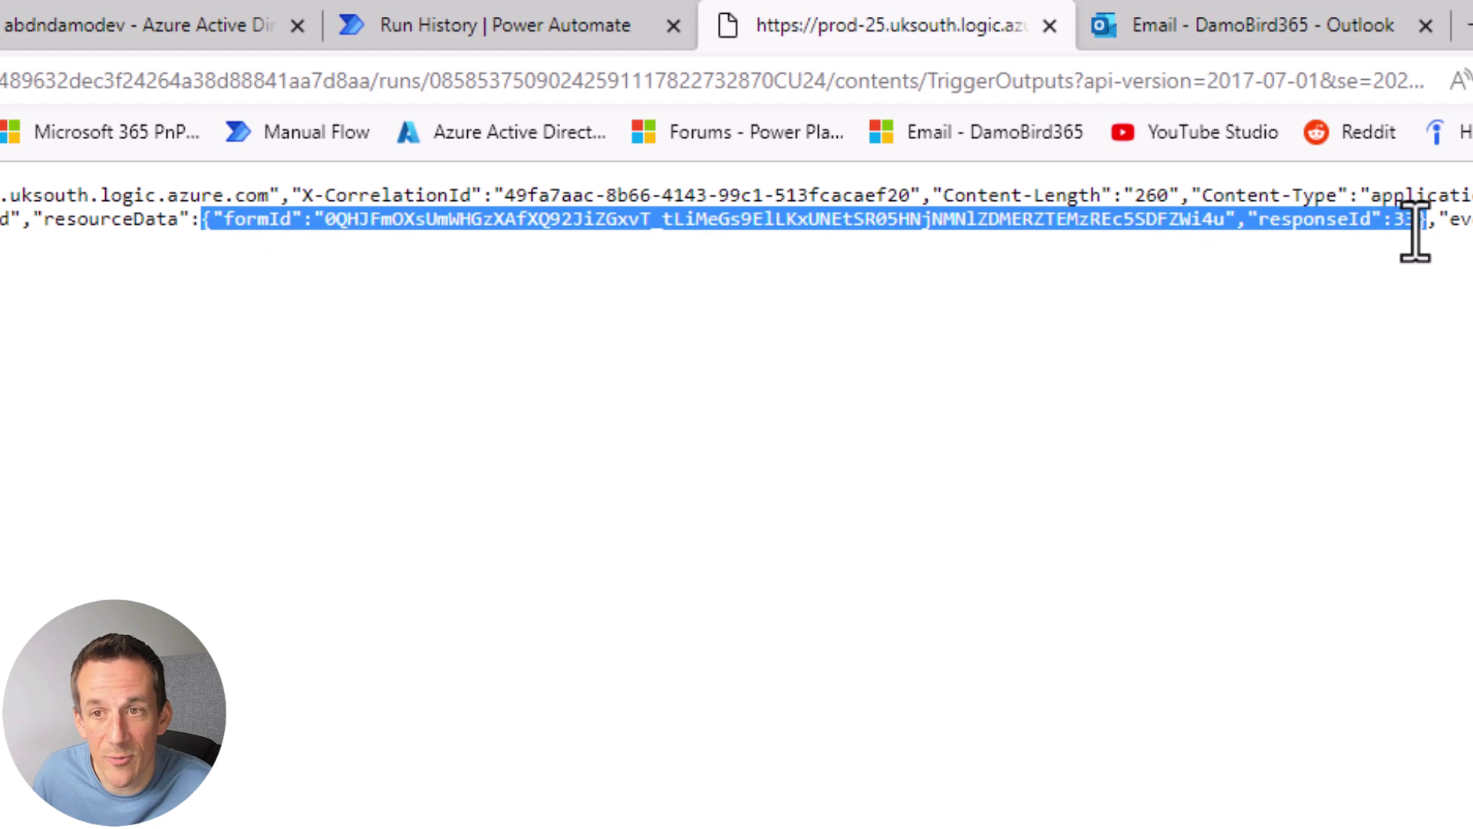
left_click(298, 230)
left_click_drag(297, 230, 220, 230)
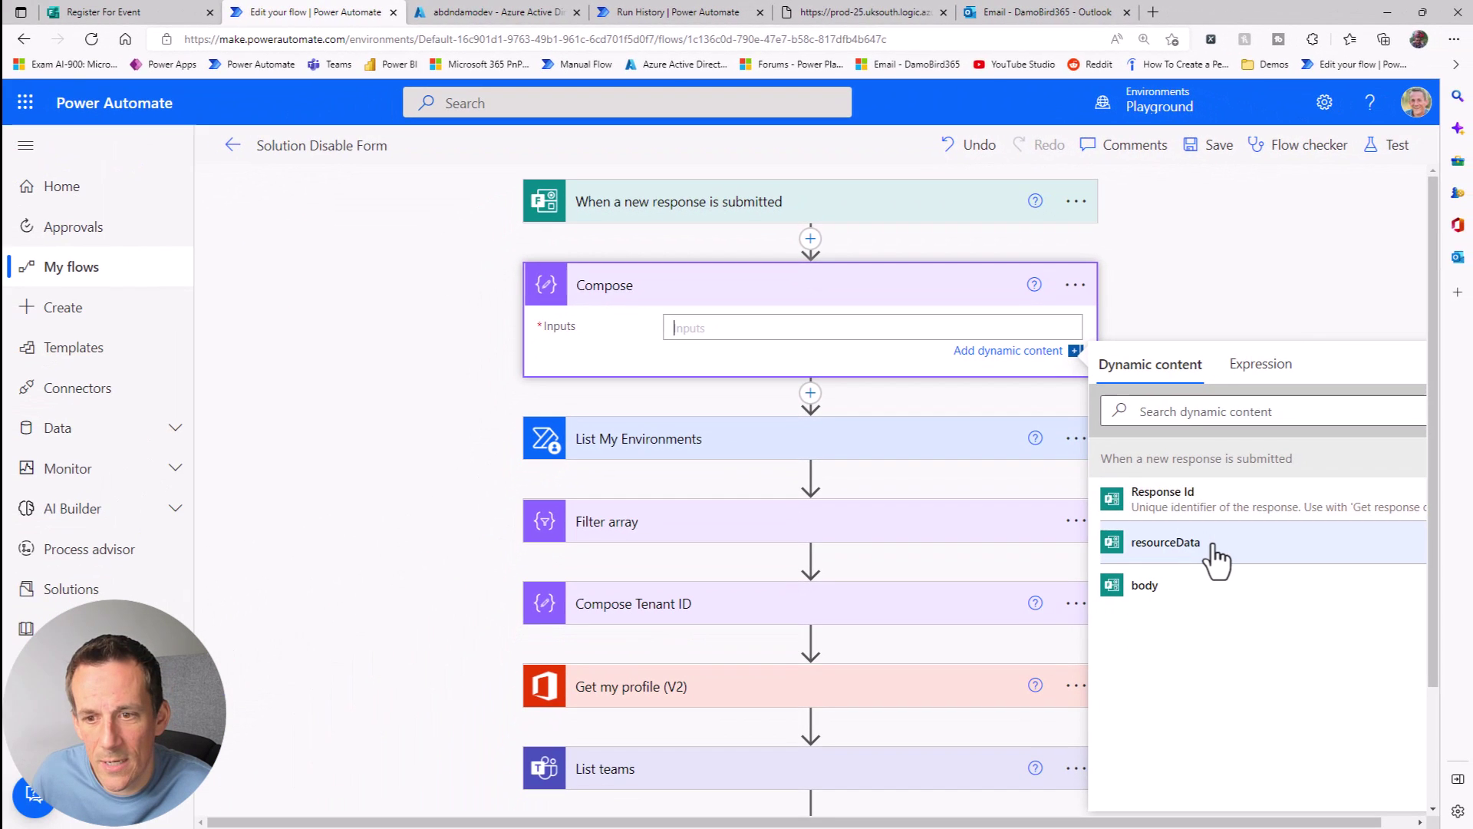
Step: Insert the trigger's resourceData into Compose and open it as an editable expression
left_click(1208, 548)
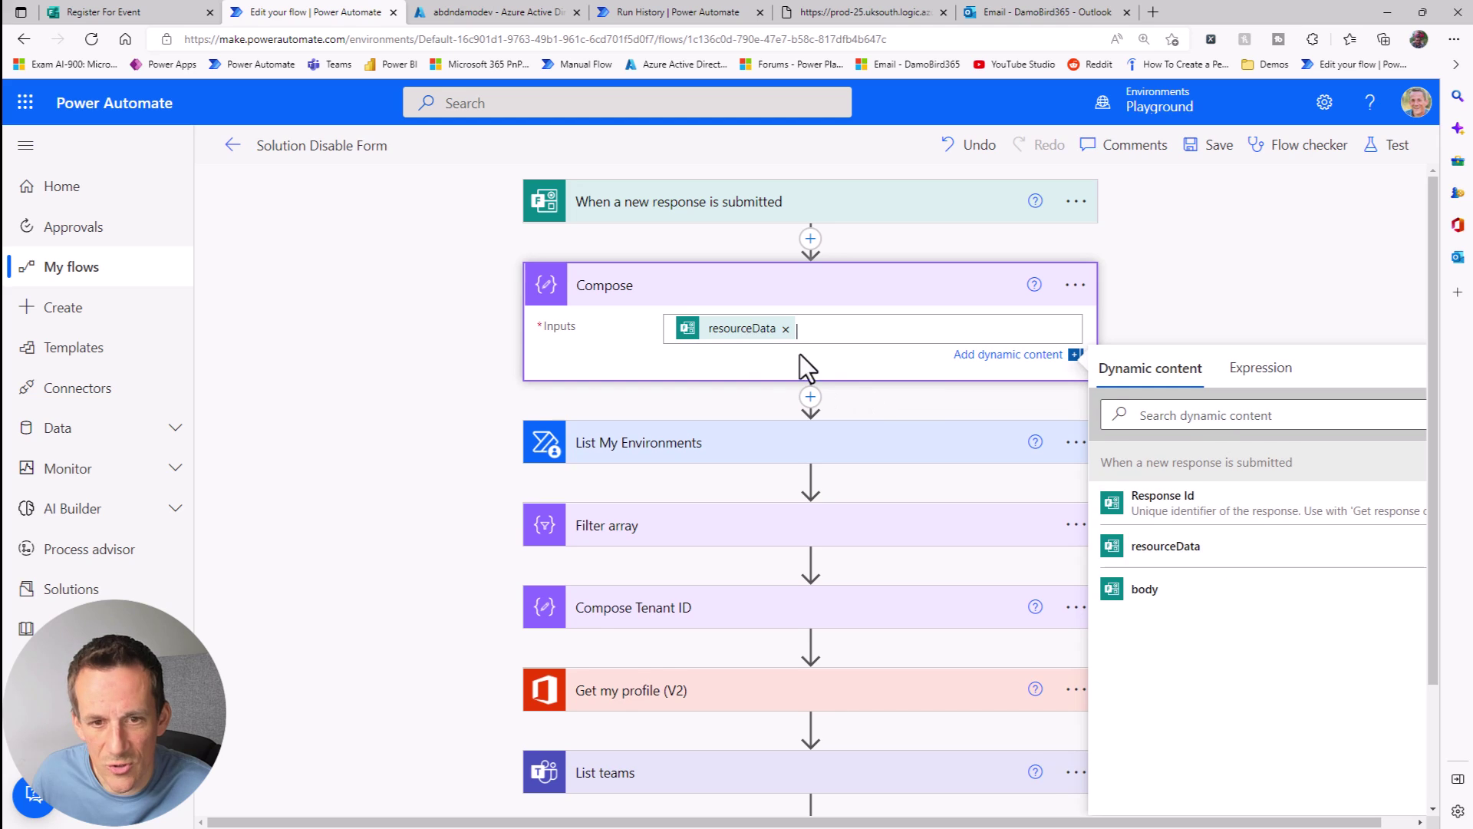
left_click(727, 330)
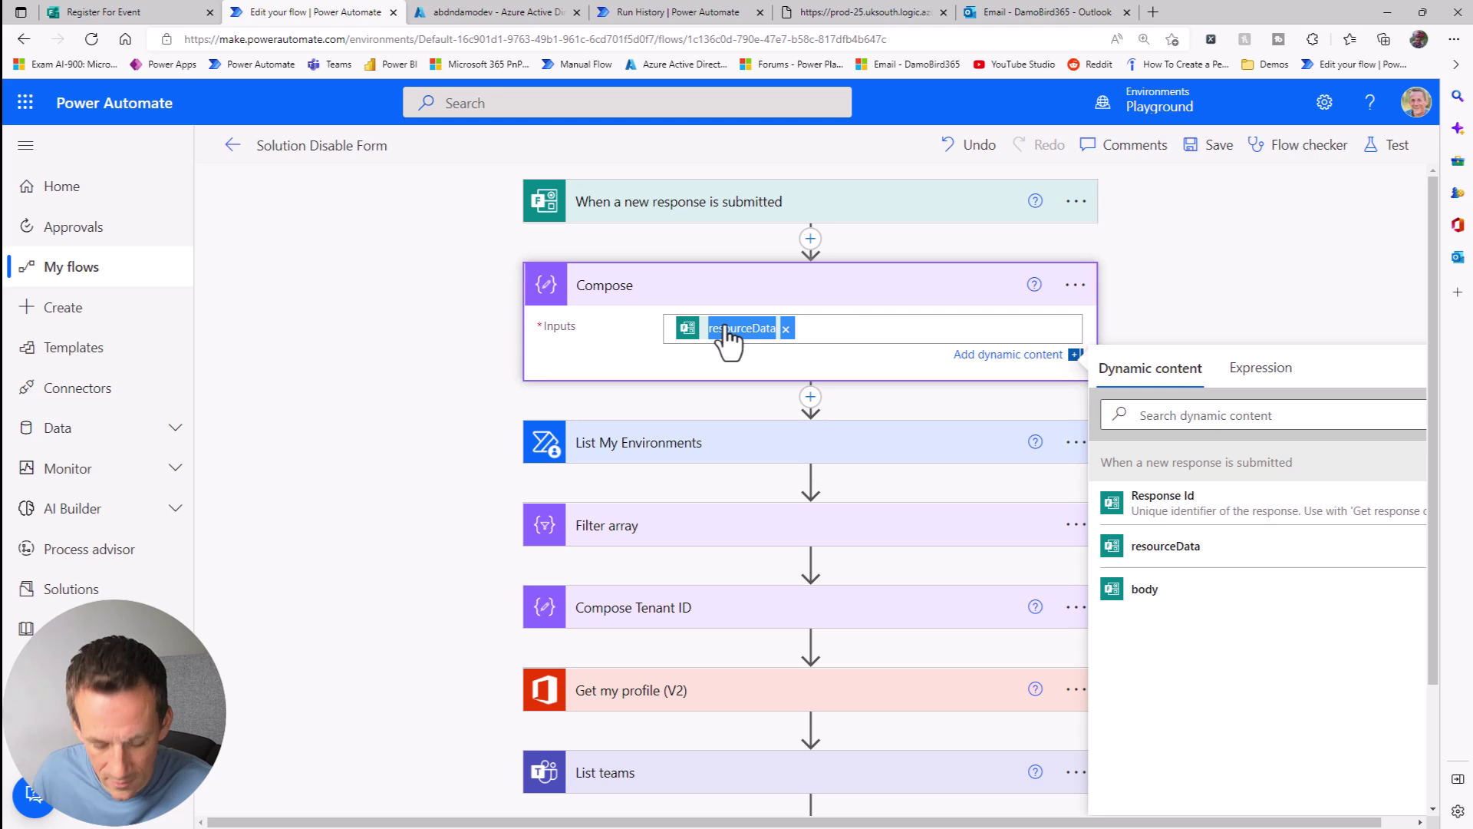
left_click(786, 330)
left_click(1233, 382)
Step: Edit the expression to triggerOutputs()?['body/resourceData']?['formid'] and confirm it
key("ctrl+v")
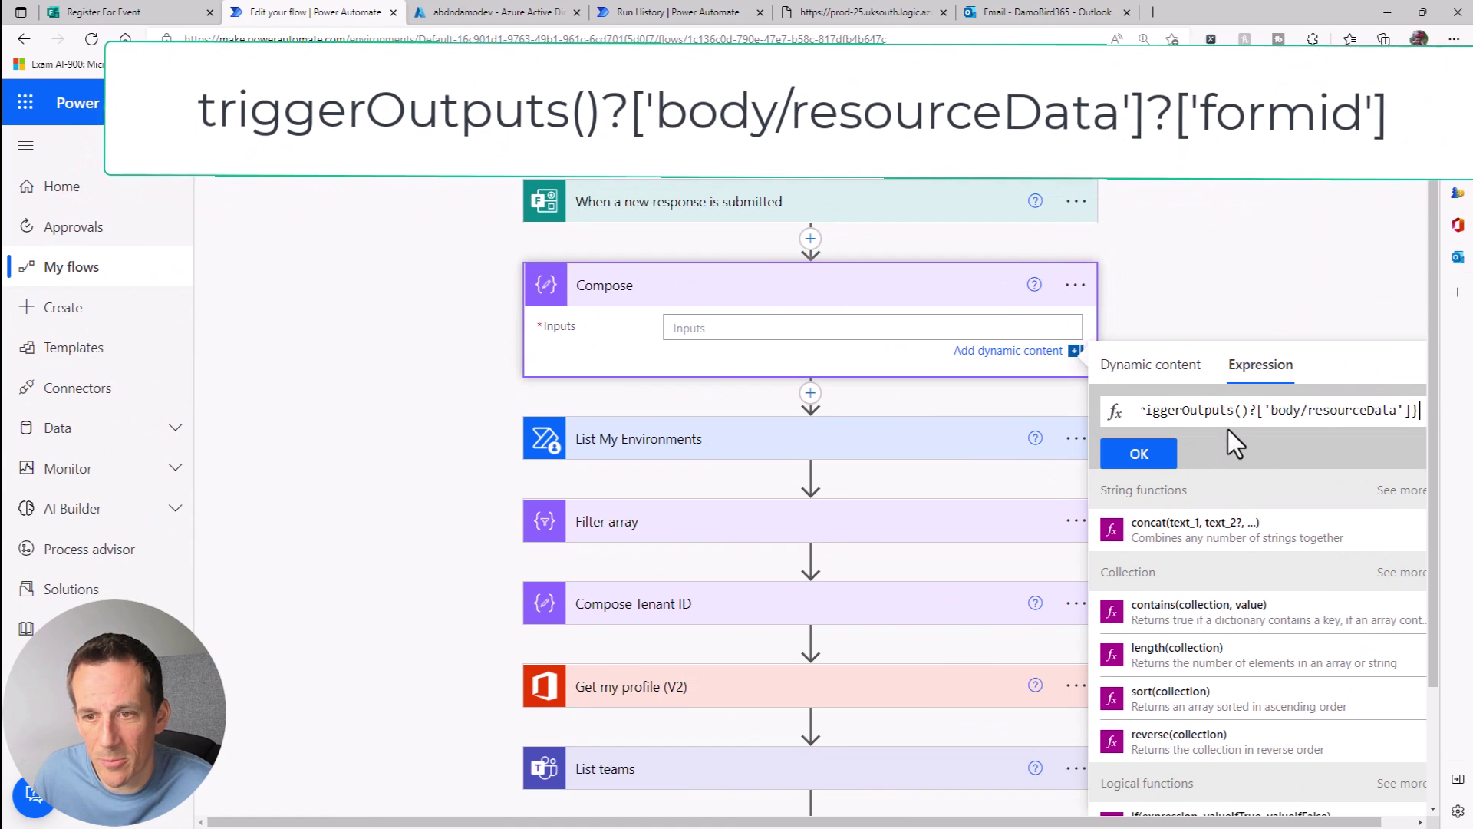
key("BackSpace")
key("Left")
key("Left")
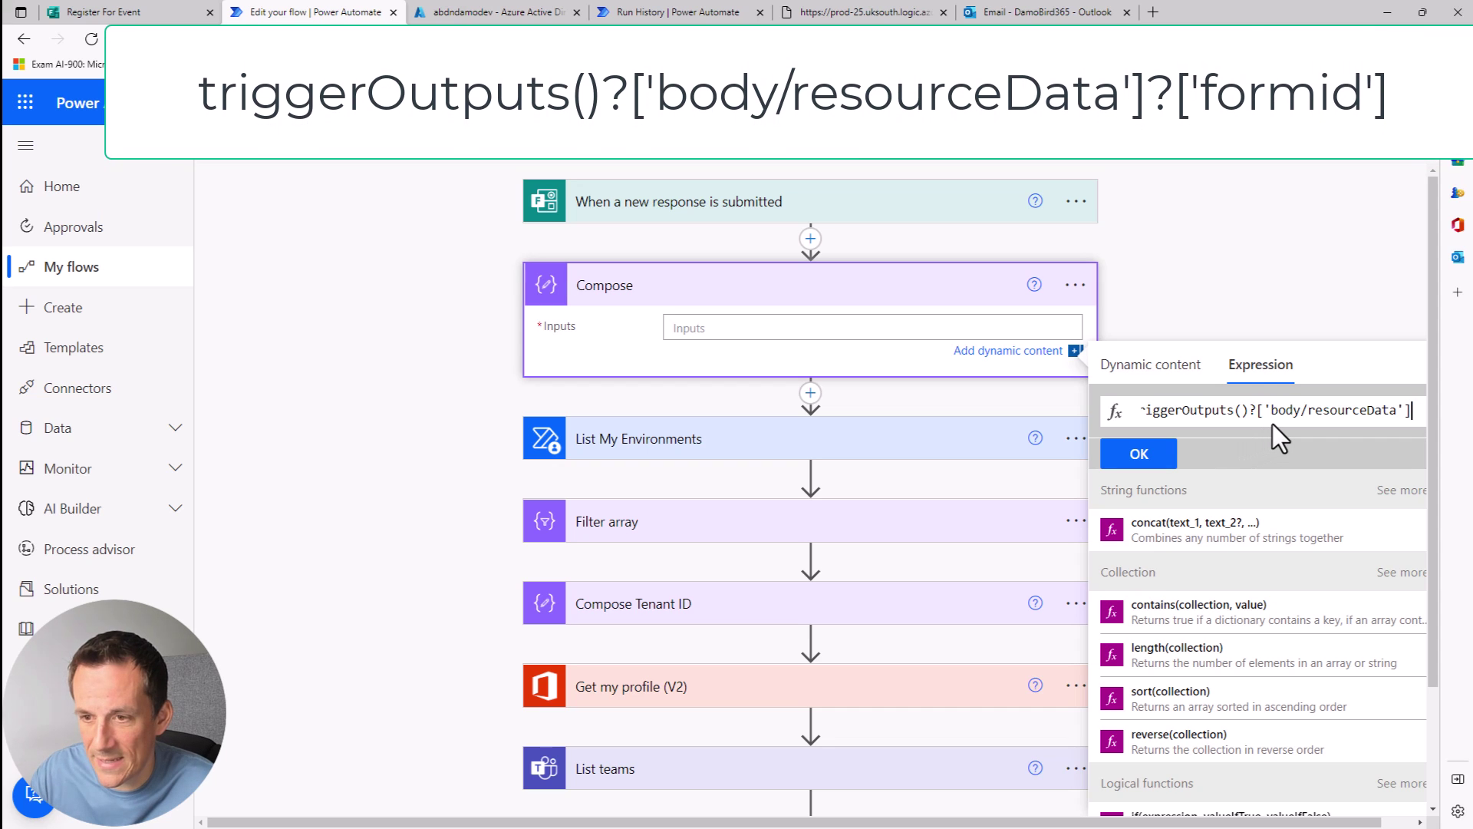
key("Home")
key("Right")
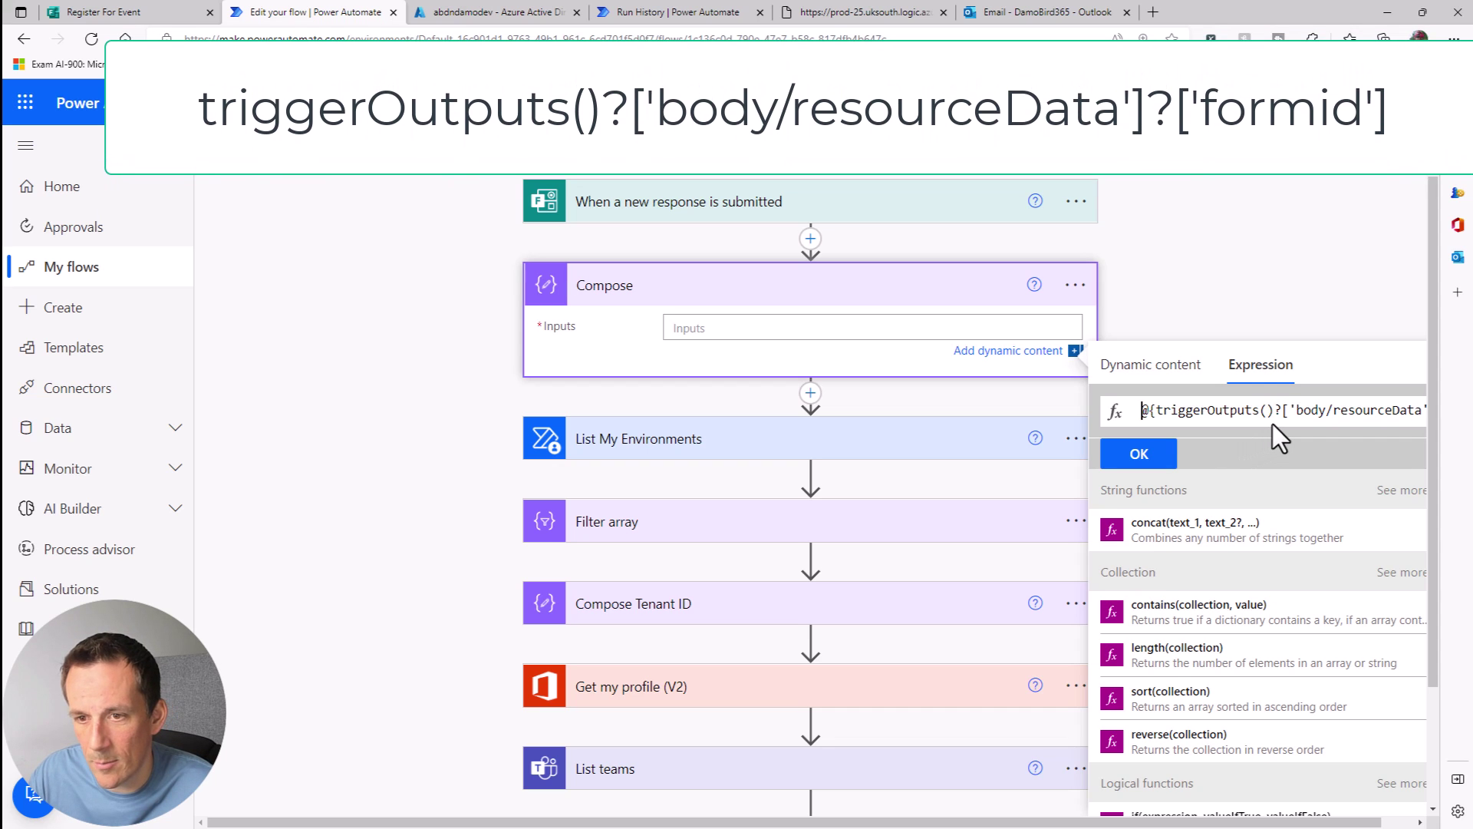
key("BackSpace")
key("Delete")
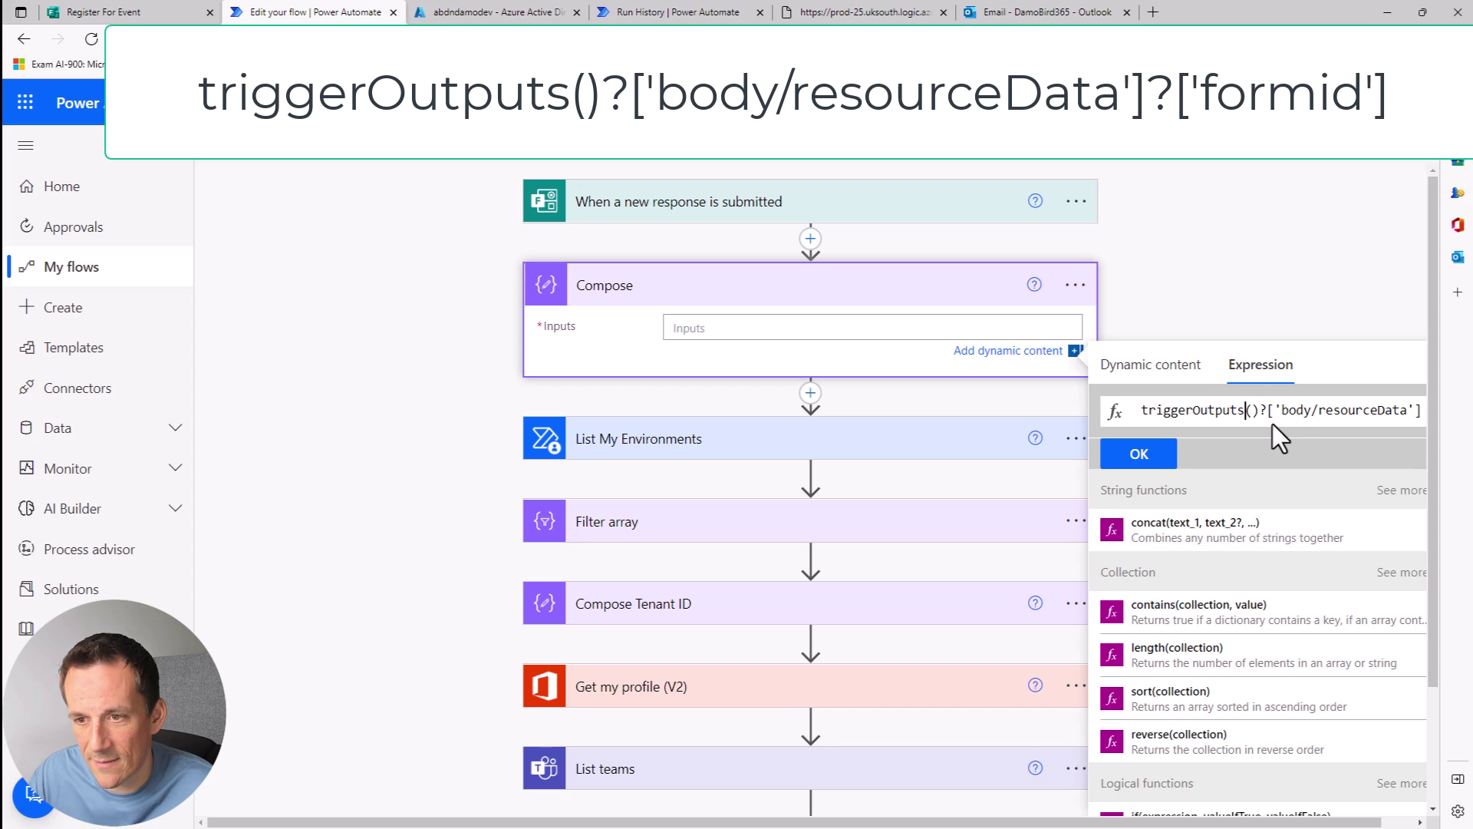
key("Right")
key("Right")
key("Right")
key("Right")
key("Right")
key("Right")
key("Right")
key("Right")
key("Right")
key("Right")
key("Right")
key("Right")
key("Right")
key("Right")
key("Right")
key("Right")
key("Right")
key("Right")
key("Right")
key("Right")
key("End")
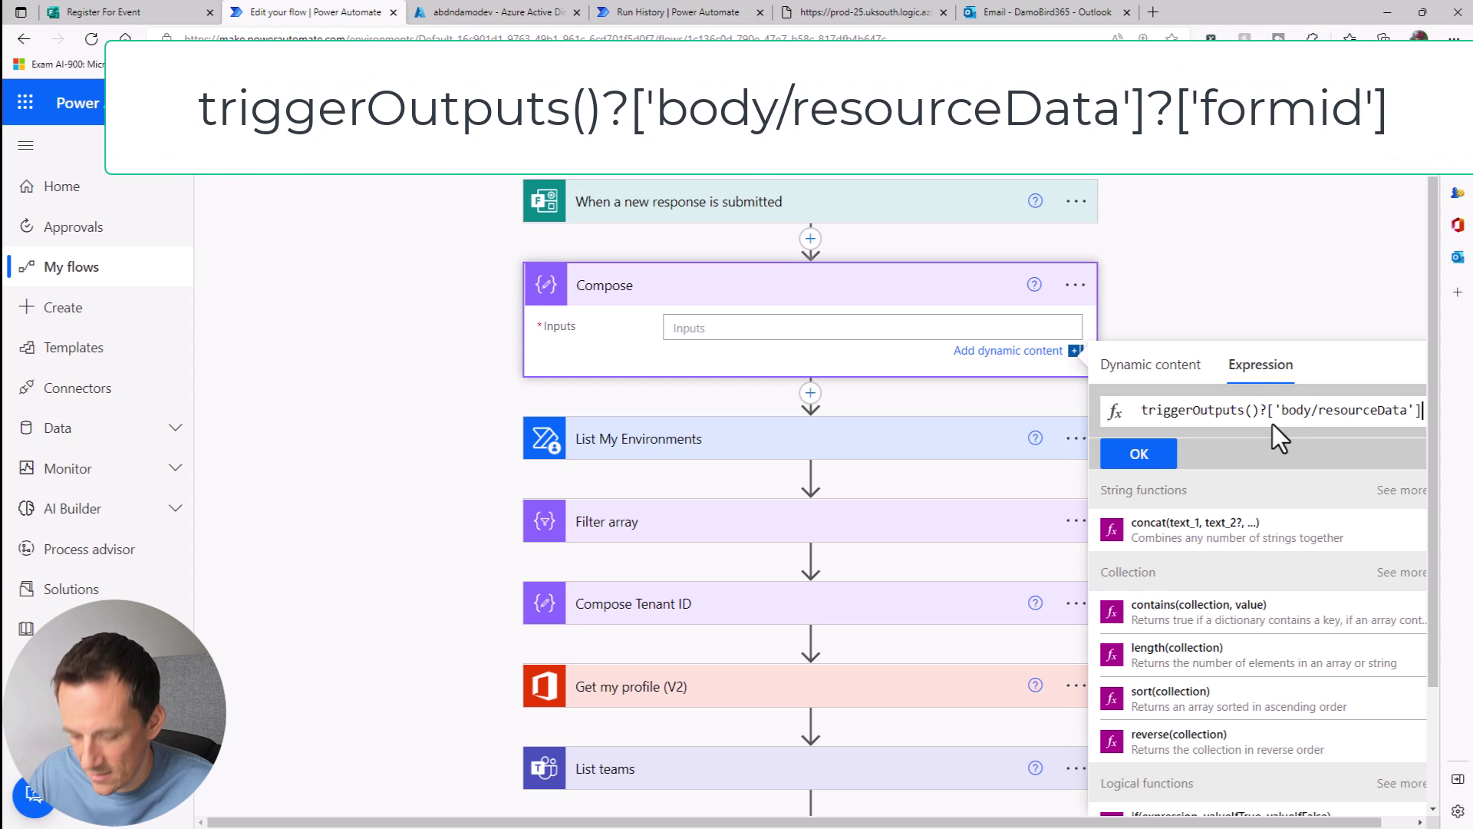
type("?['")
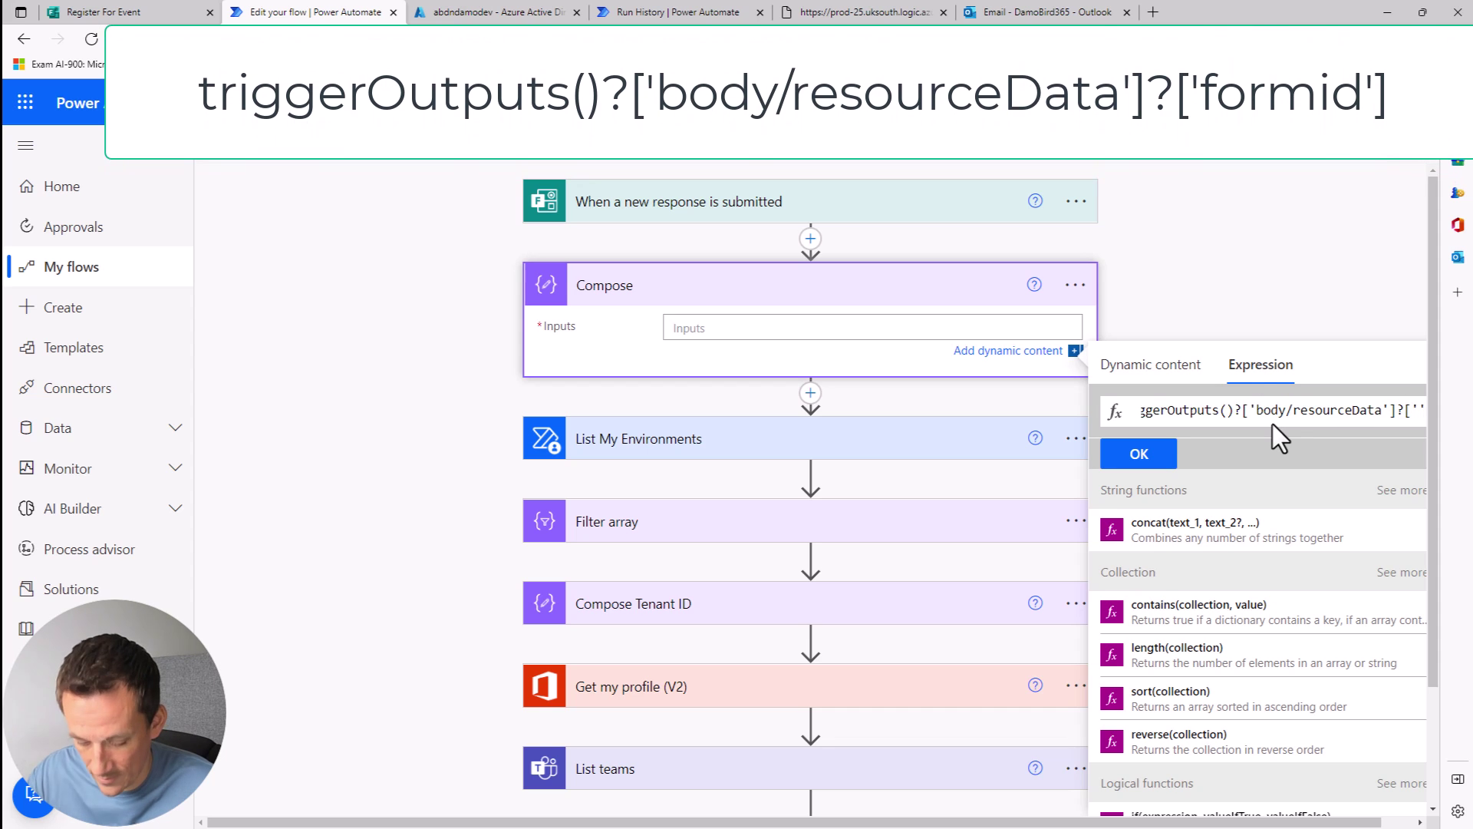
type("formid'")
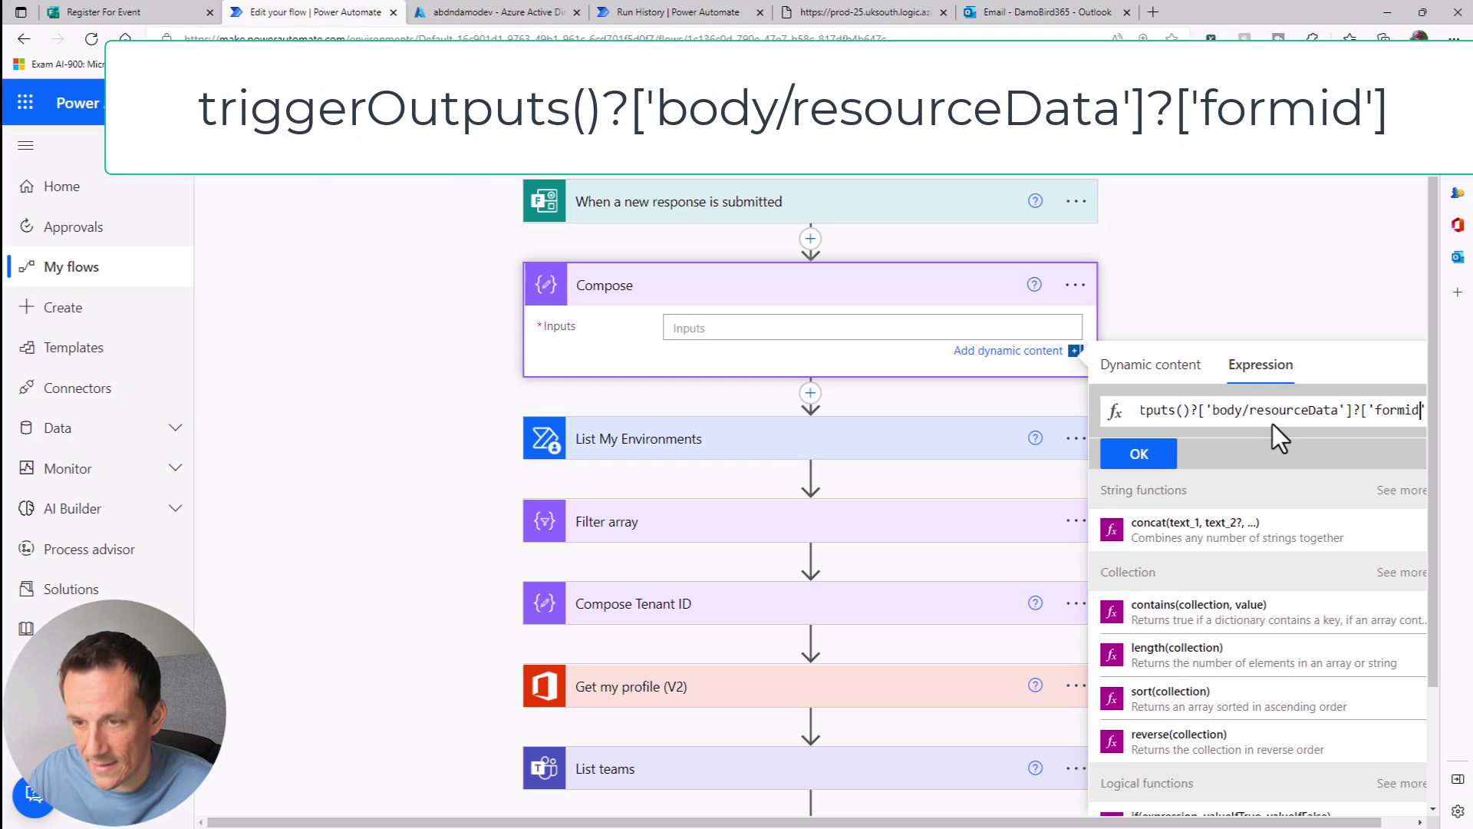
type("]")
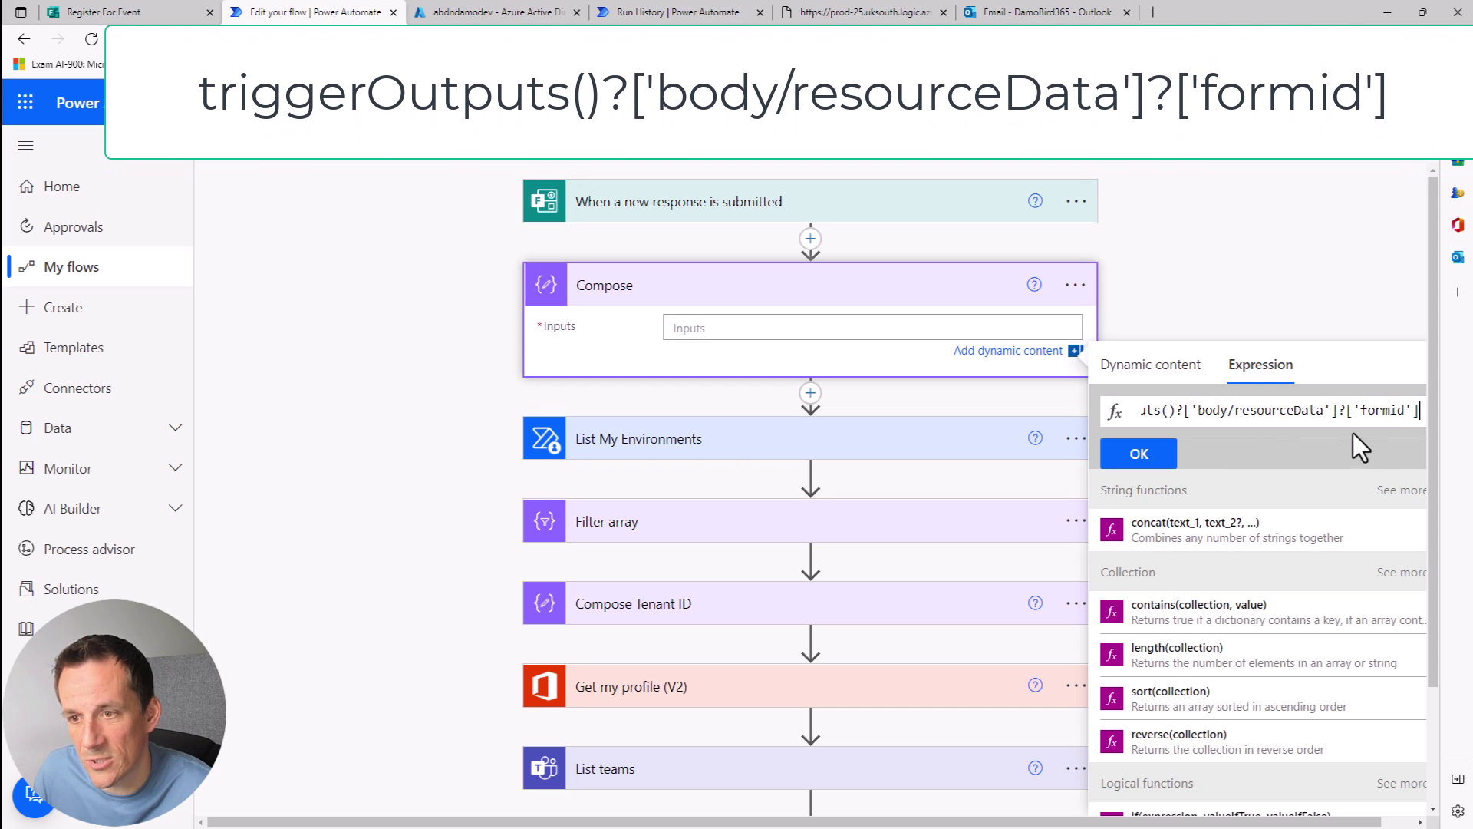
left_click(1141, 455)
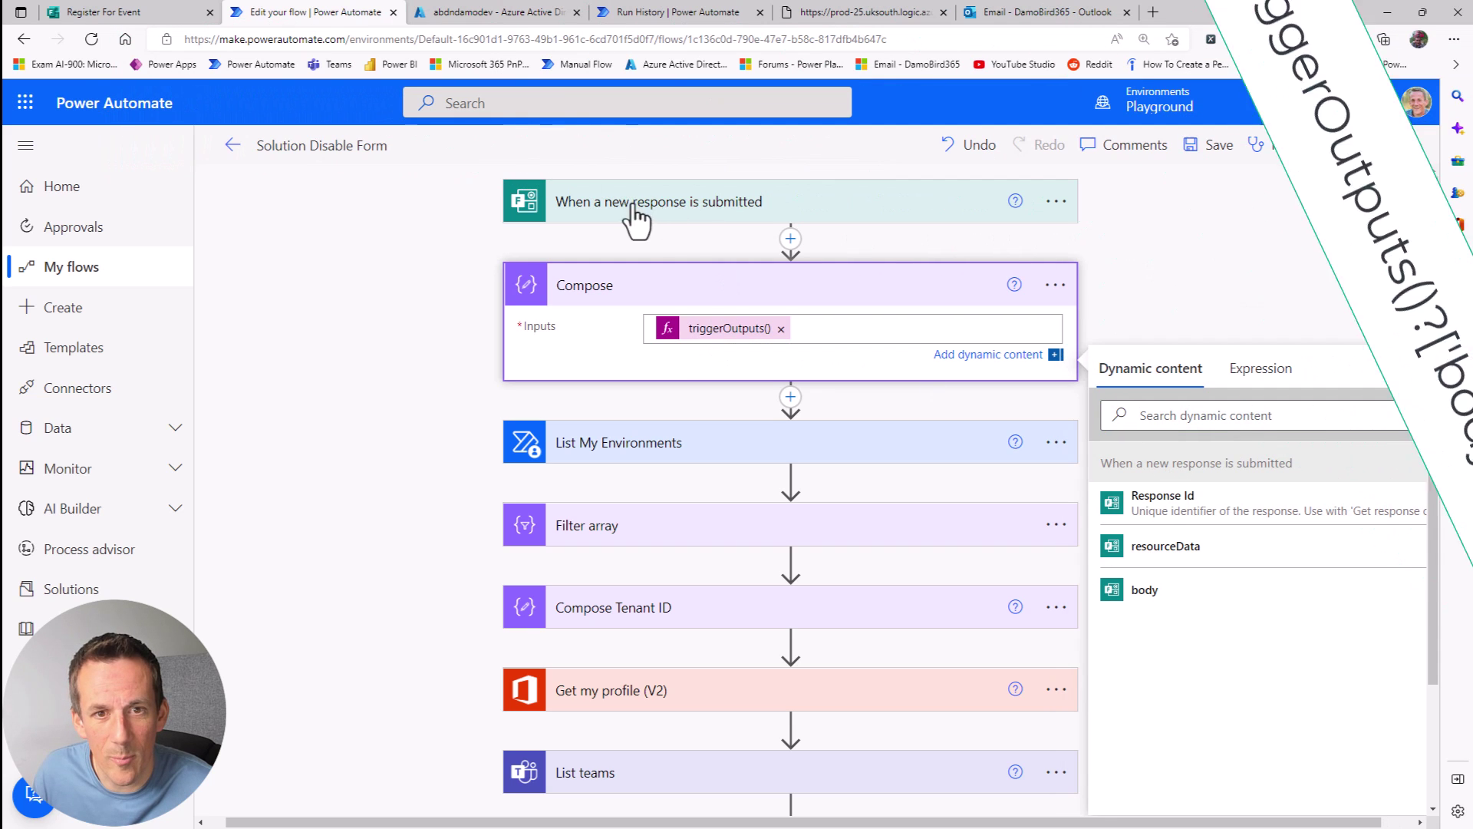
Step: Replace the form ID after /forms(' in the SharePoint request Uri with Compose Outputs
scroll(730, 651, "down", 2)
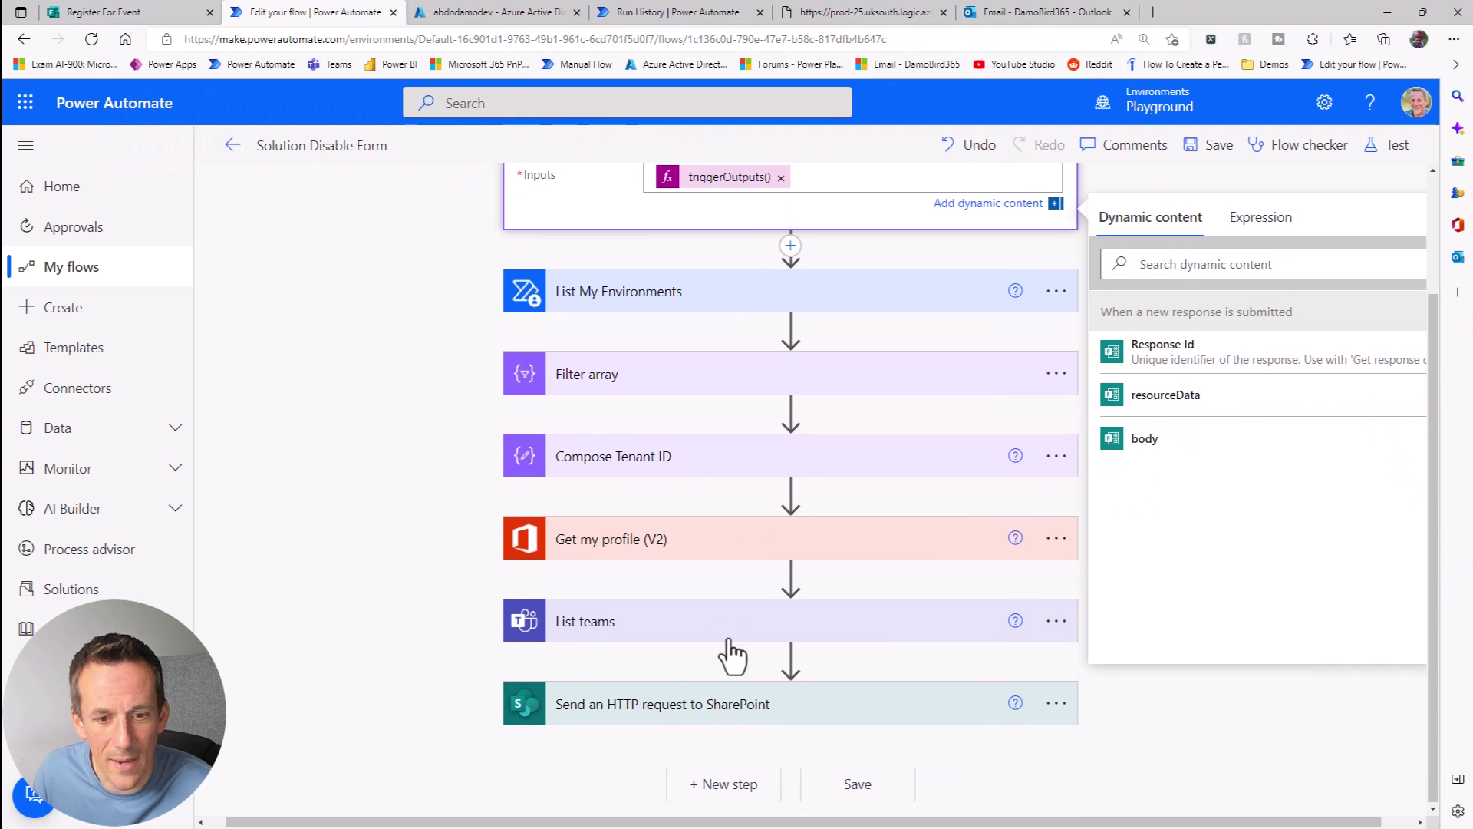
left_click(717, 704)
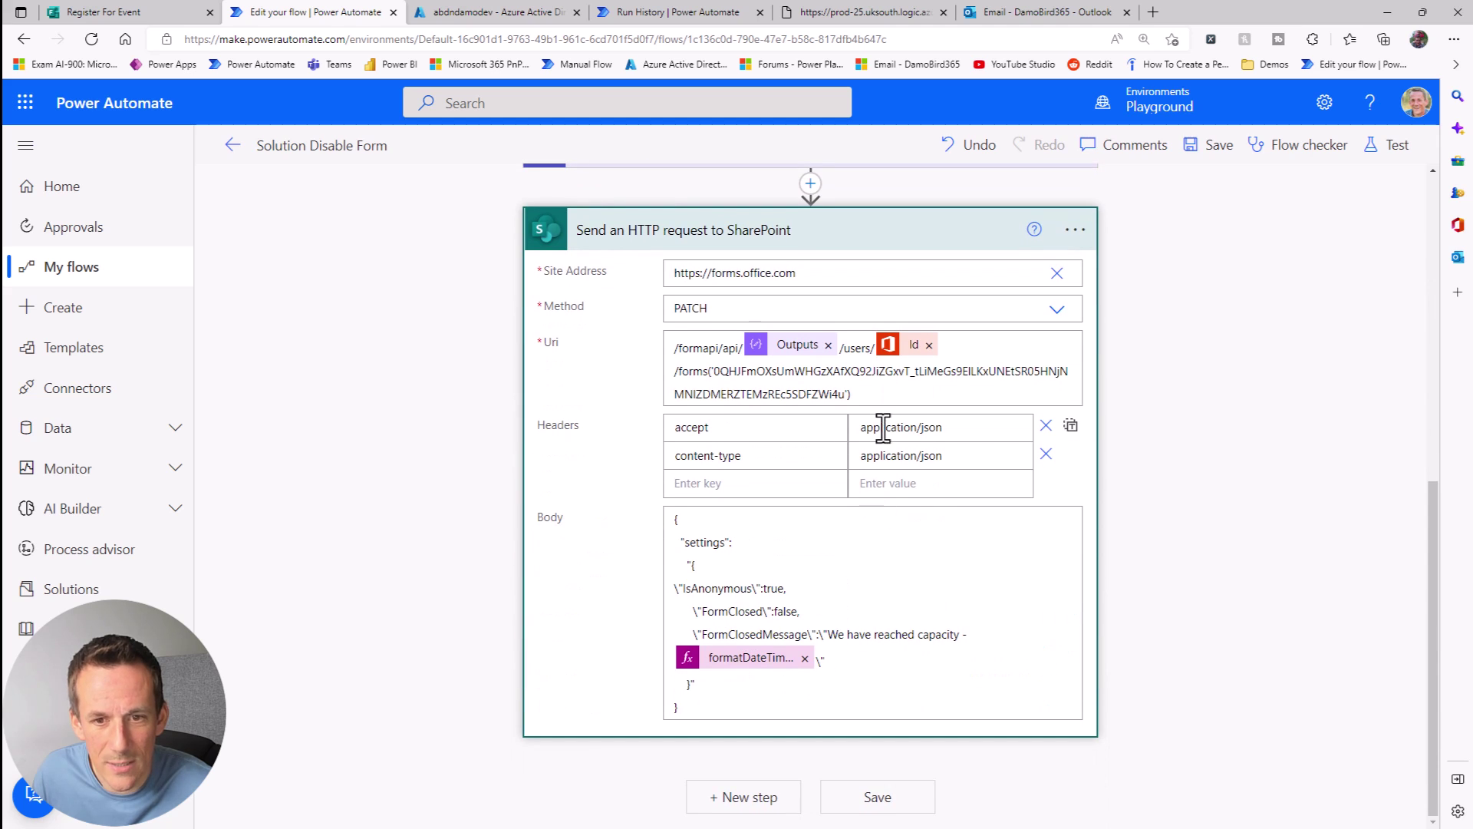
left_click_drag(719, 374, 836, 394)
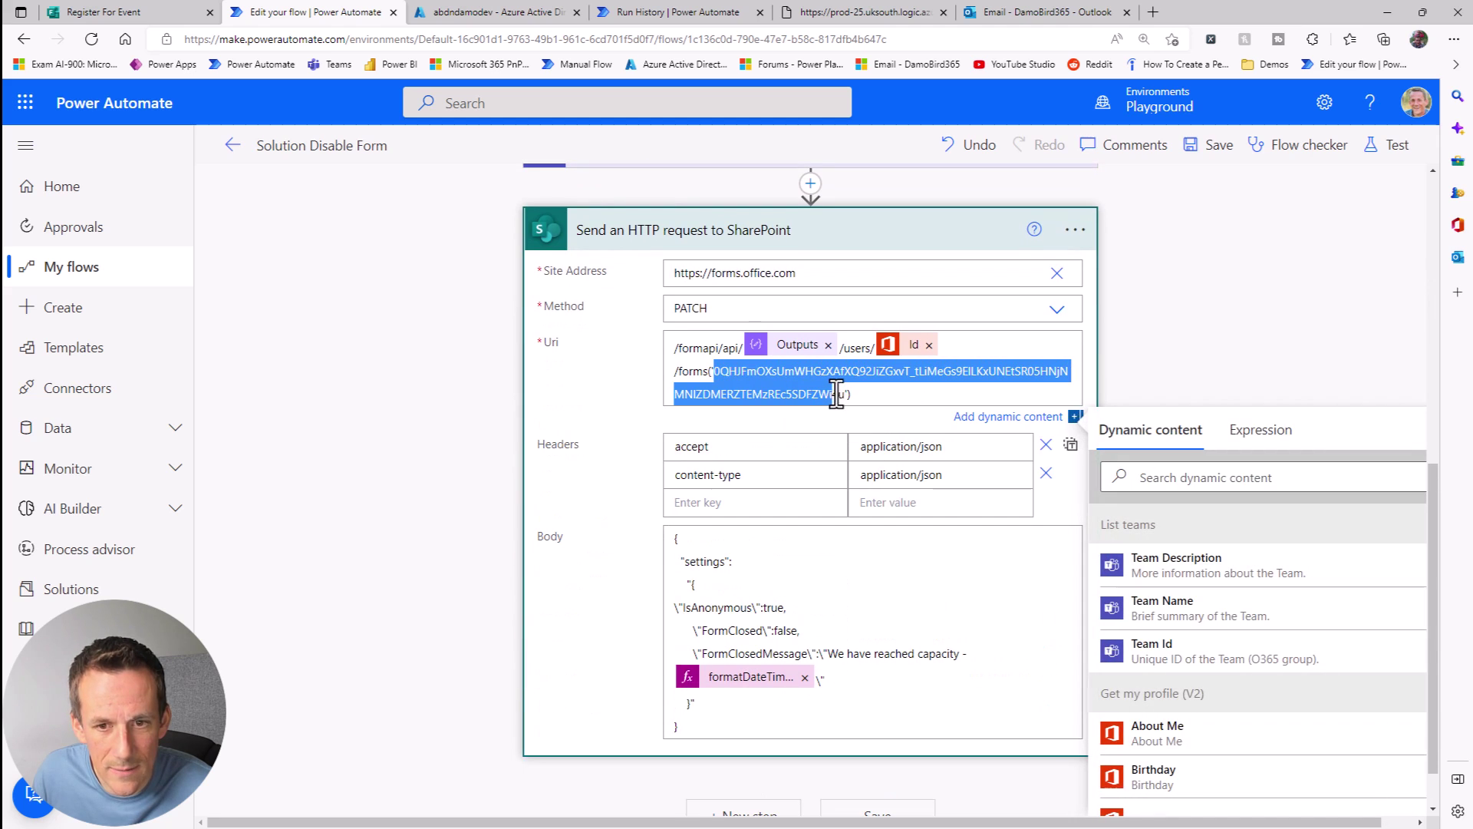
scroll(1247, 691, "down", 10)
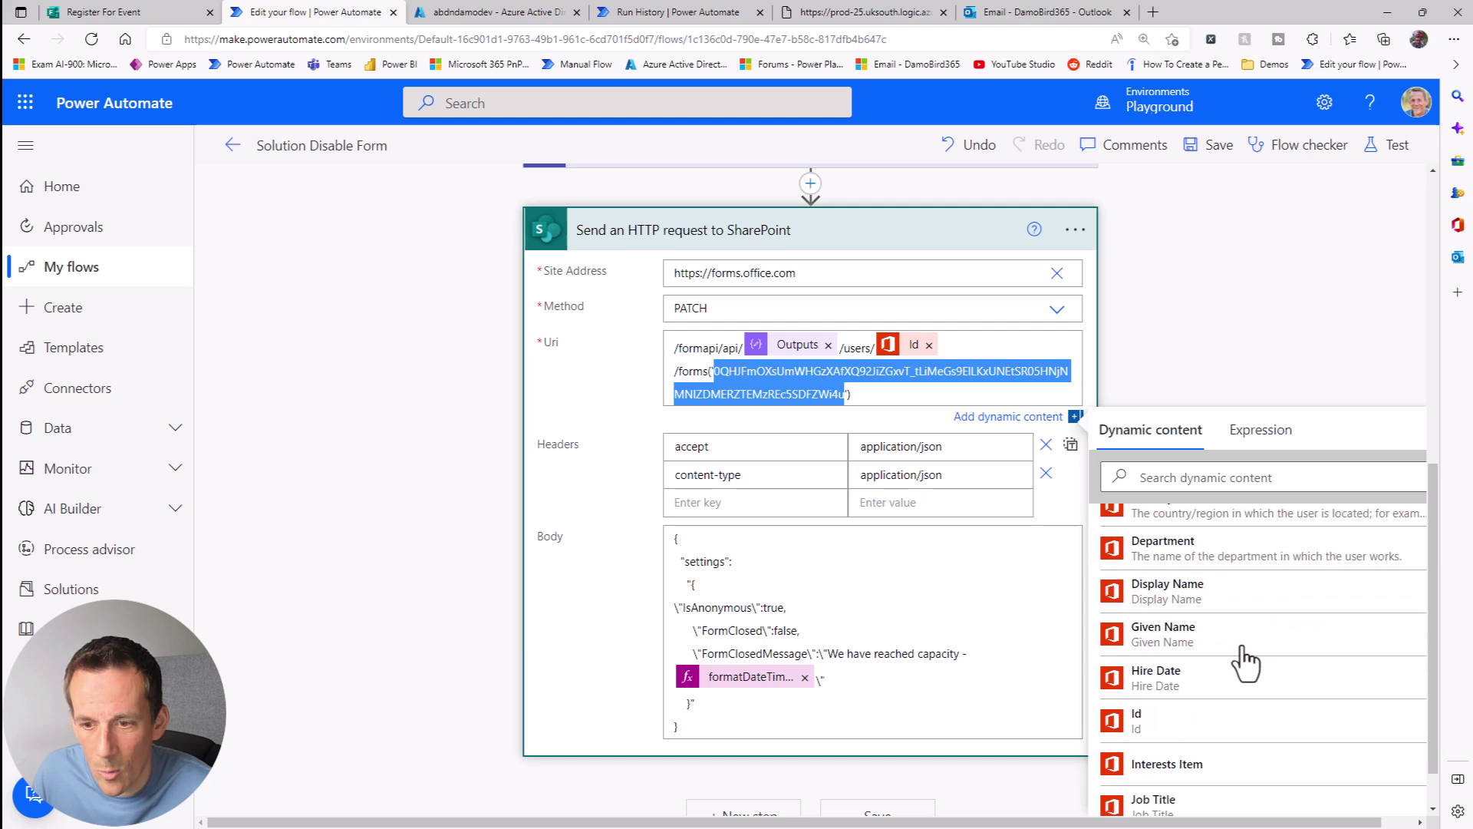
scroll(1247, 717, "down", 10)
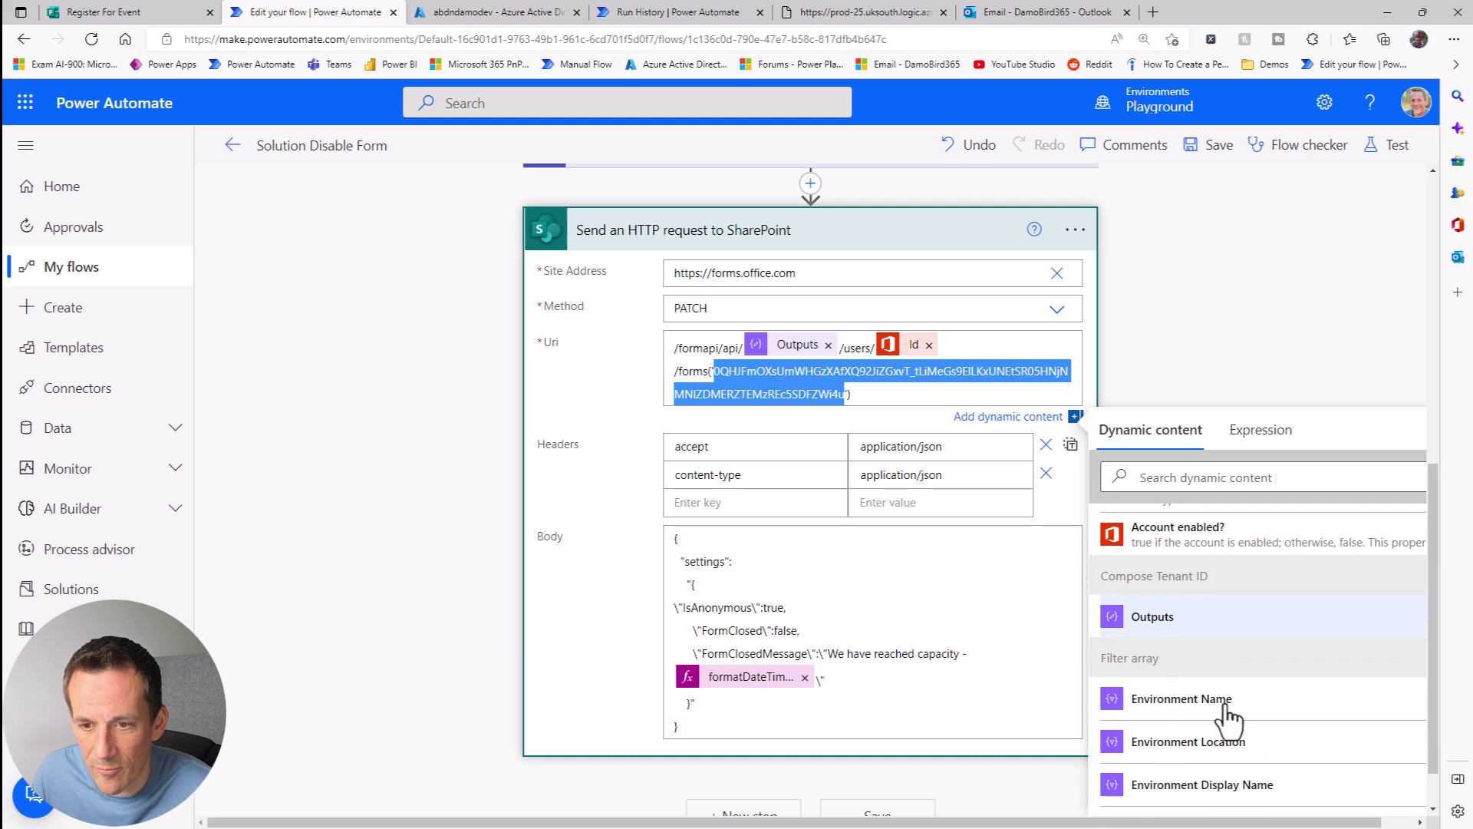
scroll(1236, 721, "down", 5)
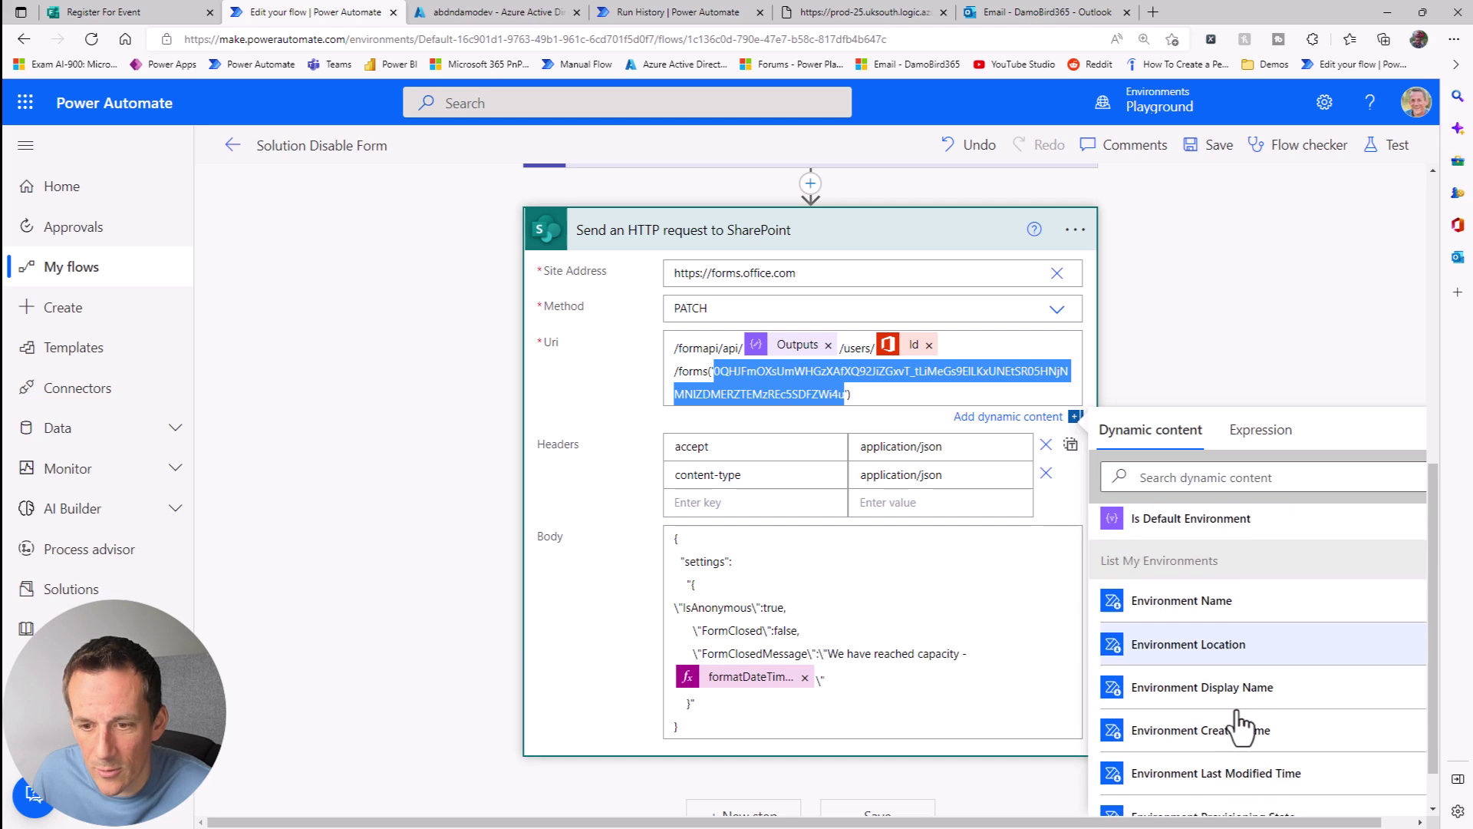
scroll(1265, 746, "down", 1)
left_click(1156, 786)
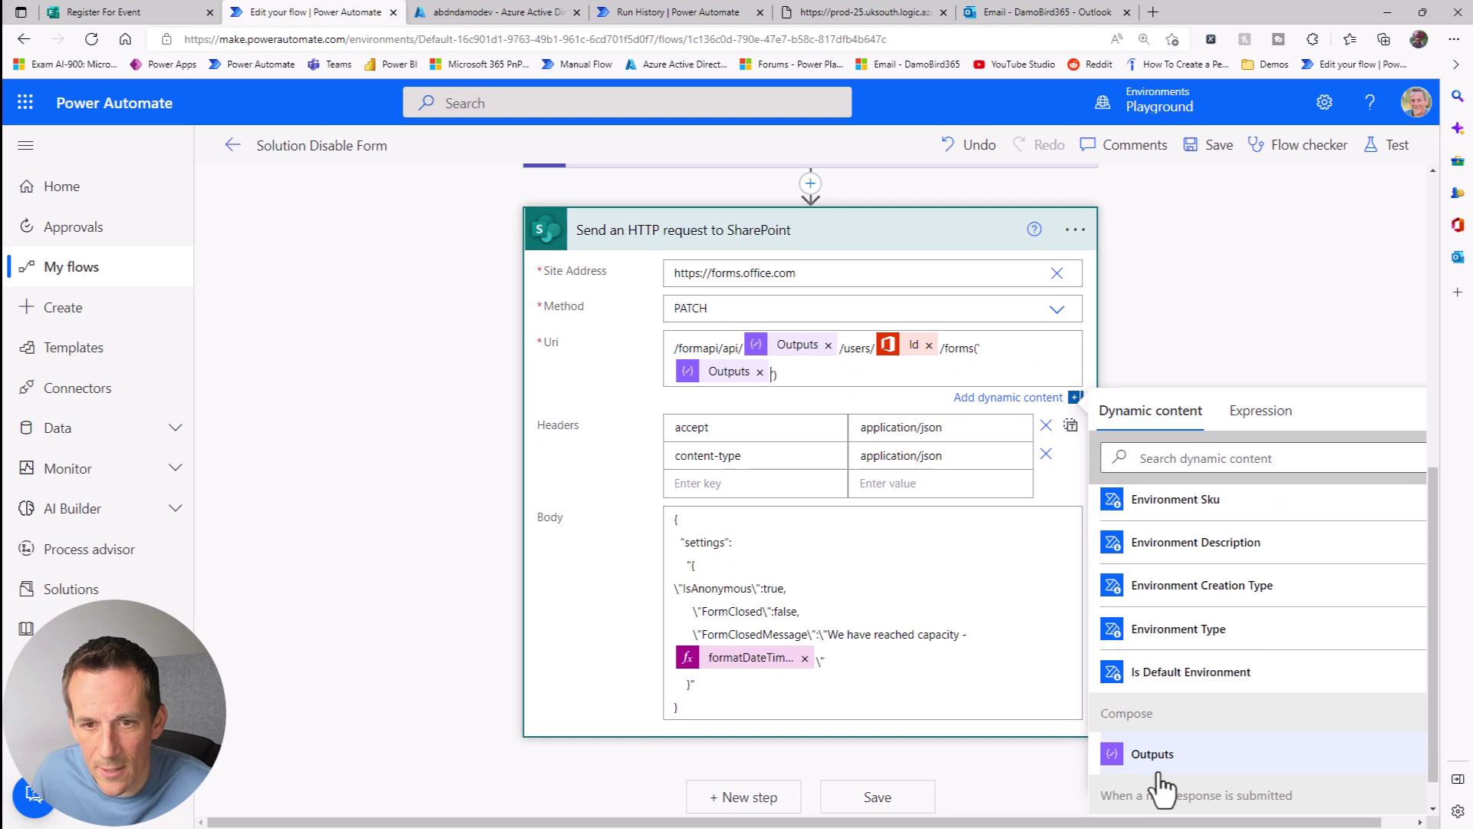
left_click(769, 384)
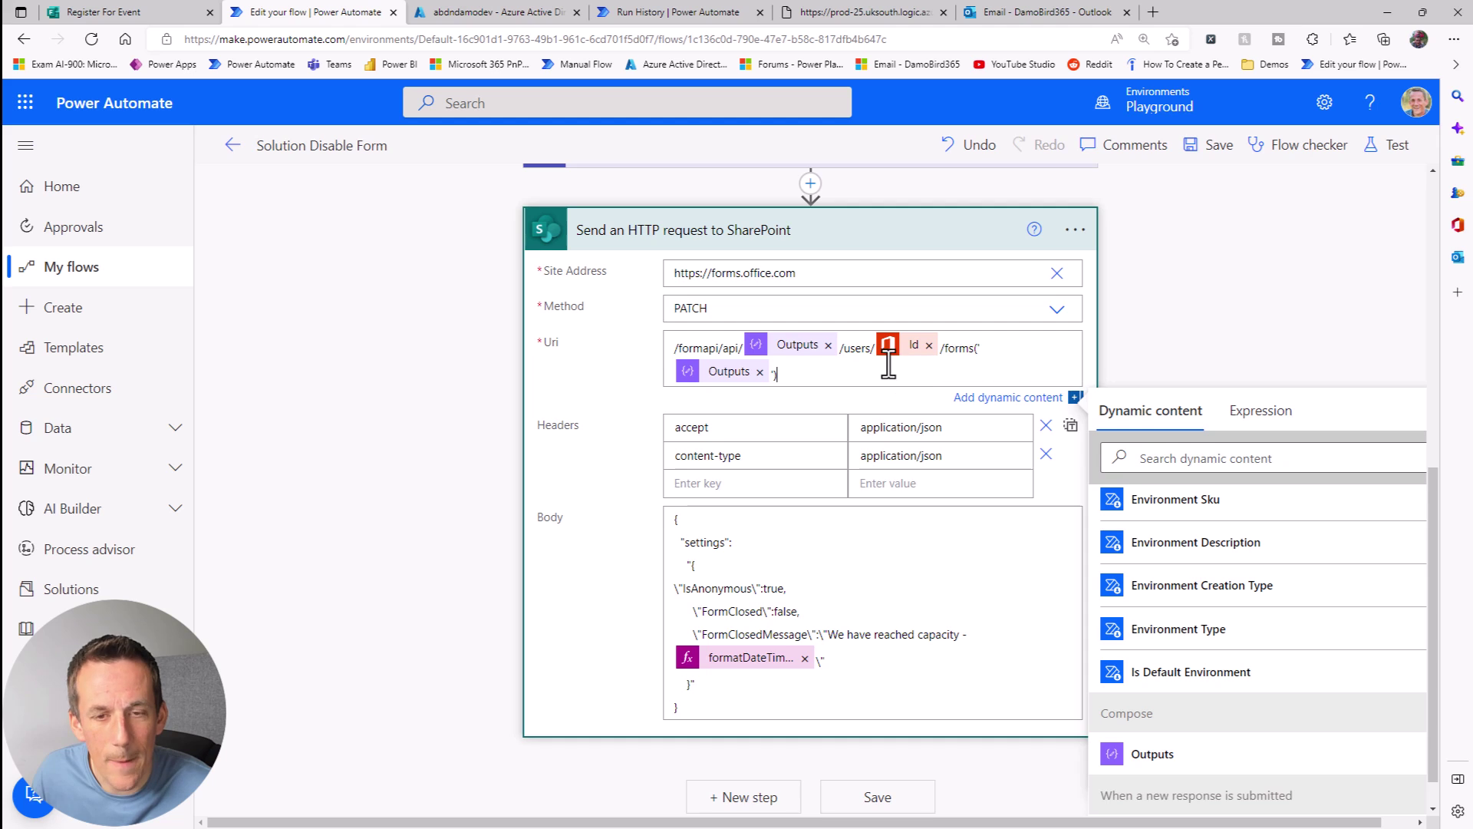
scroll(862, 414, "up", 8)
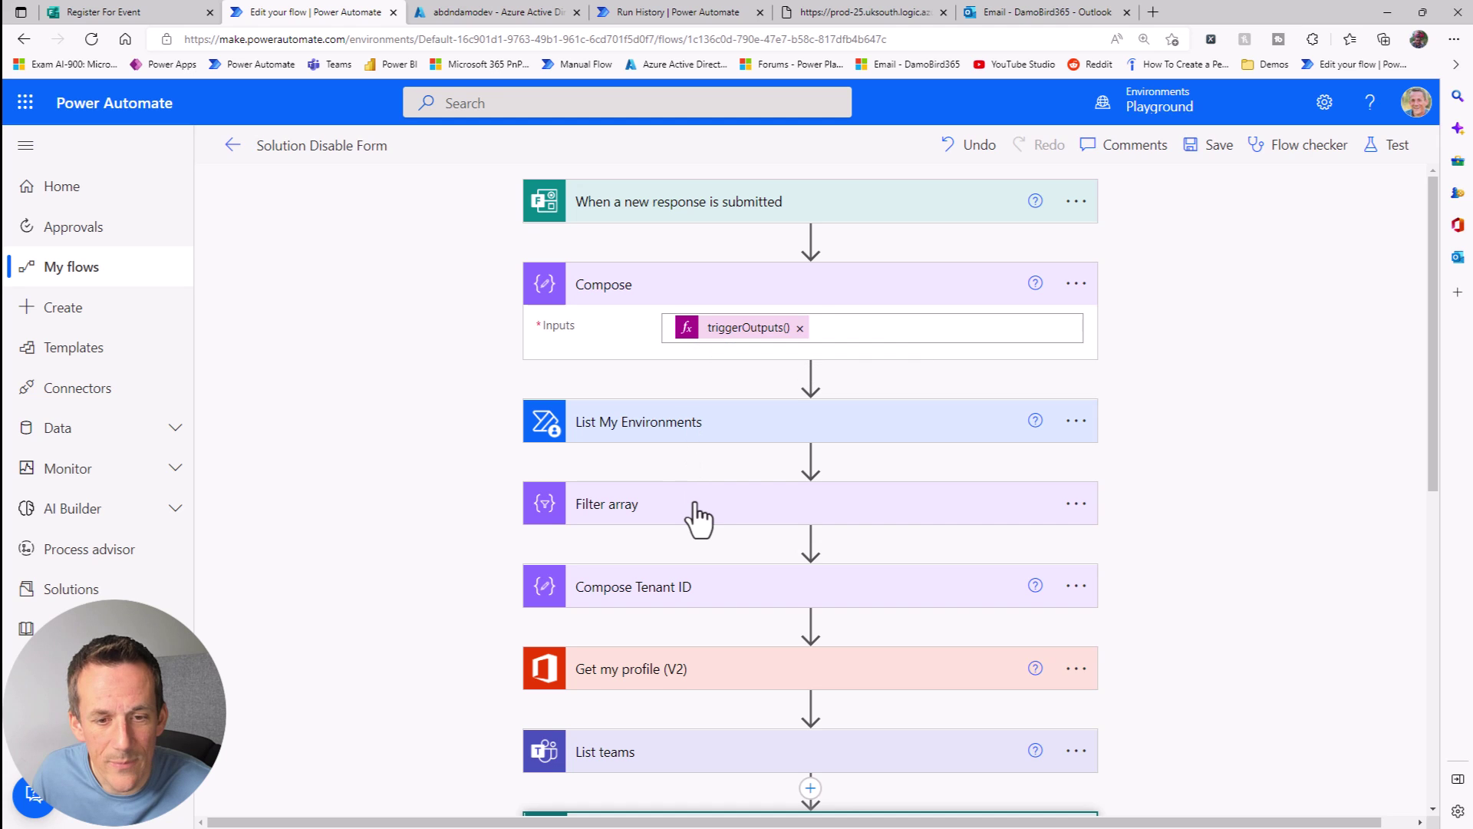
scroll(691, 516, "down", 4)
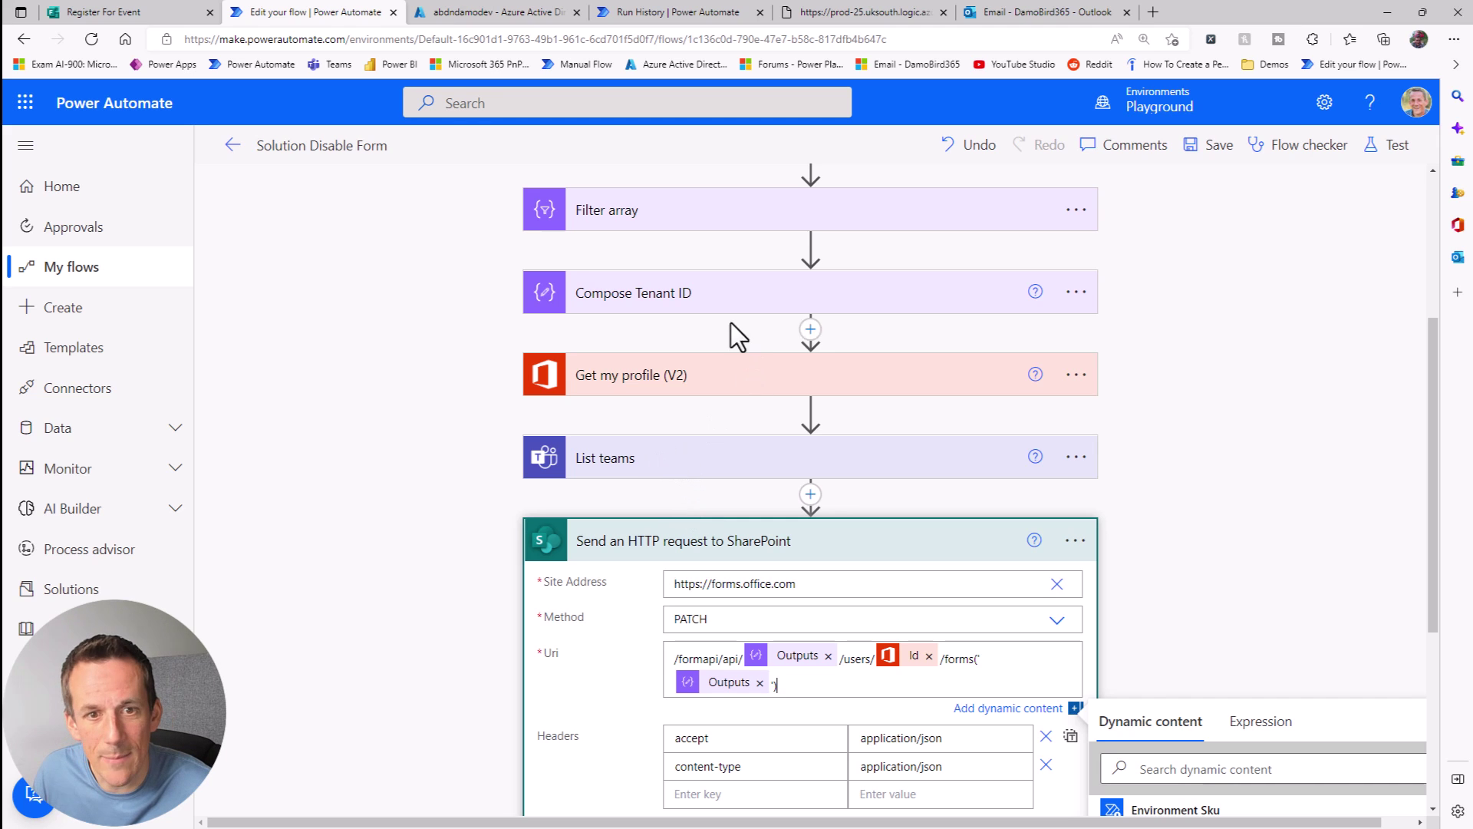
scroll(667, 245, "up", 1)
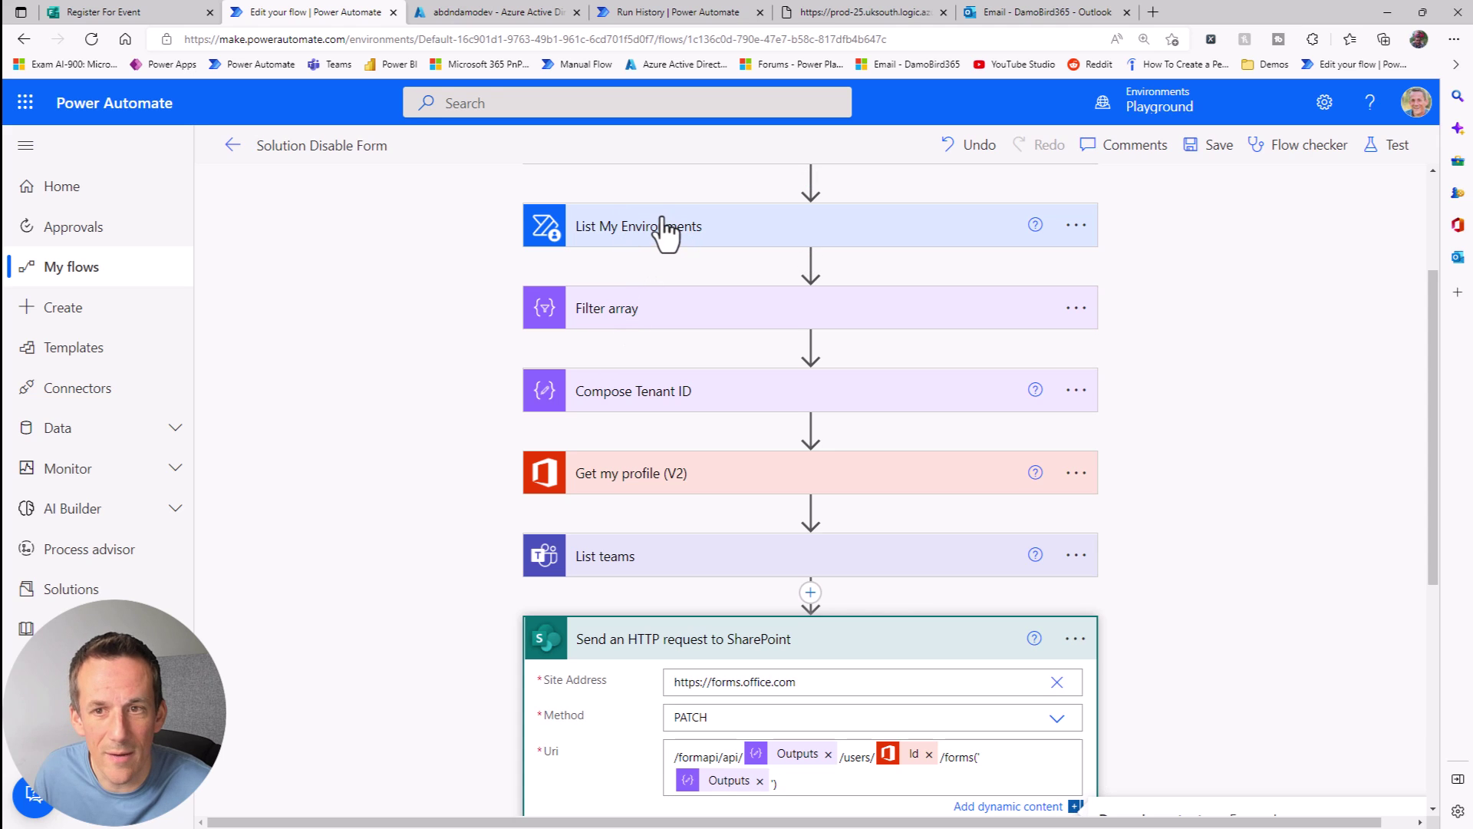
scroll(1036, 322, "up", 2)
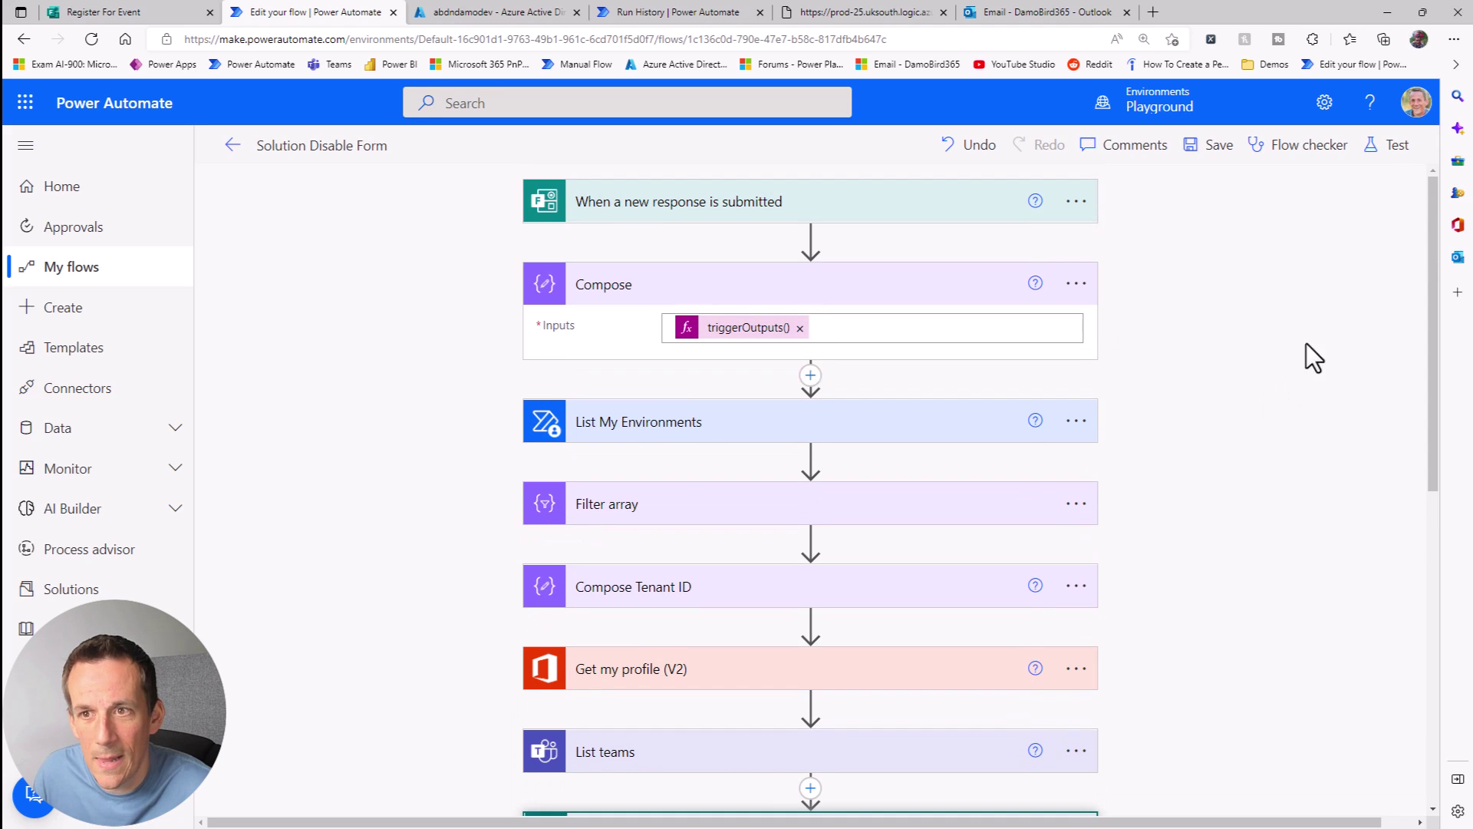
Step: Save the flow and start a manual test with Save & Test
left_click(1383, 150)
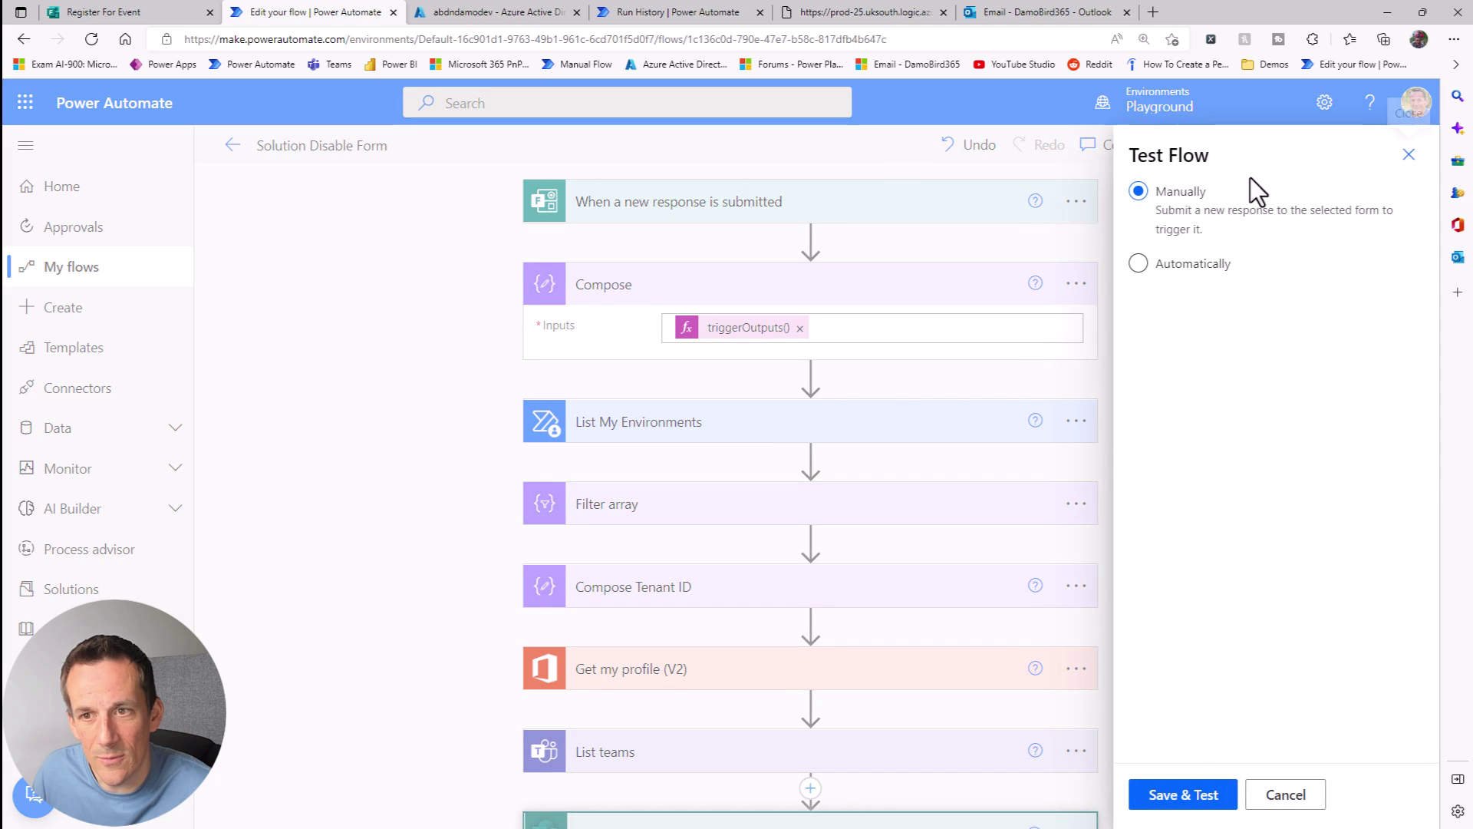
left_click(1192, 797)
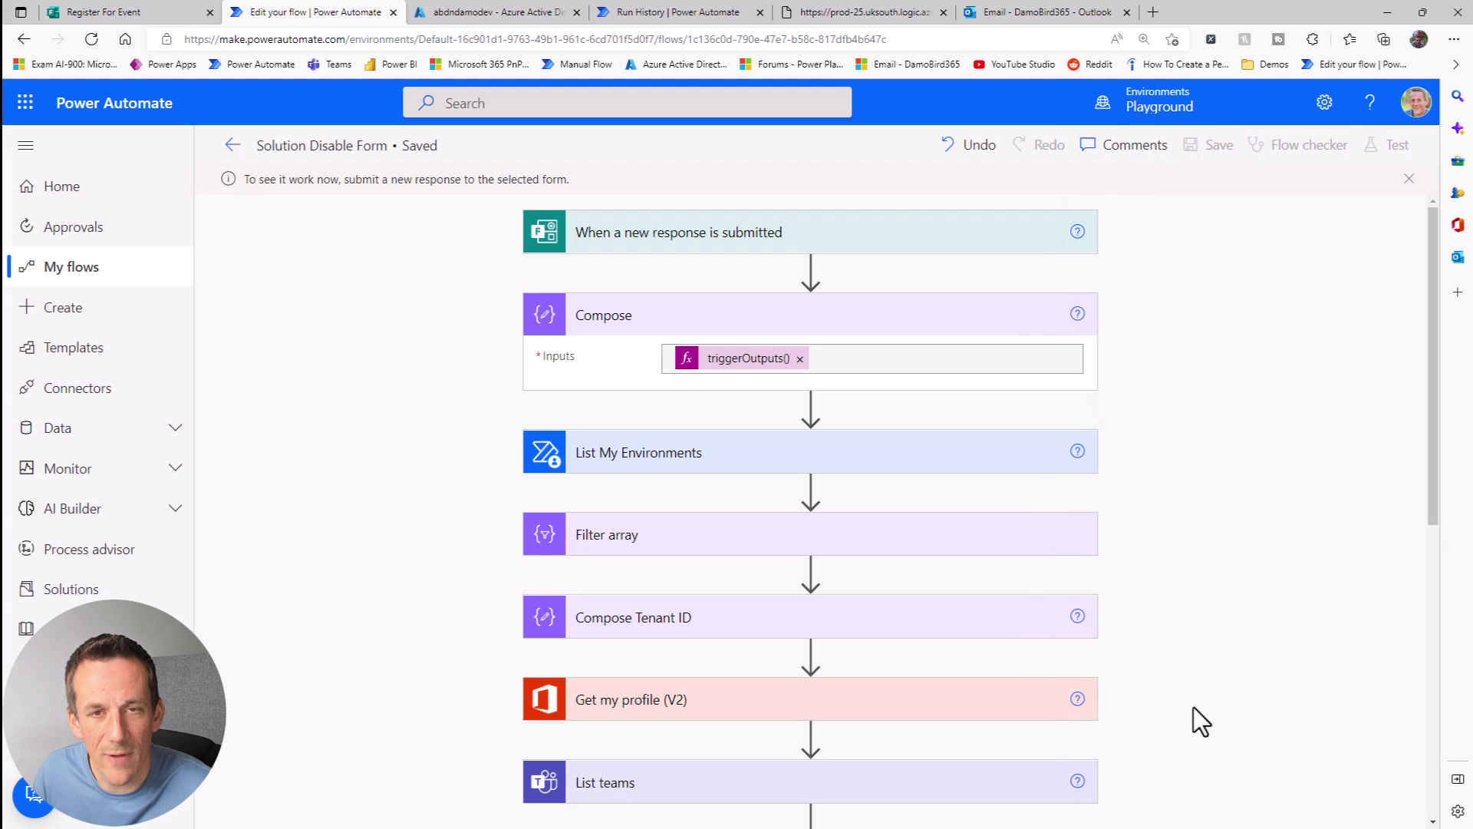
Step: Preview the Register For Event form and submit a response with an email address and the Power Automate event
left_click(127, 12)
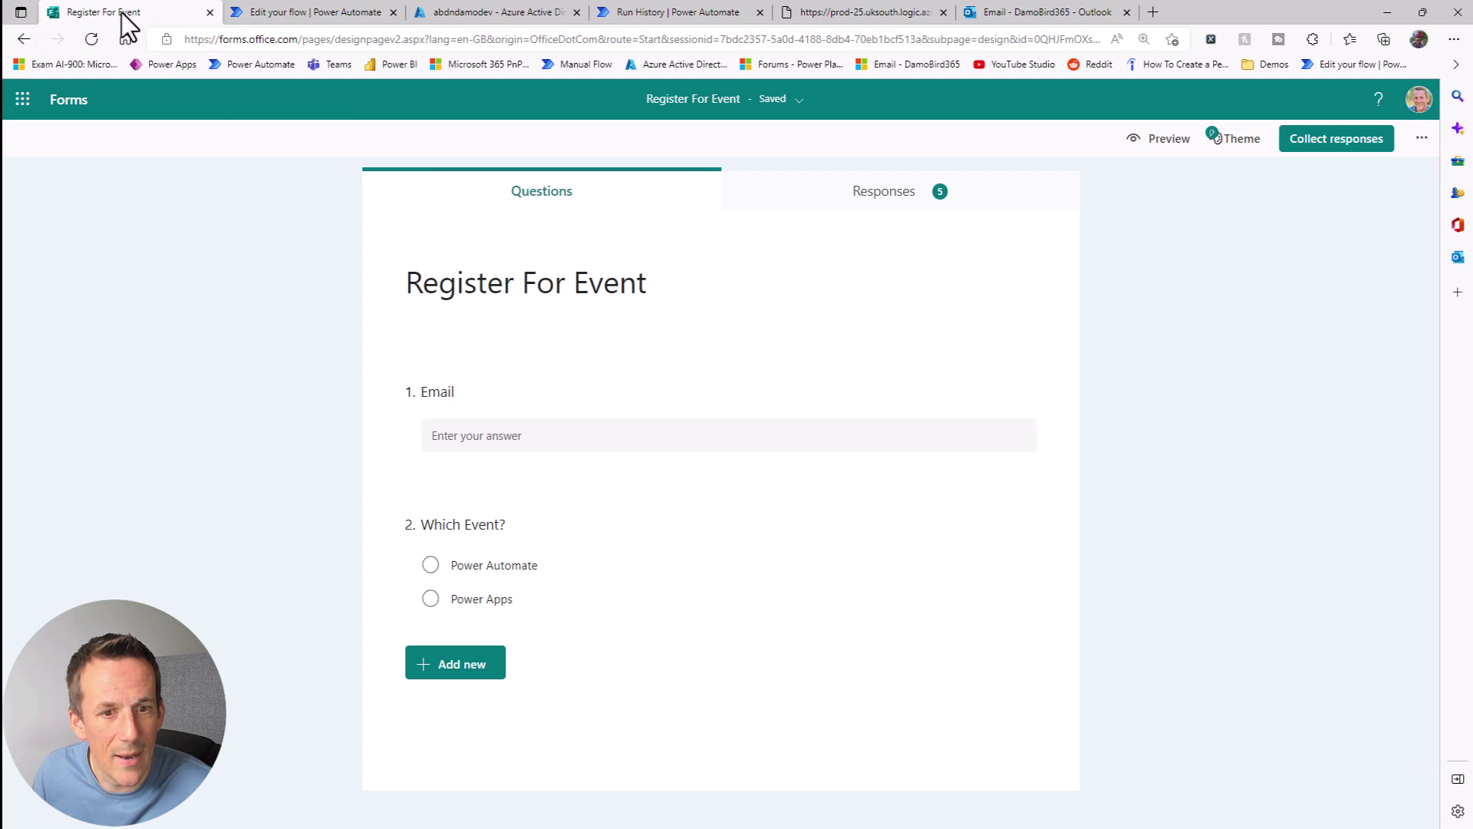
left_click(1160, 141)
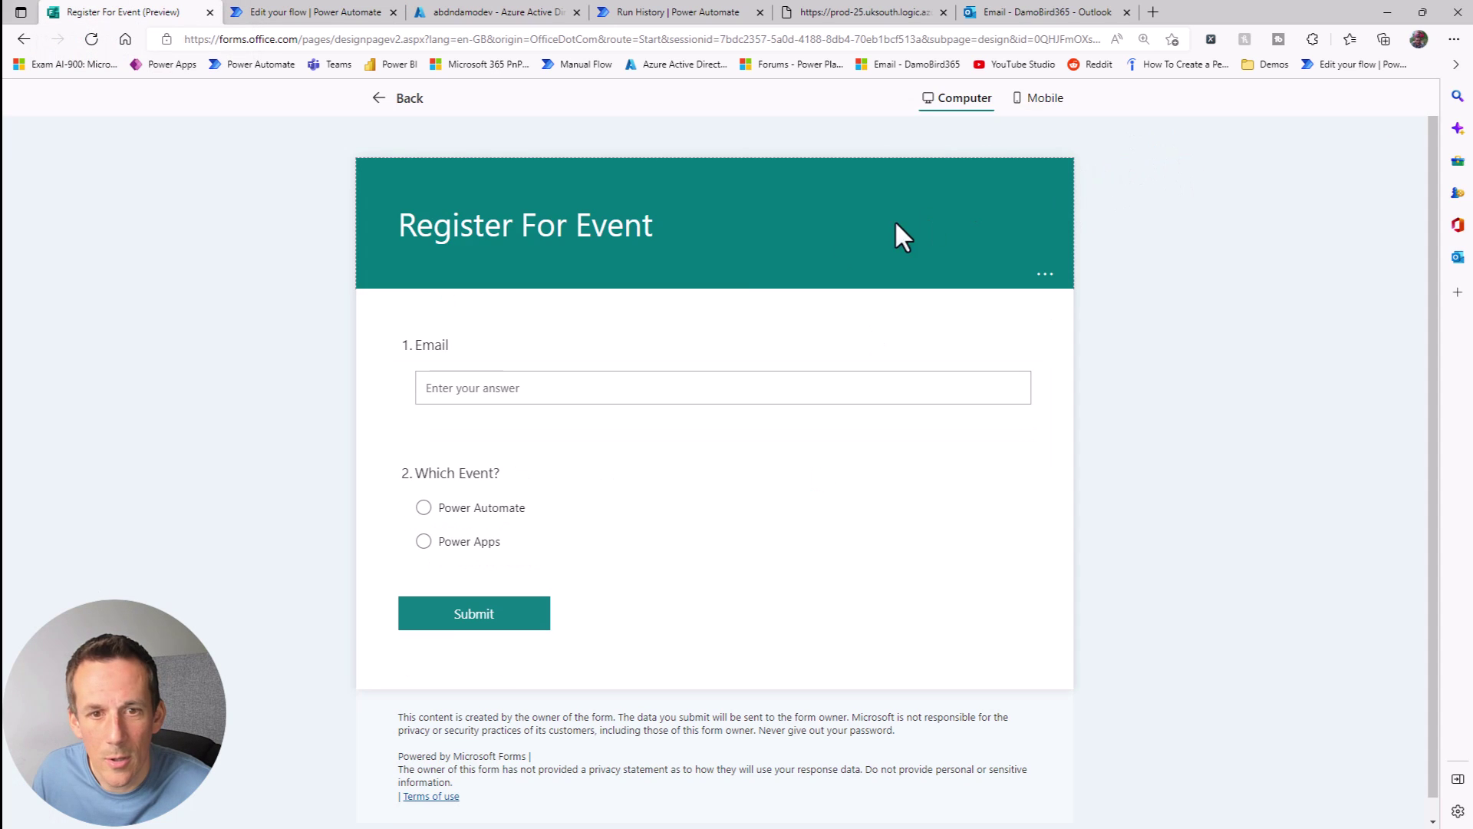
left_click(486, 392)
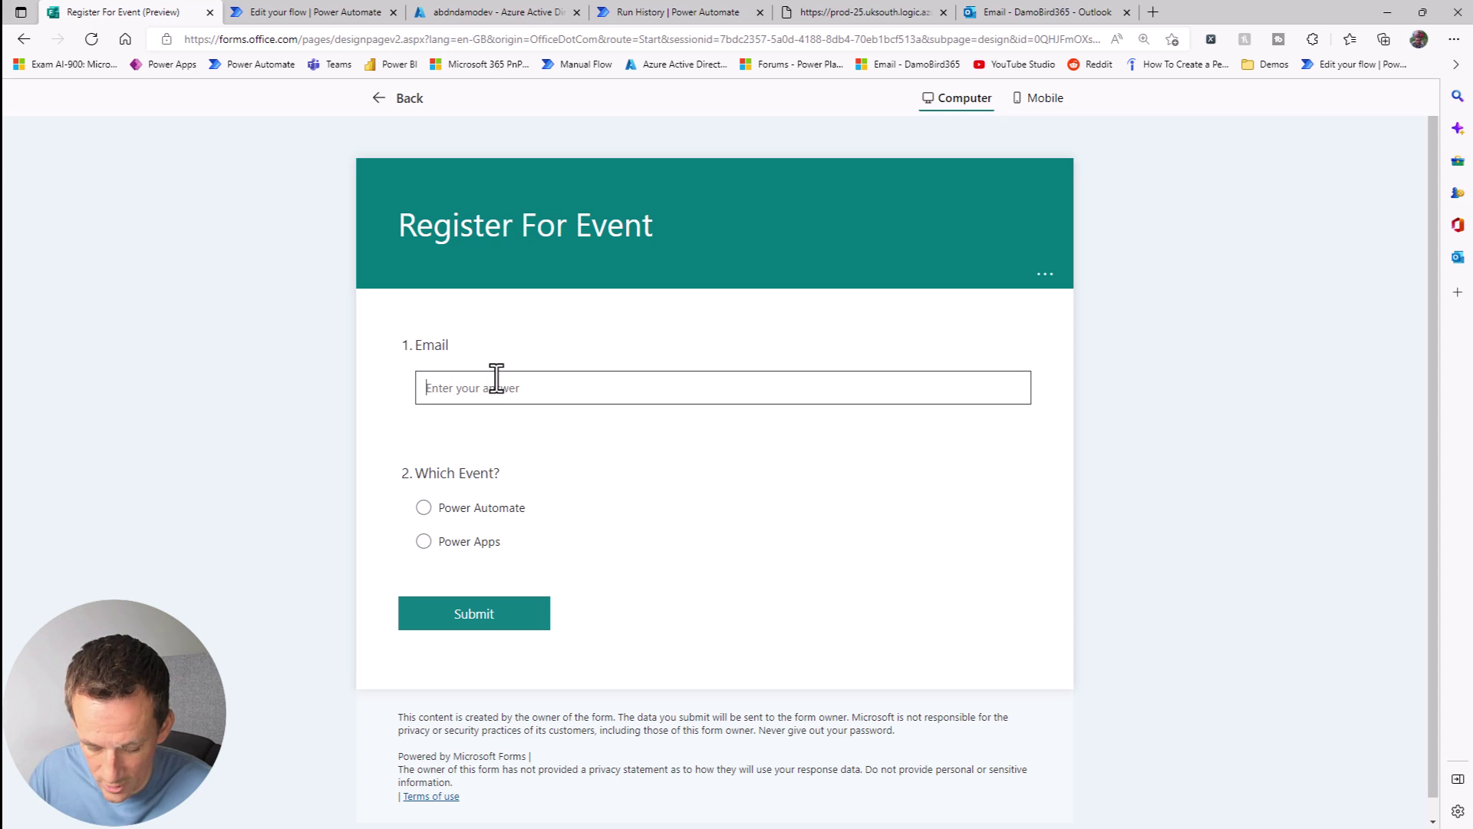
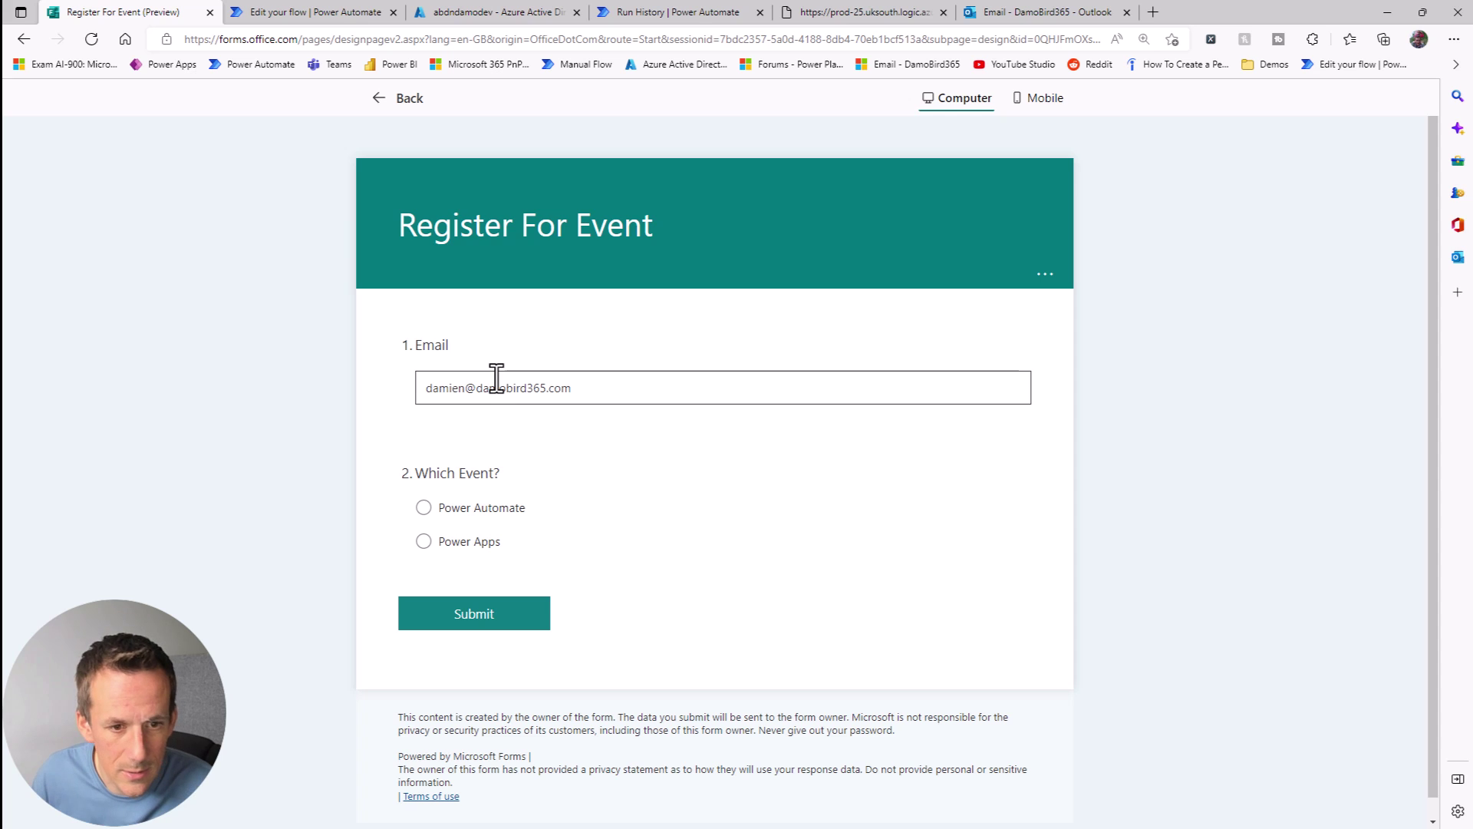
left_click(479, 508)
left_click(507, 614)
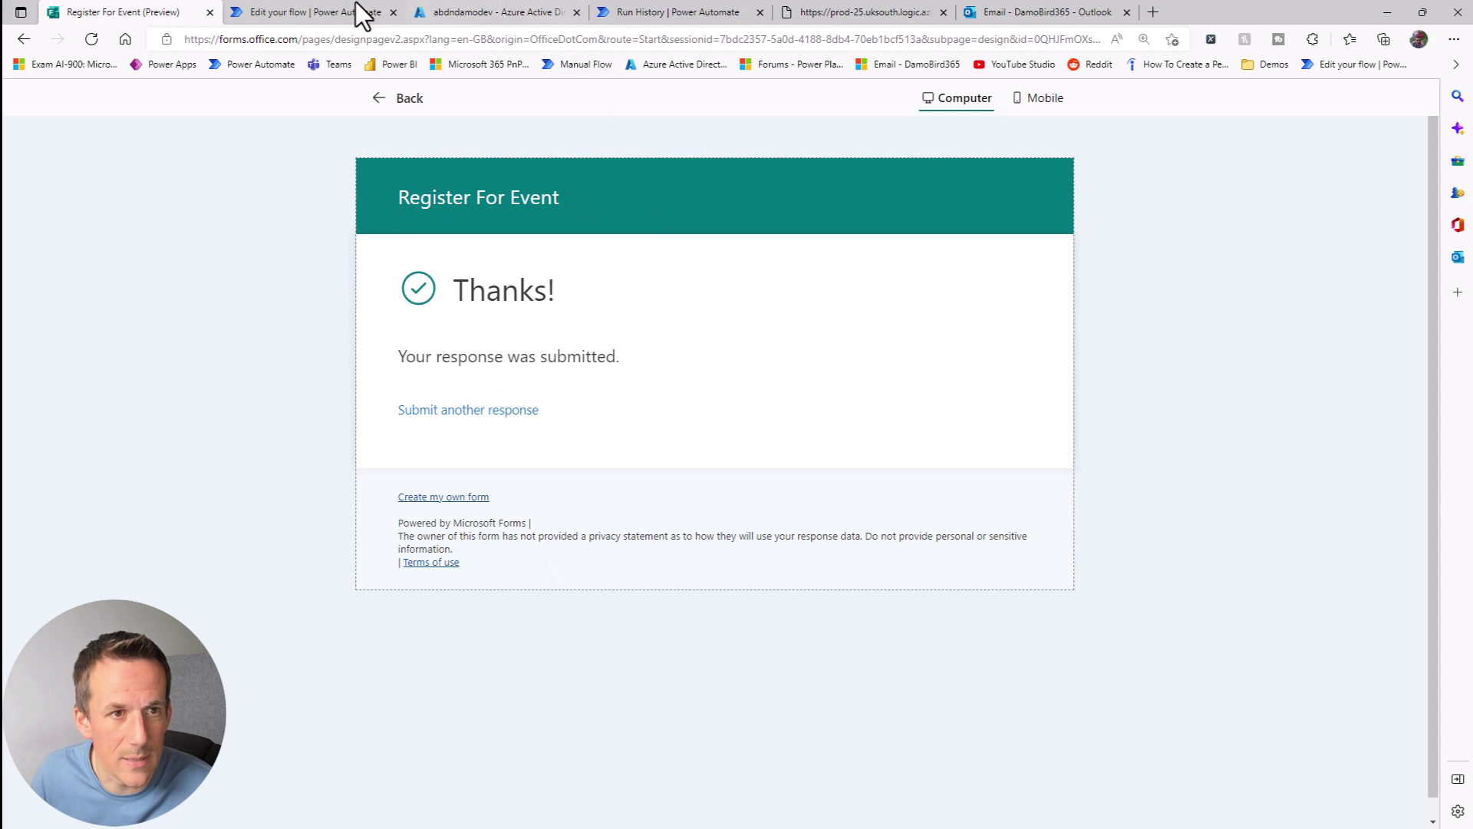
Step: Return to the test run and expand the Compose and Filter array step details
left_click(337, 12)
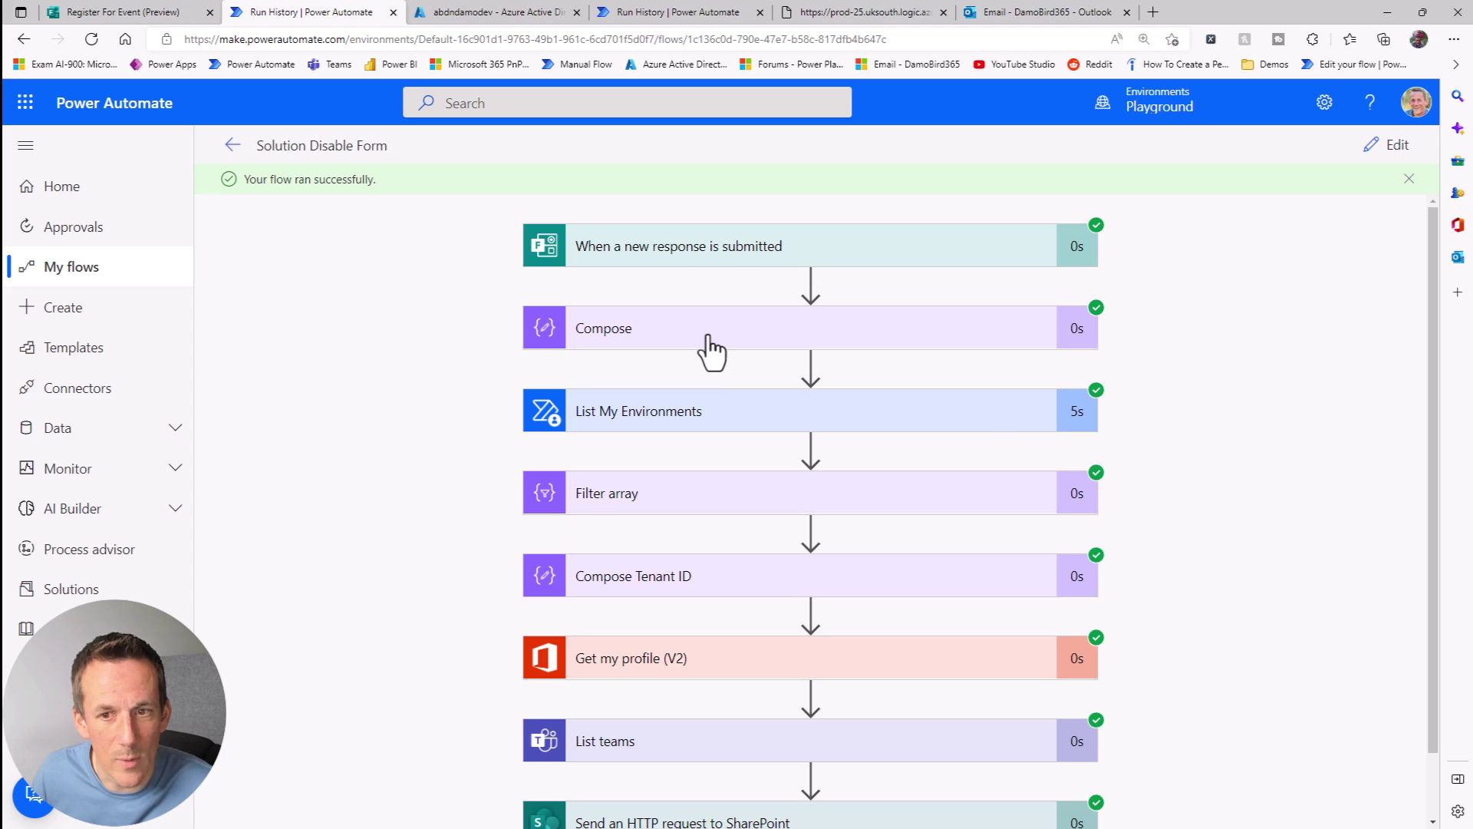
left_click(709, 343)
left_click_drag(638, 468, 1093, 462)
scroll(633, 389, "down", 5)
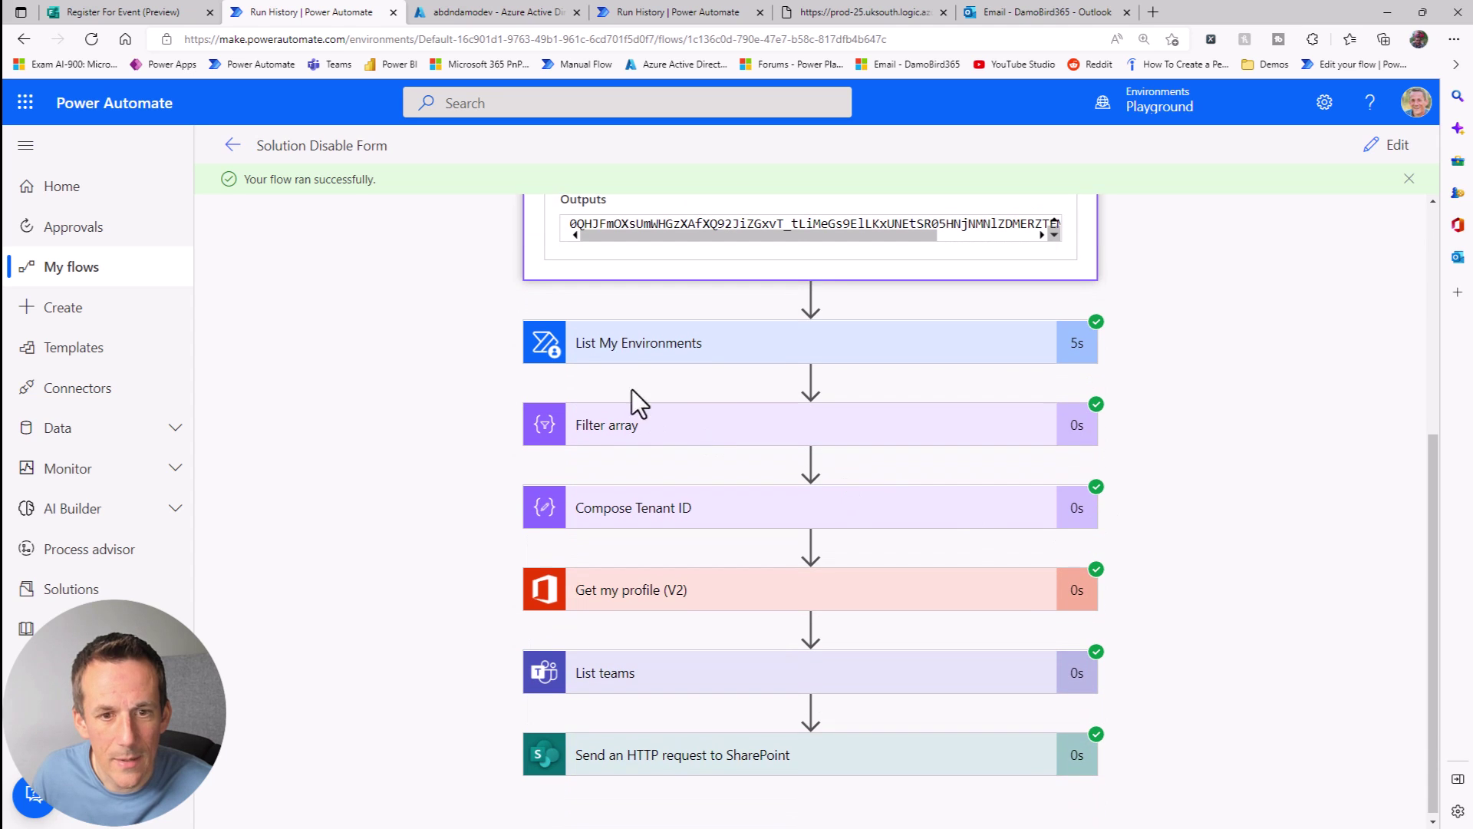
left_click(620, 442)
scroll(830, 505, "down", 3)
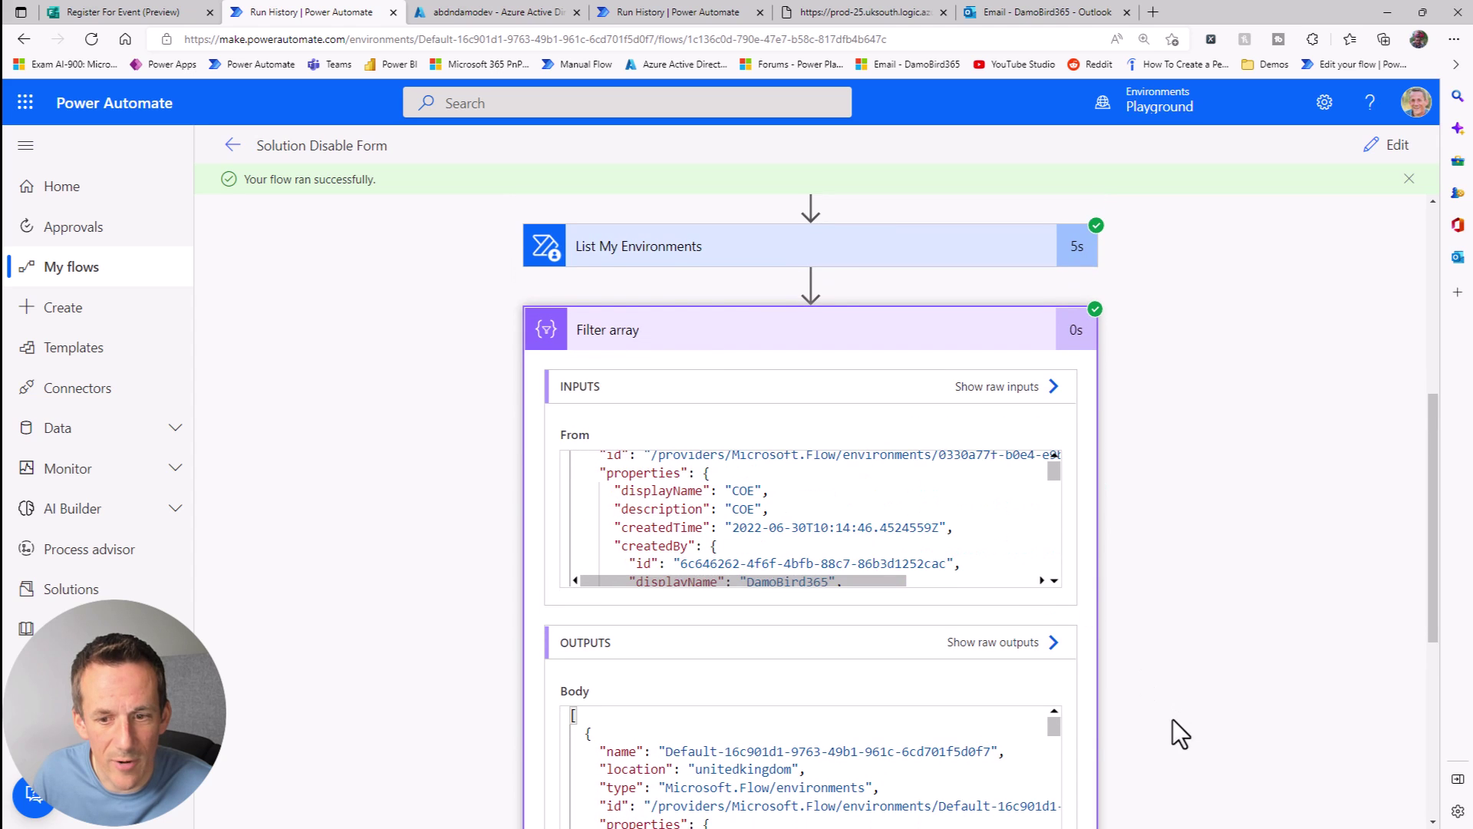
scroll(1179, 734, "down", 4)
Step: Match the filtered environment name's tenant GUID to the Compose Tenant ID output, minus the Default- prefix
left_click_drag(665, 465, 993, 475)
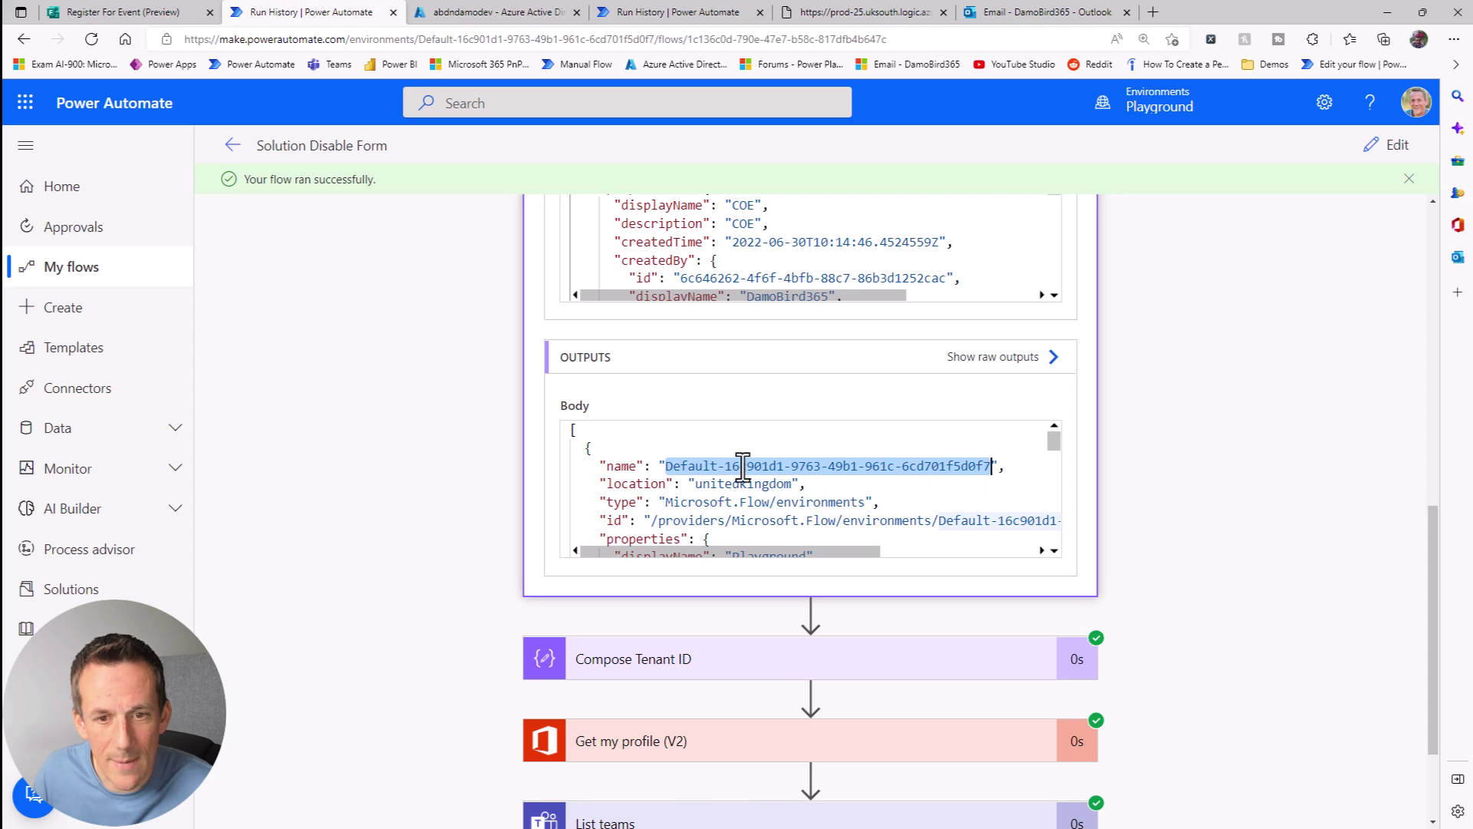
left_click_drag(726, 466, 985, 474)
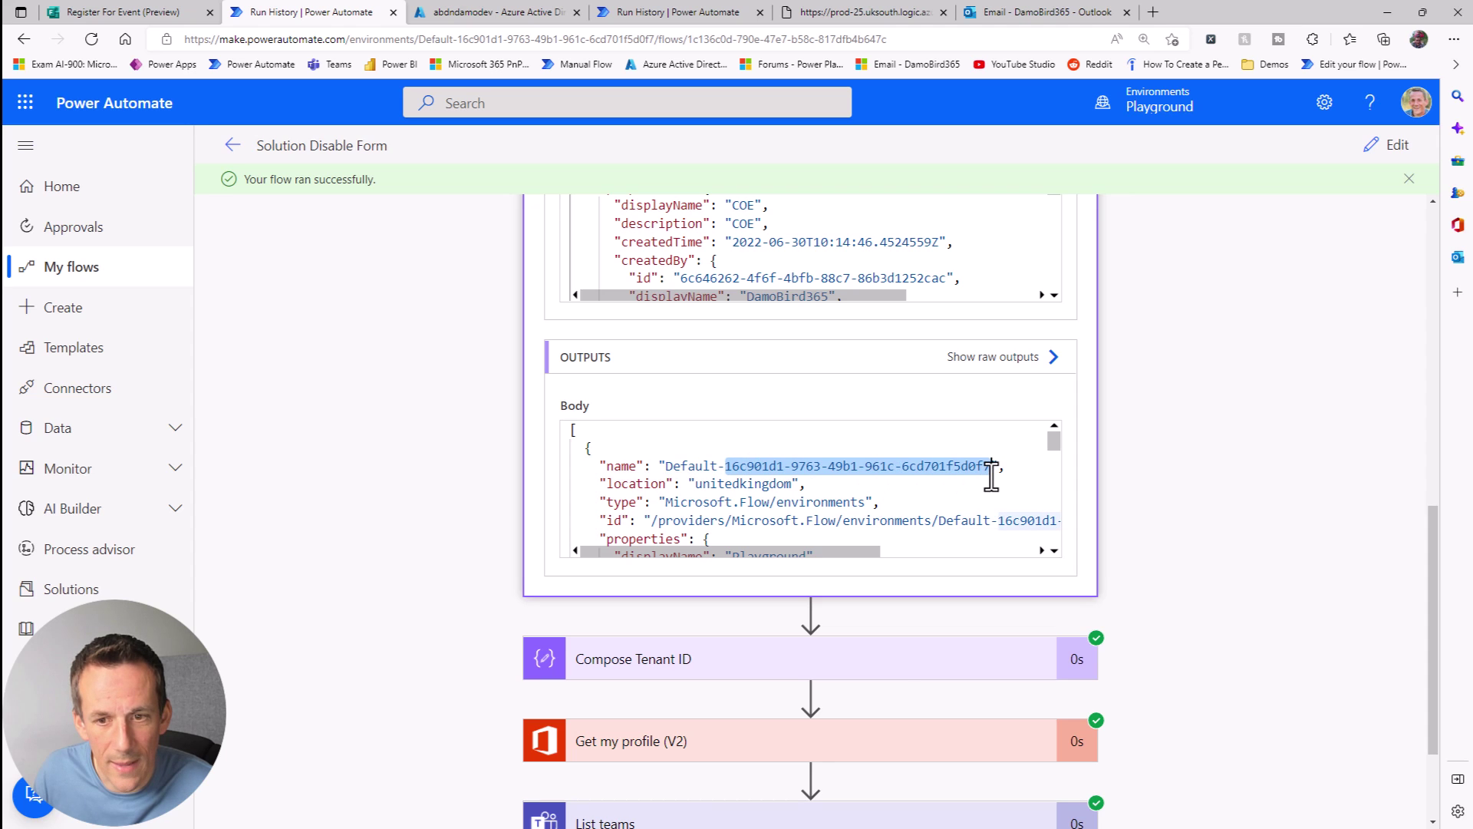
left_click(720, 669)
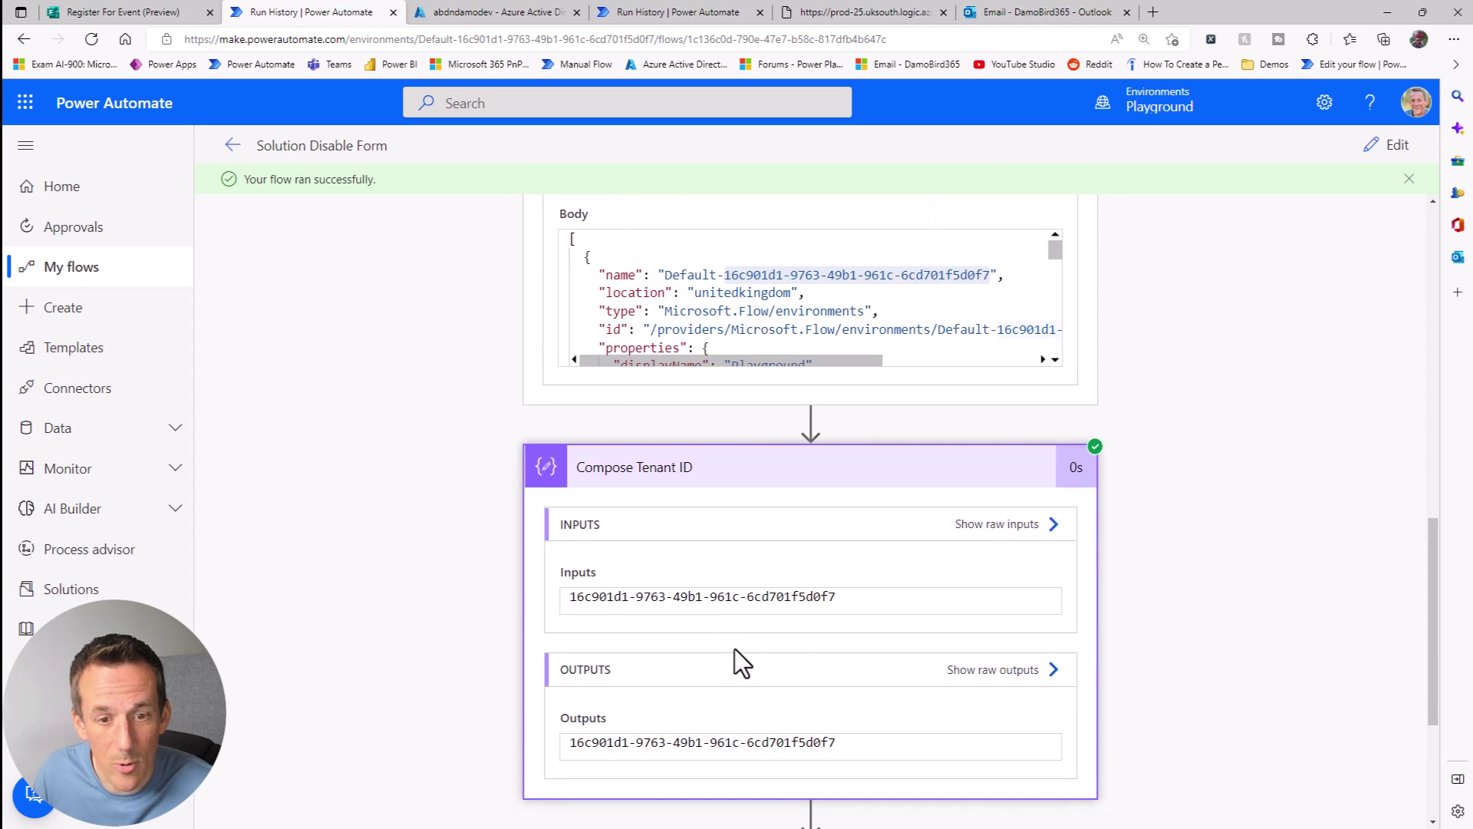
left_click_drag(869, 601, 528, 600)
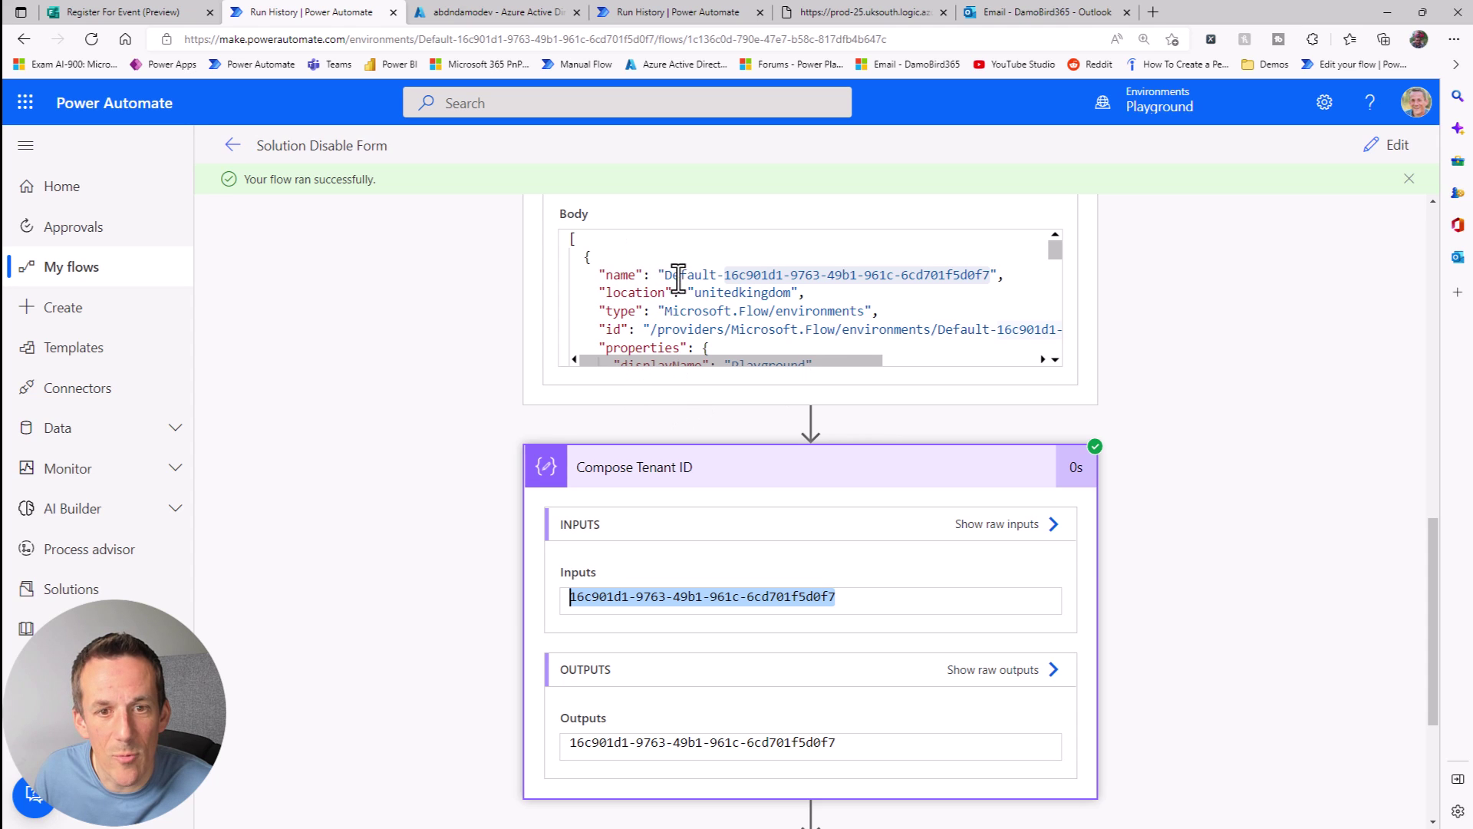
left_click_drag(664, 275, 725, 277)
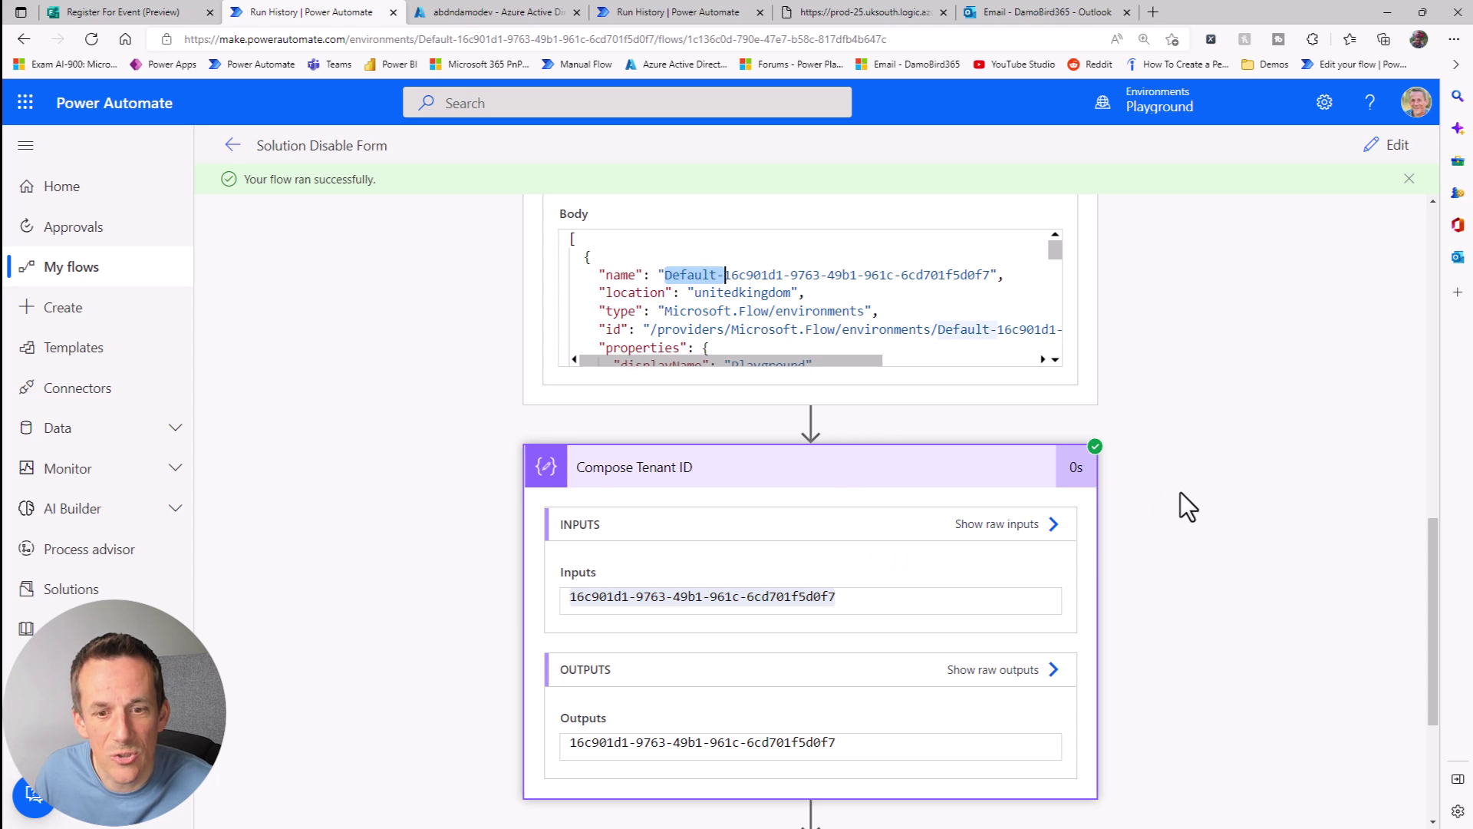
scroll(1179, 503, "down", 3)
left_click(593, 592)
Step: Highlight the user's Id value in the Get my profile (V2) outputs
scroll(1134, 491, "down", 5)
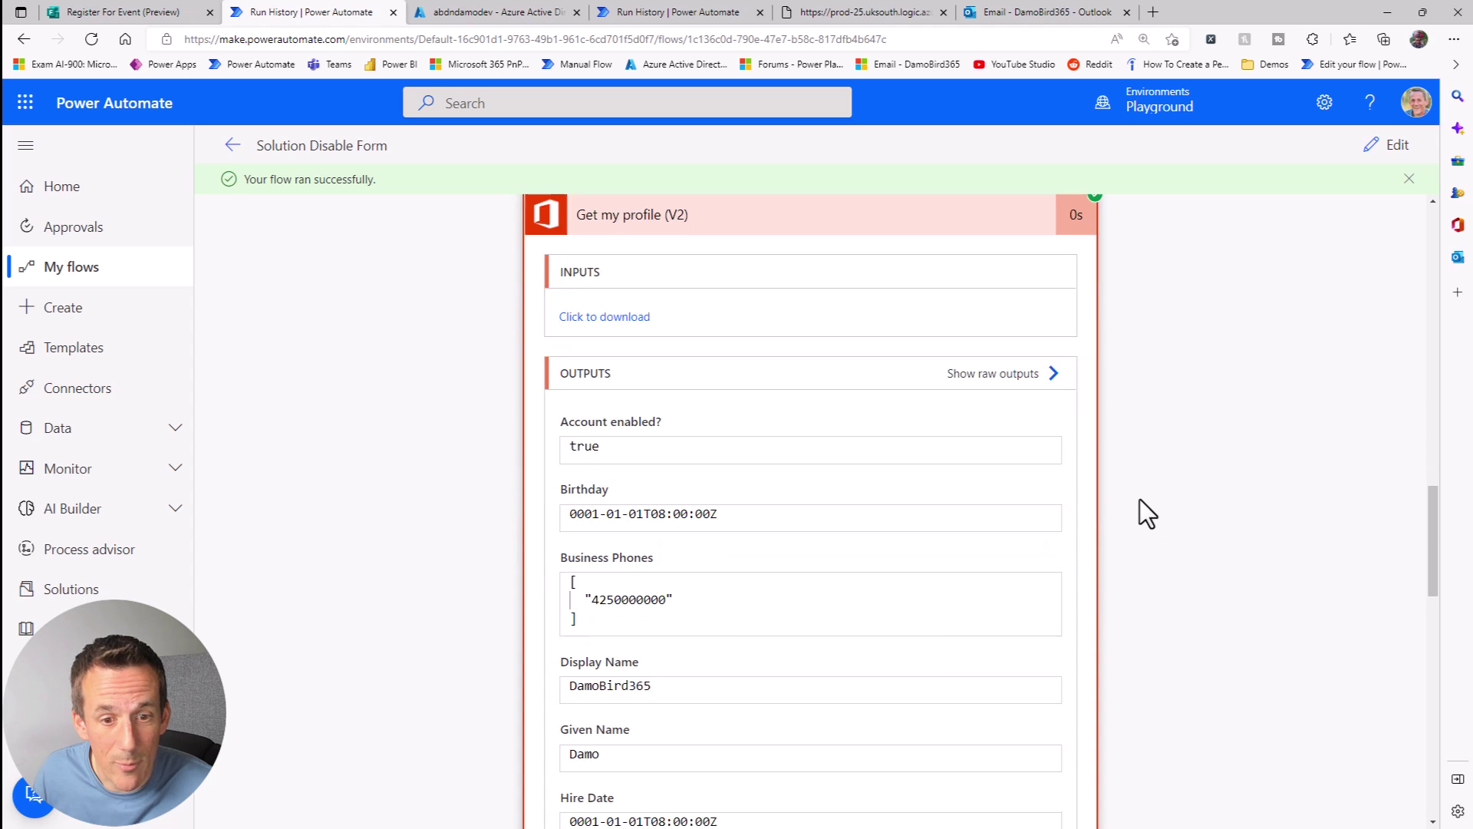
scroll(1139, 500, "down", 2)
left_click_drag(866, 695, 496, 673)
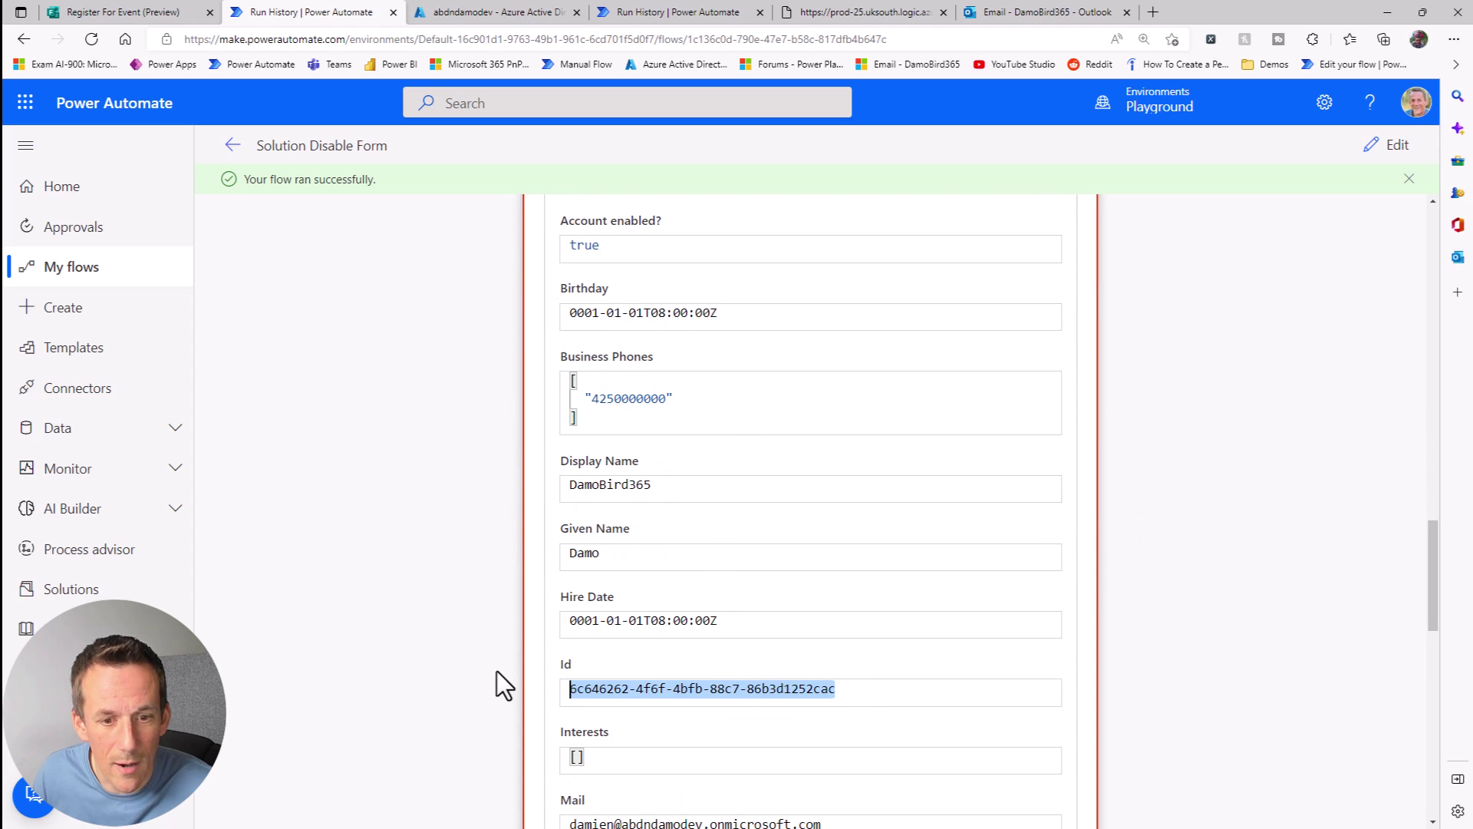
scroll(1148, 502, "down", 12)
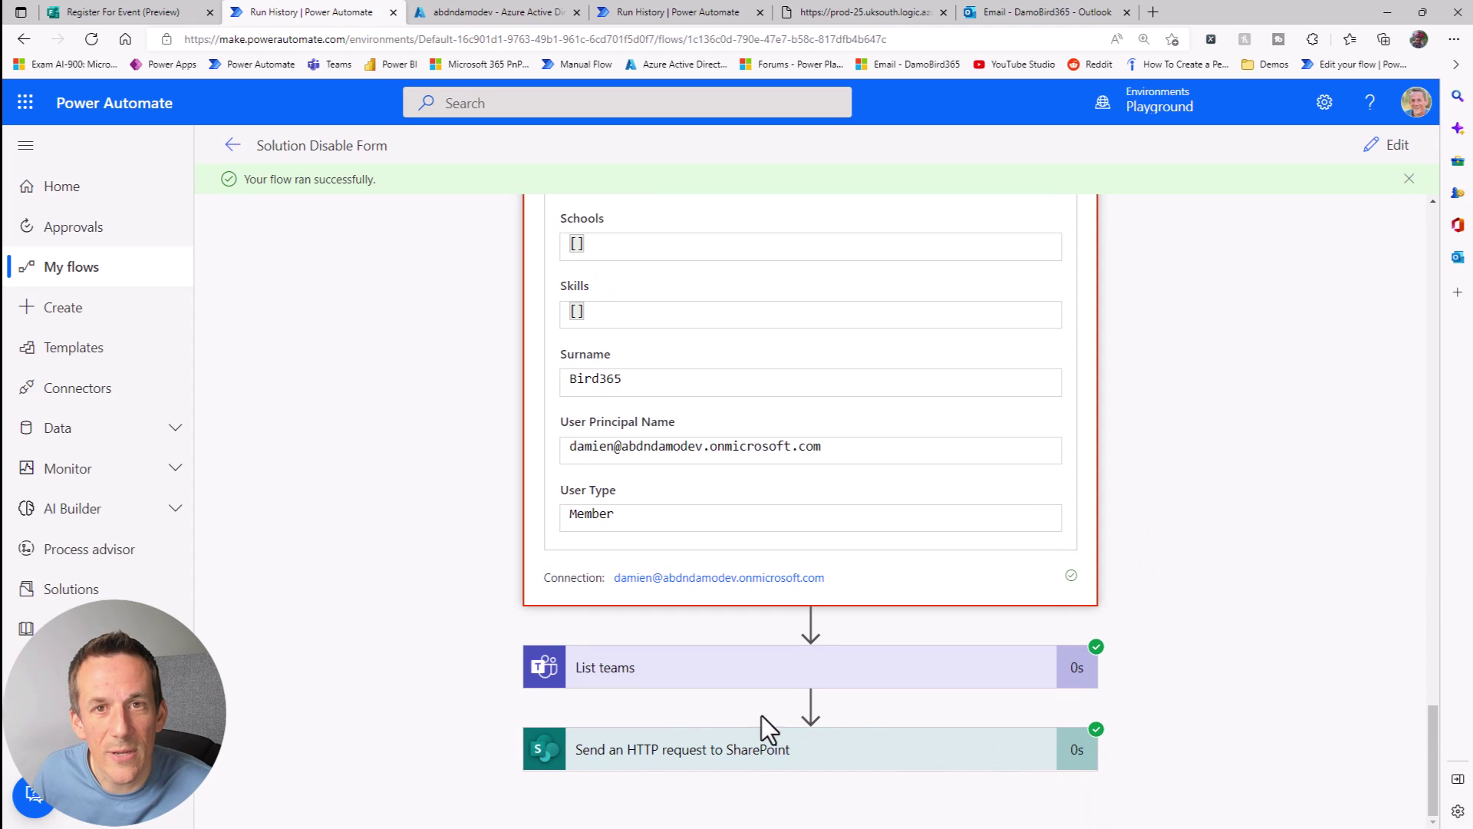
Step: Check the tenantId in the List teams outputs and expand the Send an HTTP request to SharePoint step
left_click(798, 674)
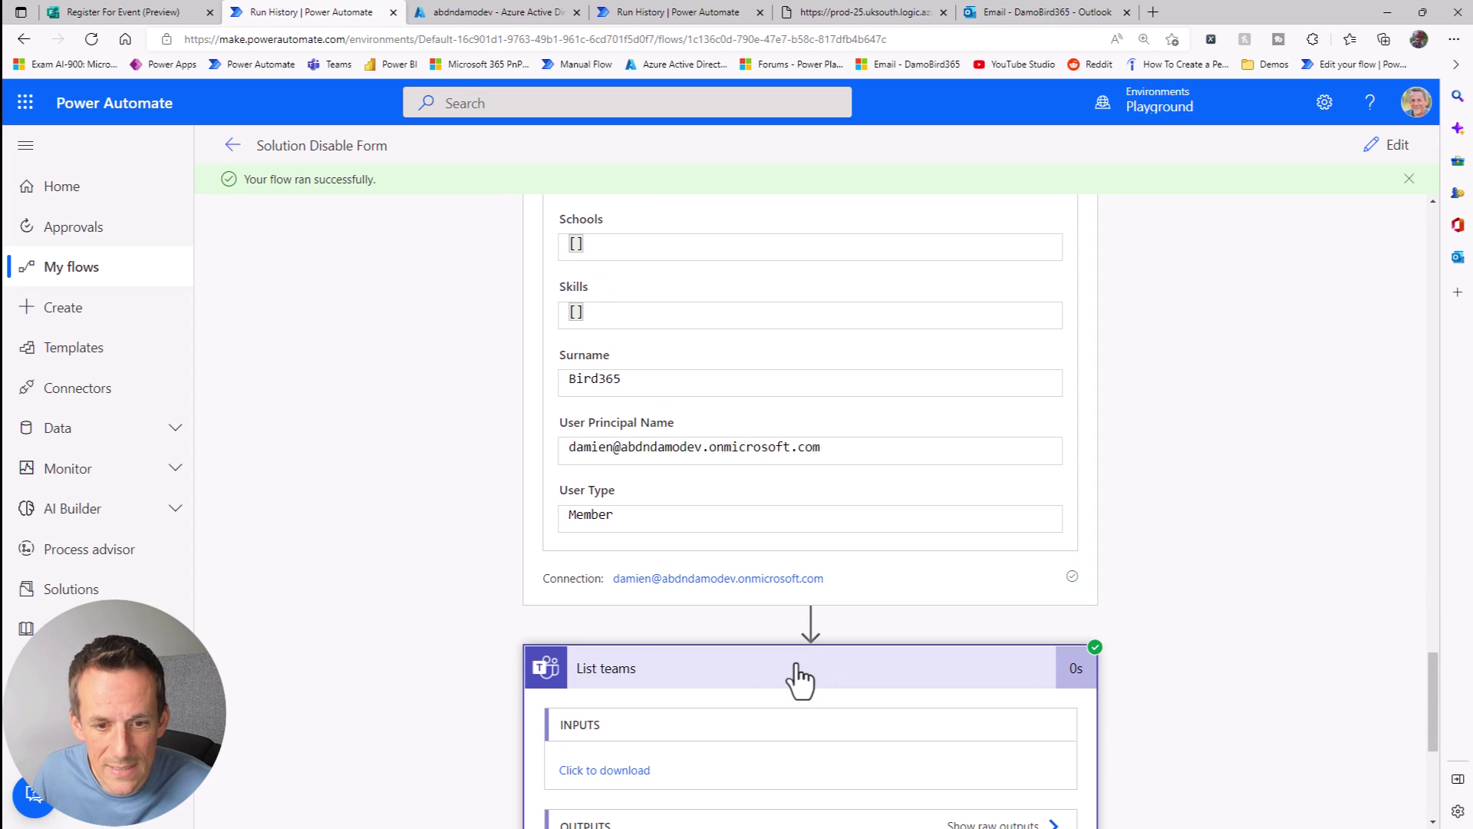
scroll(1134, 641, "down", 5)
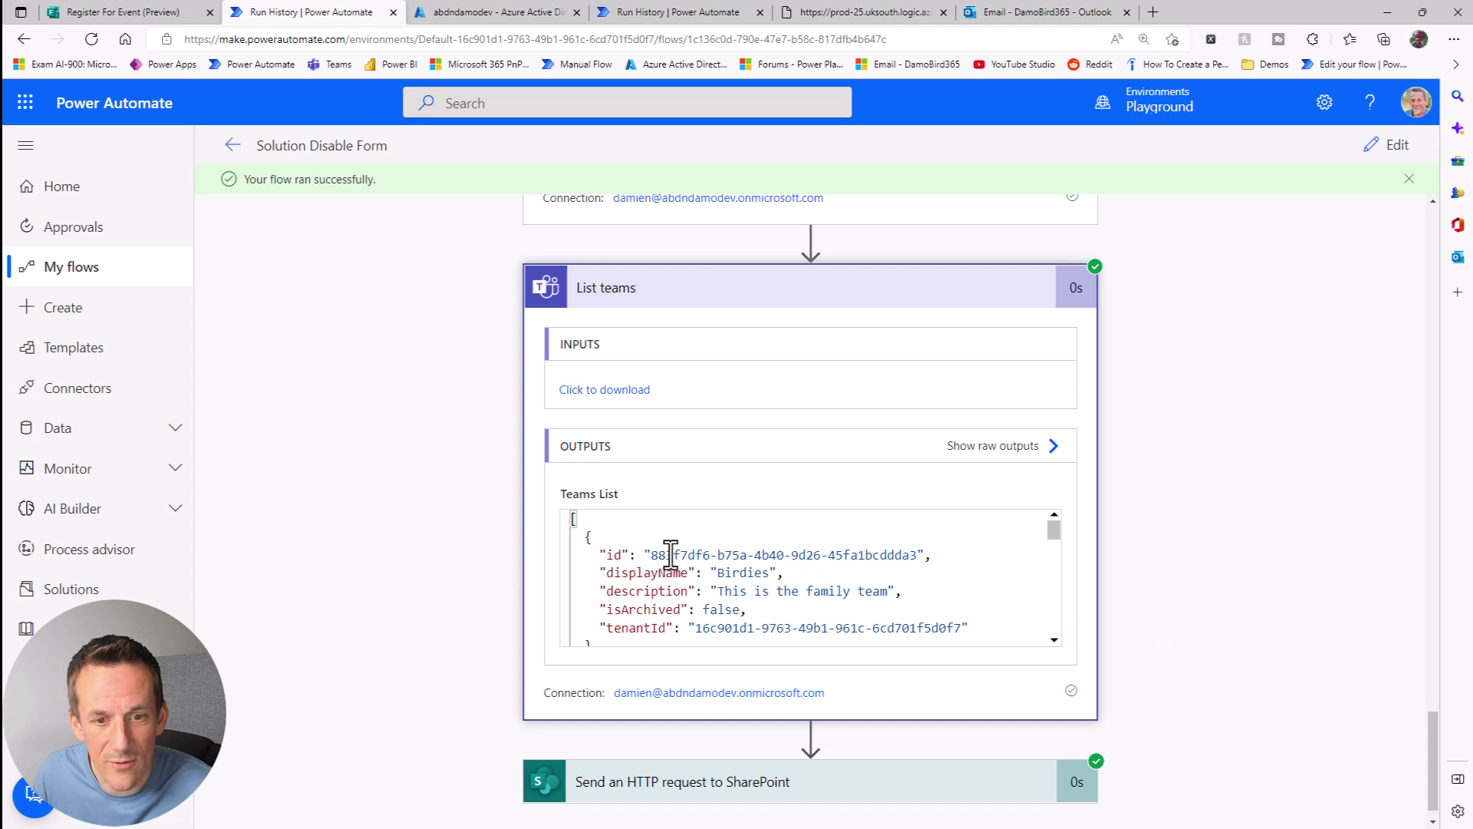
left_click_drag(652, 558, 906, 560)
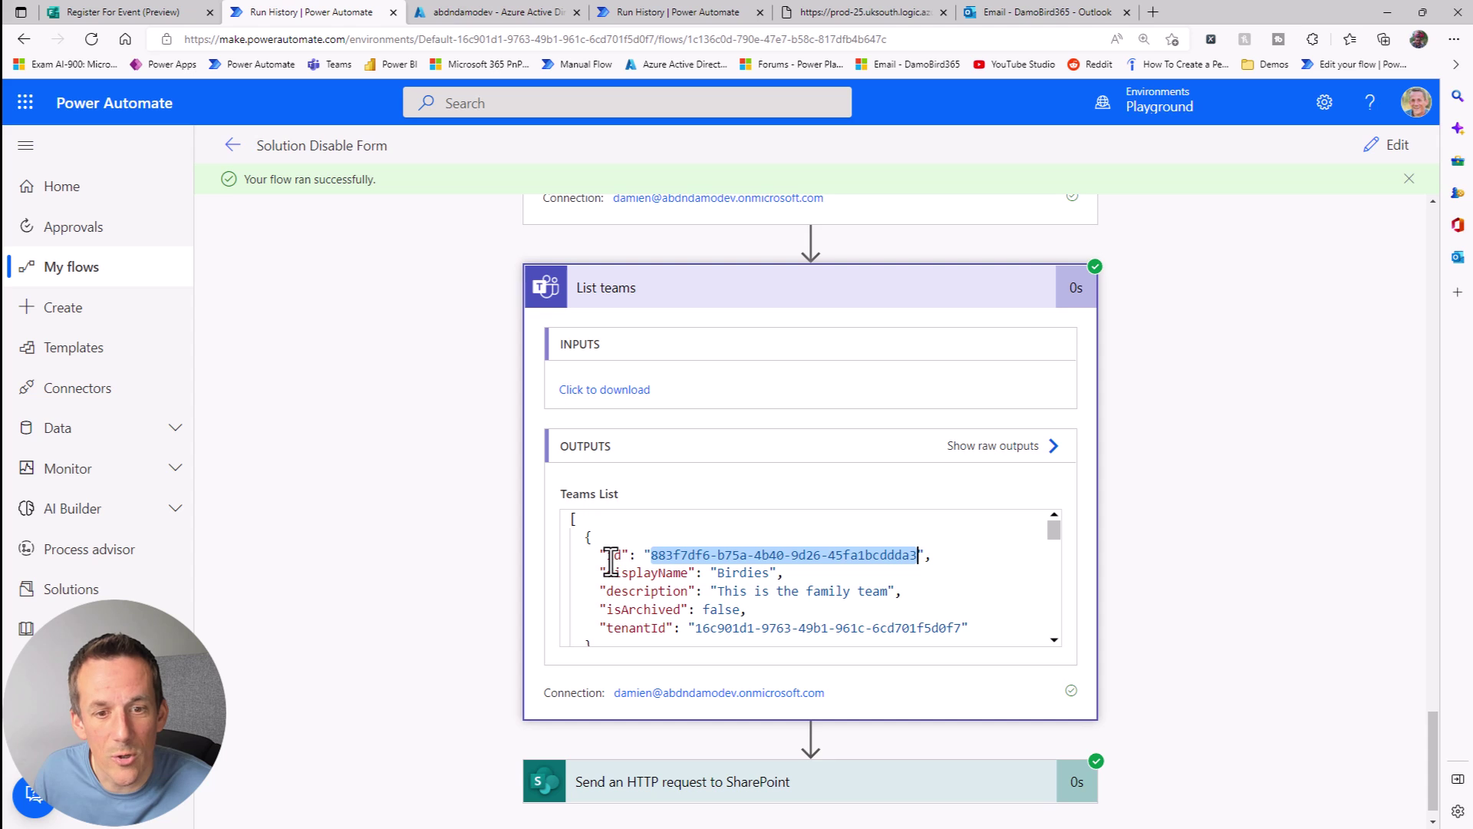
left_click_drag(705, 634, 702, 610)
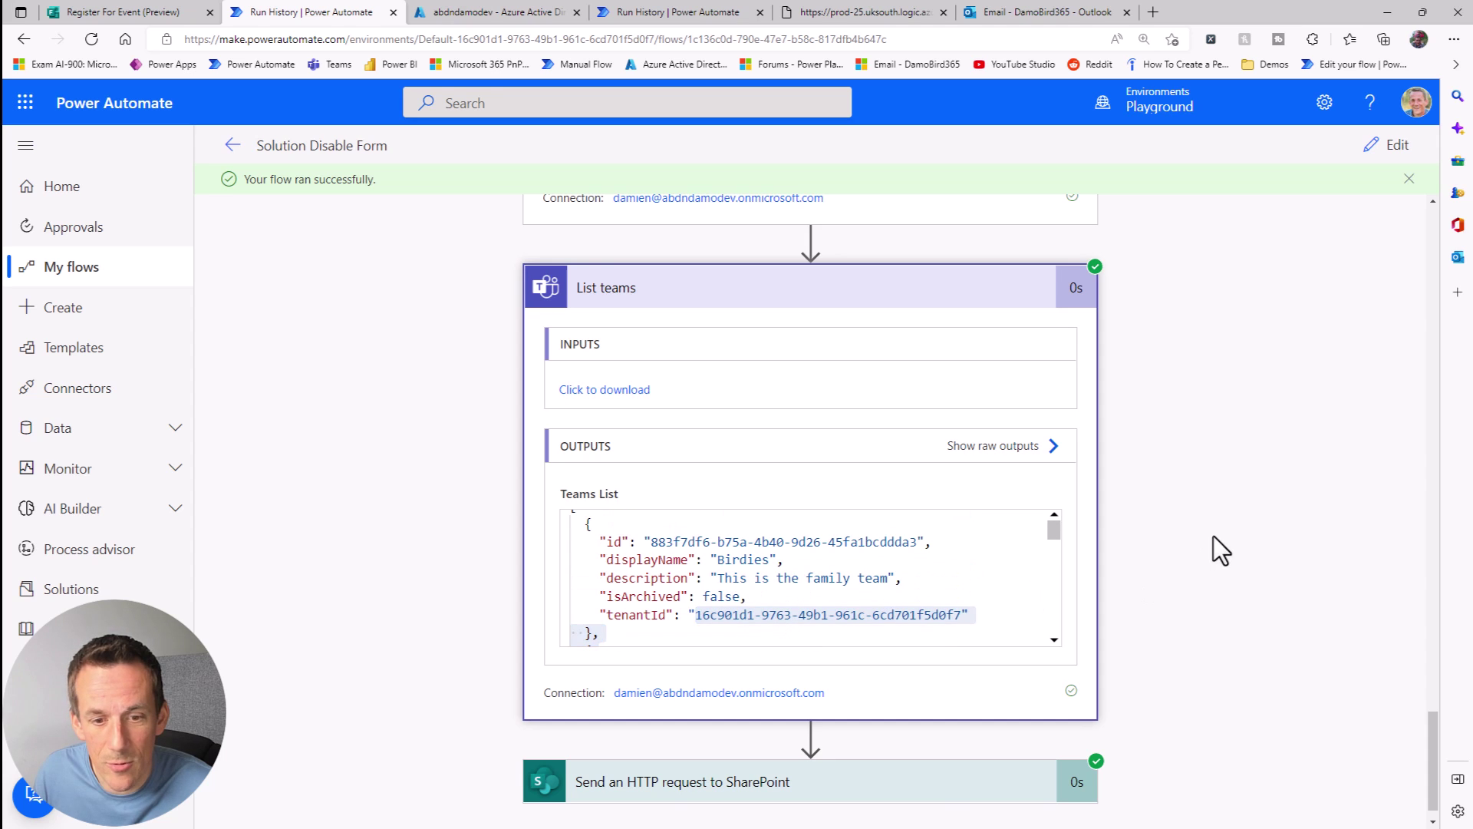
scroll(849, 682, "down", 1)
left_click(771, 738)
scroll(1151, 567, "down", 1)
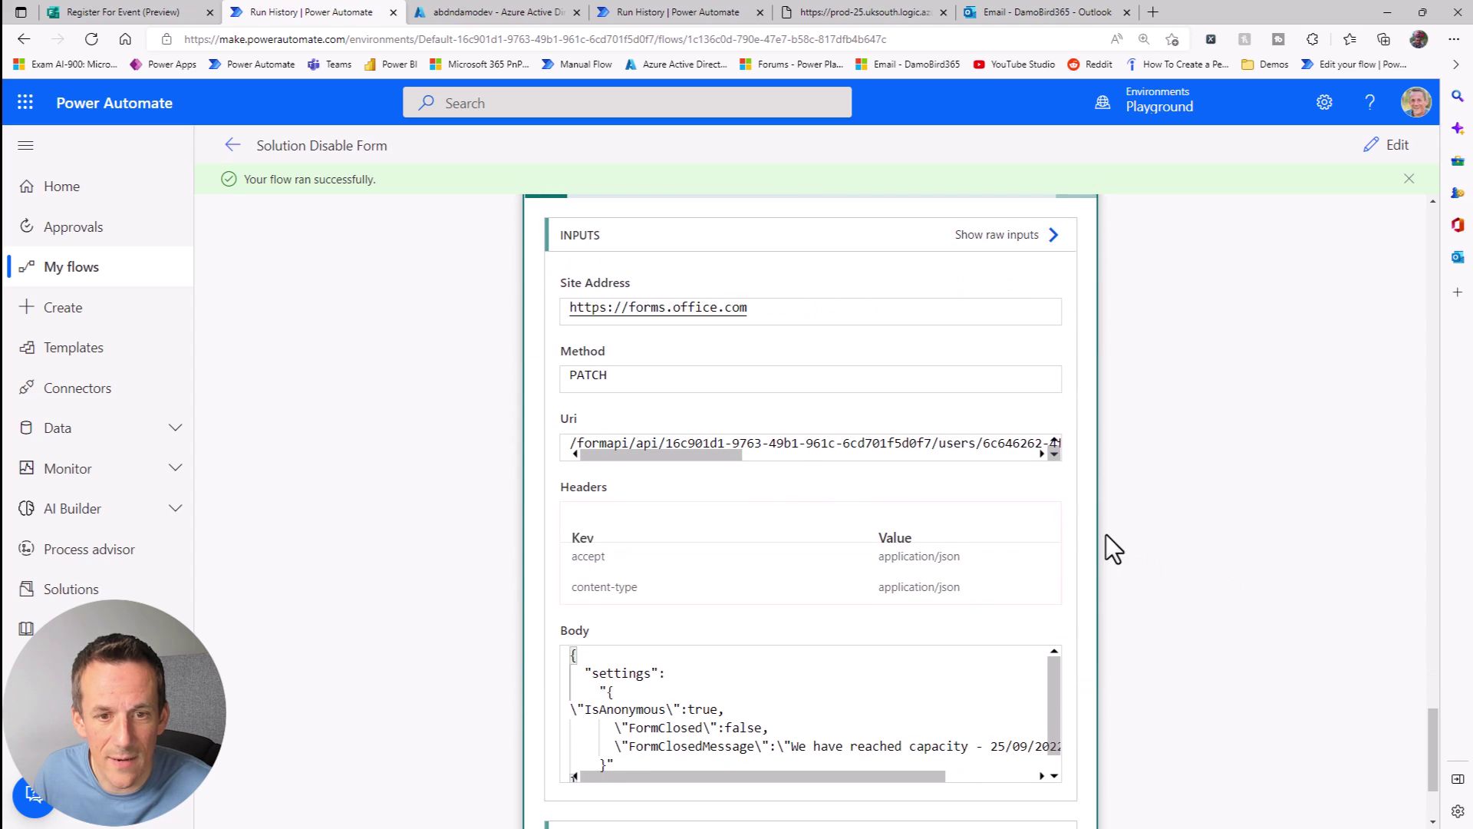
left_click_drag(704, 451, 927, 446)
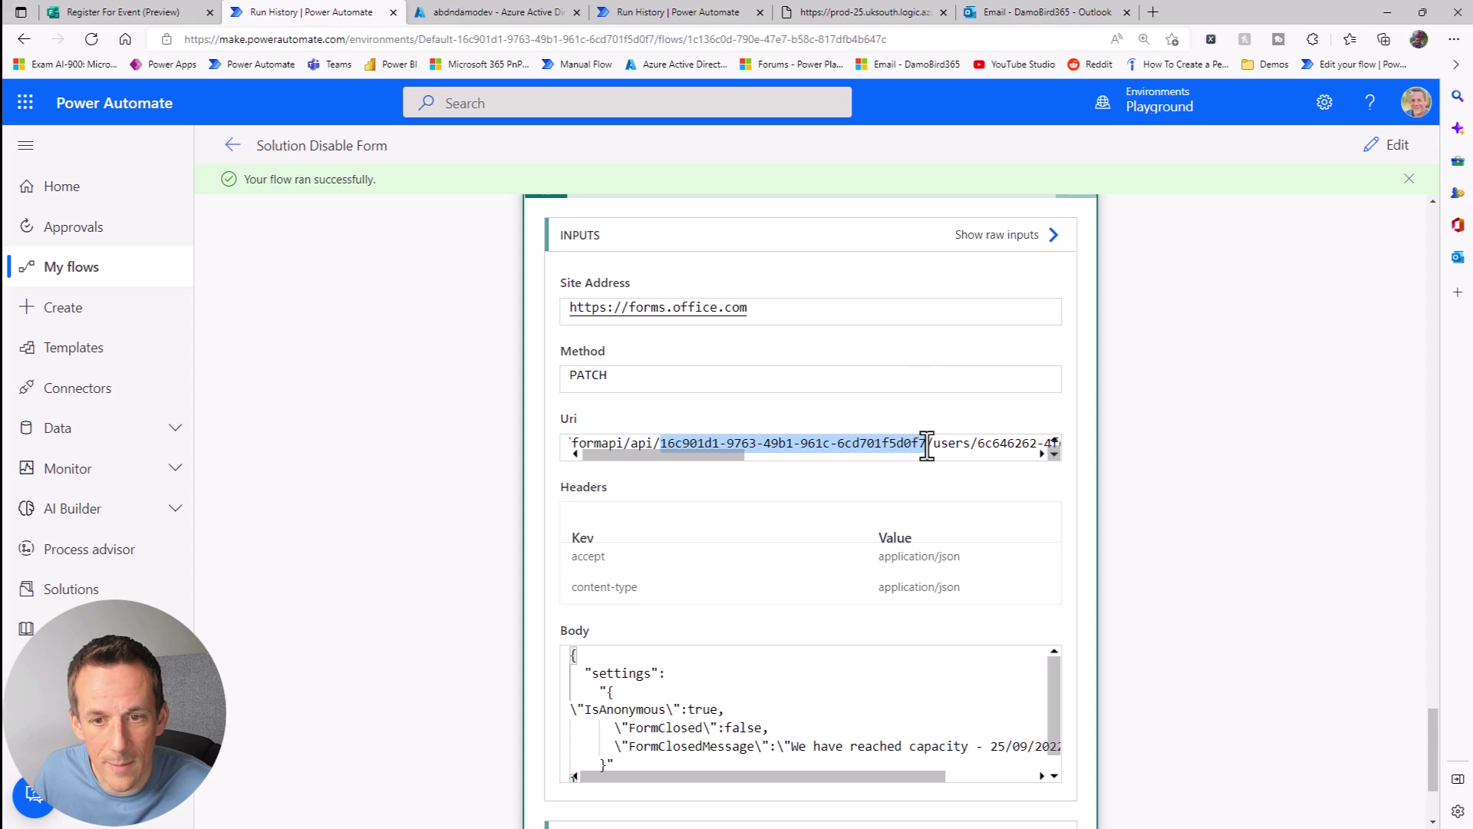
left_click_drag(703, 458, 804, 458)
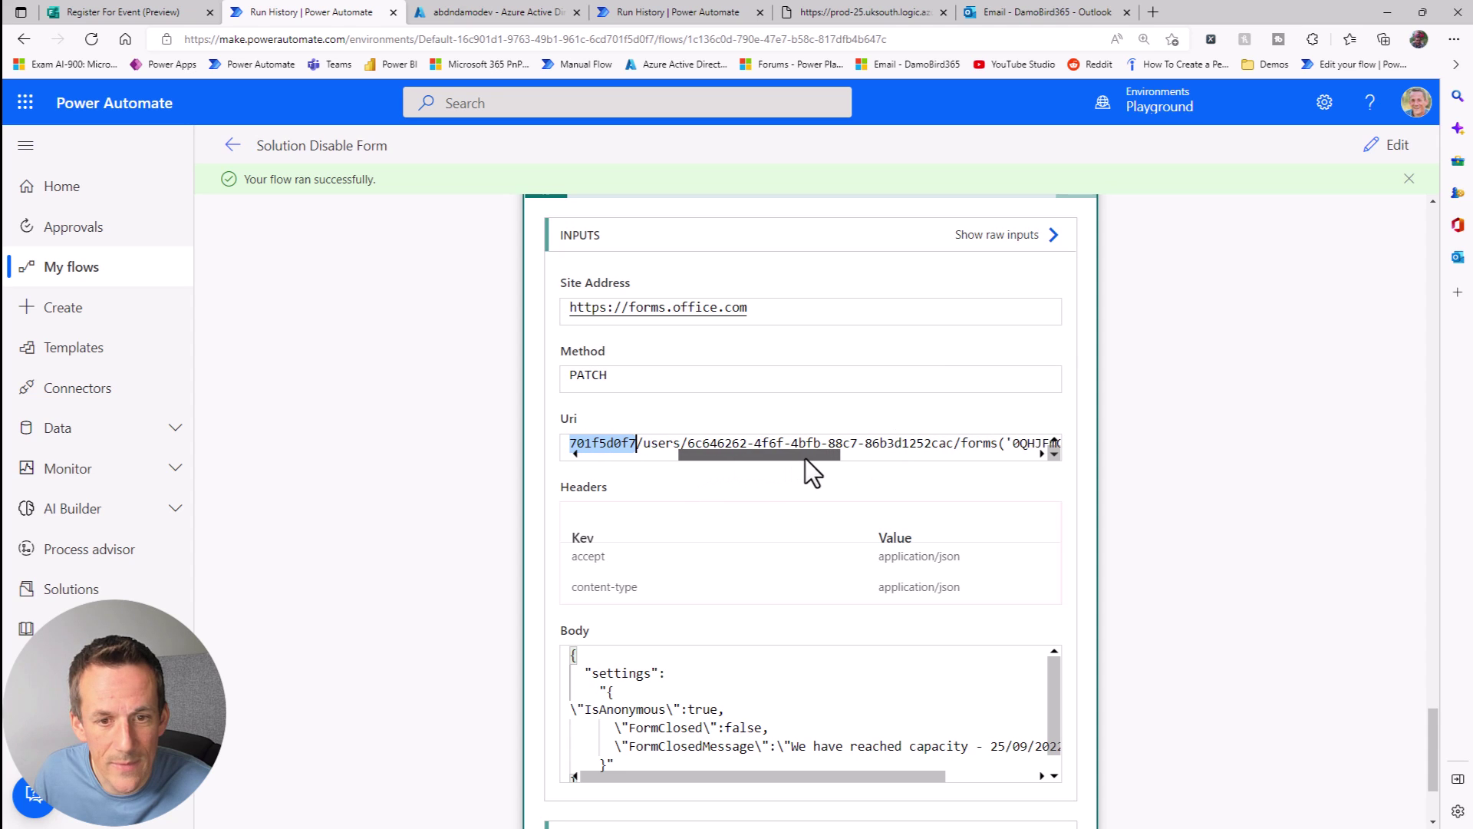
left_click_drag(680, 442, 932, 453)
left_click_drag(606, 443, 1027, 449)
Step: Clear the Uri highlight and scroll the editor to the Send an HTTP request to SharePoint action
left_click(1195, 360)
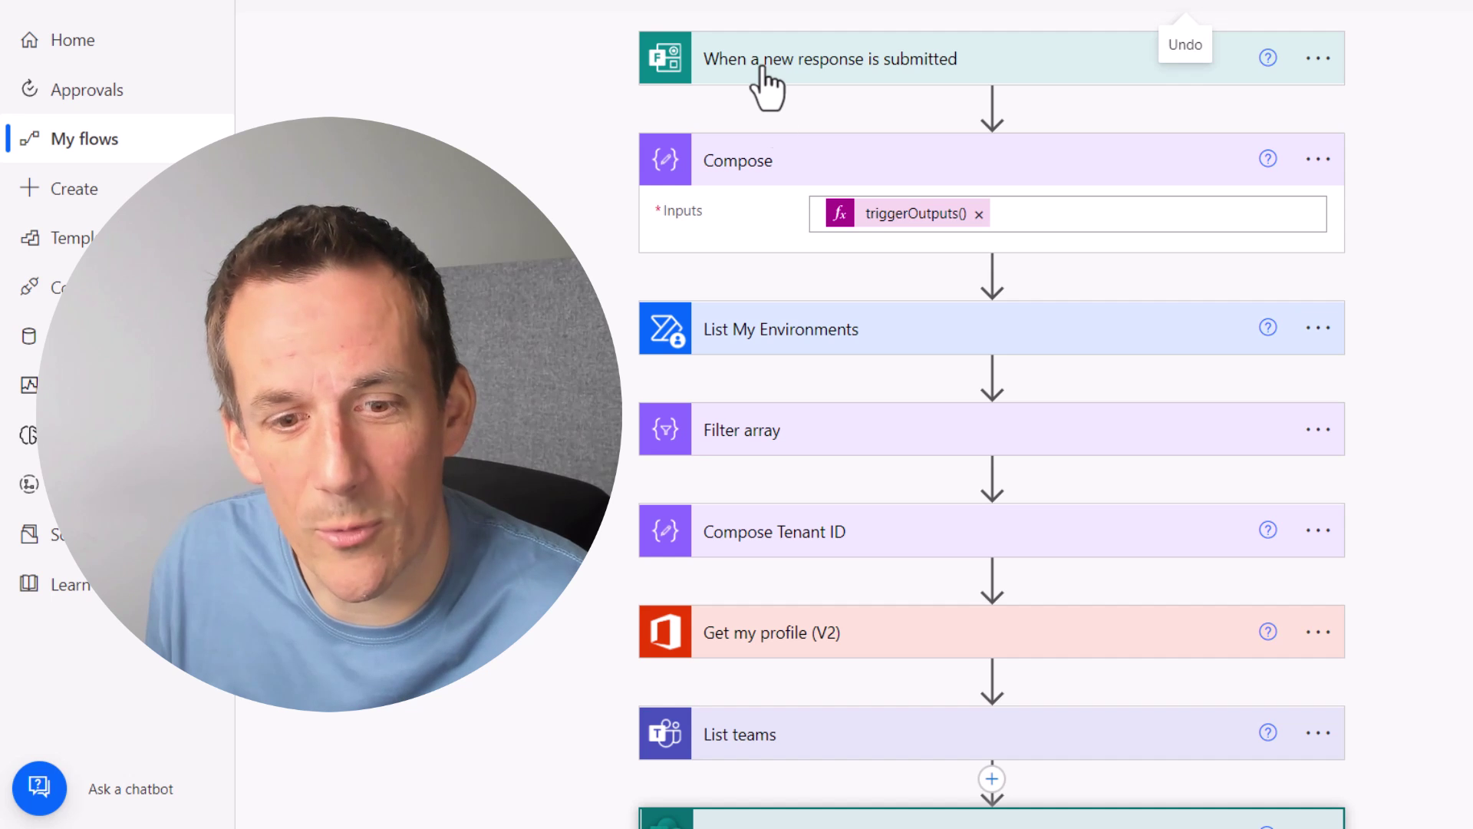
scroll(851, 537, "down", 6)
scroll(997, 268, "down", 3)
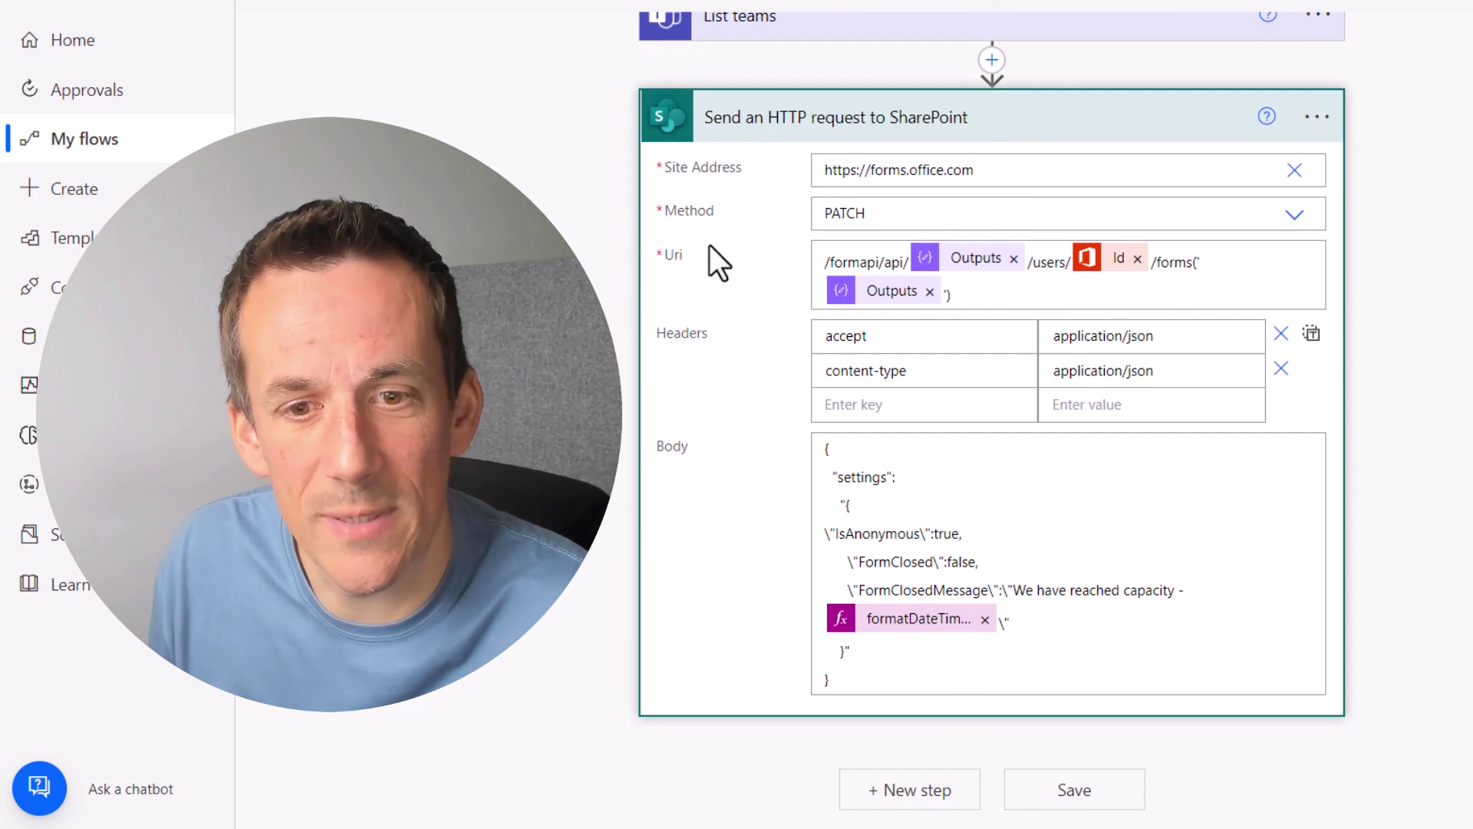